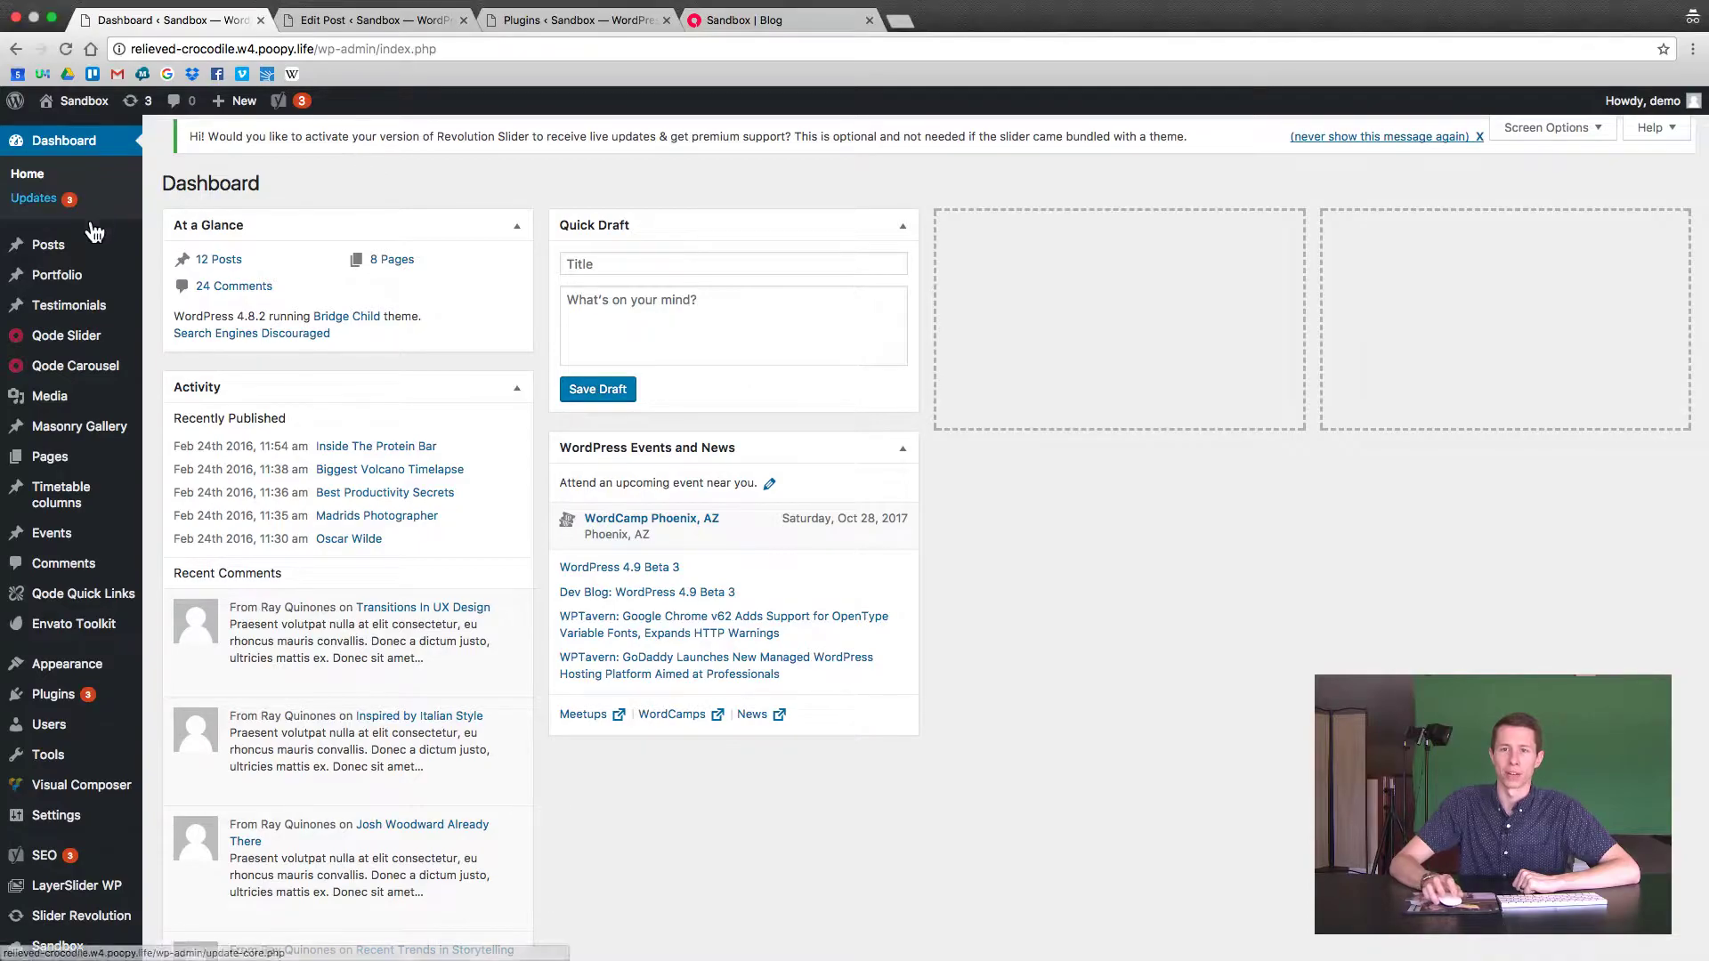
# From the Posts list, open the Inside The Protein Bar post's View link in a background tab.
pyautogui.moveTo(54, 256)
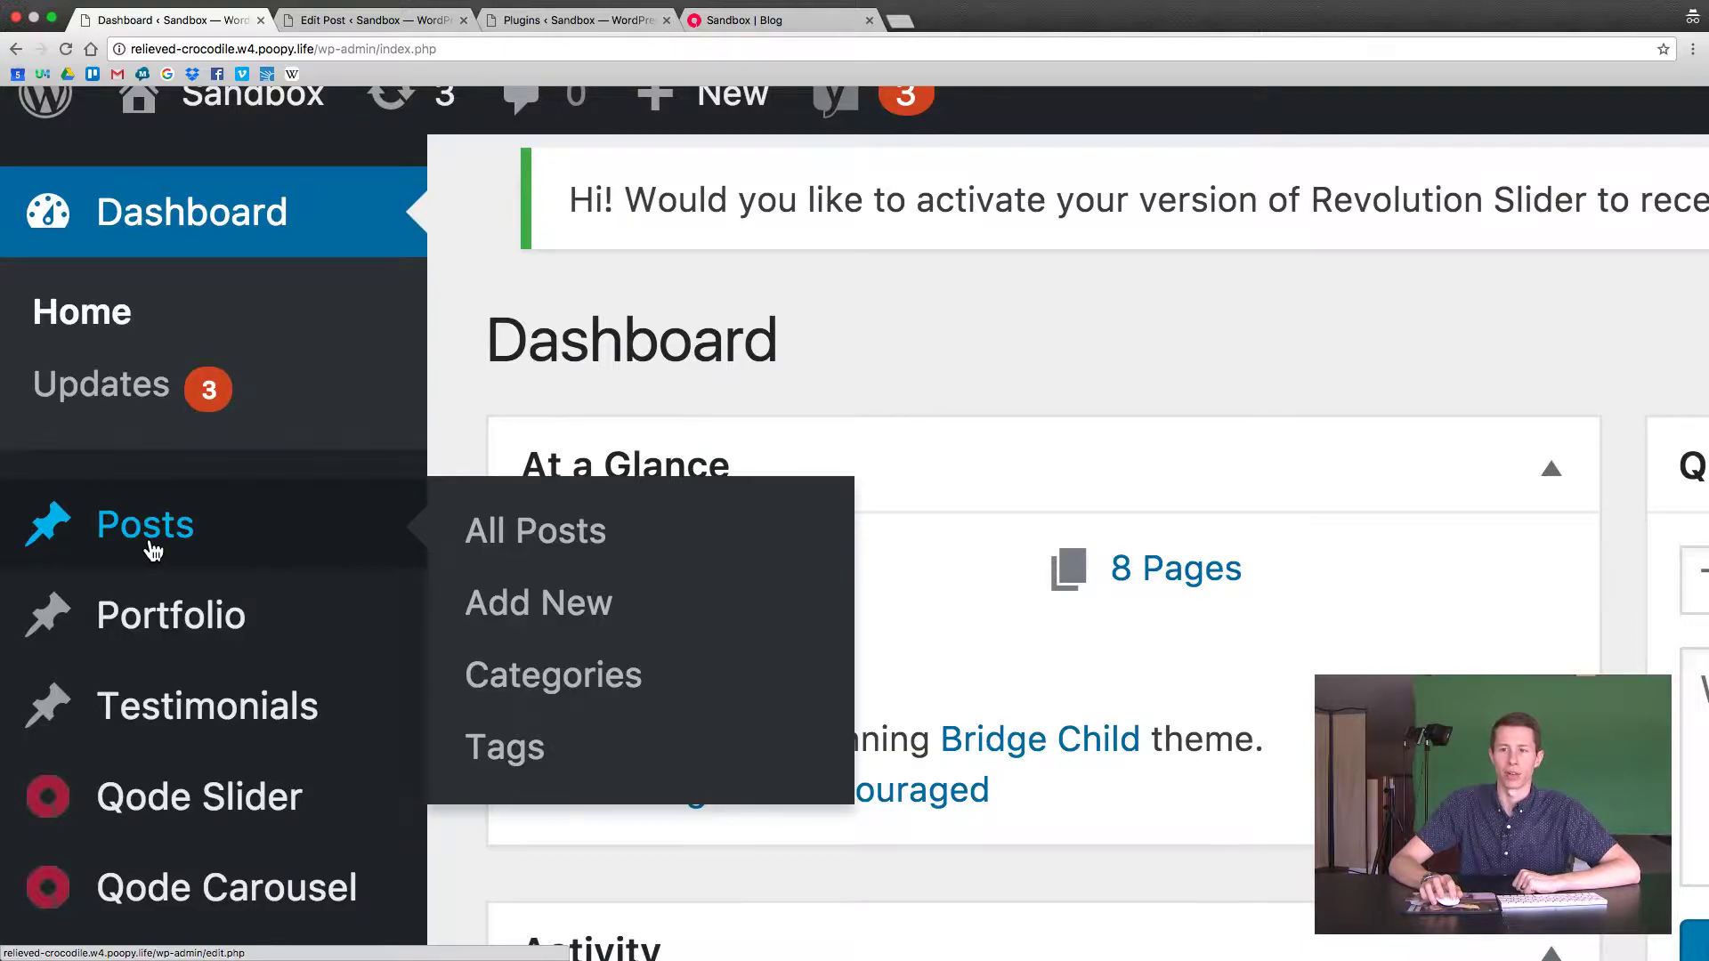
pyautogui.click(153, 551)
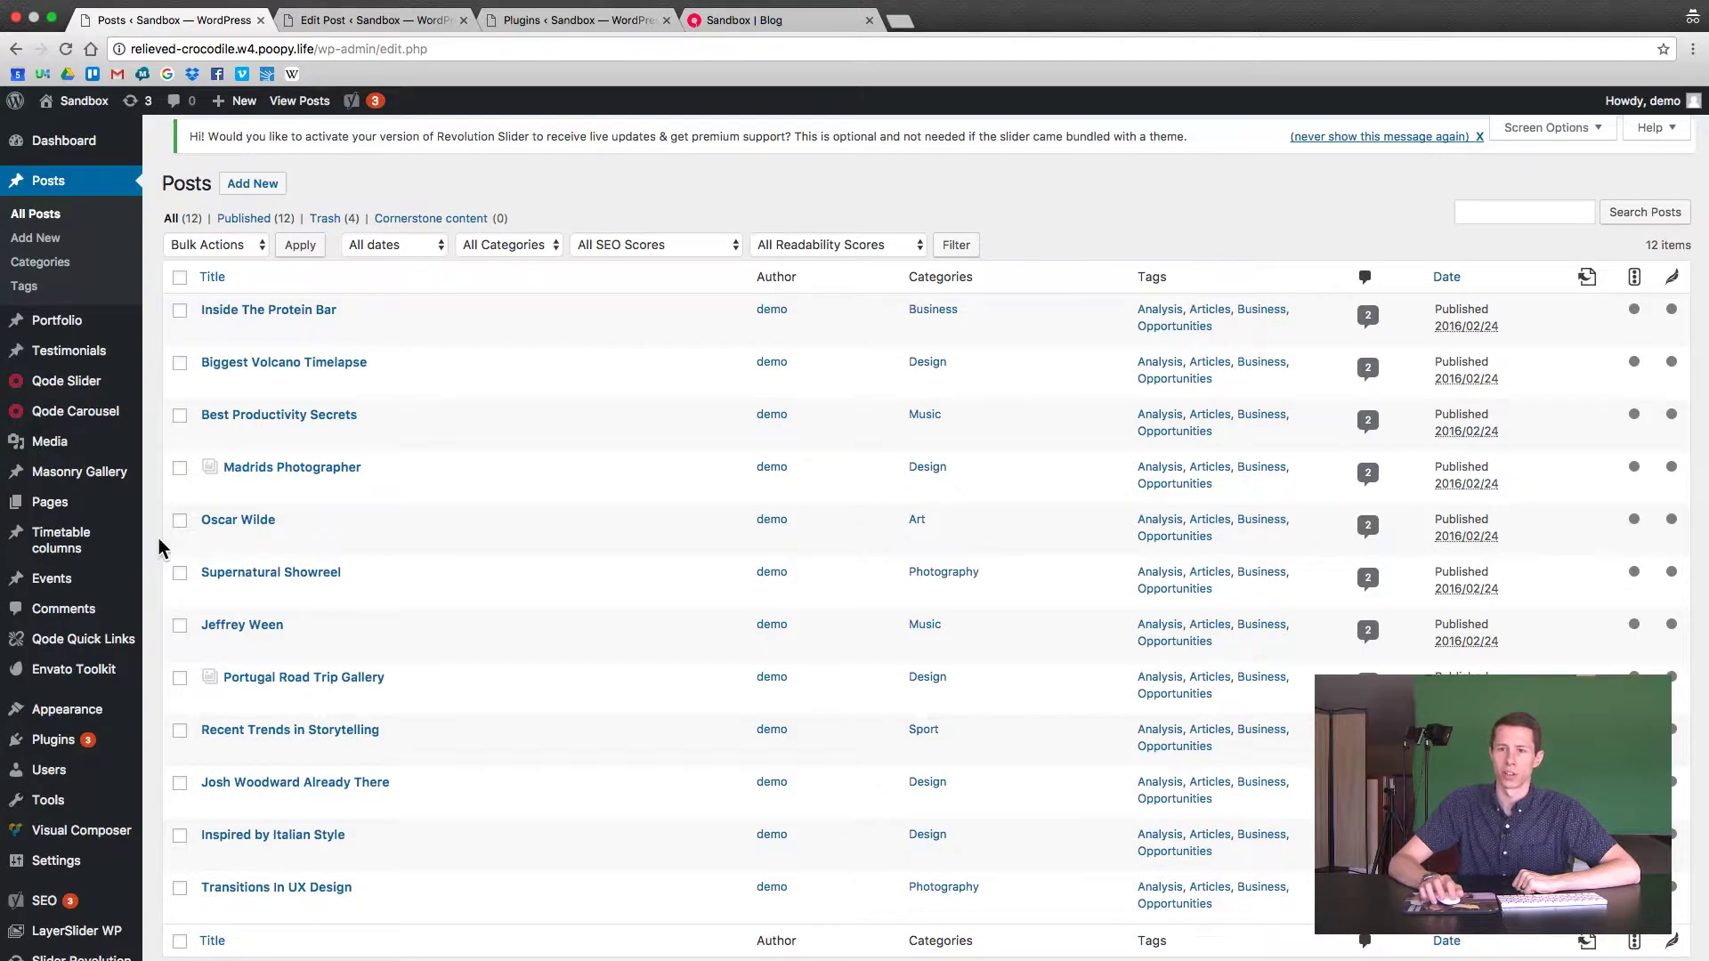
pyautogui.moveTo(222, 383)
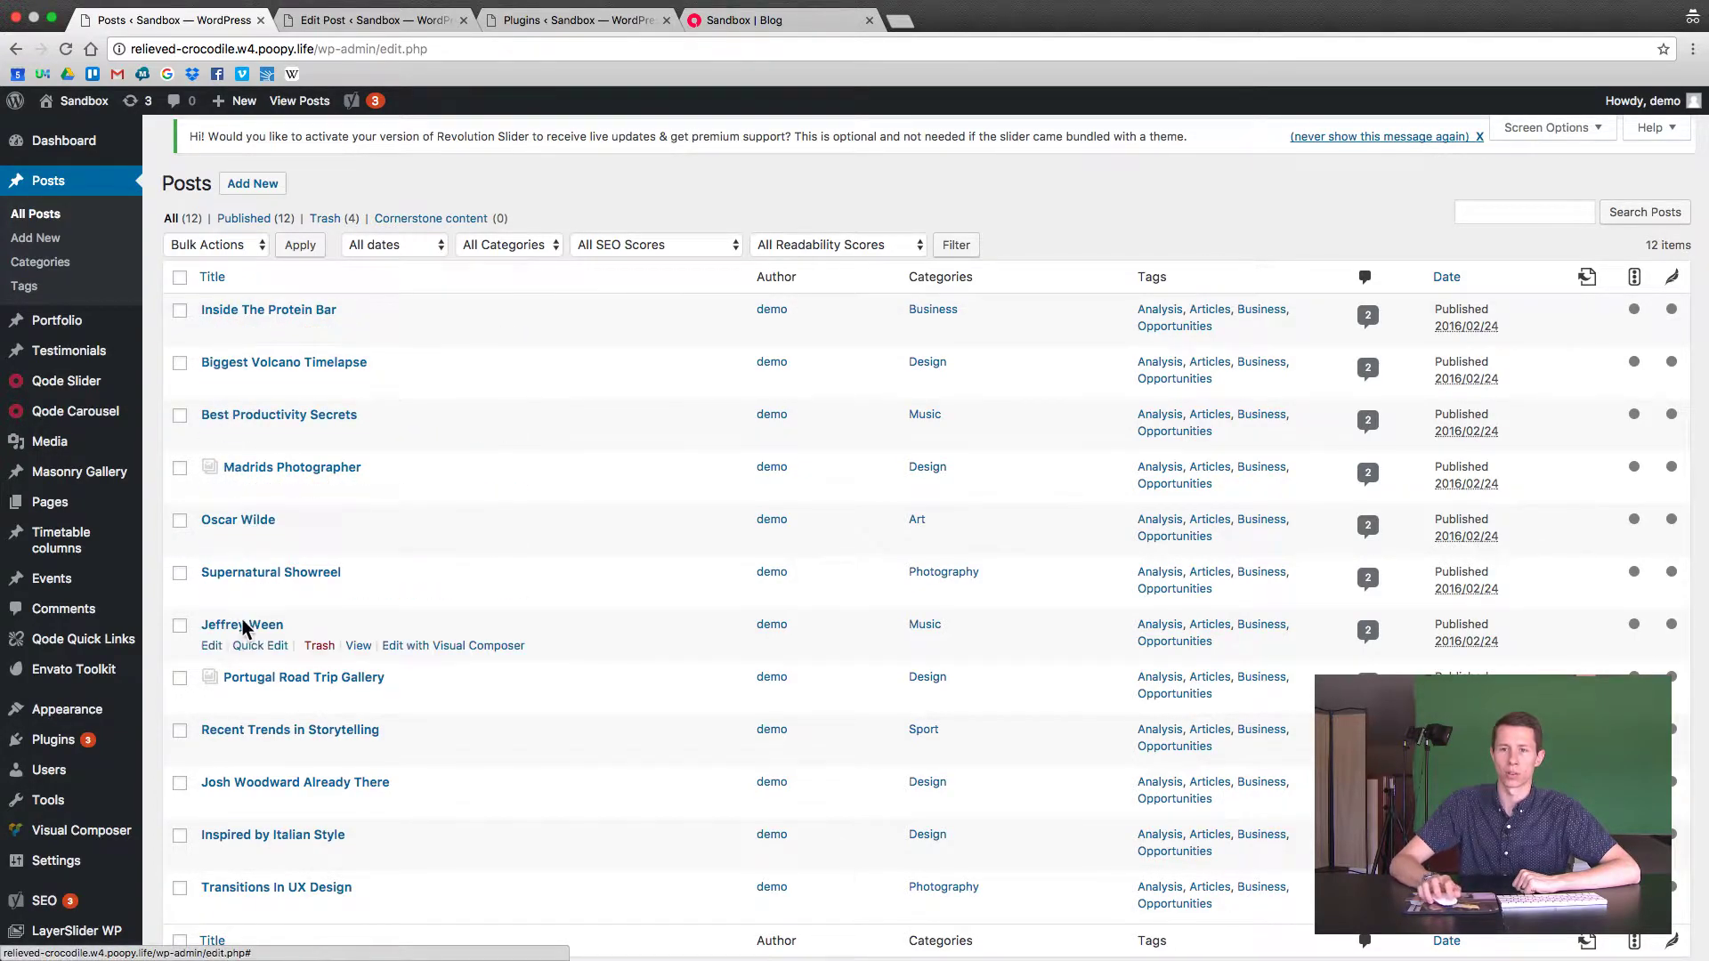
pyautogui.moveTo(278, 817)
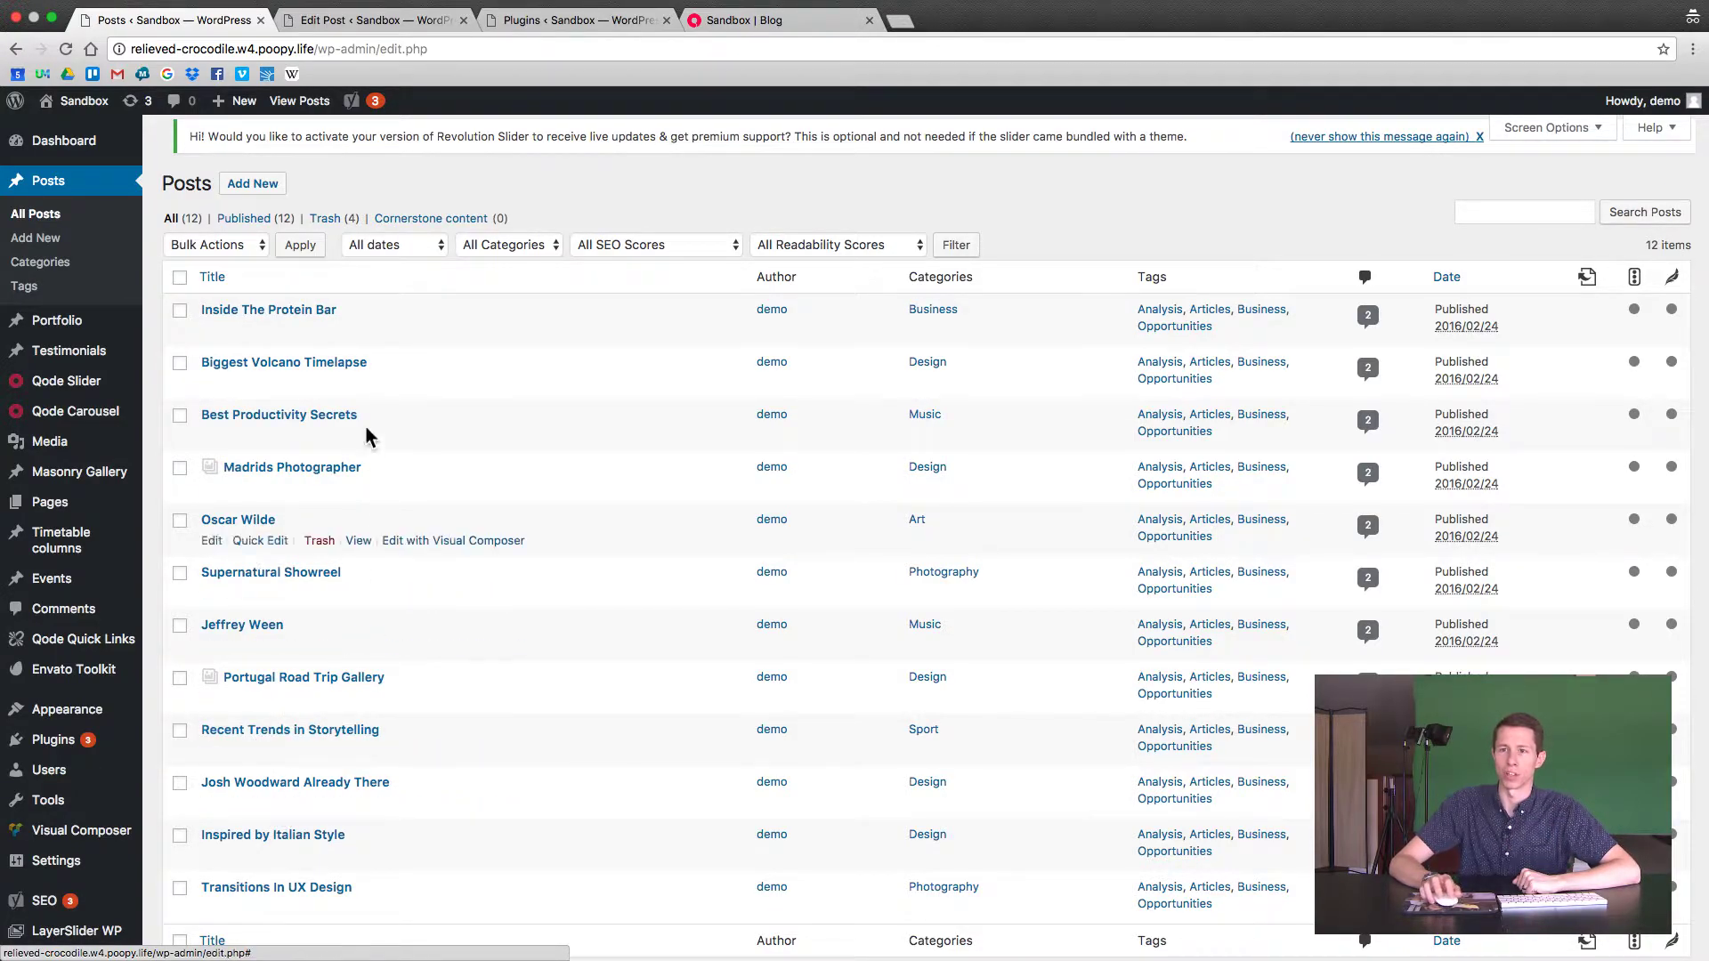
pyautogui.moveTo(267, 322)
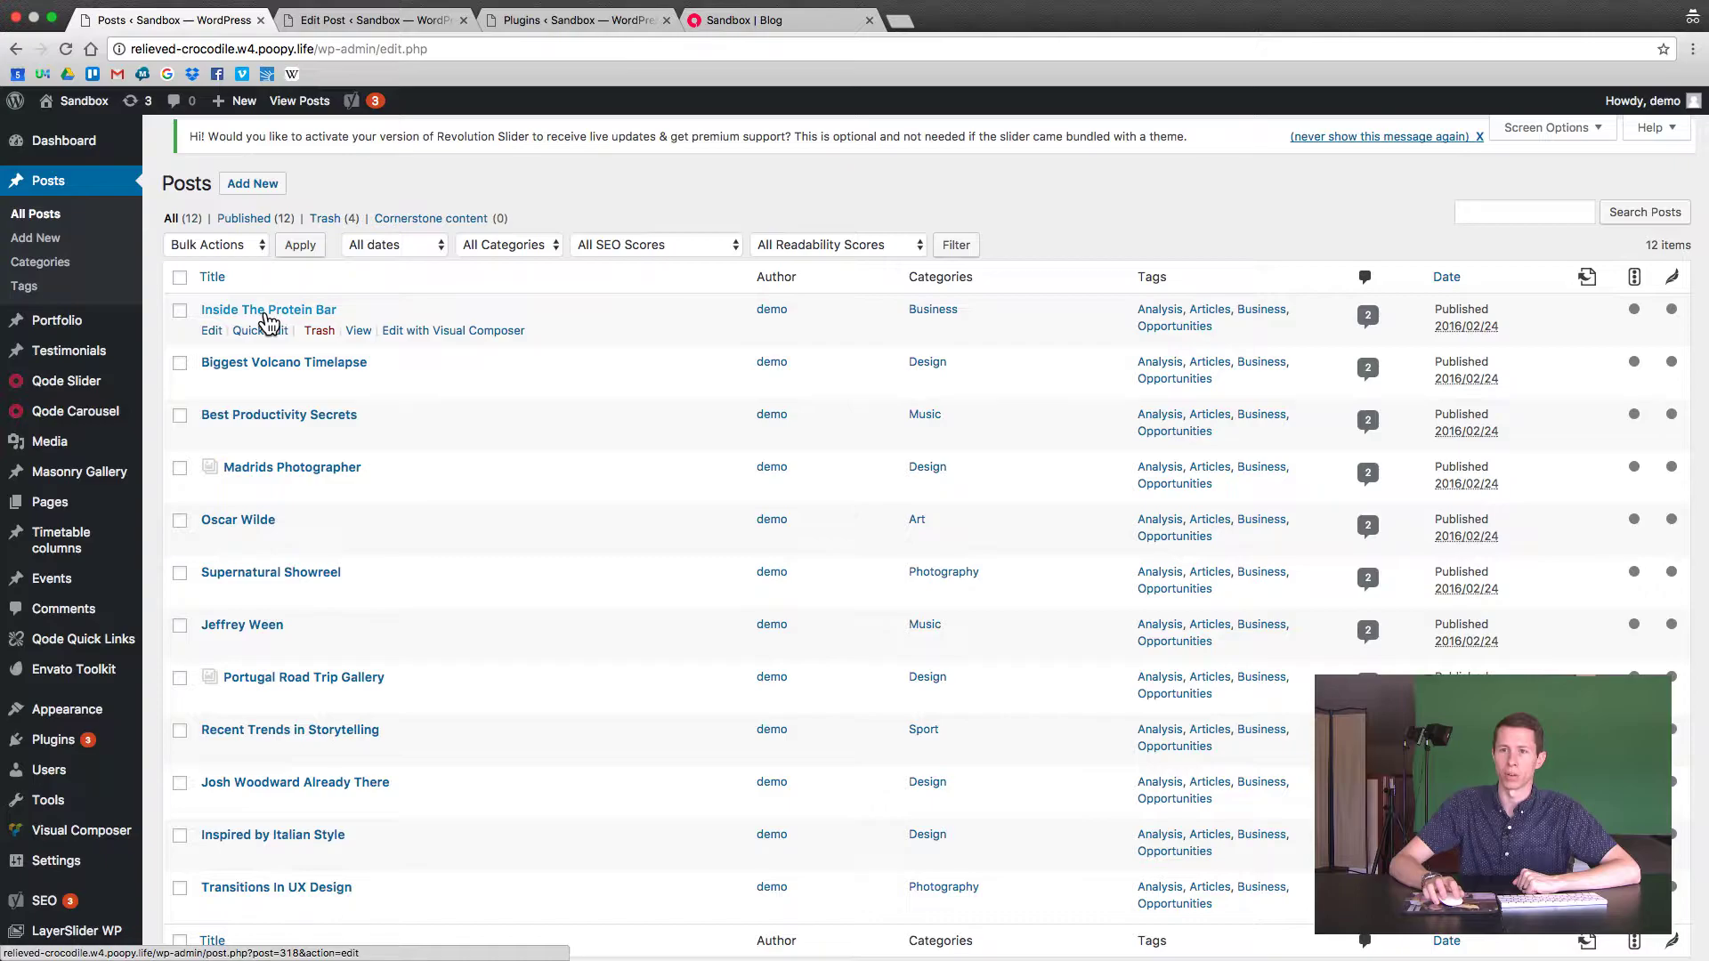
pyautogui.moveTo(388, 2)
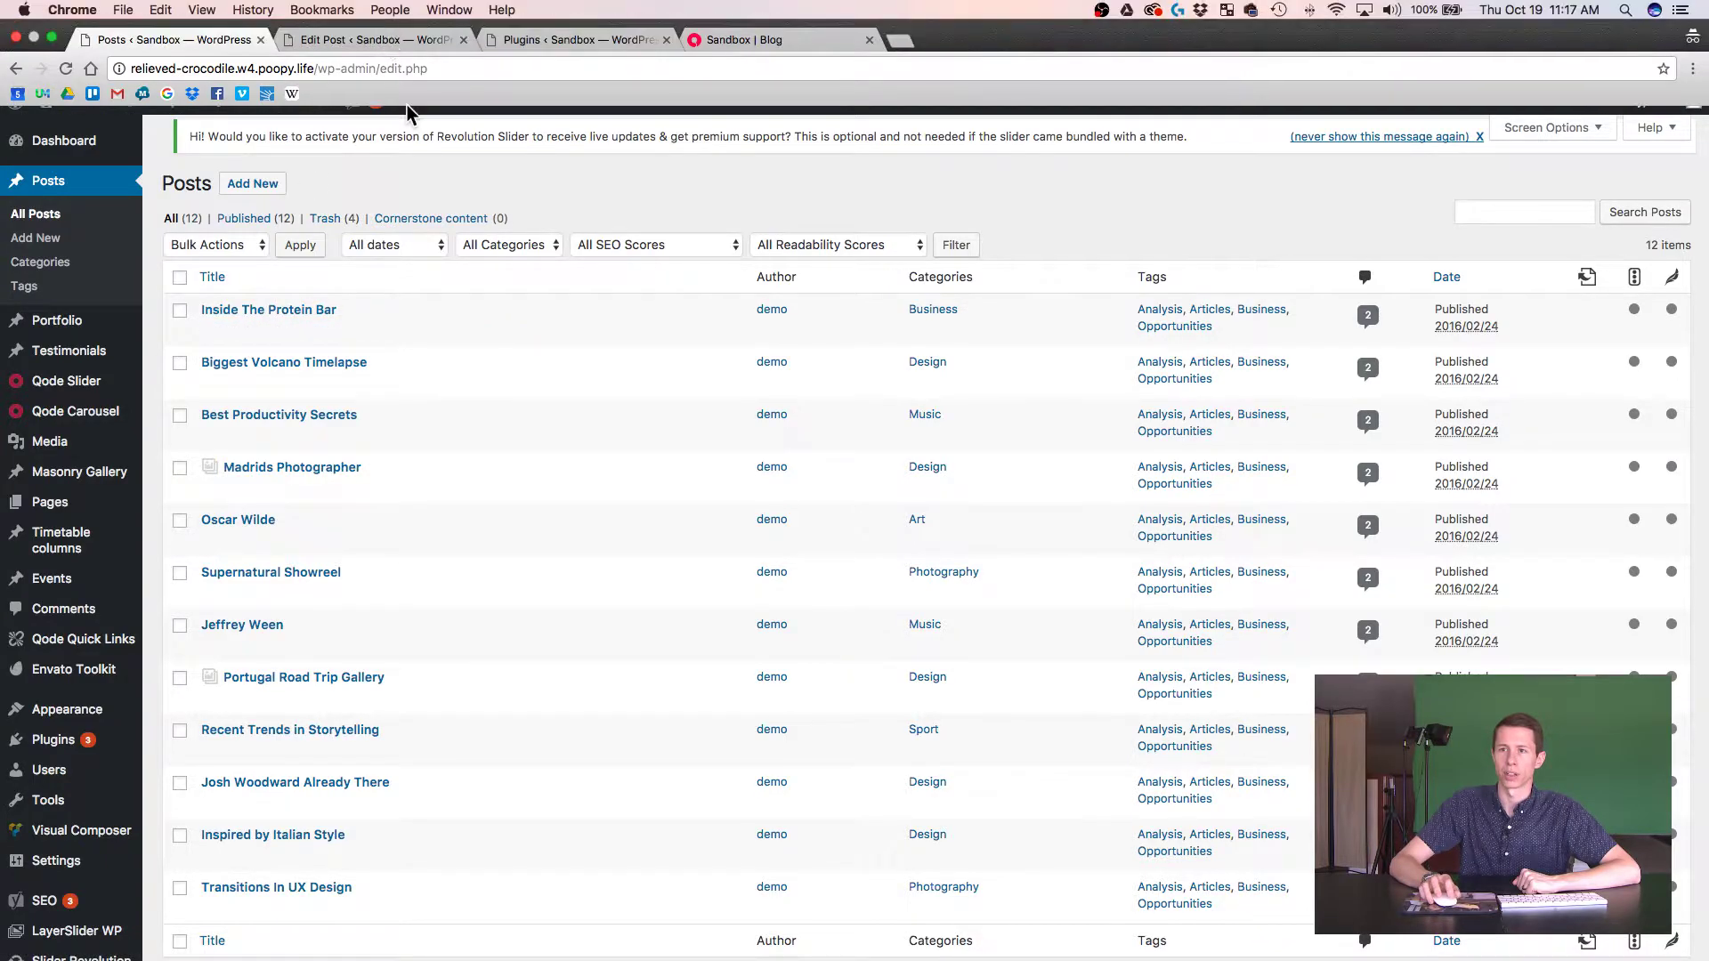
pyautogui.moveTo(314, 307)
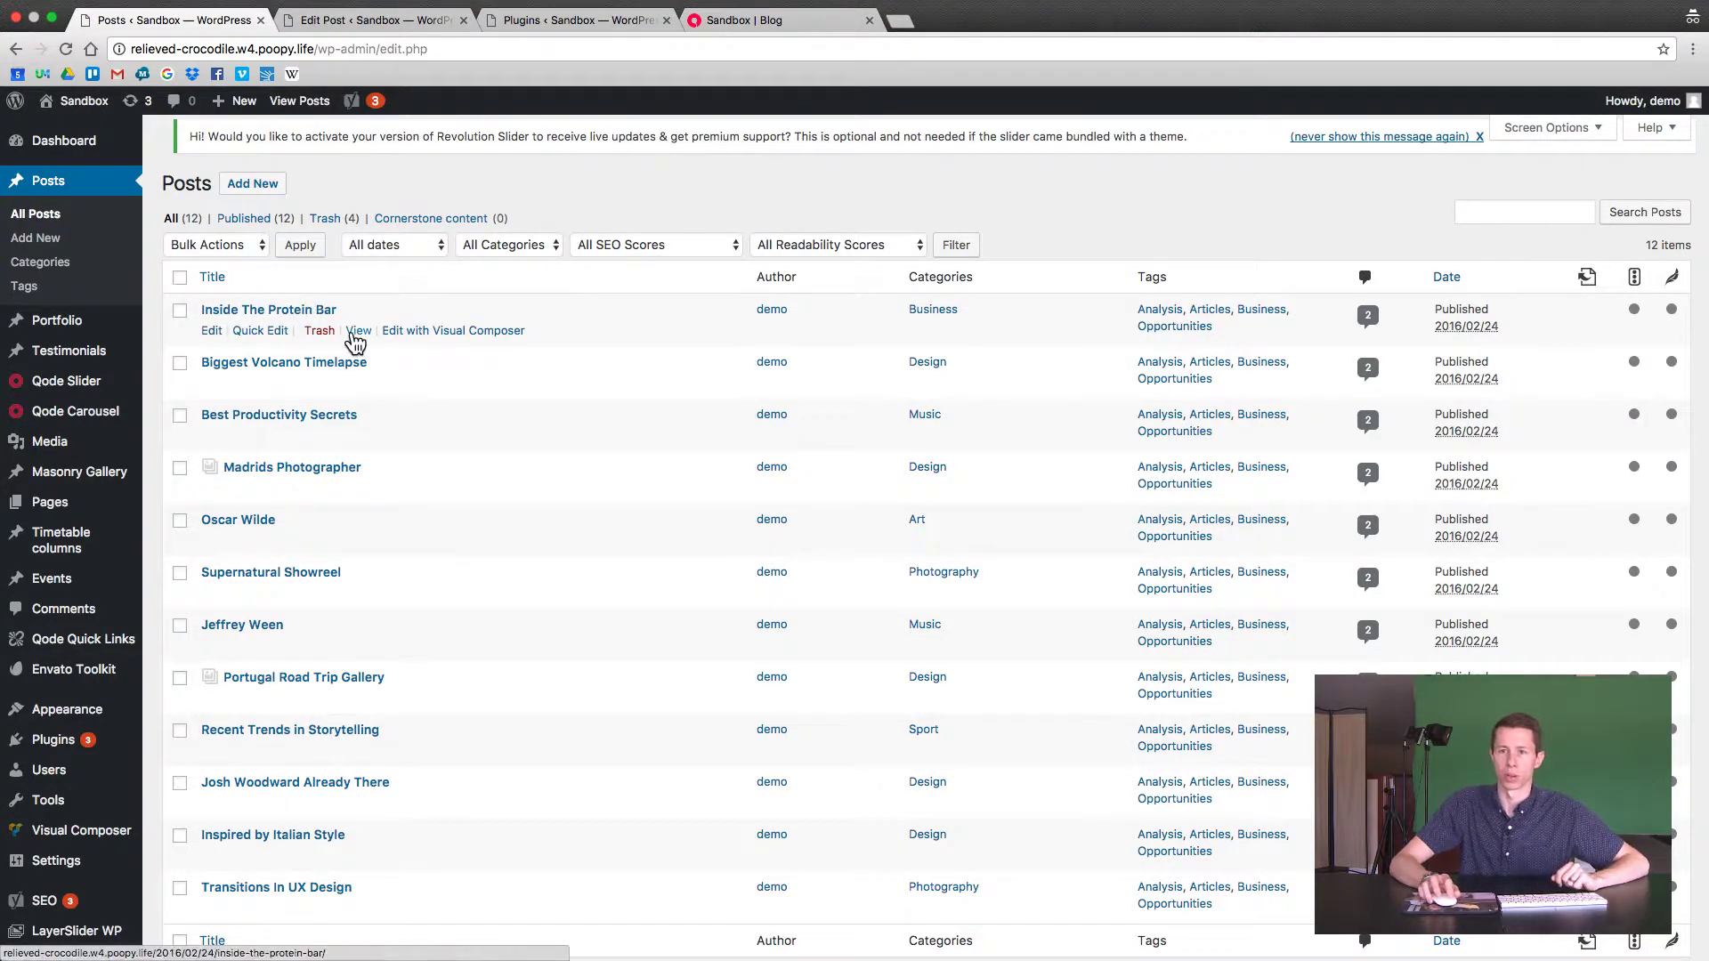
pyautogui.keyDown('super'); pyautogui.click(357, 333); pyautogui.keyUp('super')
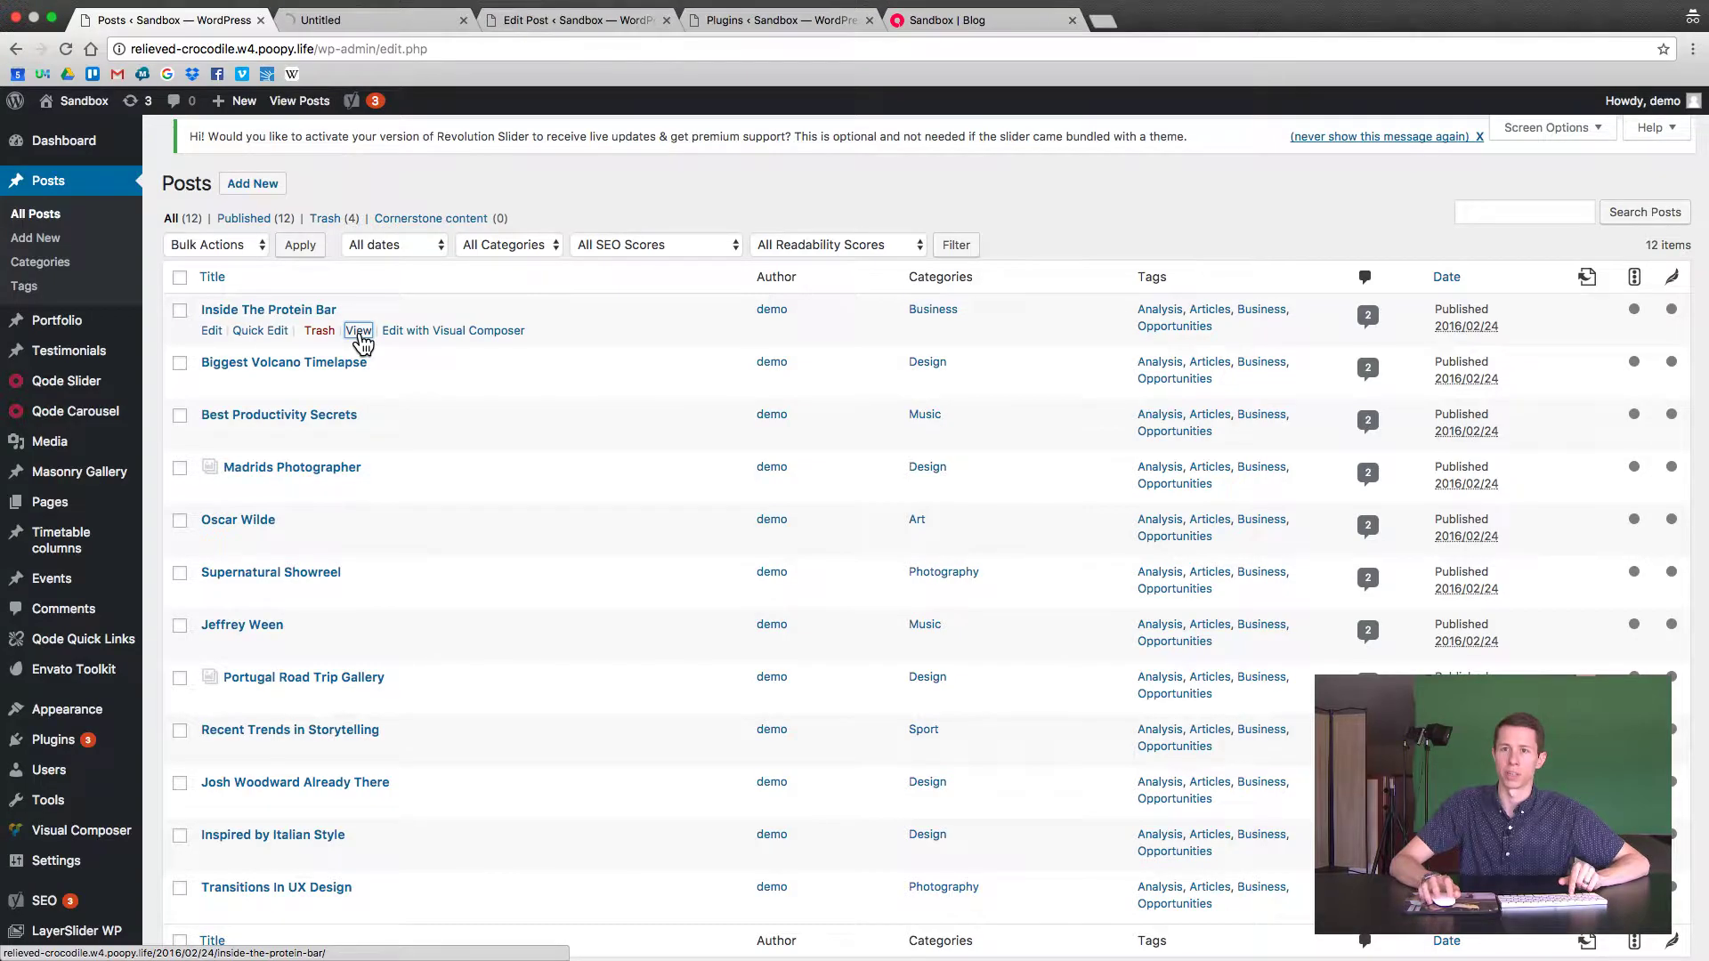
# Scroll through the live Inside The Protein Bar post, reviewing its image, title and article text.
pyautogui.click(345, 18)
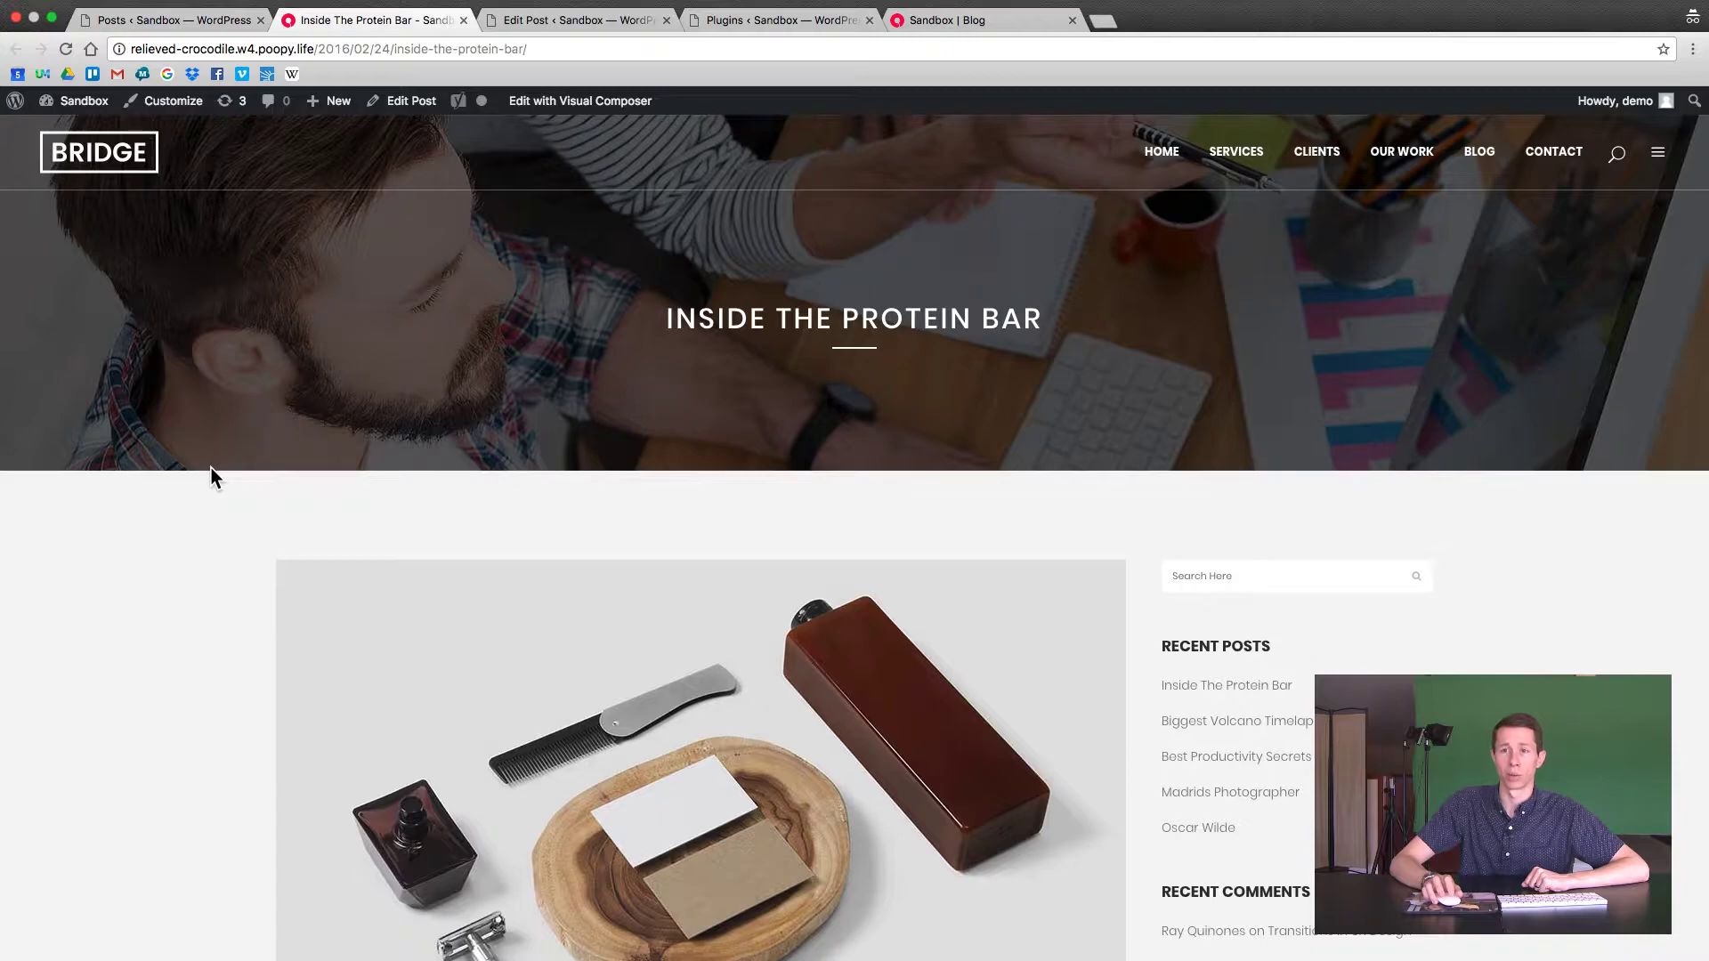
pyautogui.scroll(-5, 211, 477)
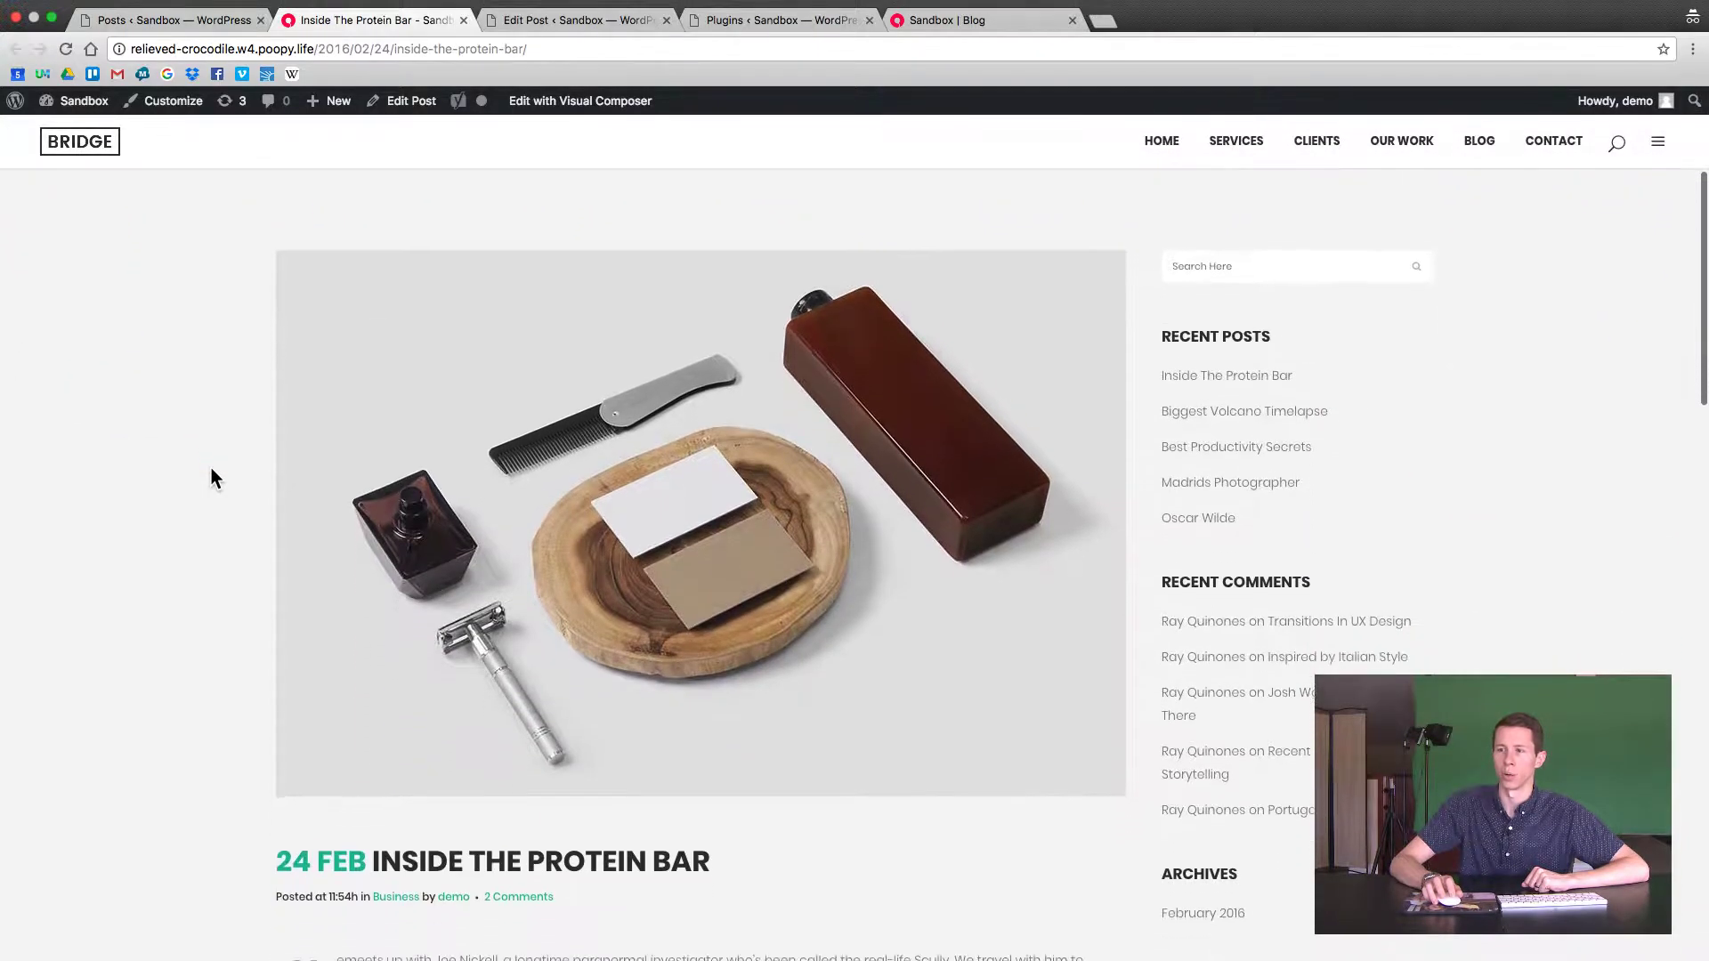
pyautogui.scroll(3, 1469, 432)
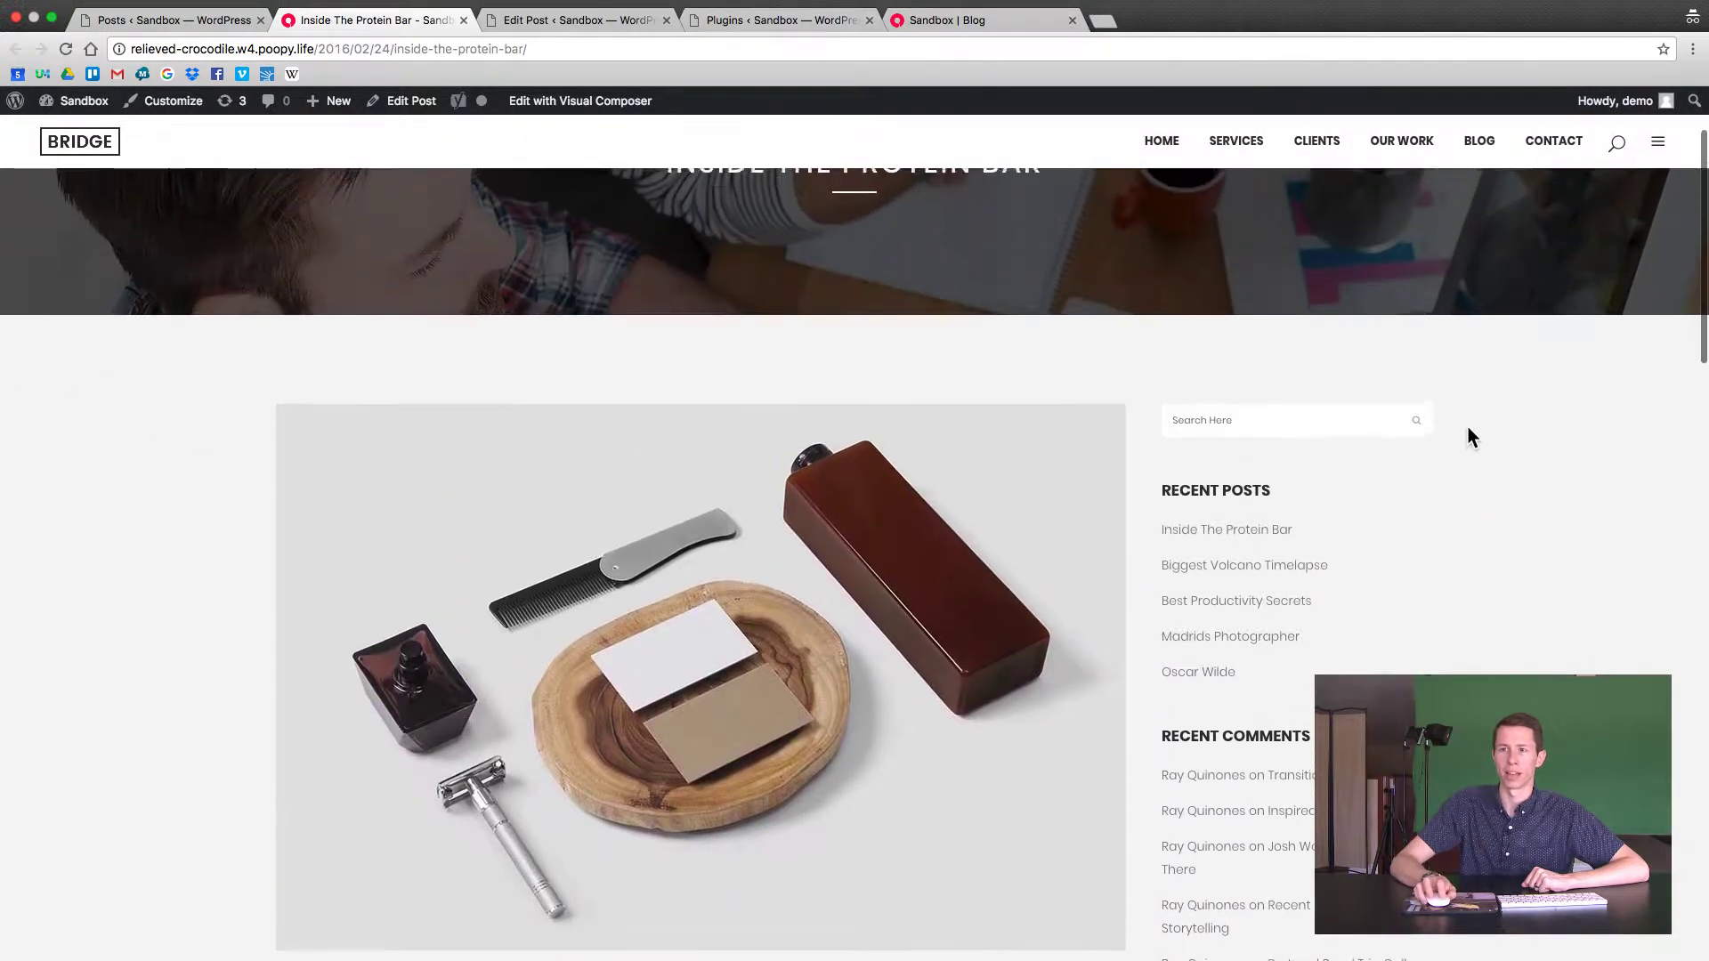
pyautogui.scroll(3, 1469, 433)
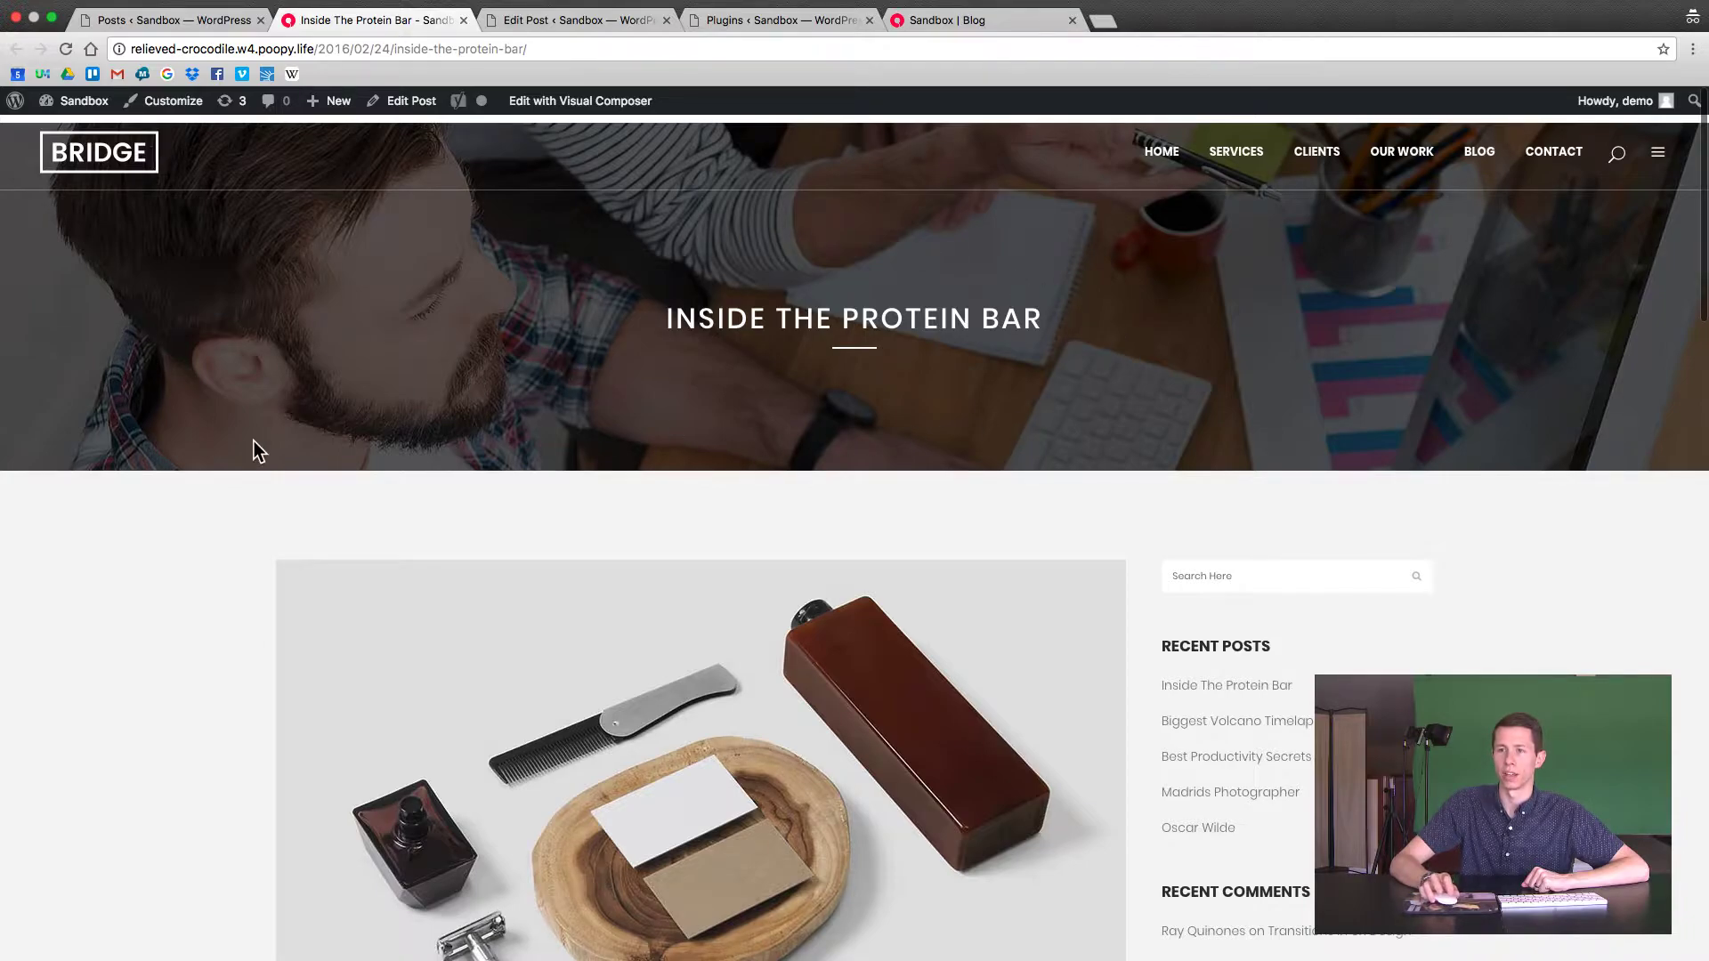
pyautogui.scroll(-5, 178, 470)
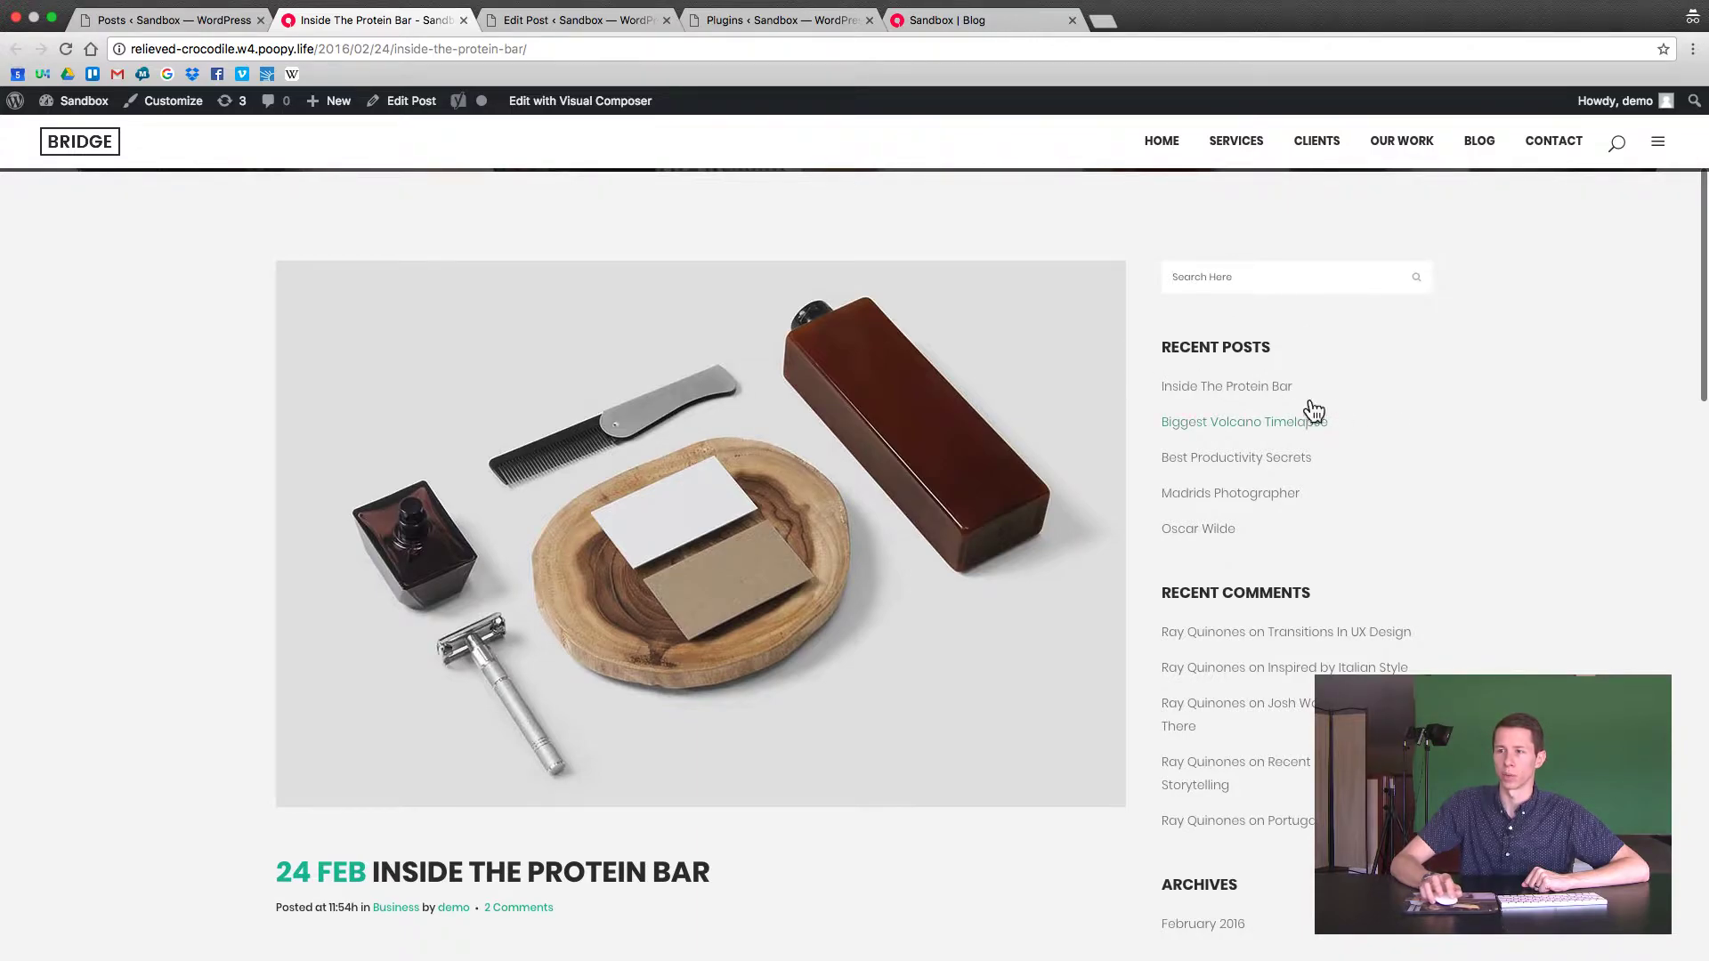
pyautogui.scroll(-3, 1439, 445)
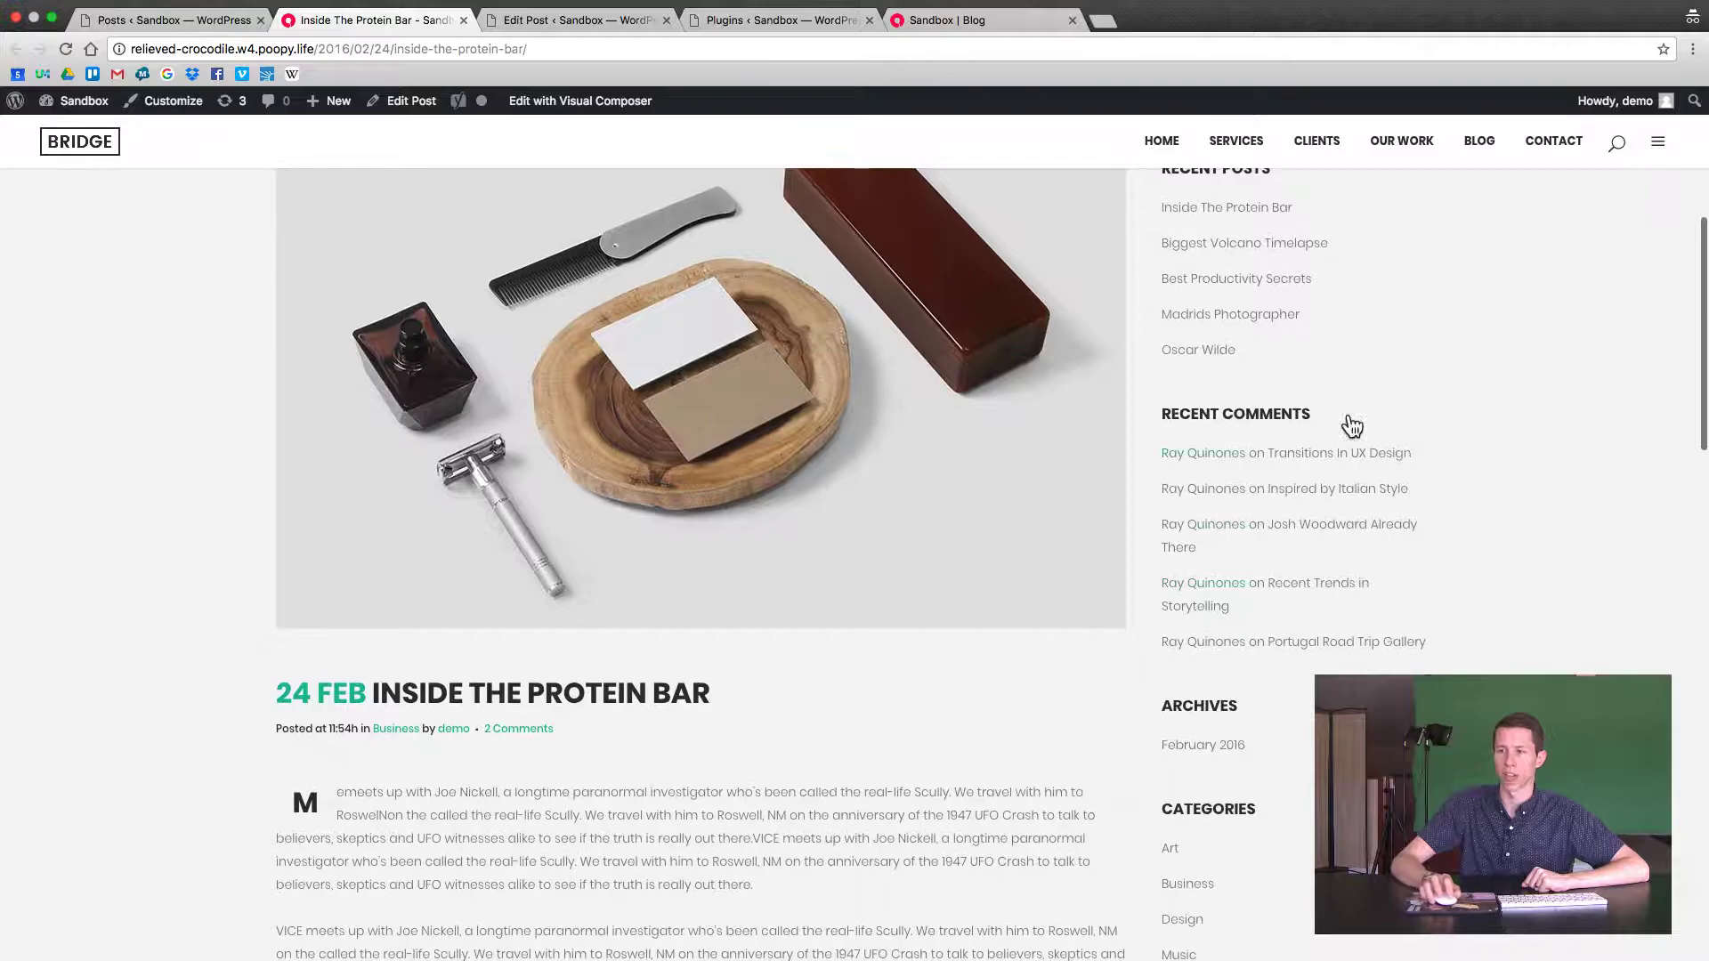
pyautogui.scroll(1, 1339, 396)
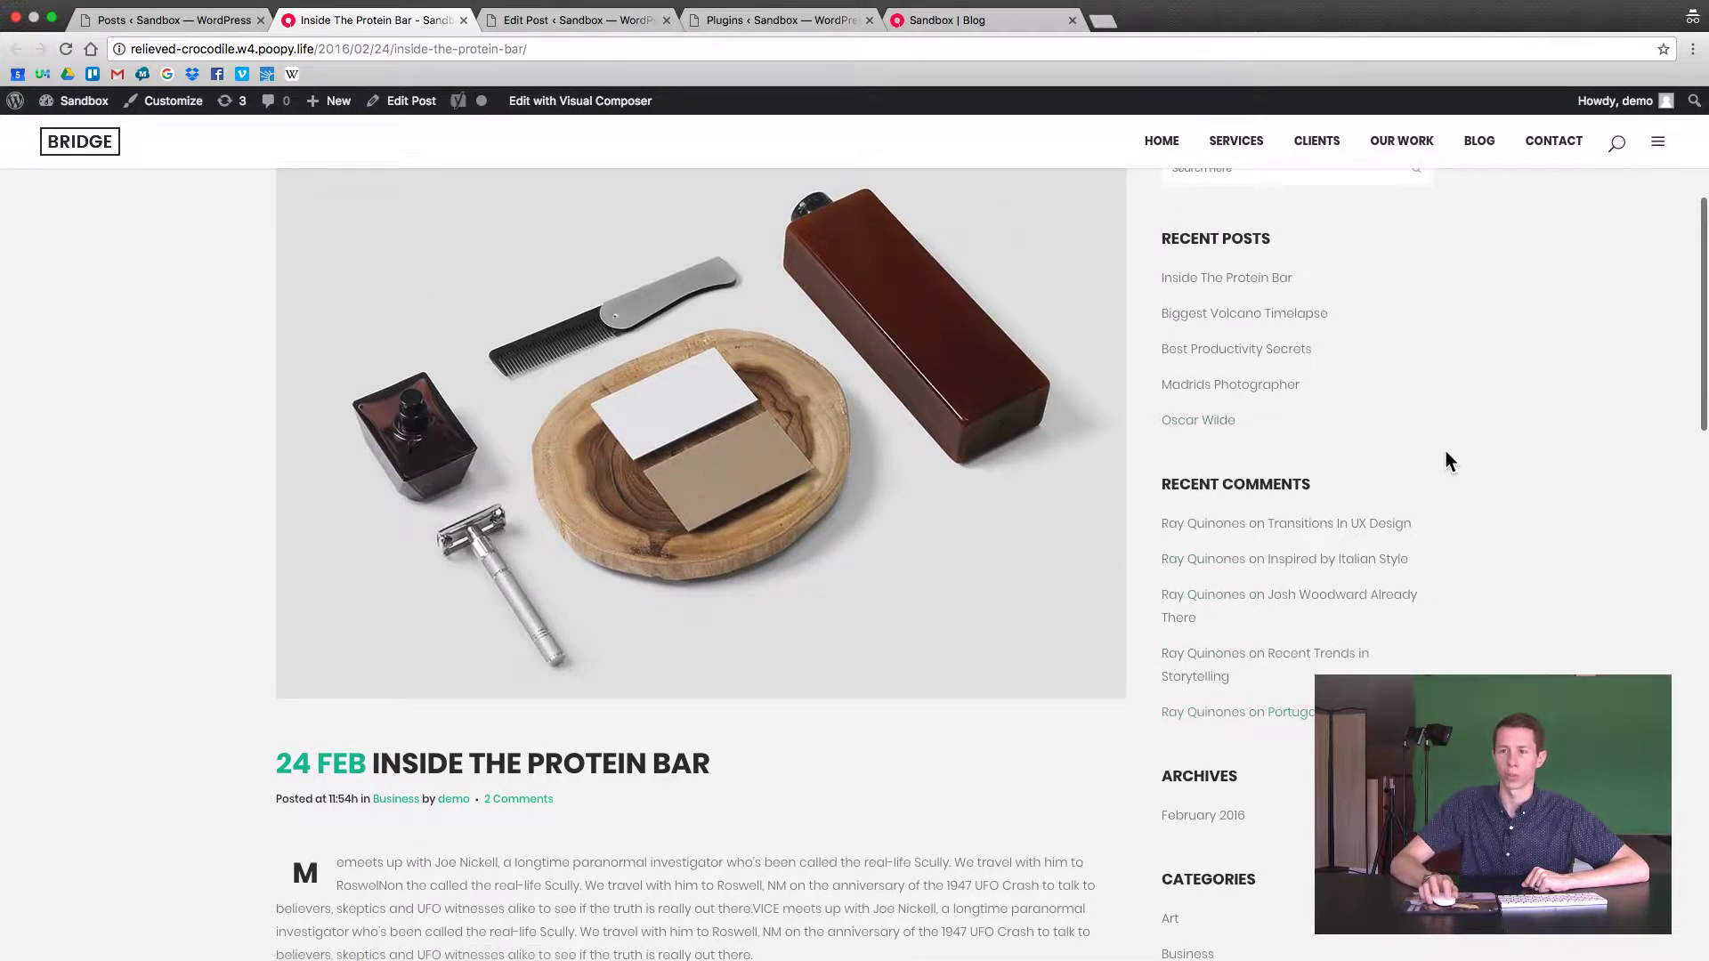
pyautogui.scroll(2, 1446, 451)
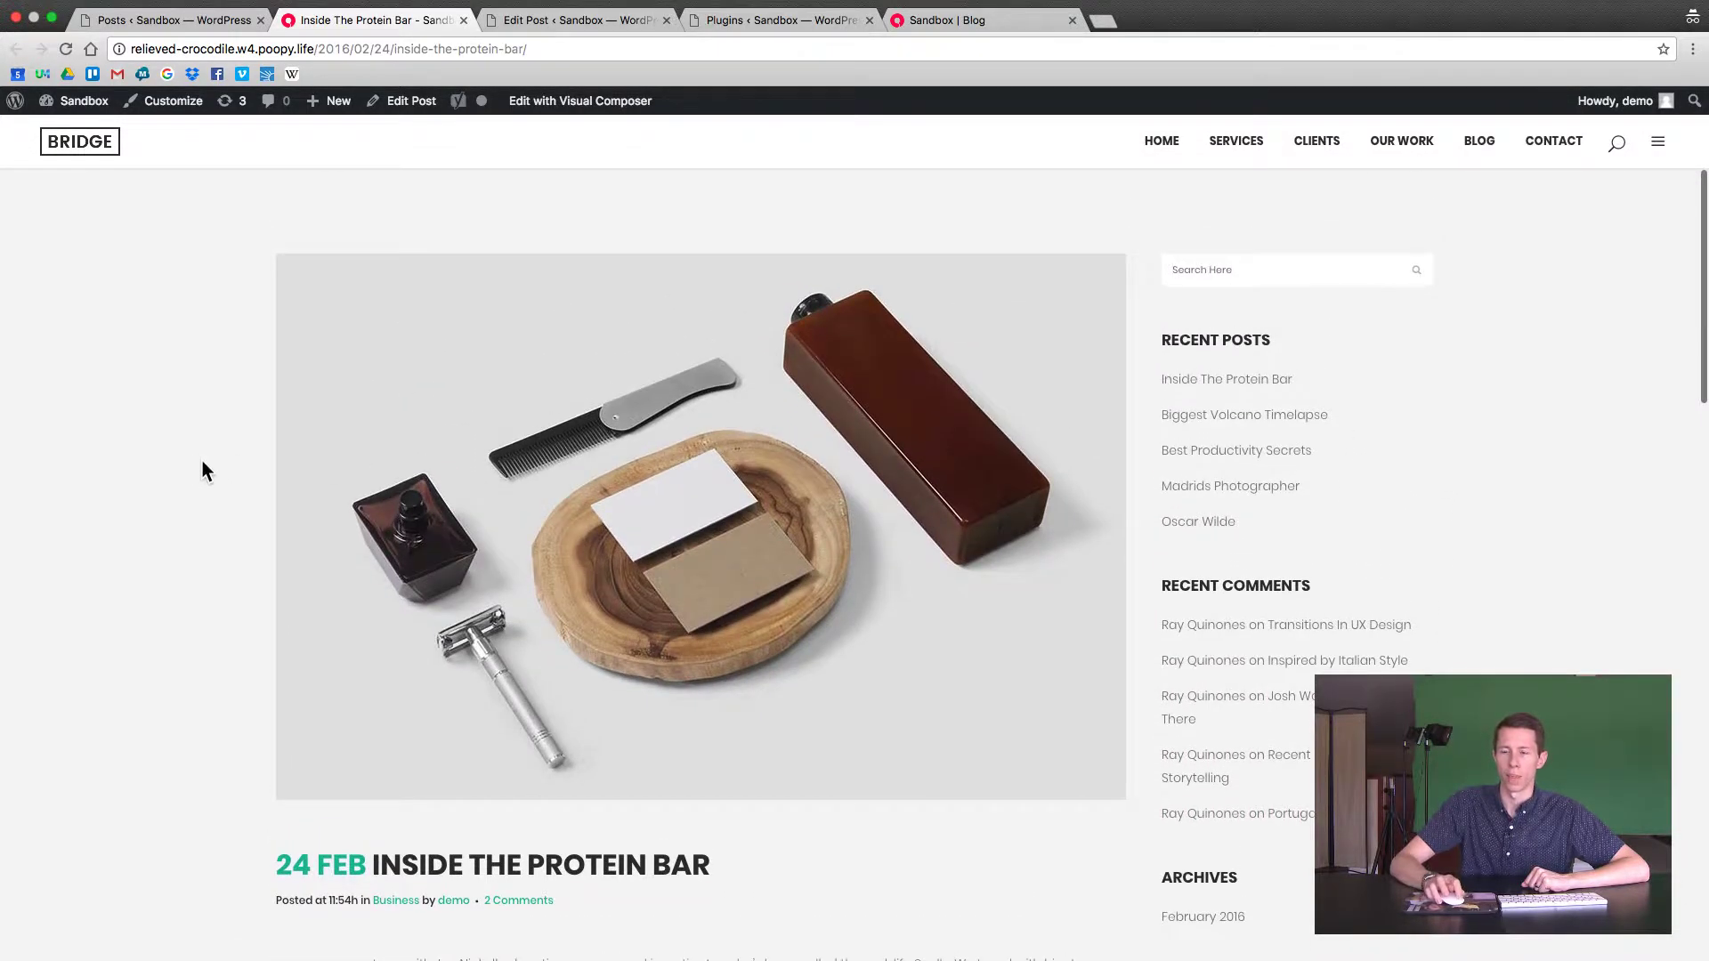
pyautogui.scroll(-1, 203, 469)
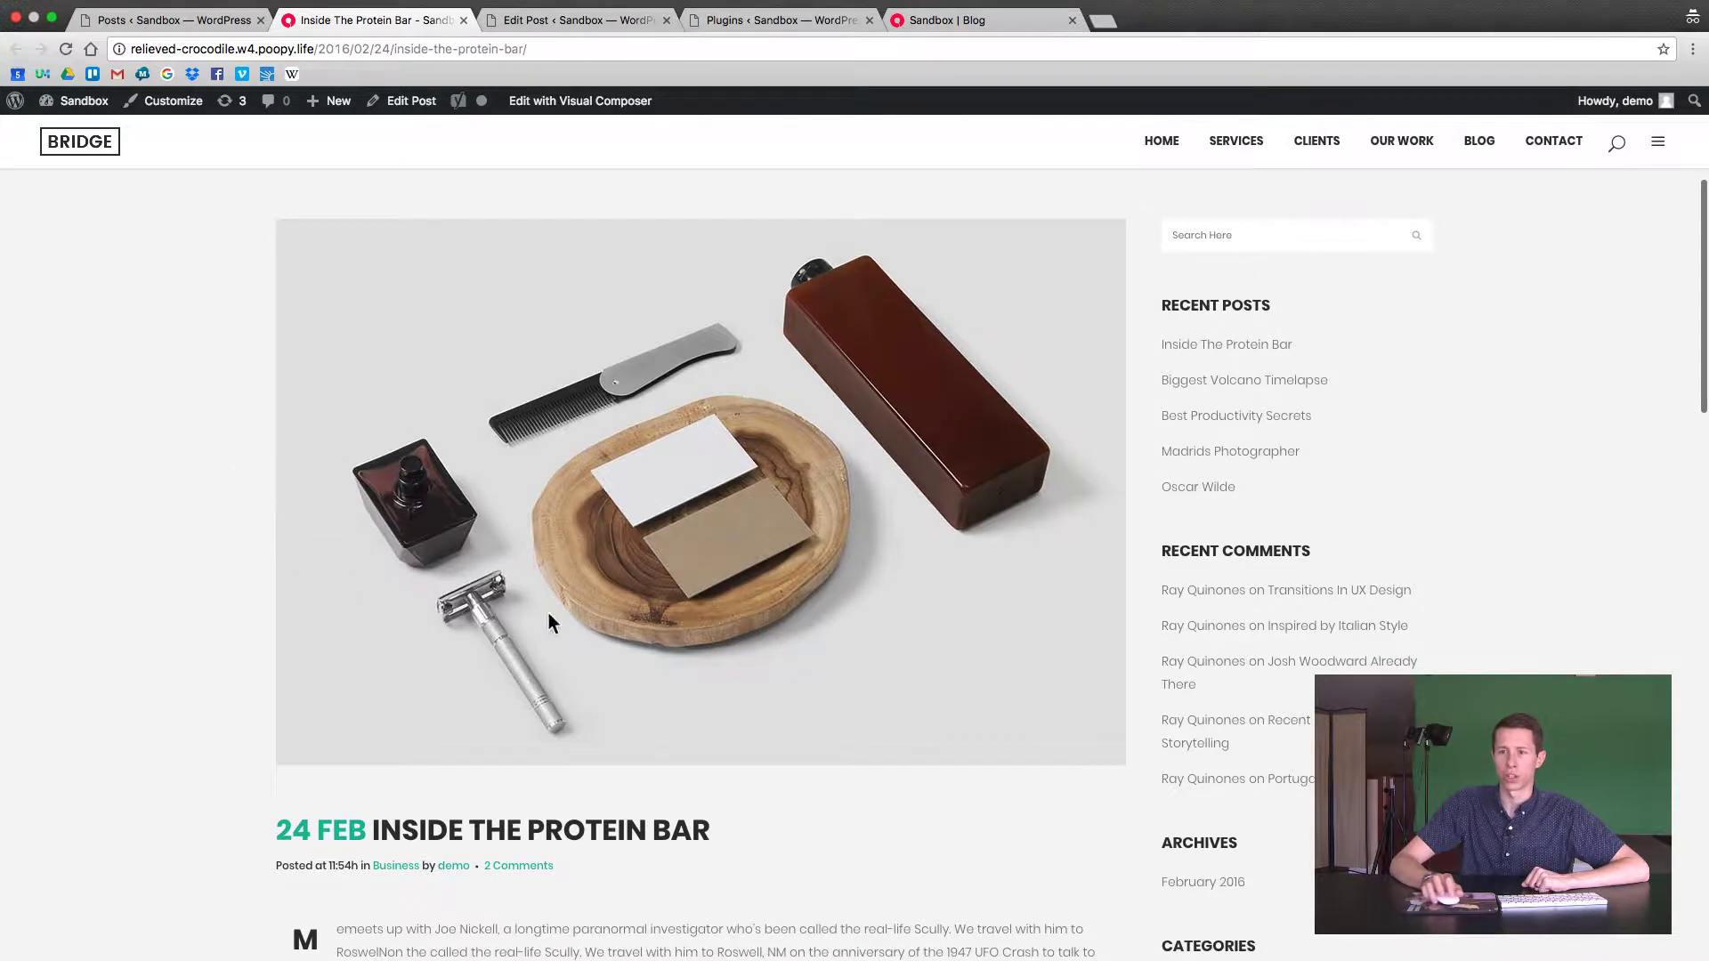
pyautogui.scroll(-4, 158, 547)
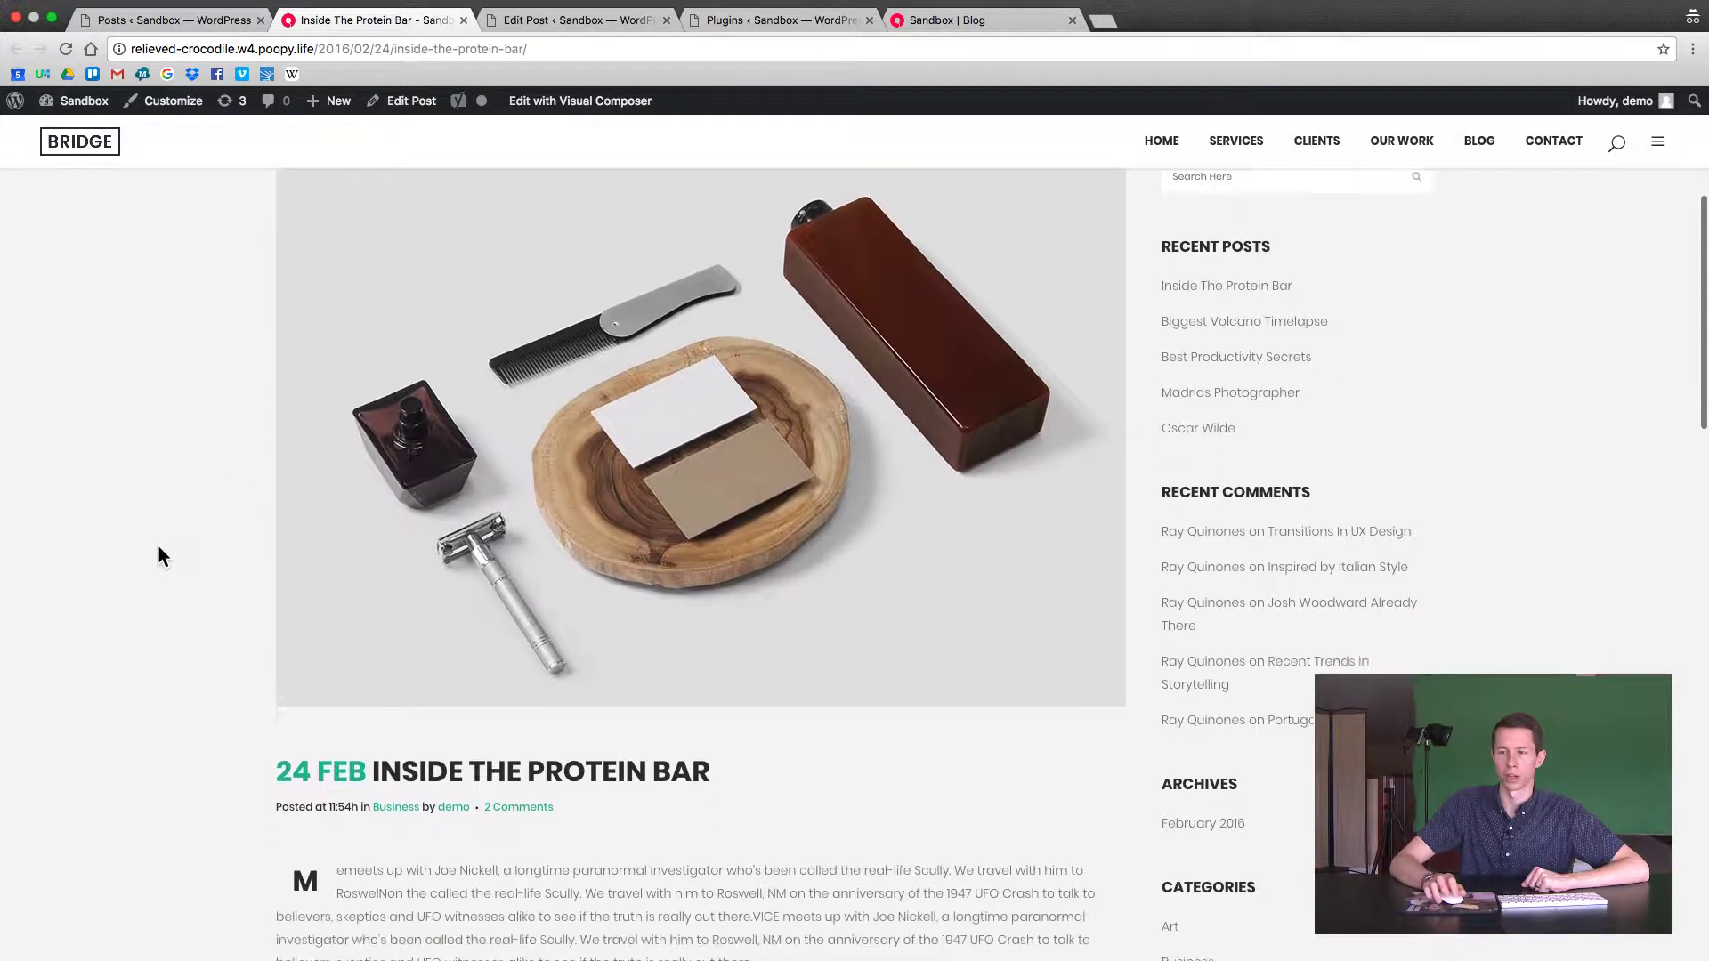
pyautogui.scroll(-1, 159, 557)
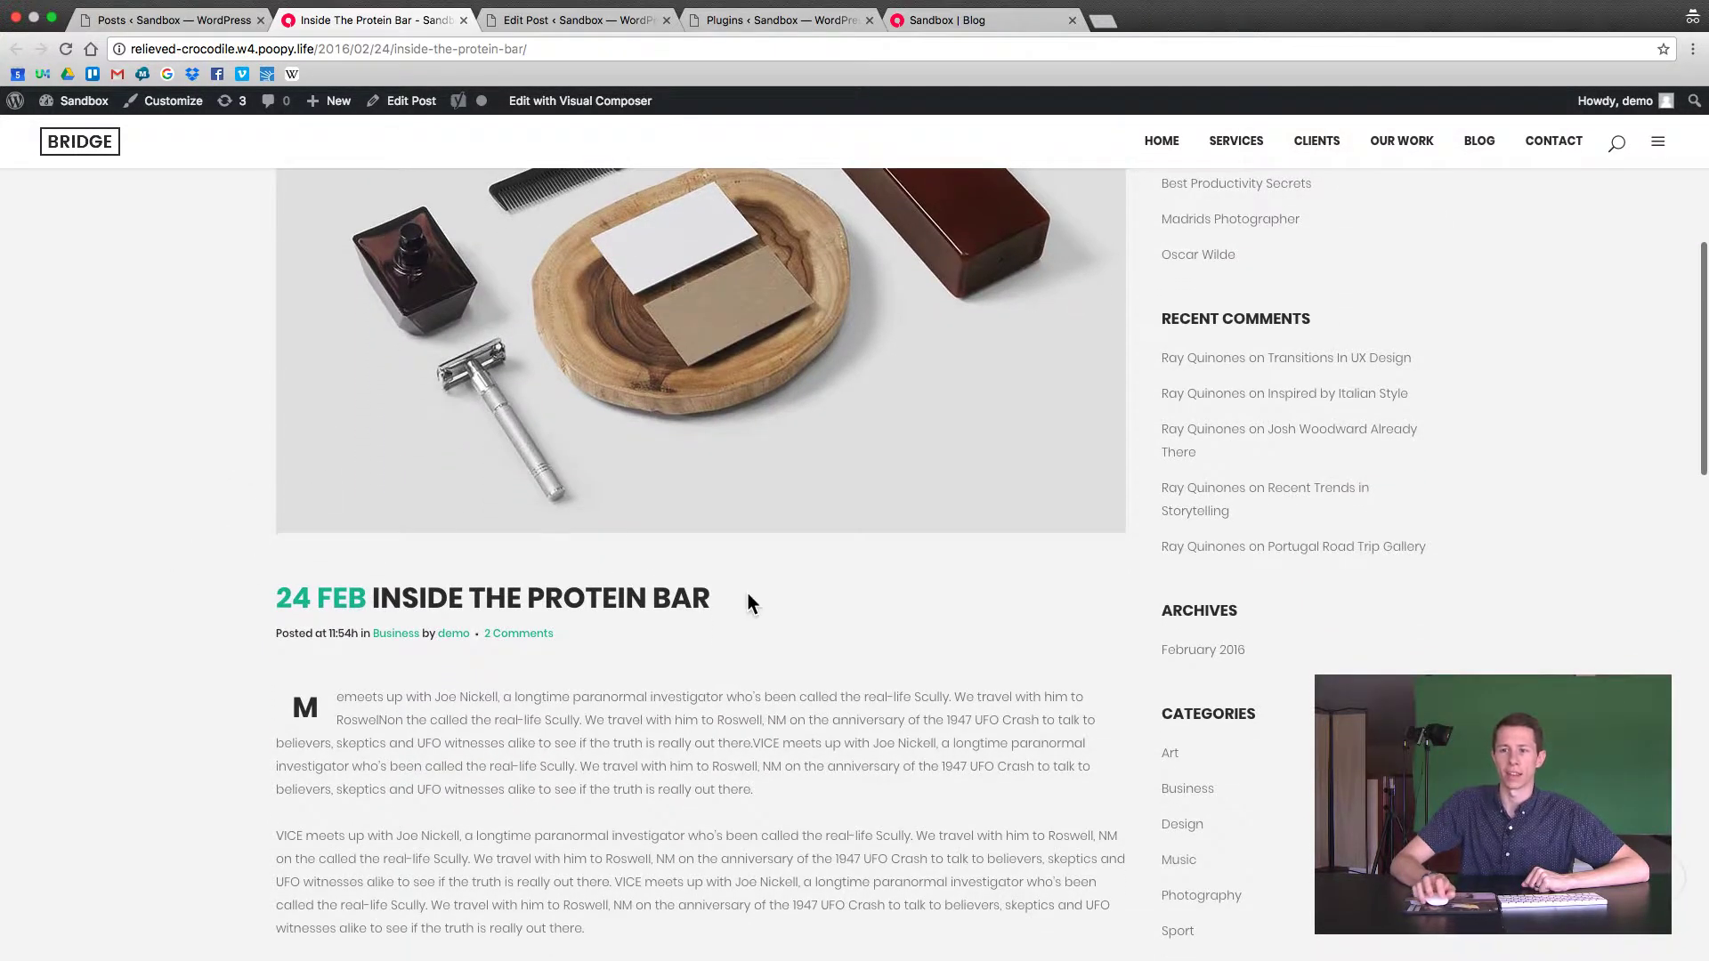
pyautogui.scroll(-1, 752, 622)
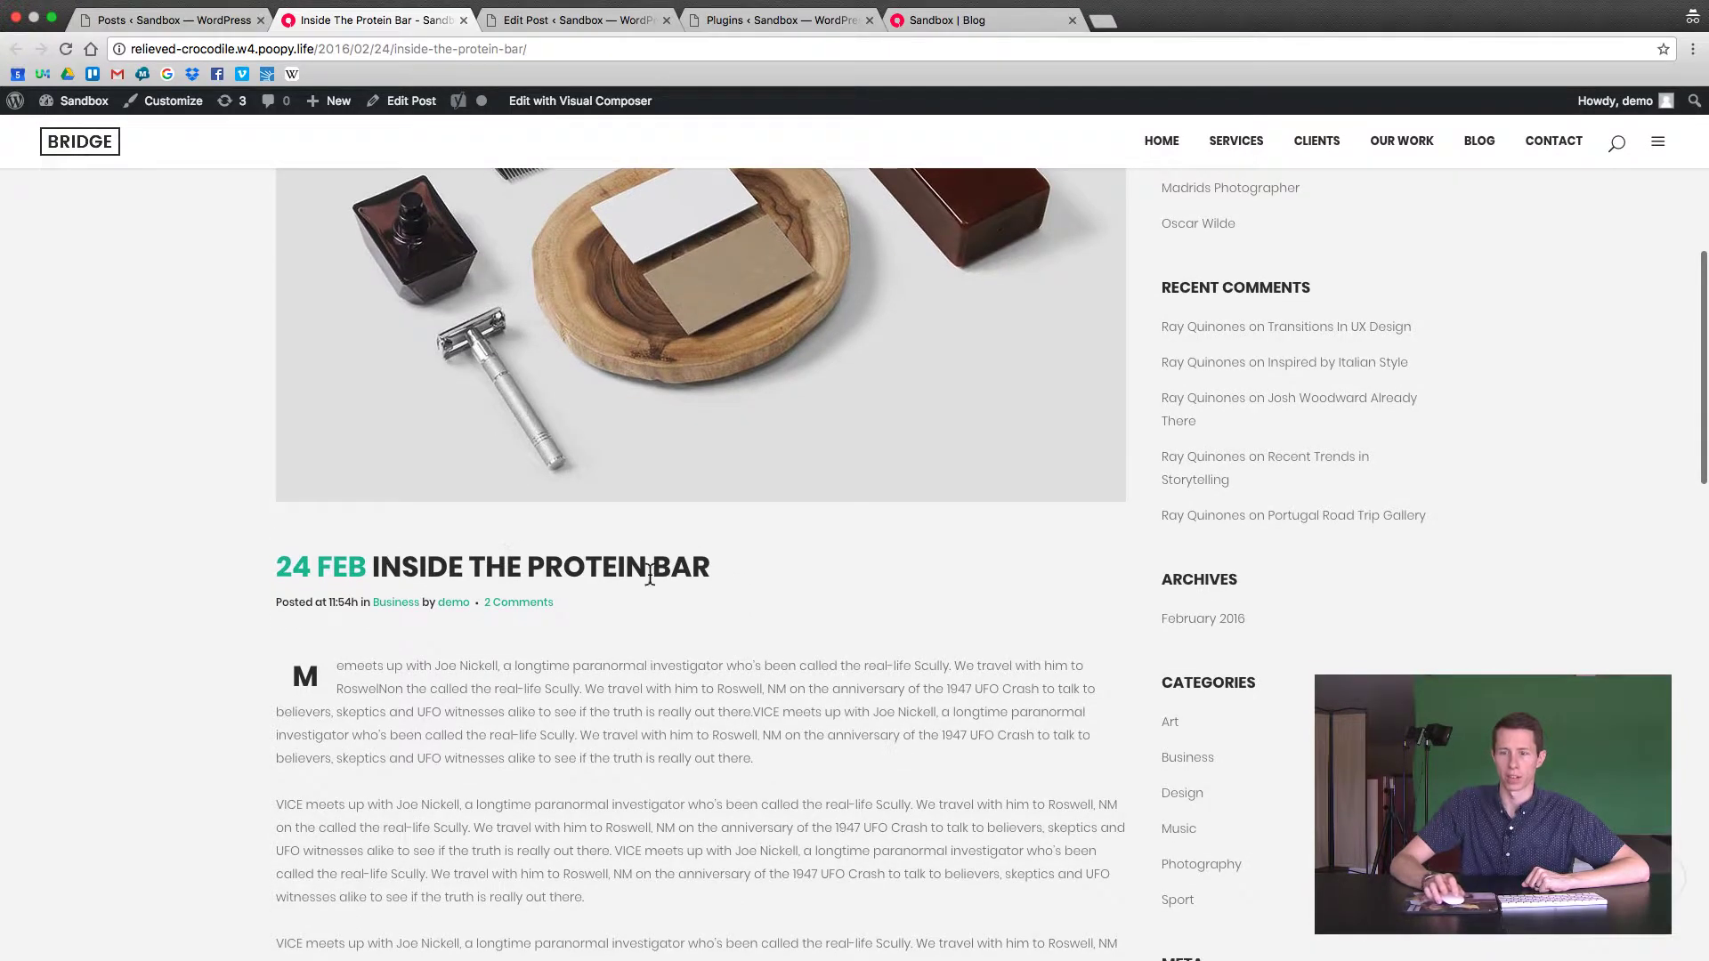
pyautogui.scroll(-3, 739, 590)
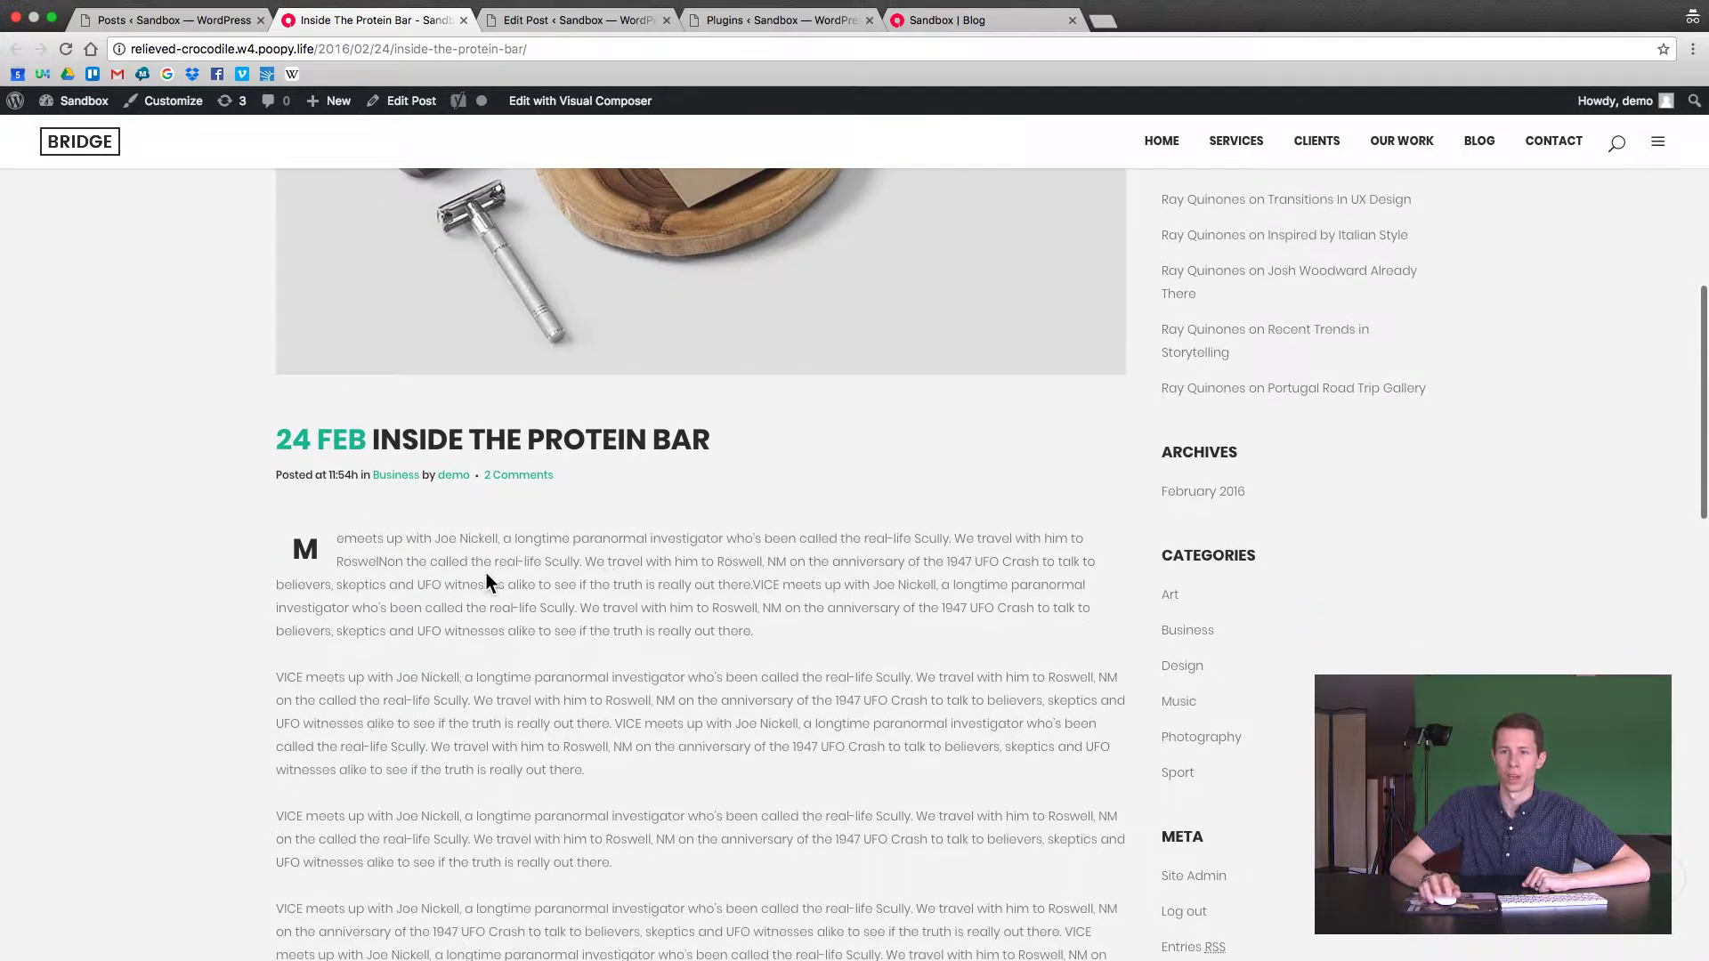
pyautogui.scroll(-4, 187, 509)
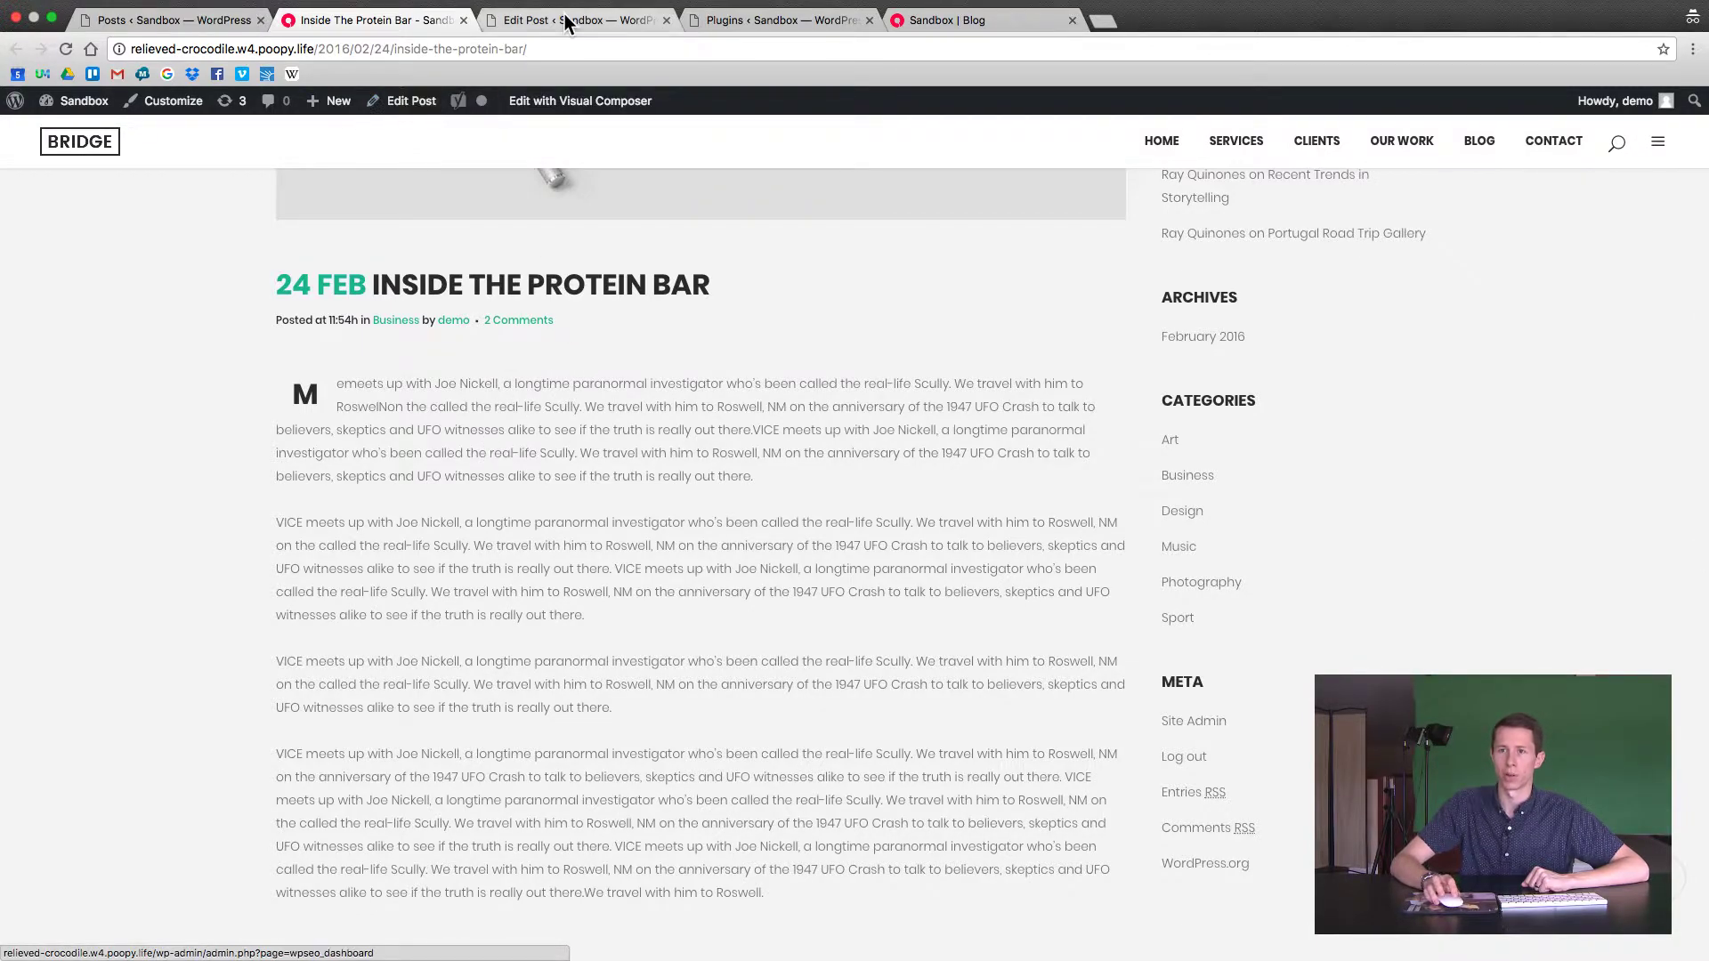
# Move the Edit Post tab for Inside The Protein Bar next to the Posts tab.
pyautogui.moveTo(564, 16); pyautogui.dragTo(392, 19)
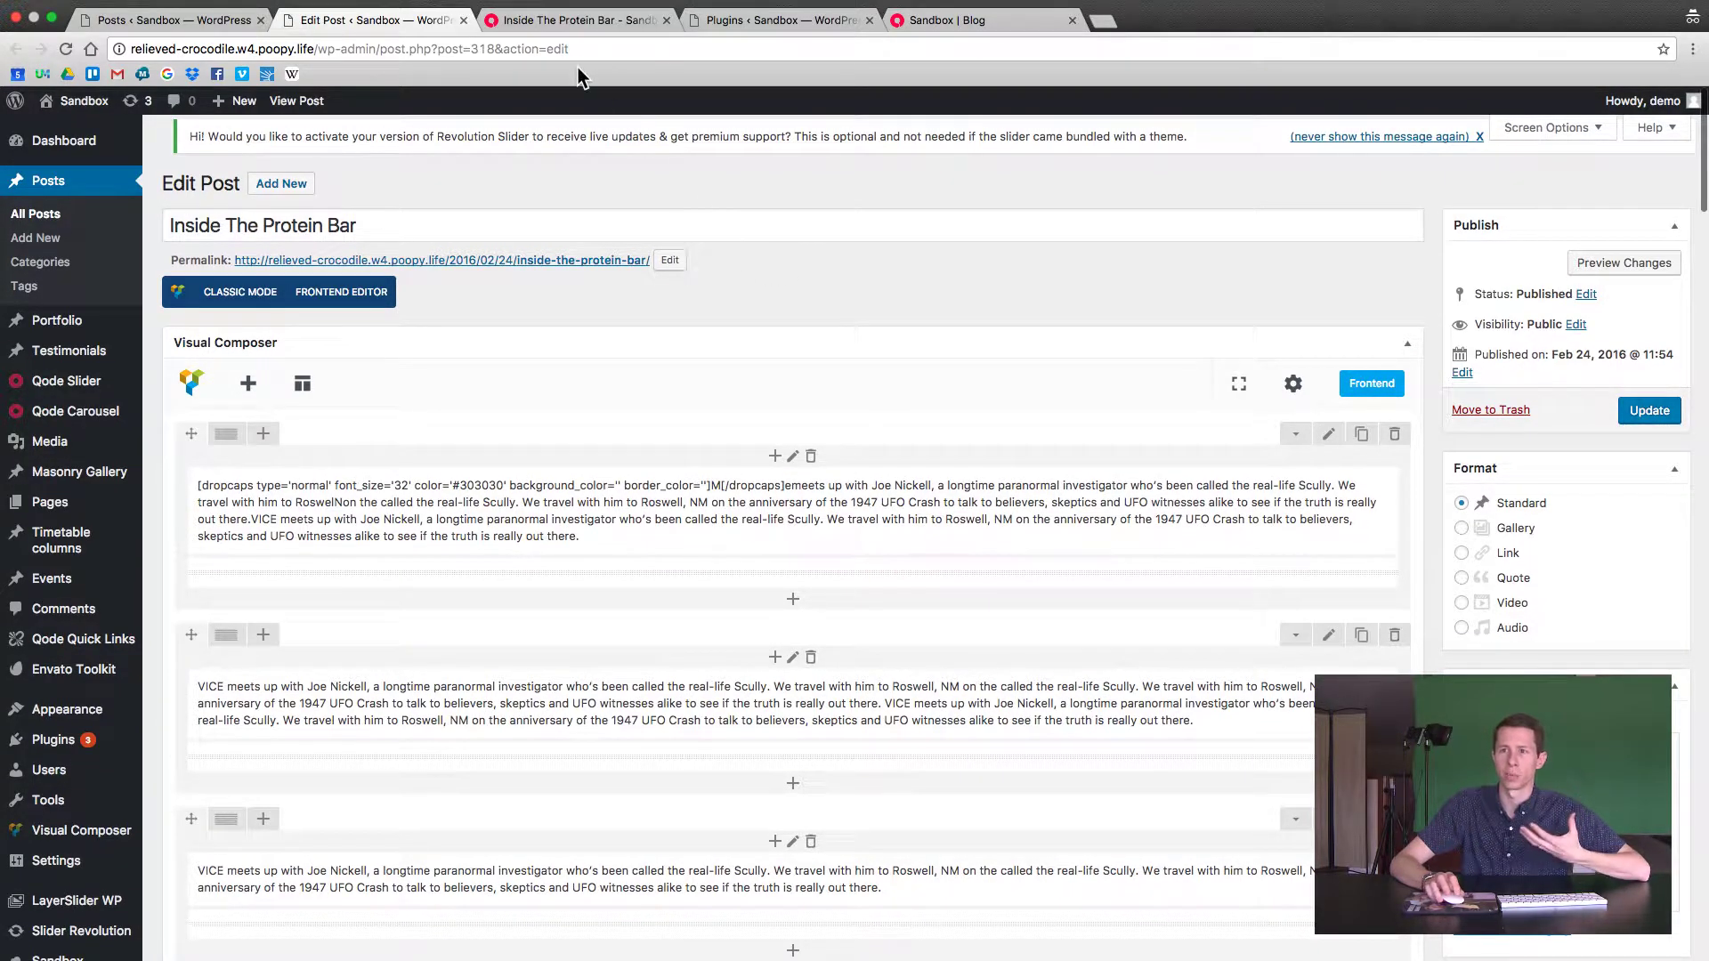
# Reload the Sandbox | Blog page, review its post cards, and open Edit Page in another tab.
pyautogui.click(940, 21)
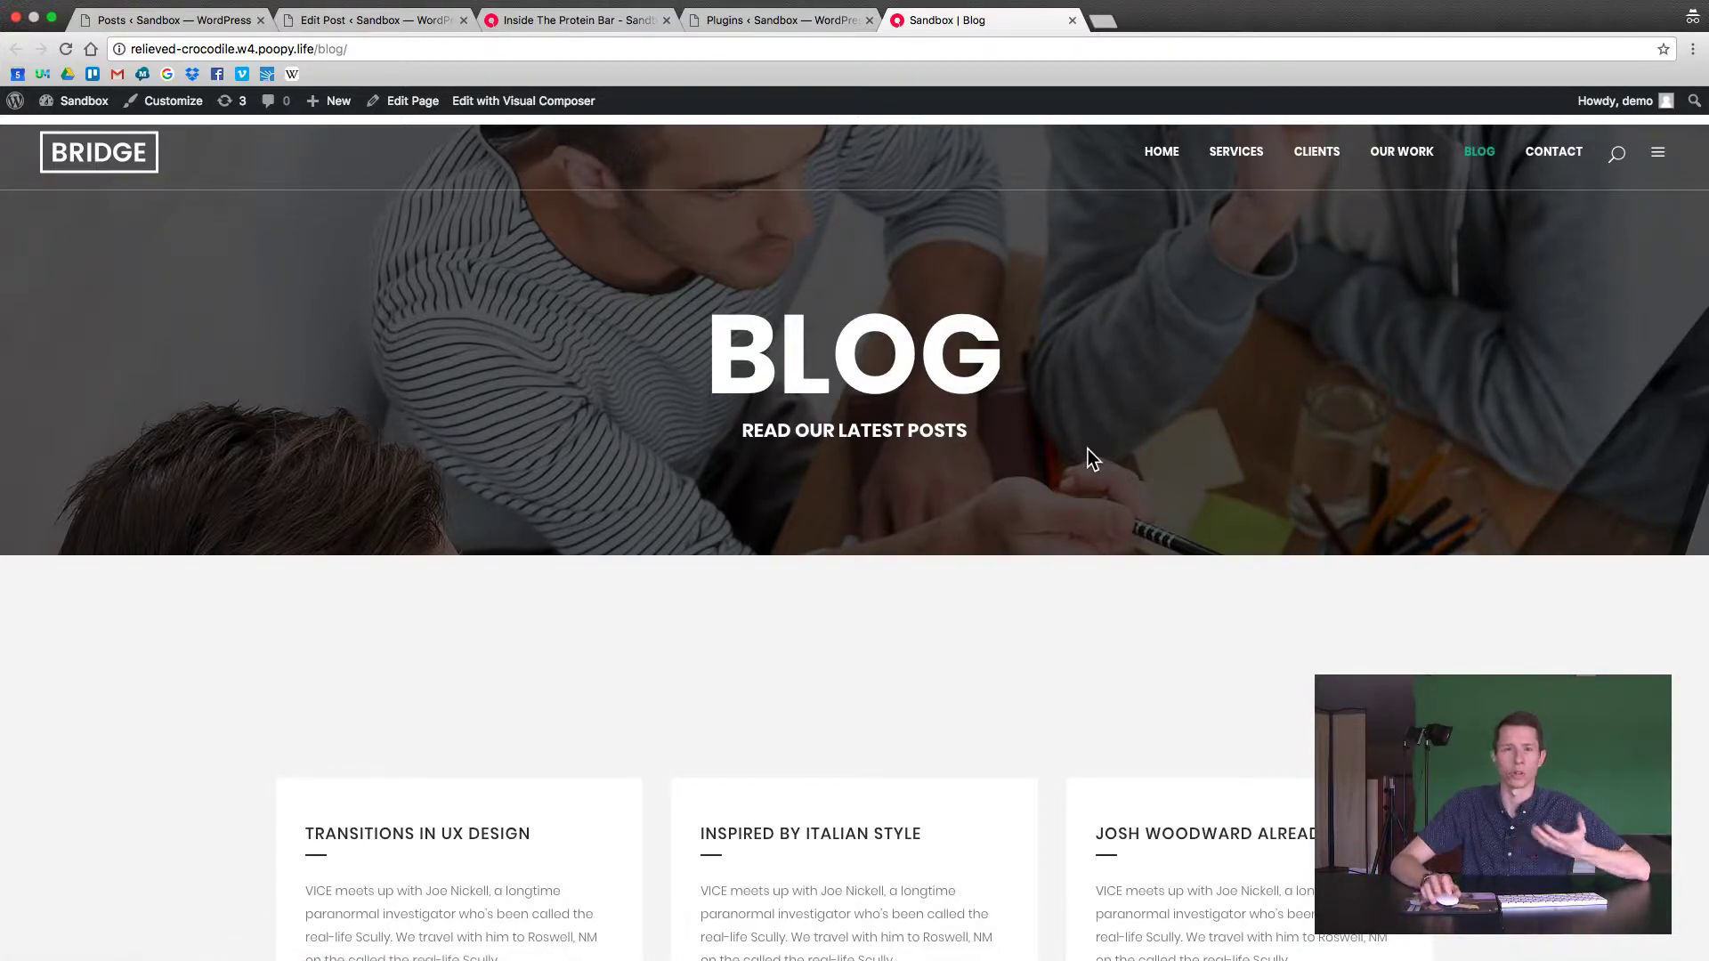
pyautogui.press('super+r')
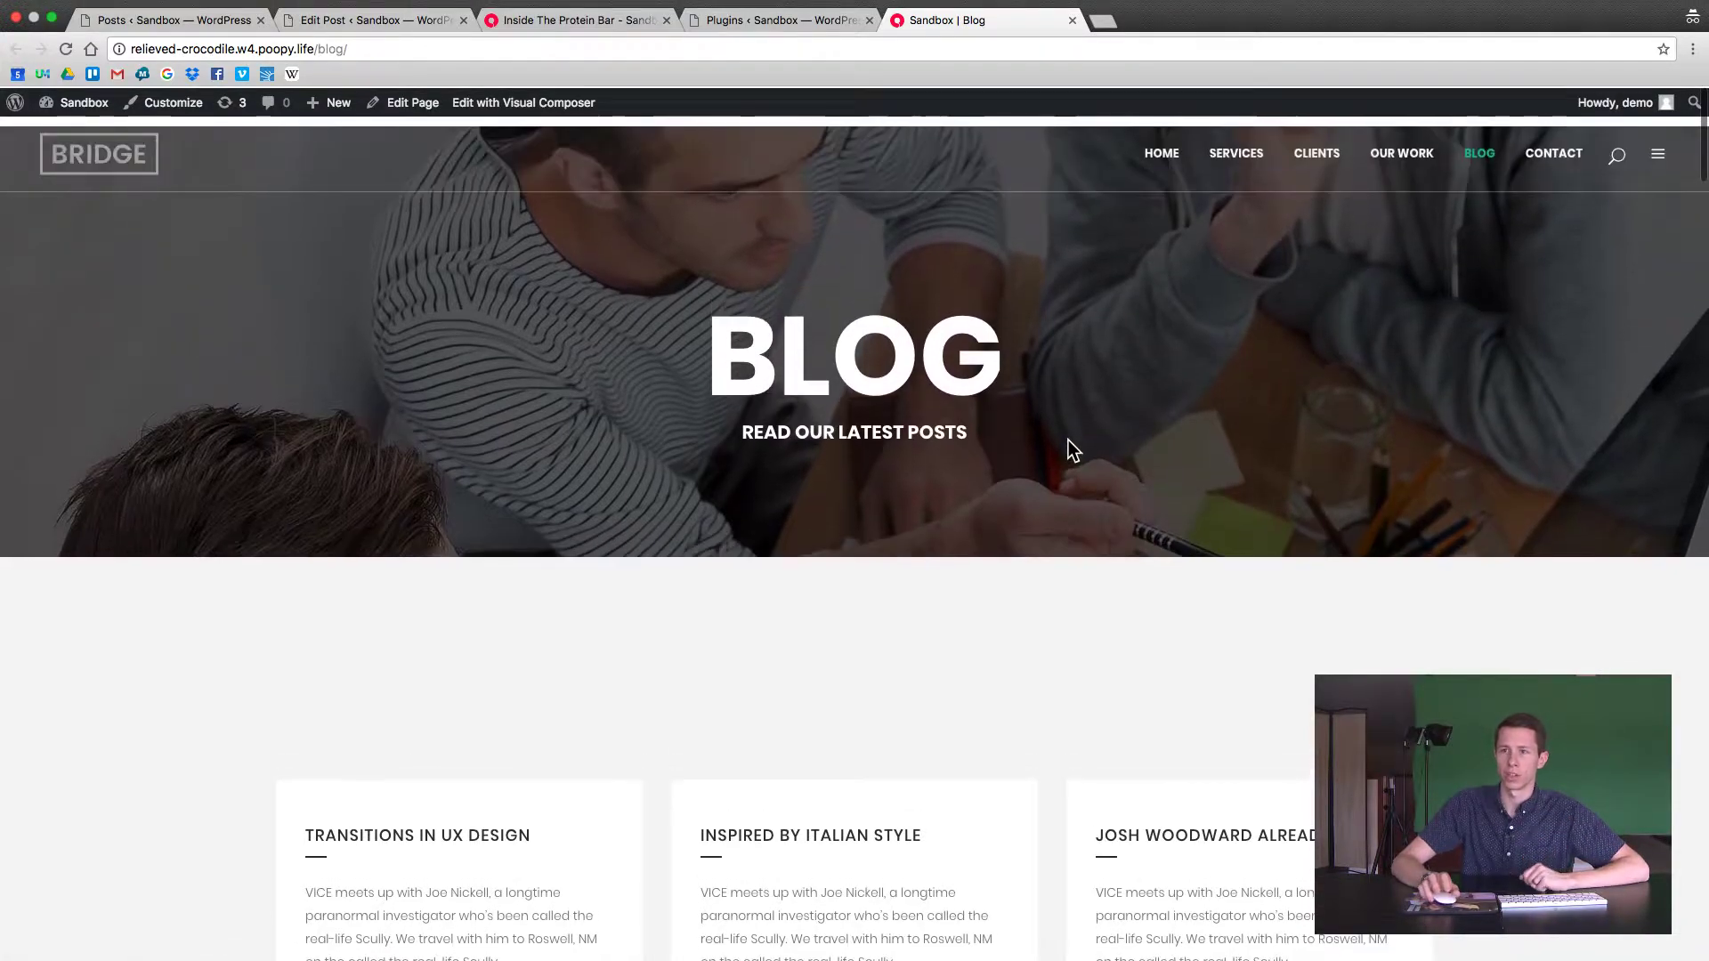
pyautogui.scroll(-1, 1050, 451)
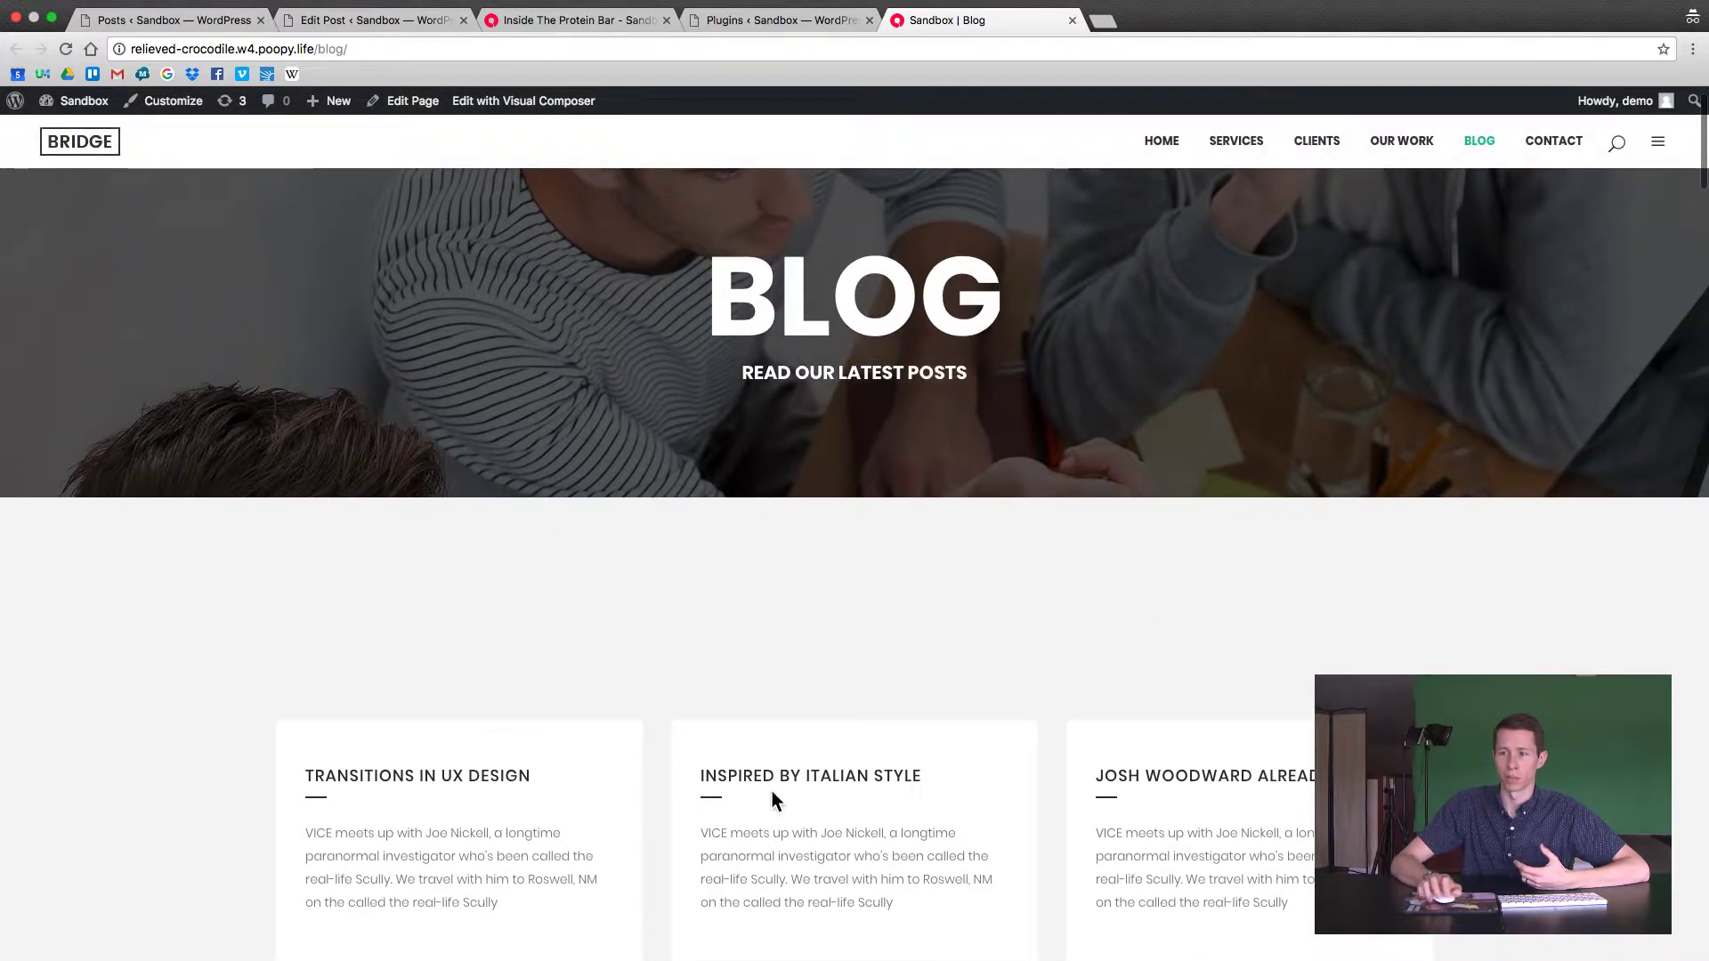
pyautogui.scroll(-5, 789, 787)
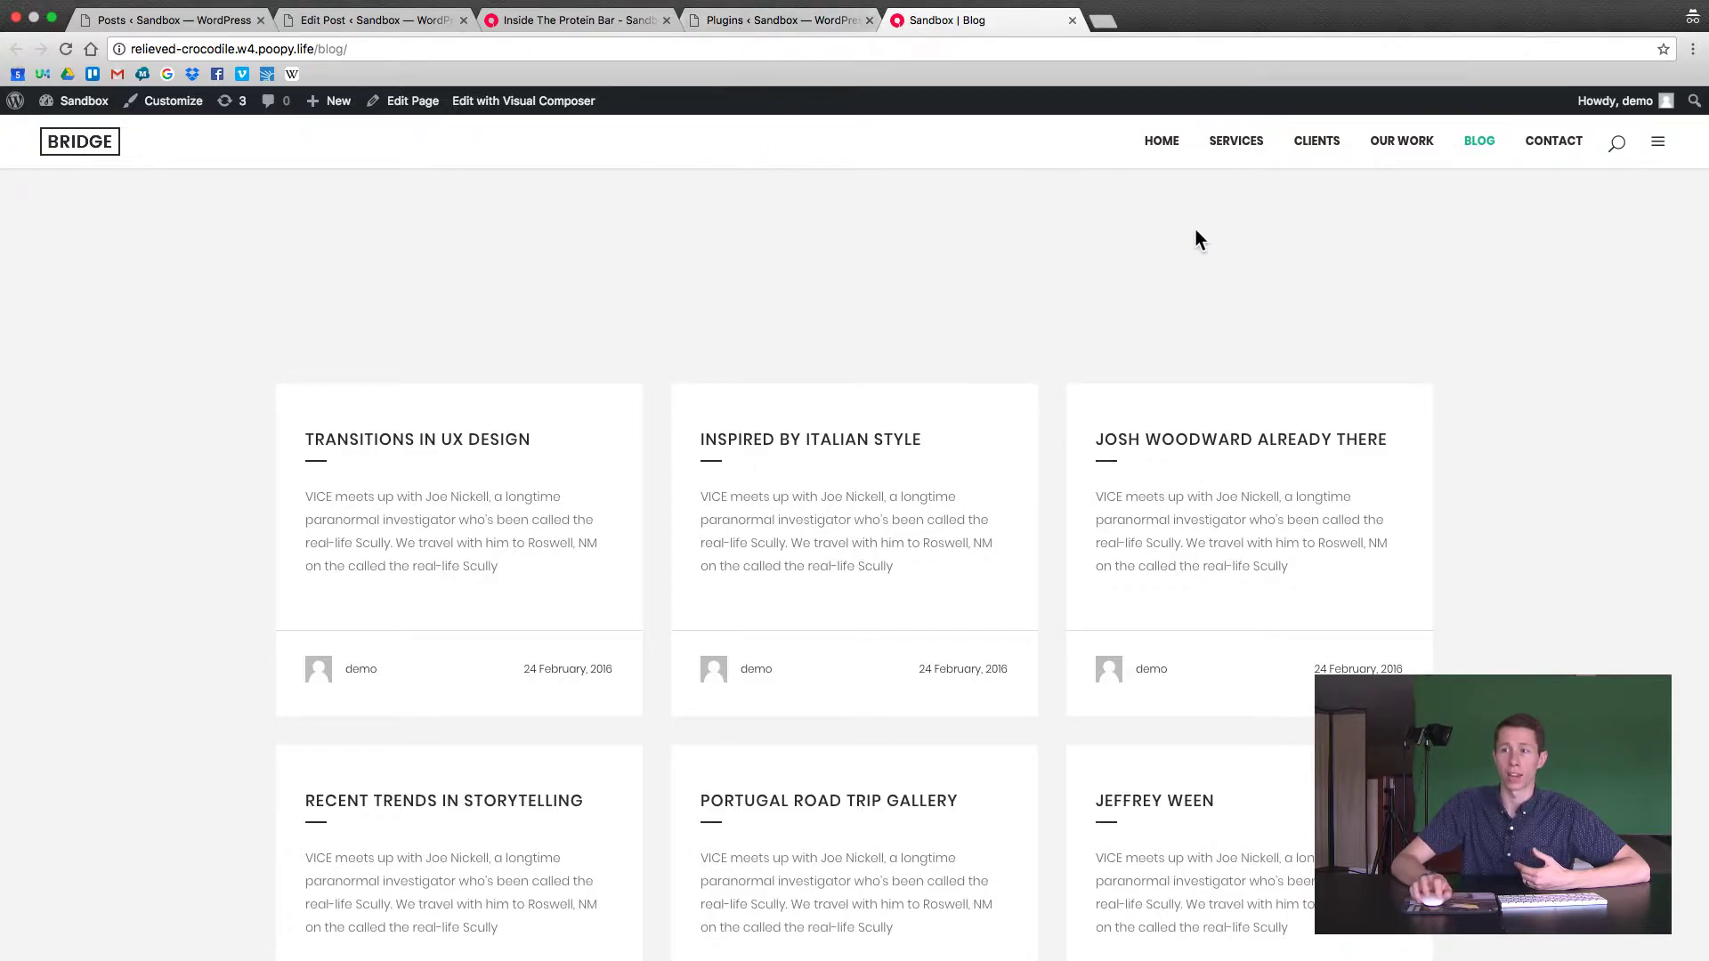
pyautogui.keyDown('super'); pyautogui.click(414, 109); pyautogui.keyUp('super')
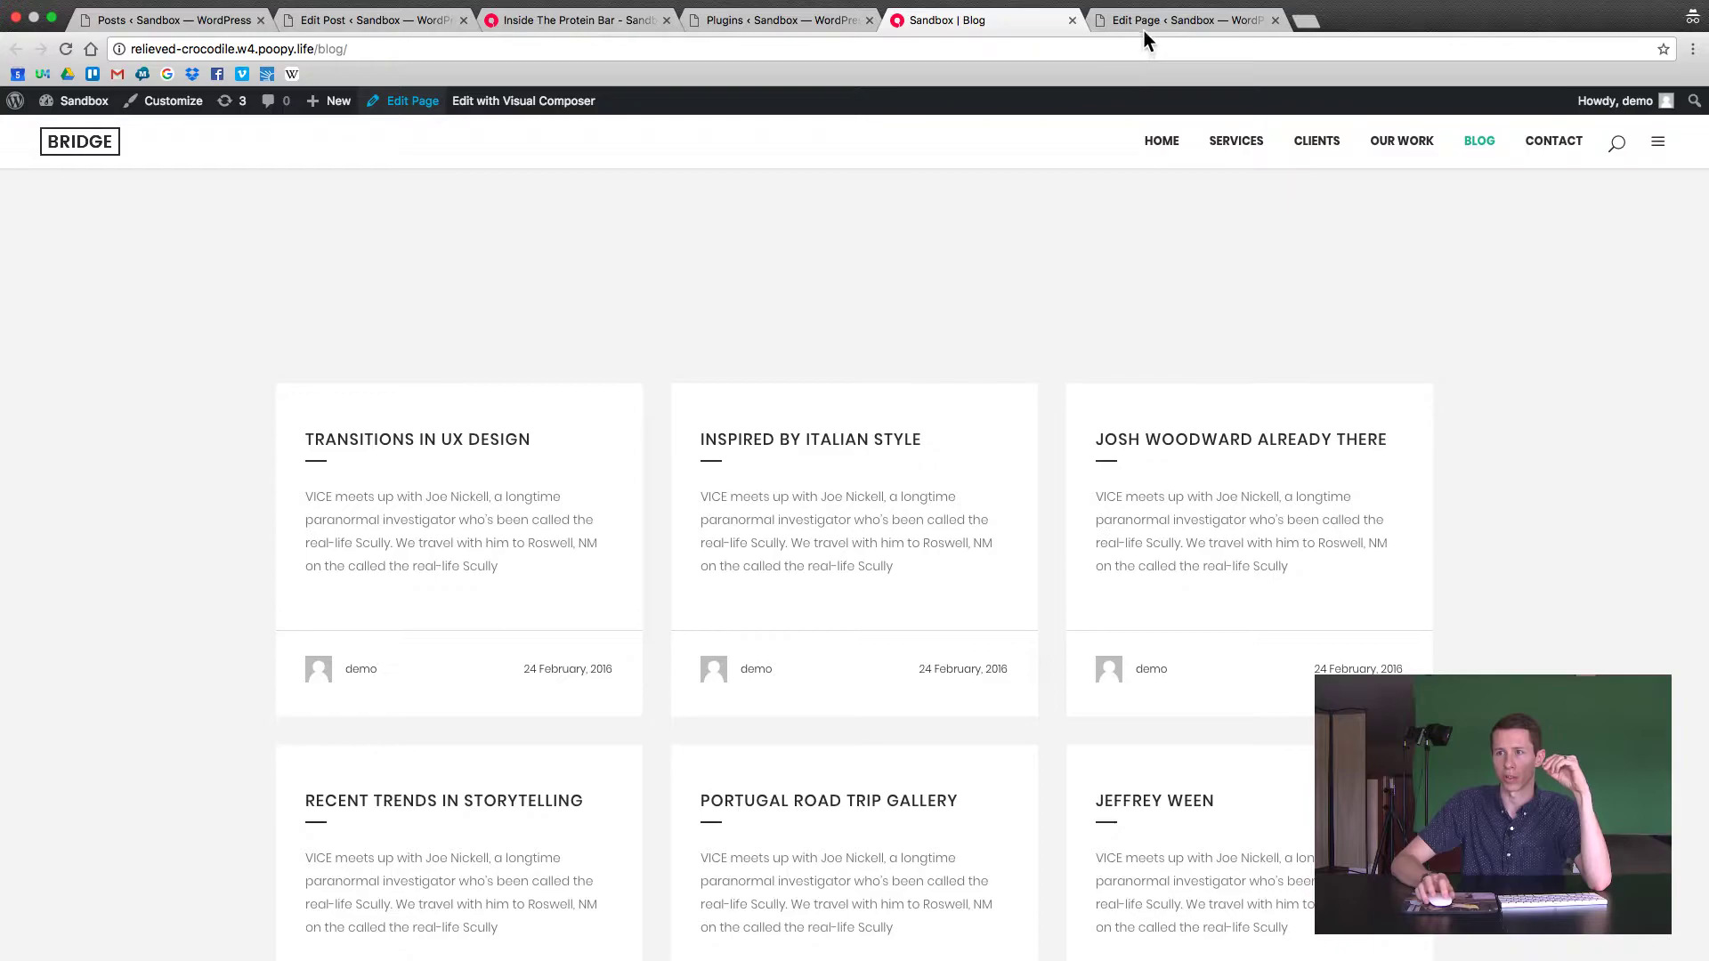
# Delete the Qode Carousel row from the Blog page in Visual Composer, confirming with OK.
pyautogui.moveTo(1143, 27); pyautogui.dragTo(961, 27)
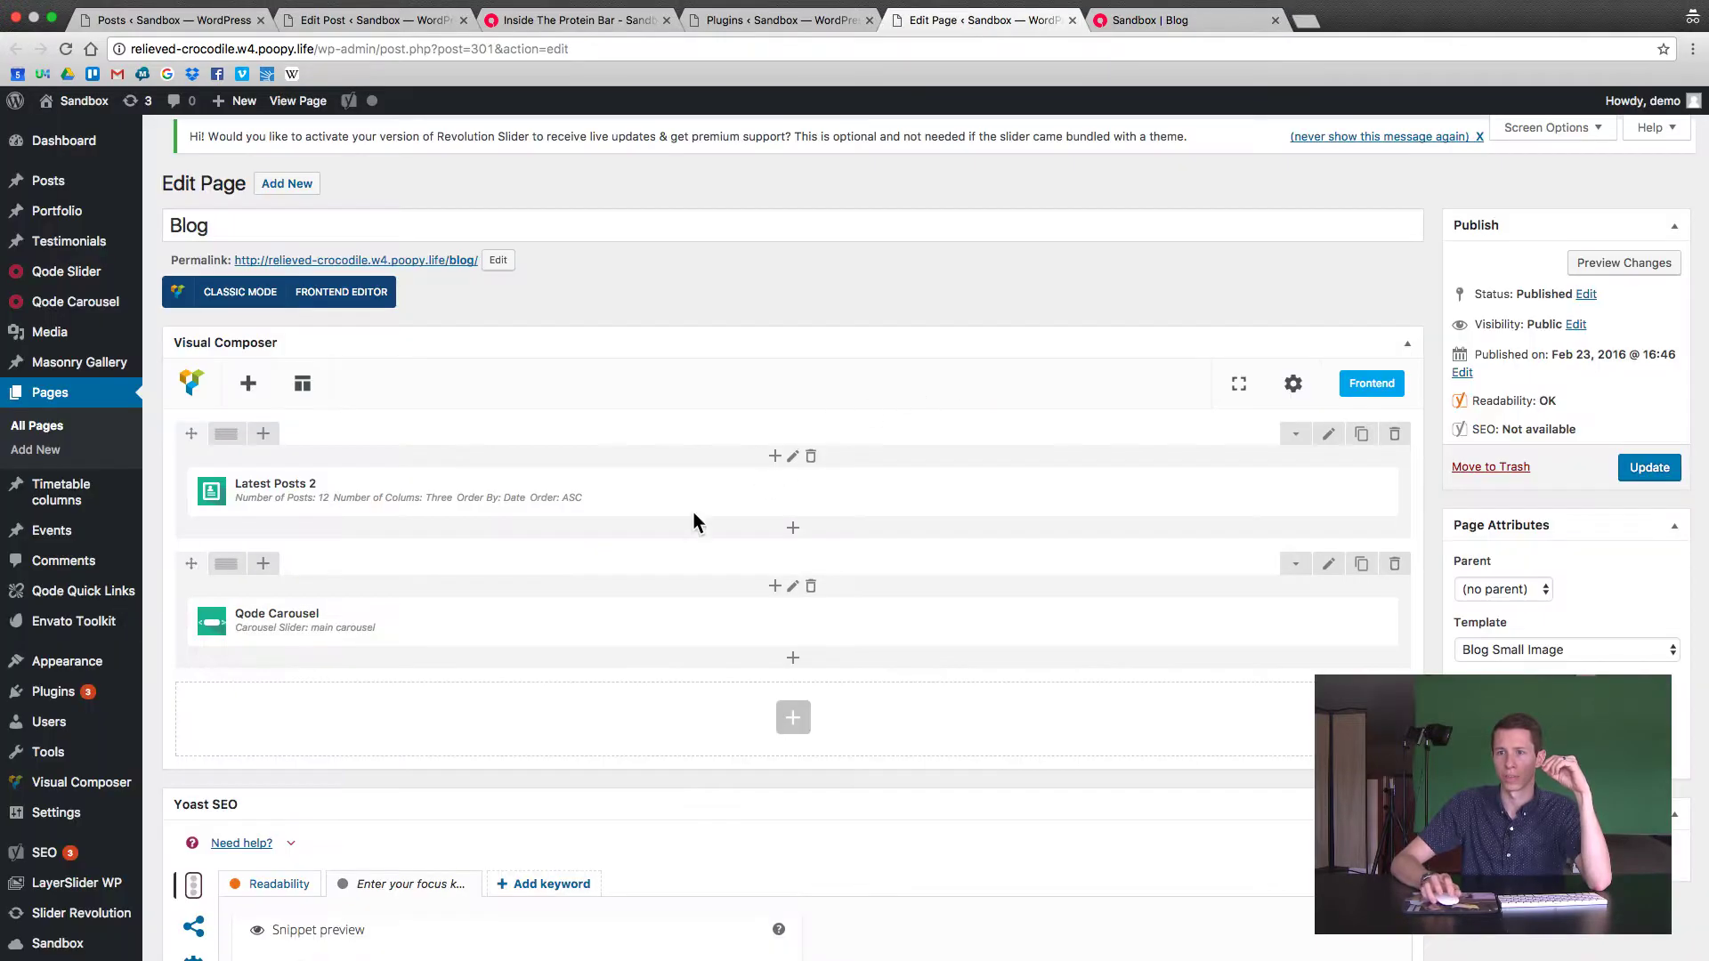
pyautogui.moveTo(664, 530)
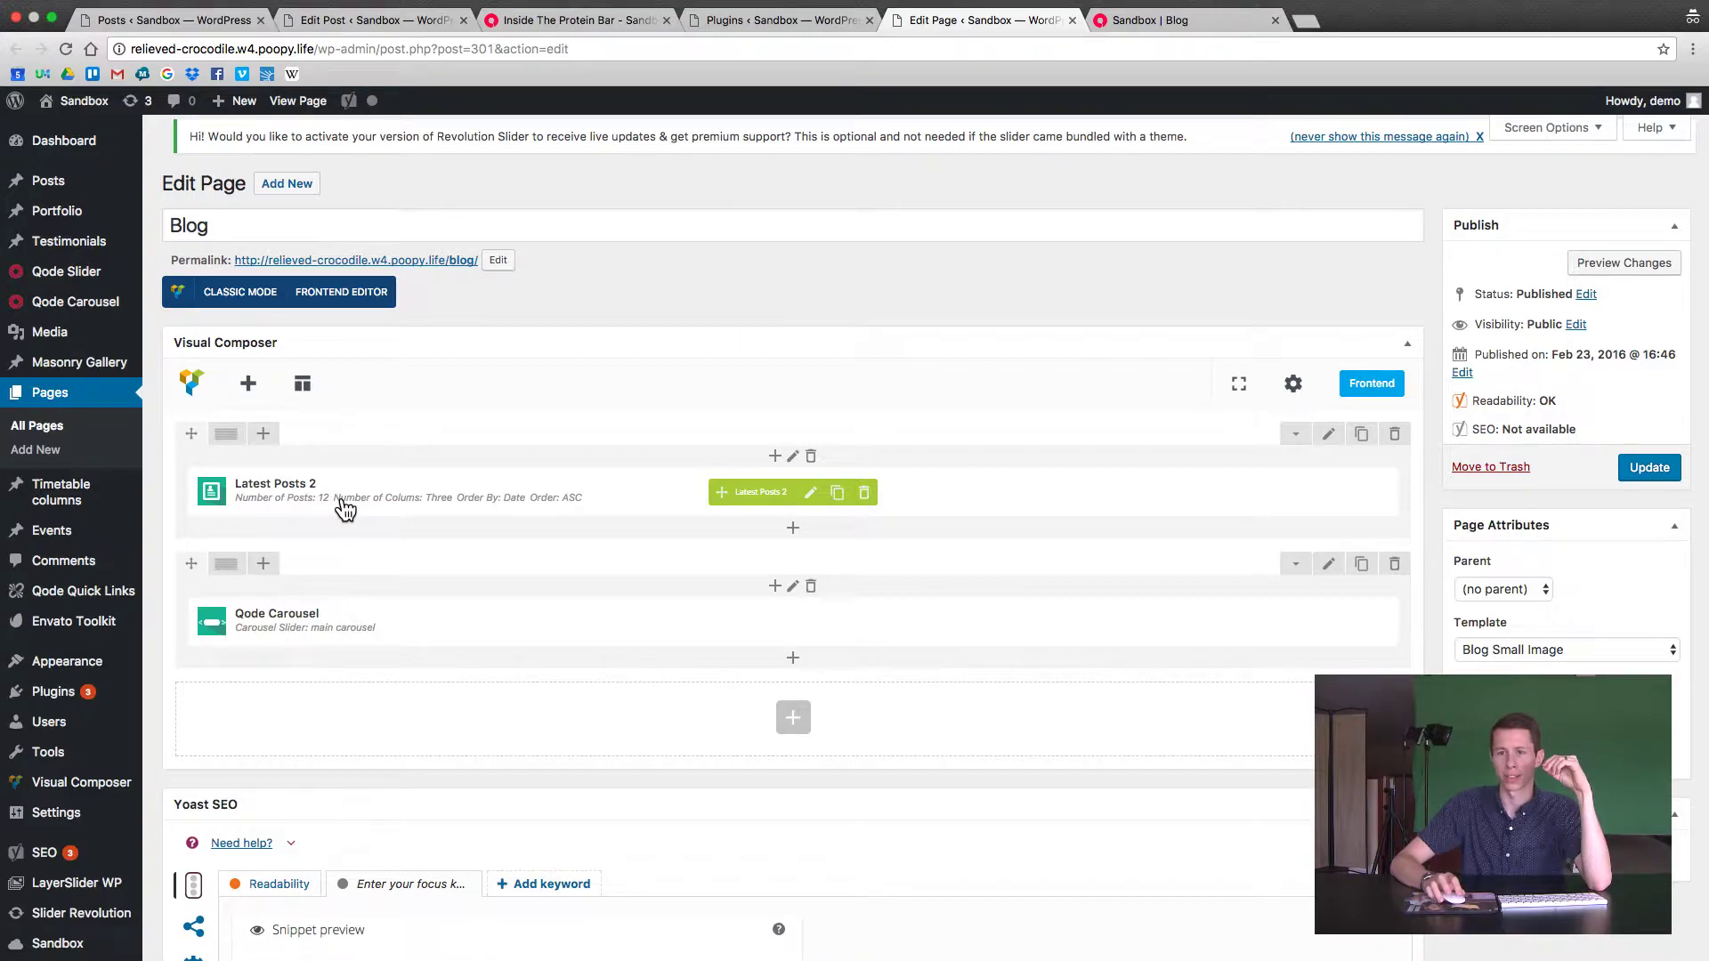
pyautogui.moveTo(313, 637)
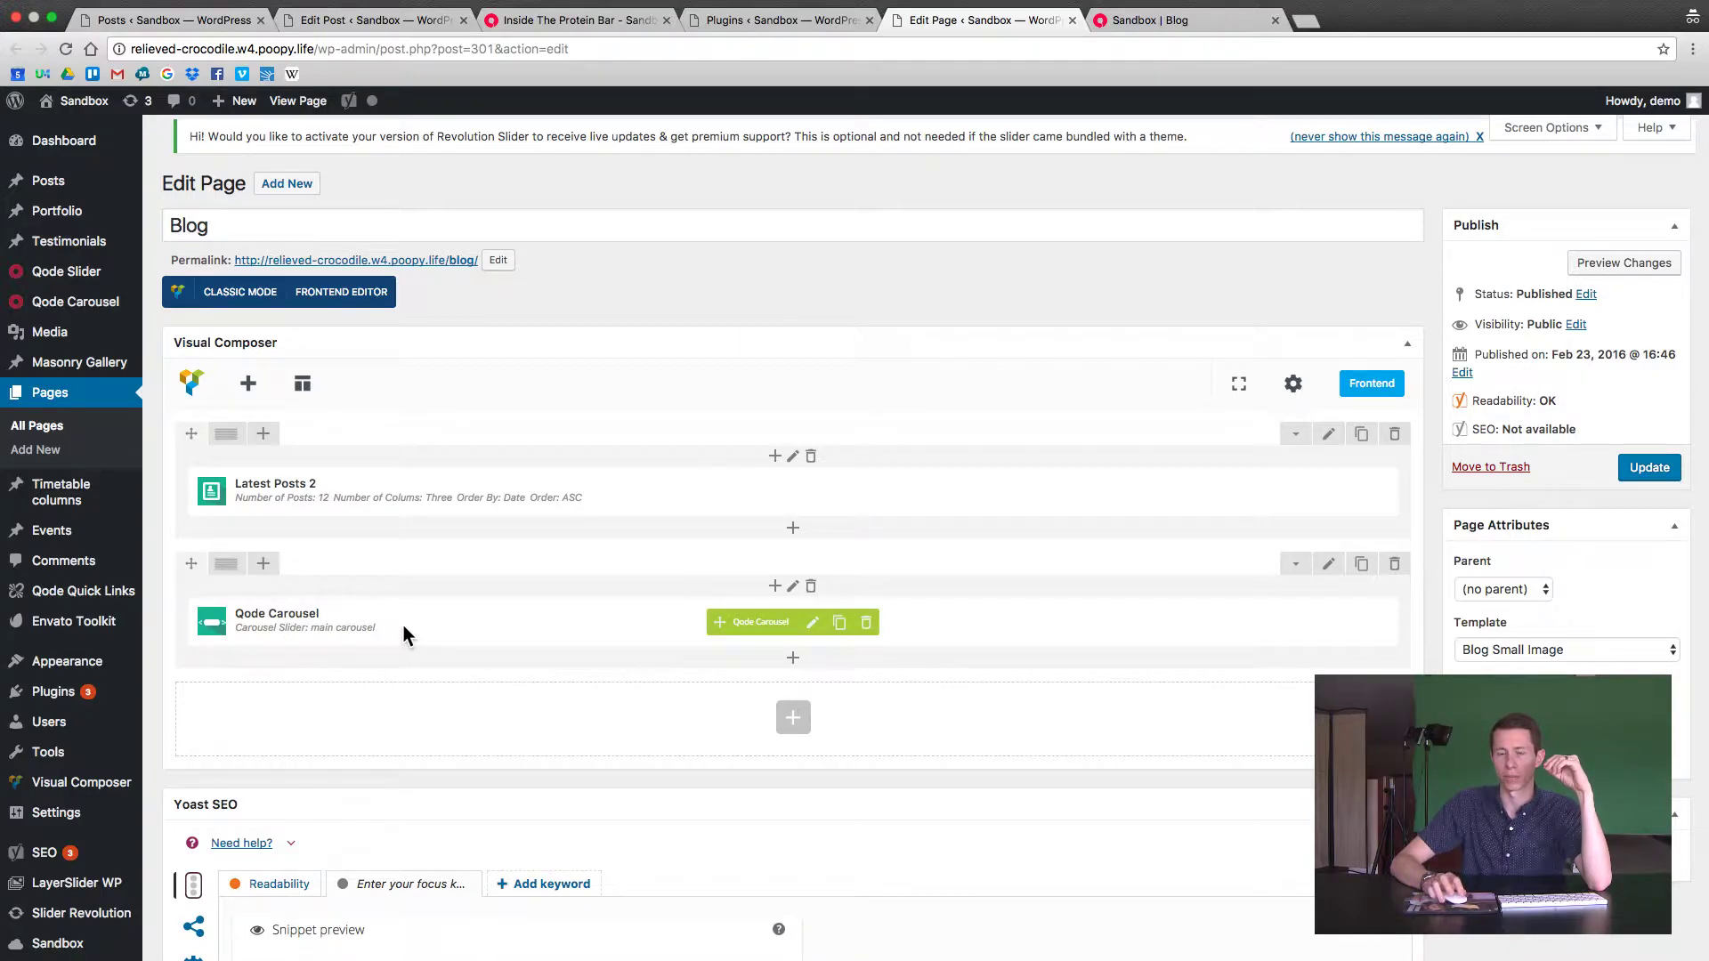
pyautogui.click(1394, 563)
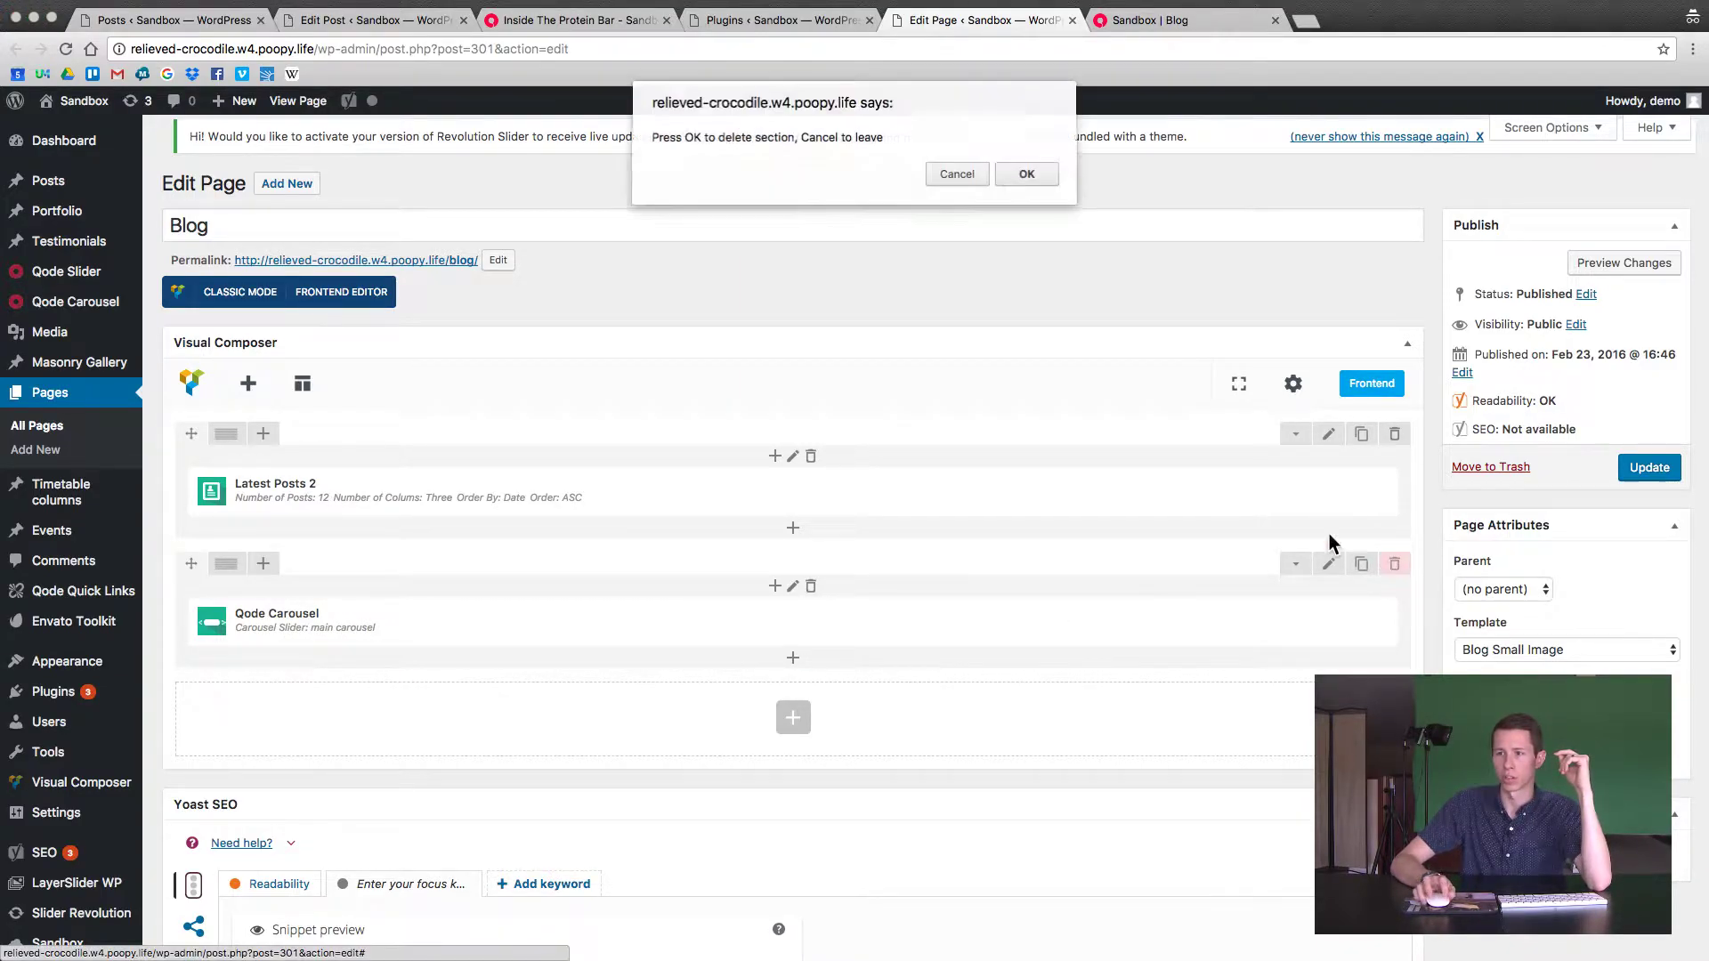
pyautogui.click(1024, 175)
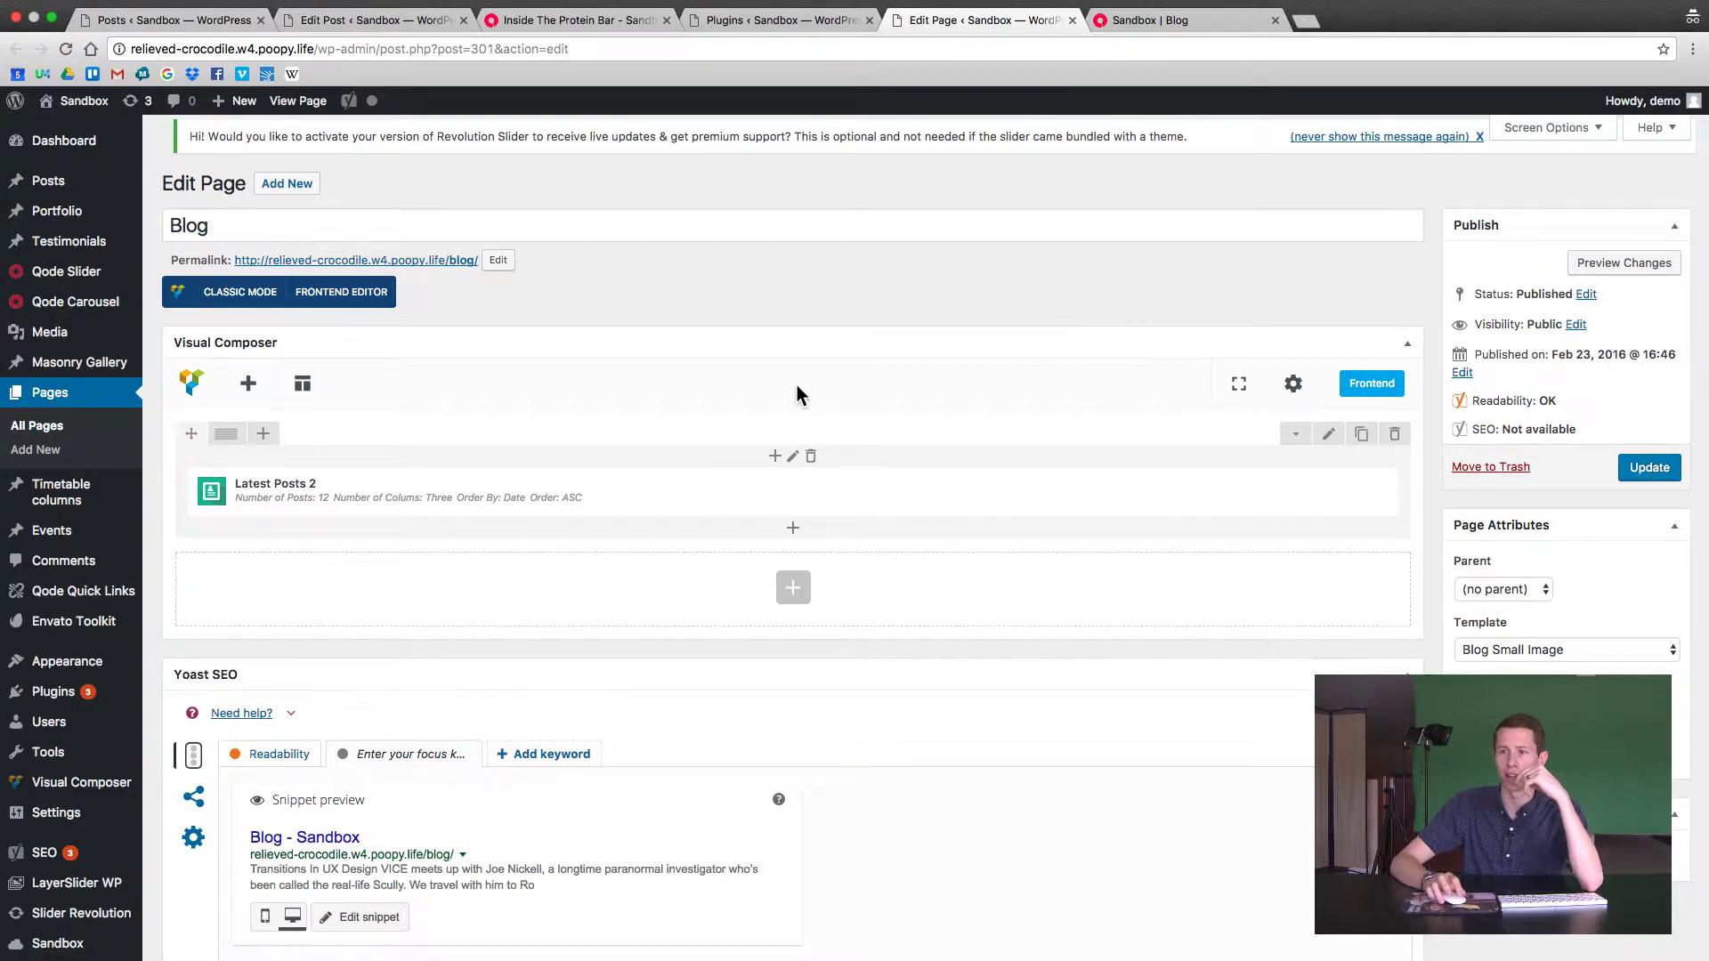
pyautogui.click(1127, 29)
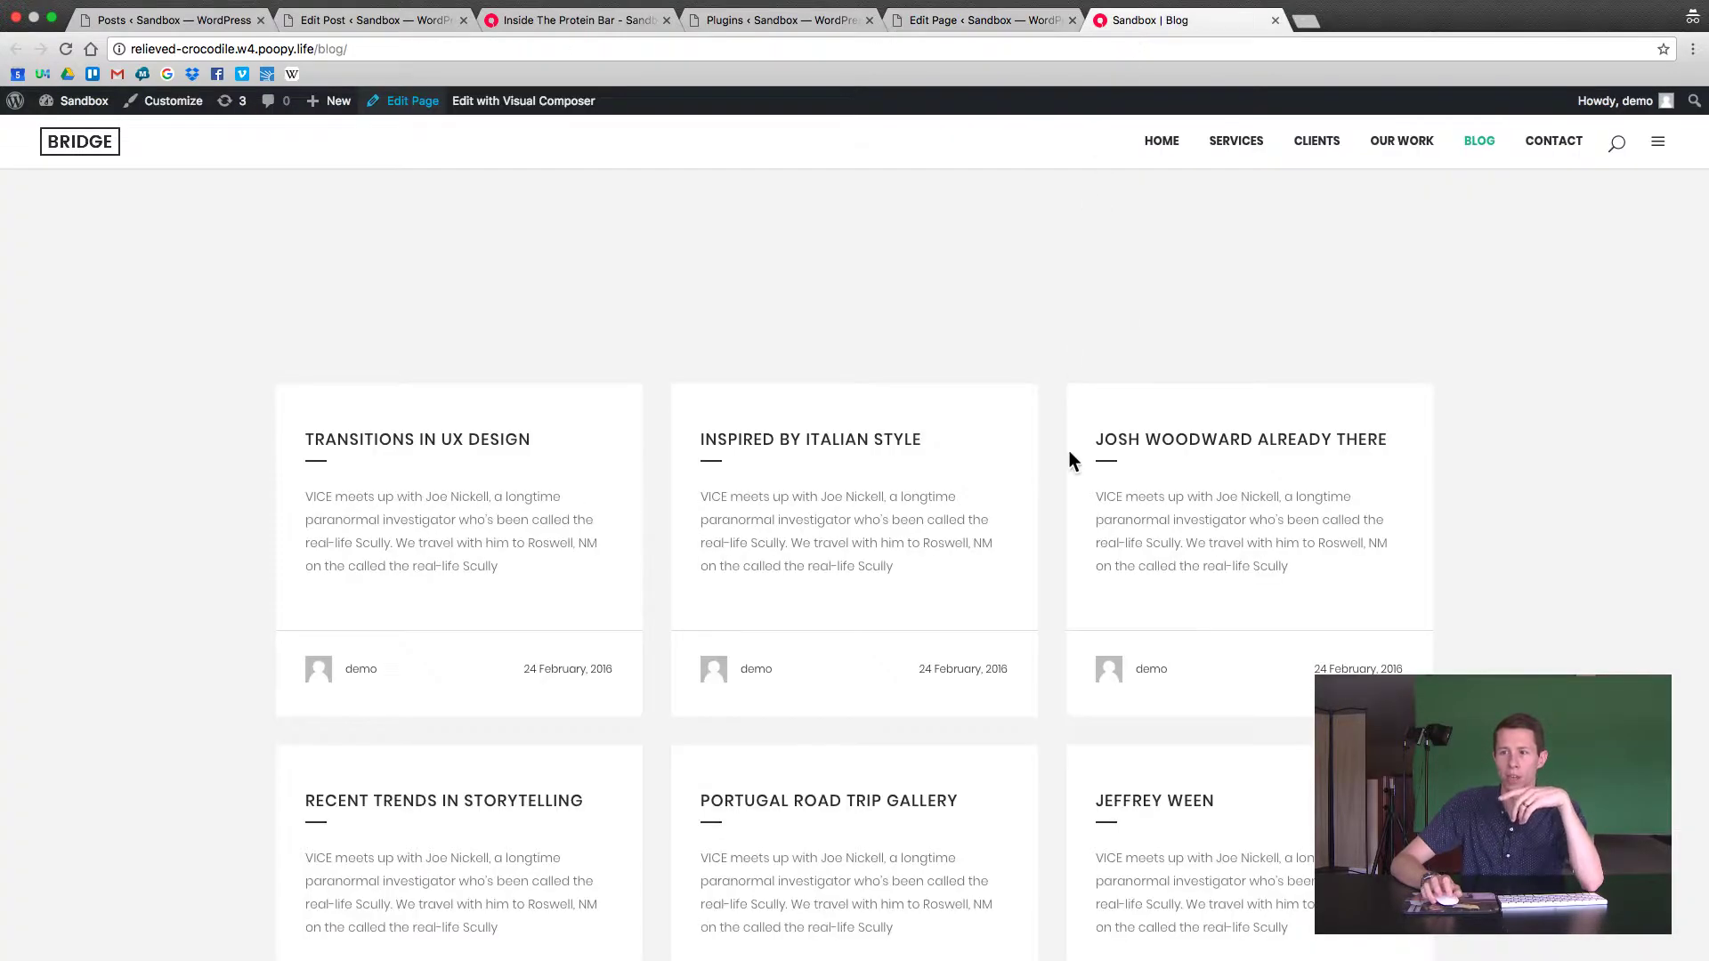
pyautogui.scroll(-10, 1066, 447)
pyautogui.scroll(-4, 1069, 457)
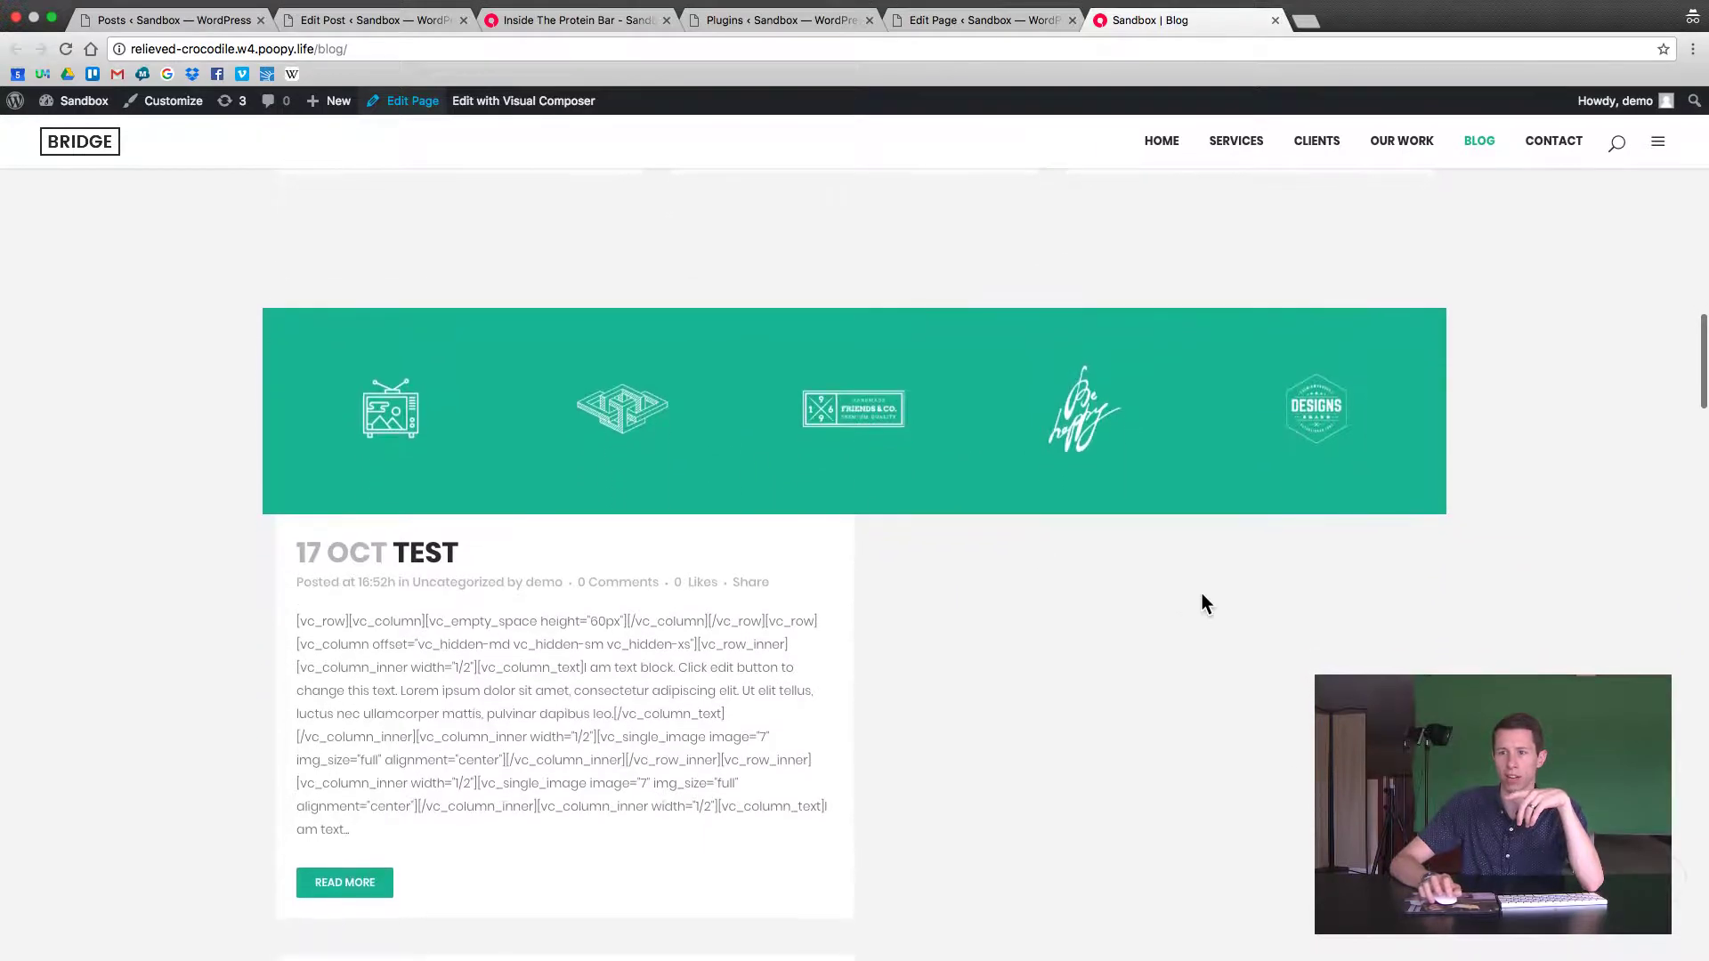
pyautogui.scroll(-3, 1198, 586)
pyautogui.scroll(-1, 1199, 597)
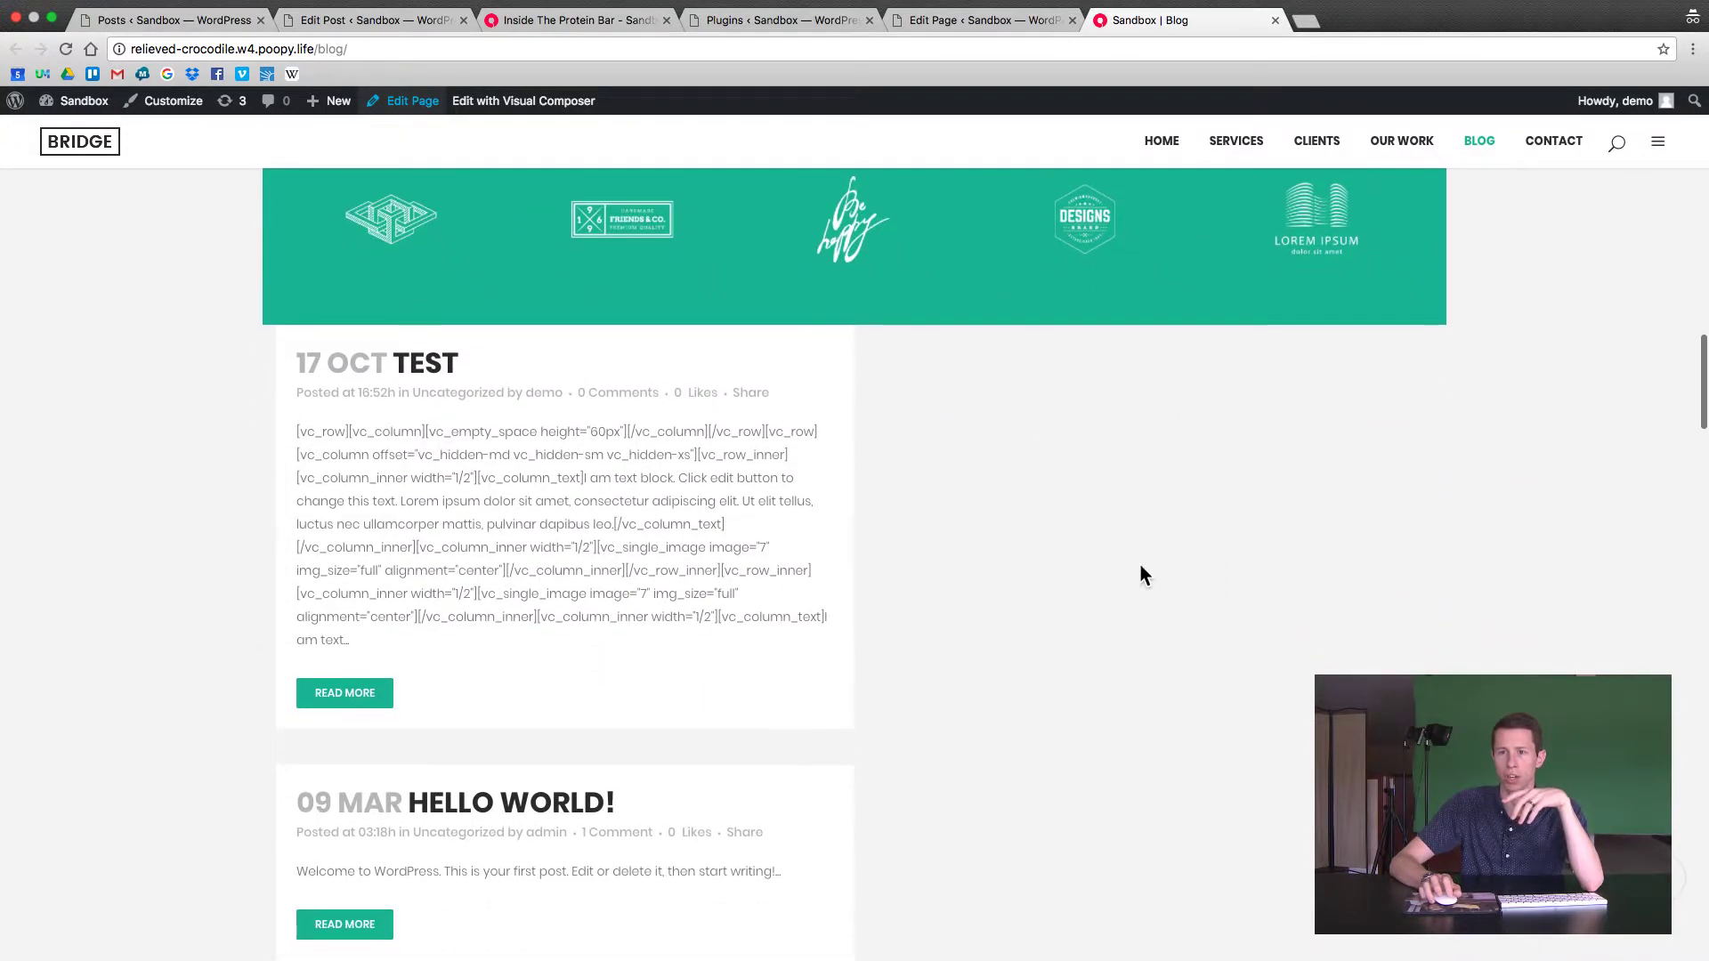
pyautogui.scroll(-1, 1094, 522)
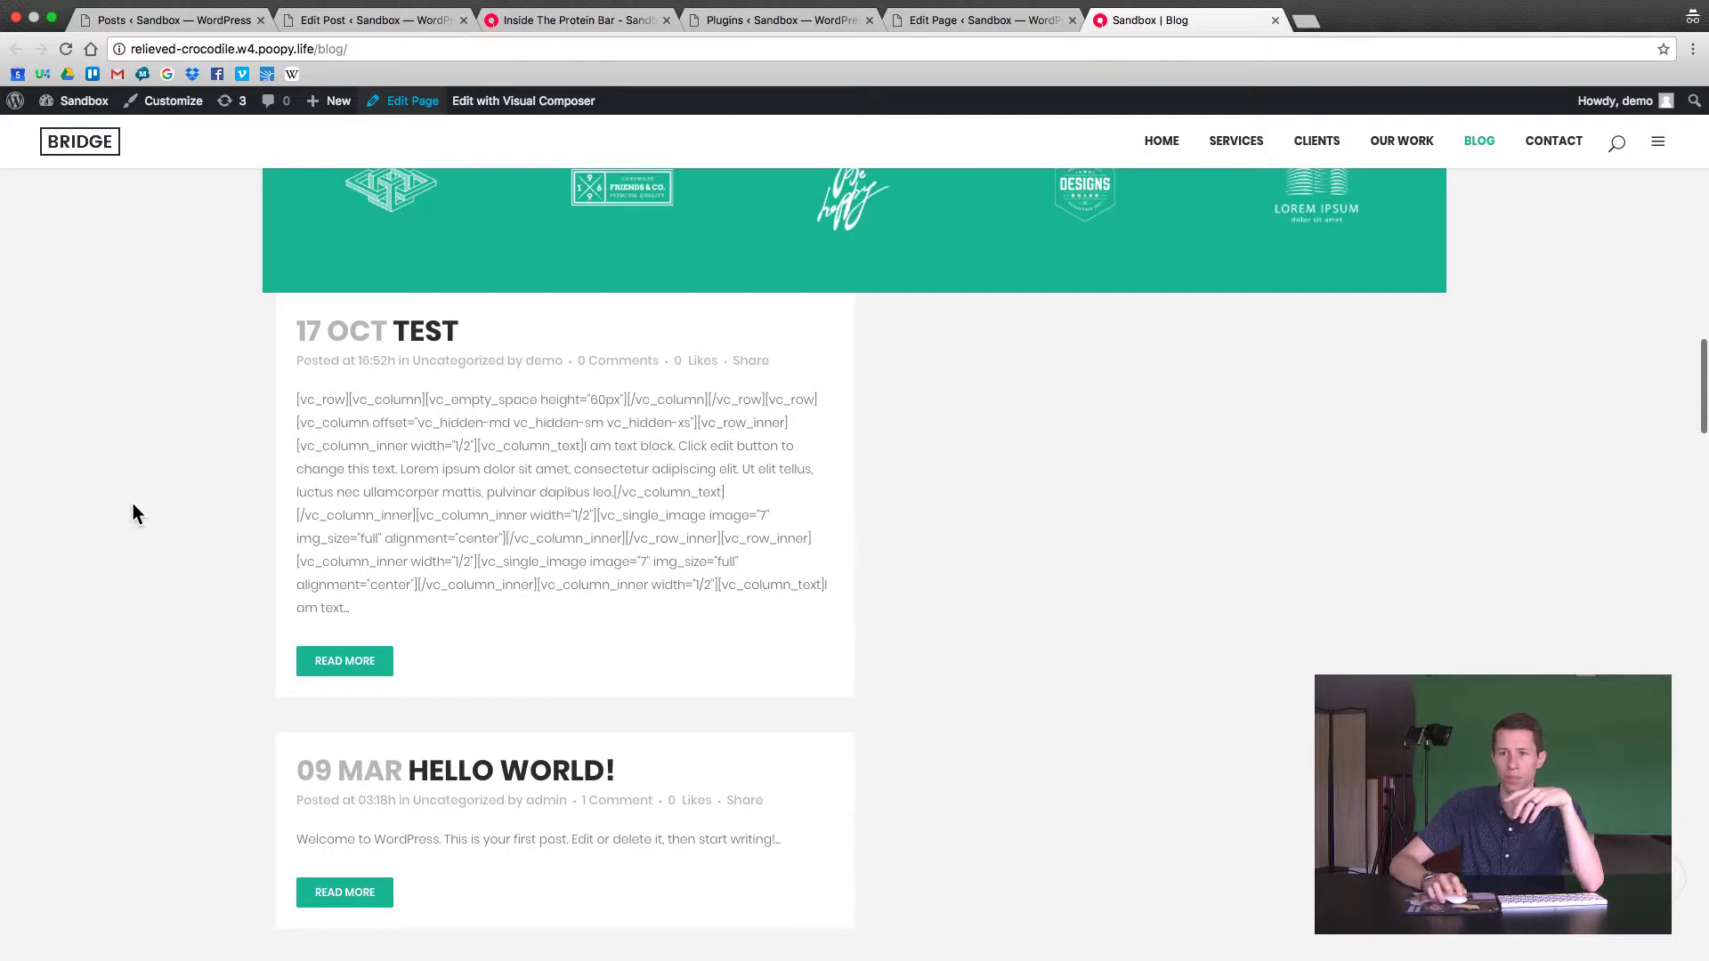
pyautogui.scroll(-1, 153, 528)
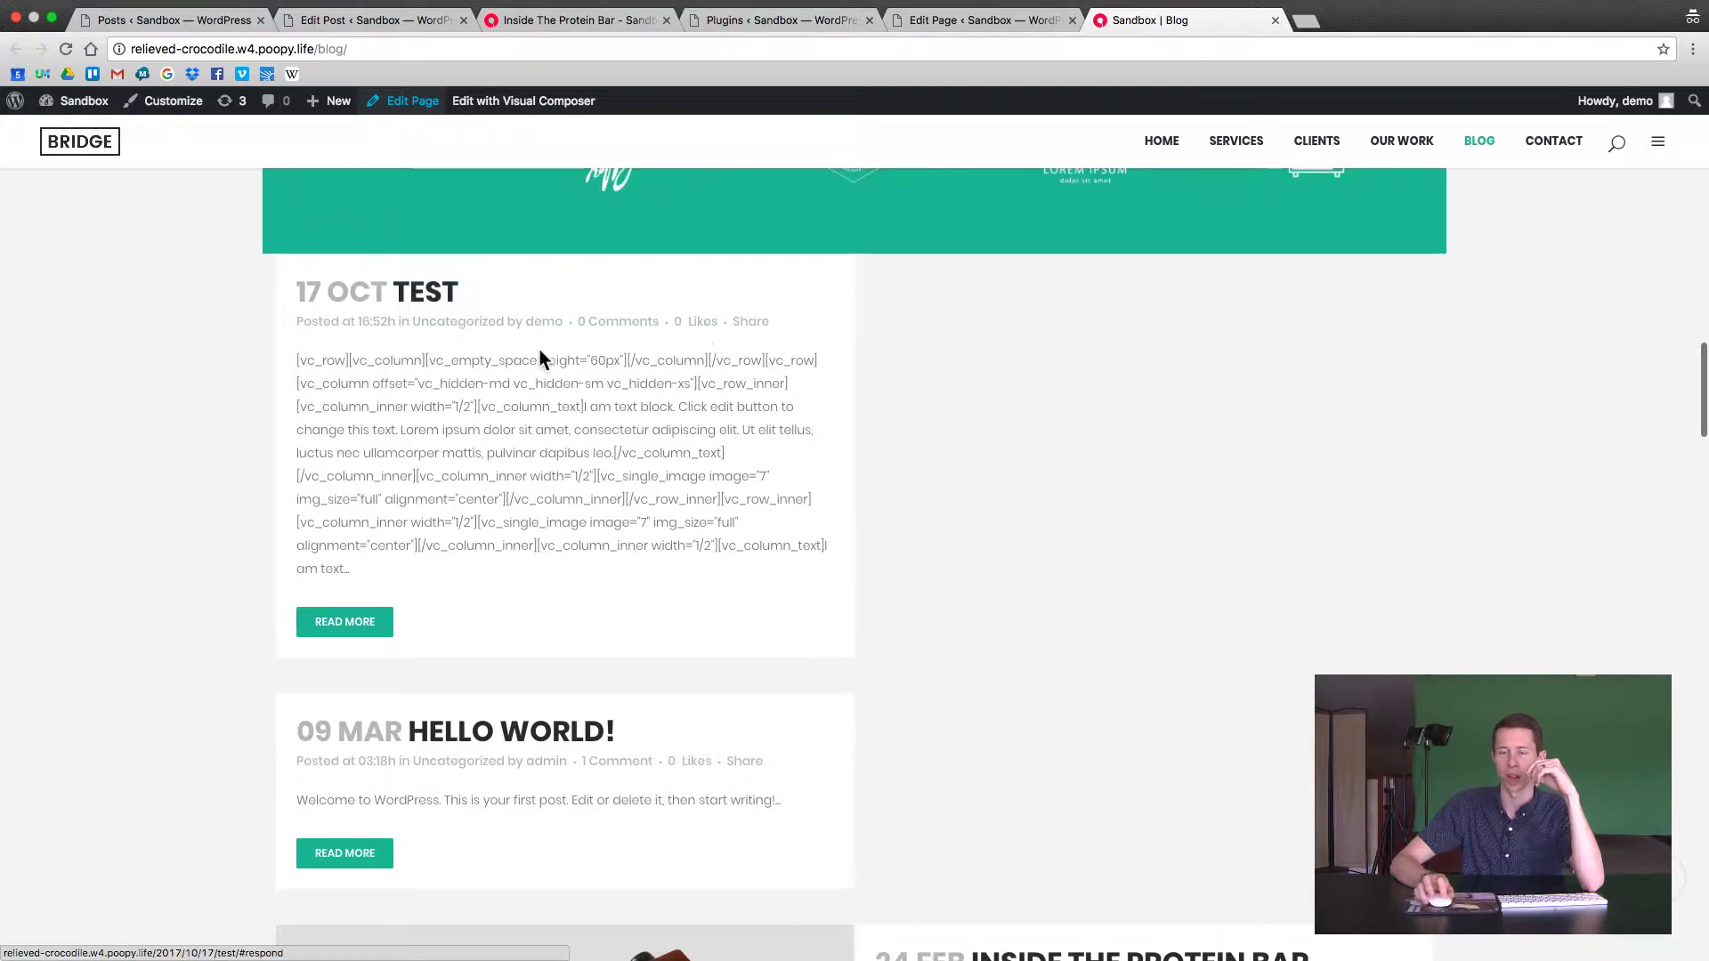
pyautogui.moveTo(297, 365); pyautogui.dragTo(628, 519)
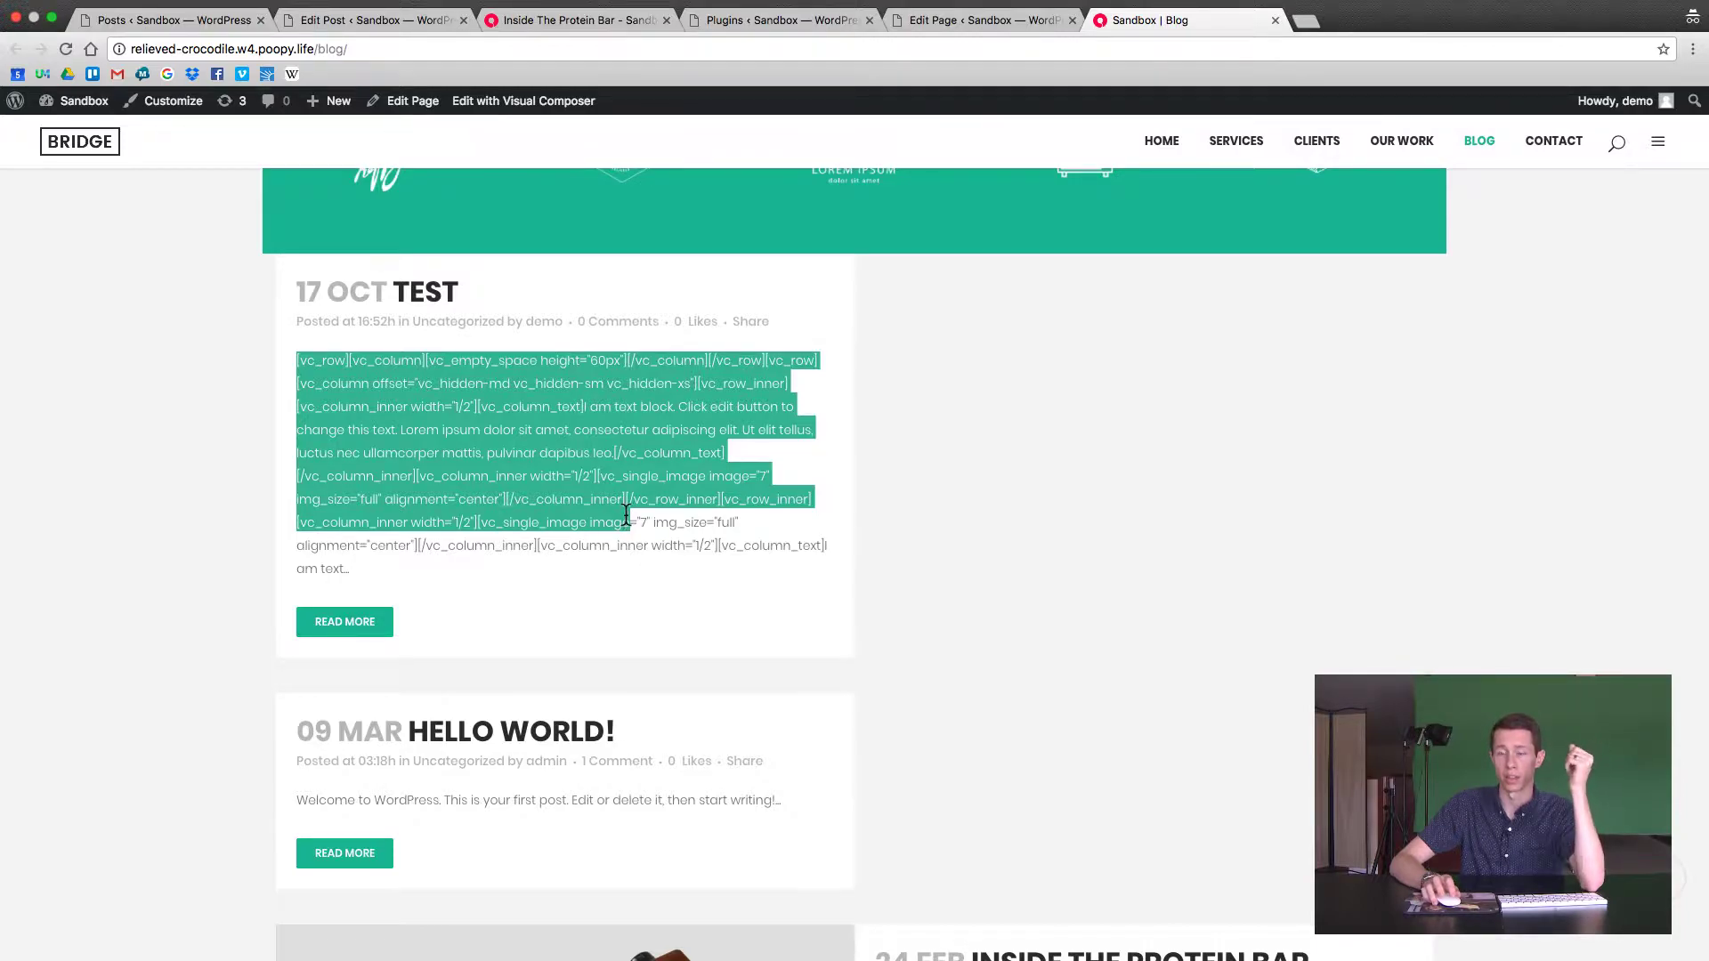
pyautogui.scroll(-5, 602, 577)
pyautogui.scroll(-6, 716, 587)
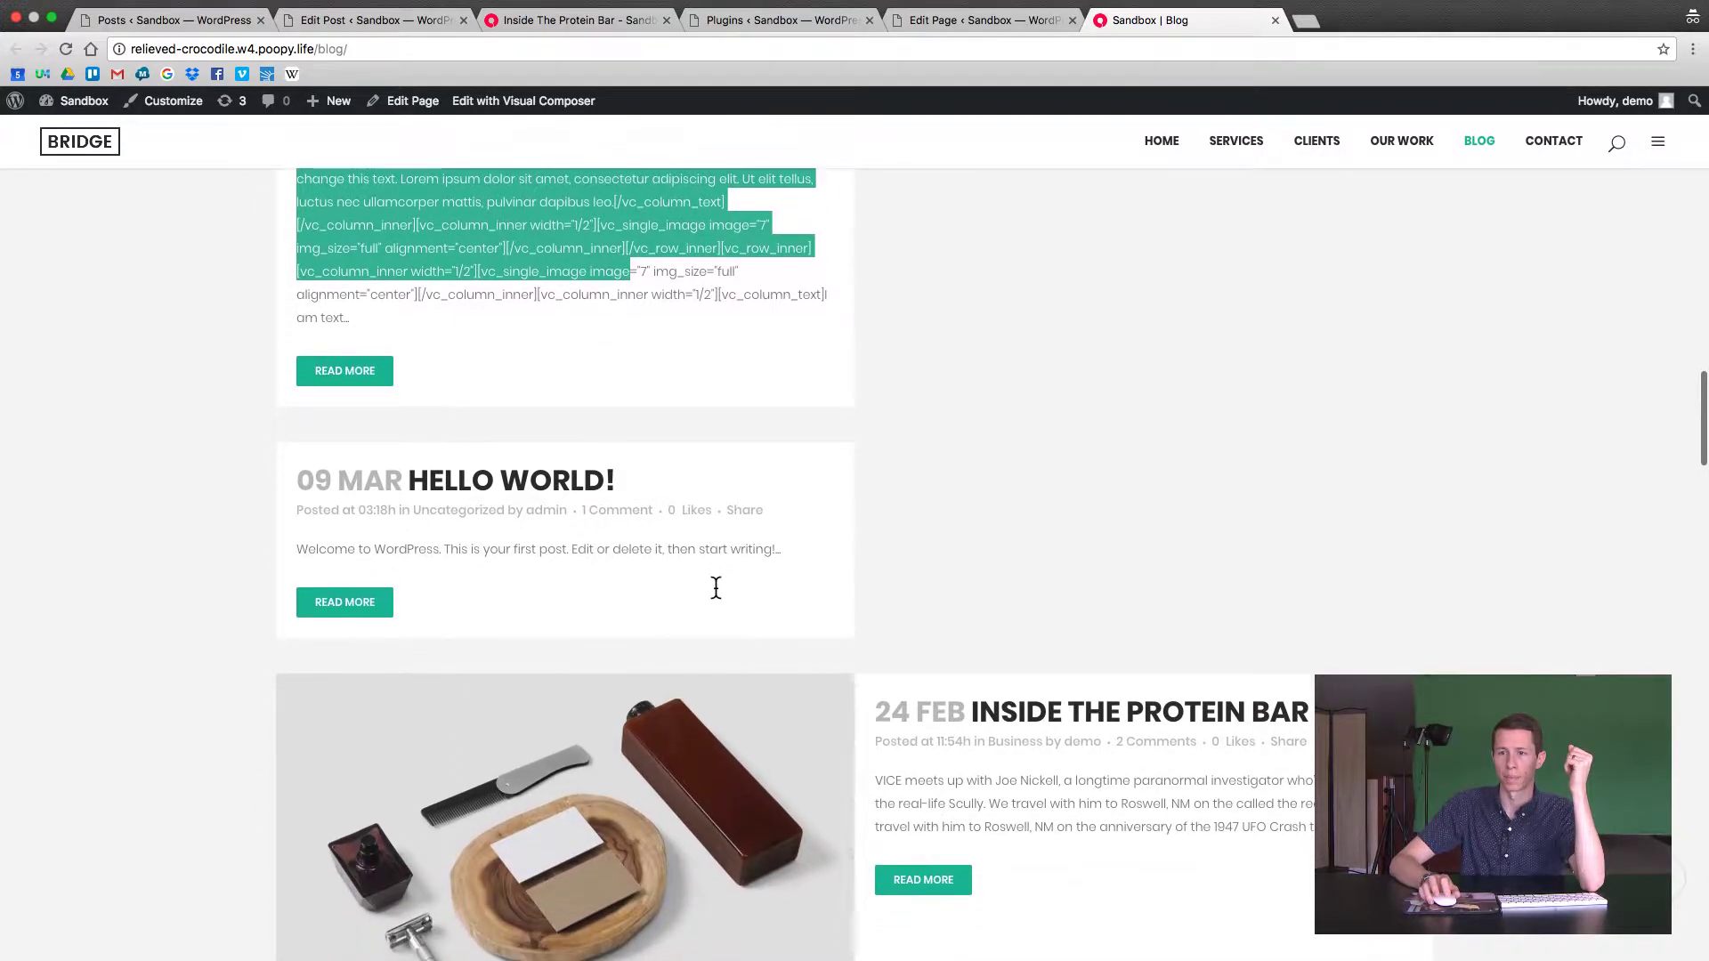
pyautogui.scroll(-2, 715, 598)
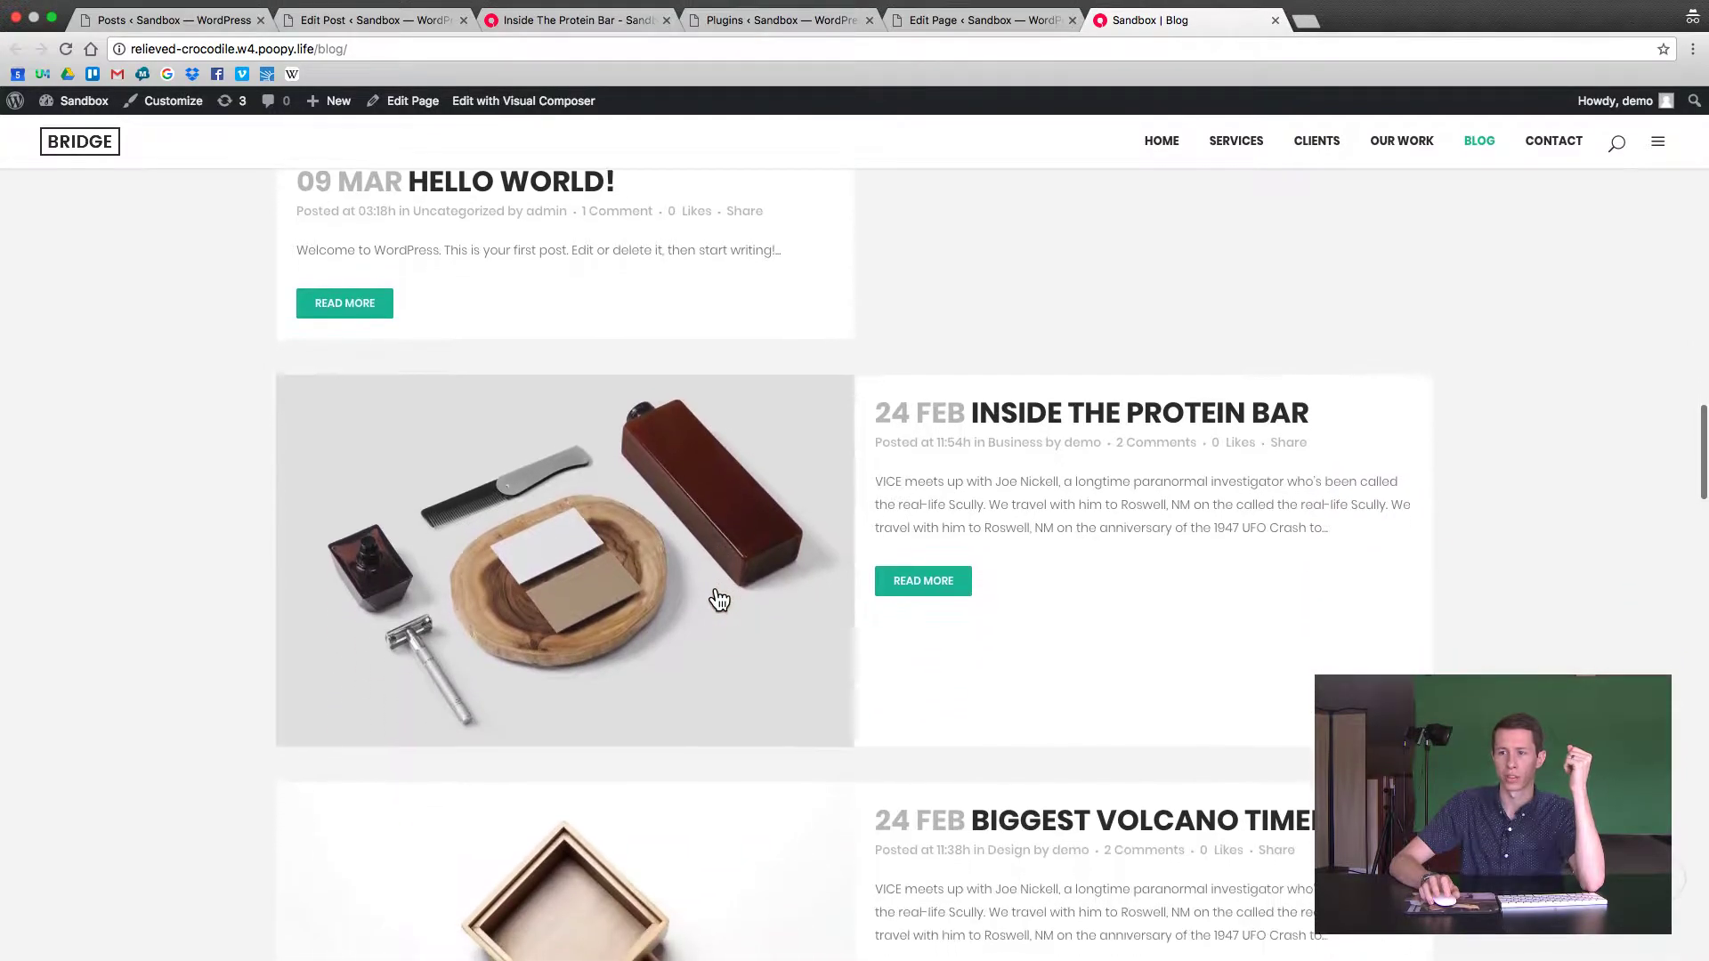
pyautogui.scroll(-2, 979, 623)
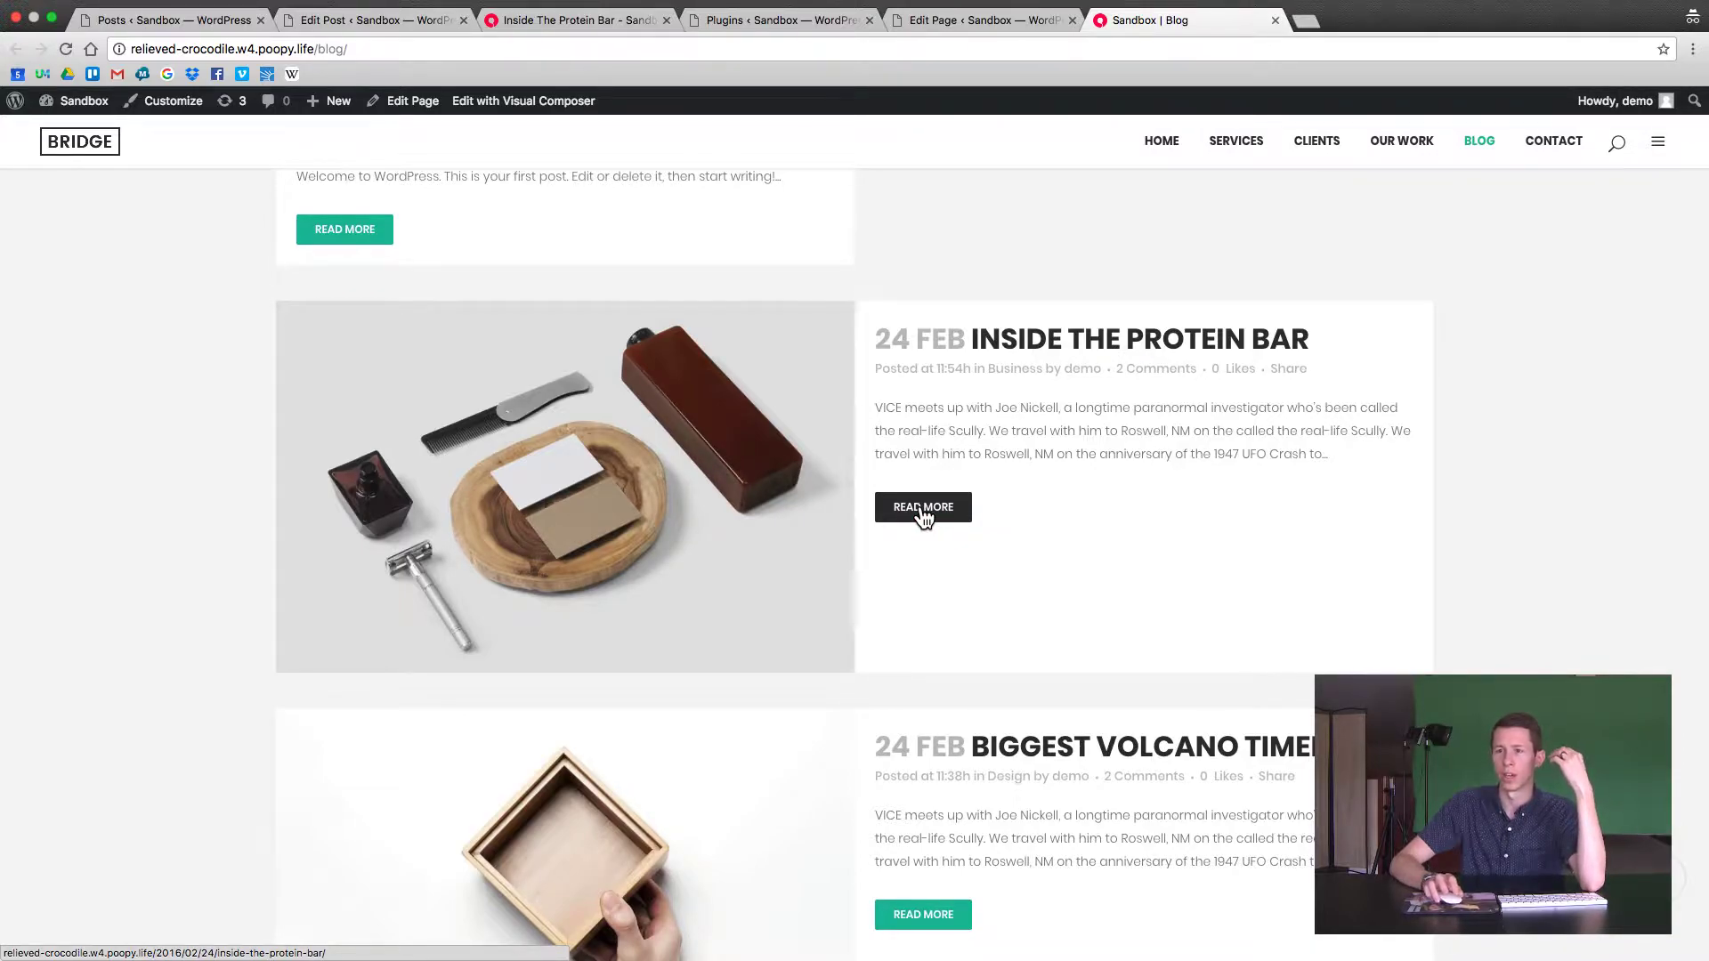
# Open DevTools in phone-sized device mode and duplicate the blog tab.
pyautogui.rightClick(1512, 499)
pyautogui.click(1553, 667)
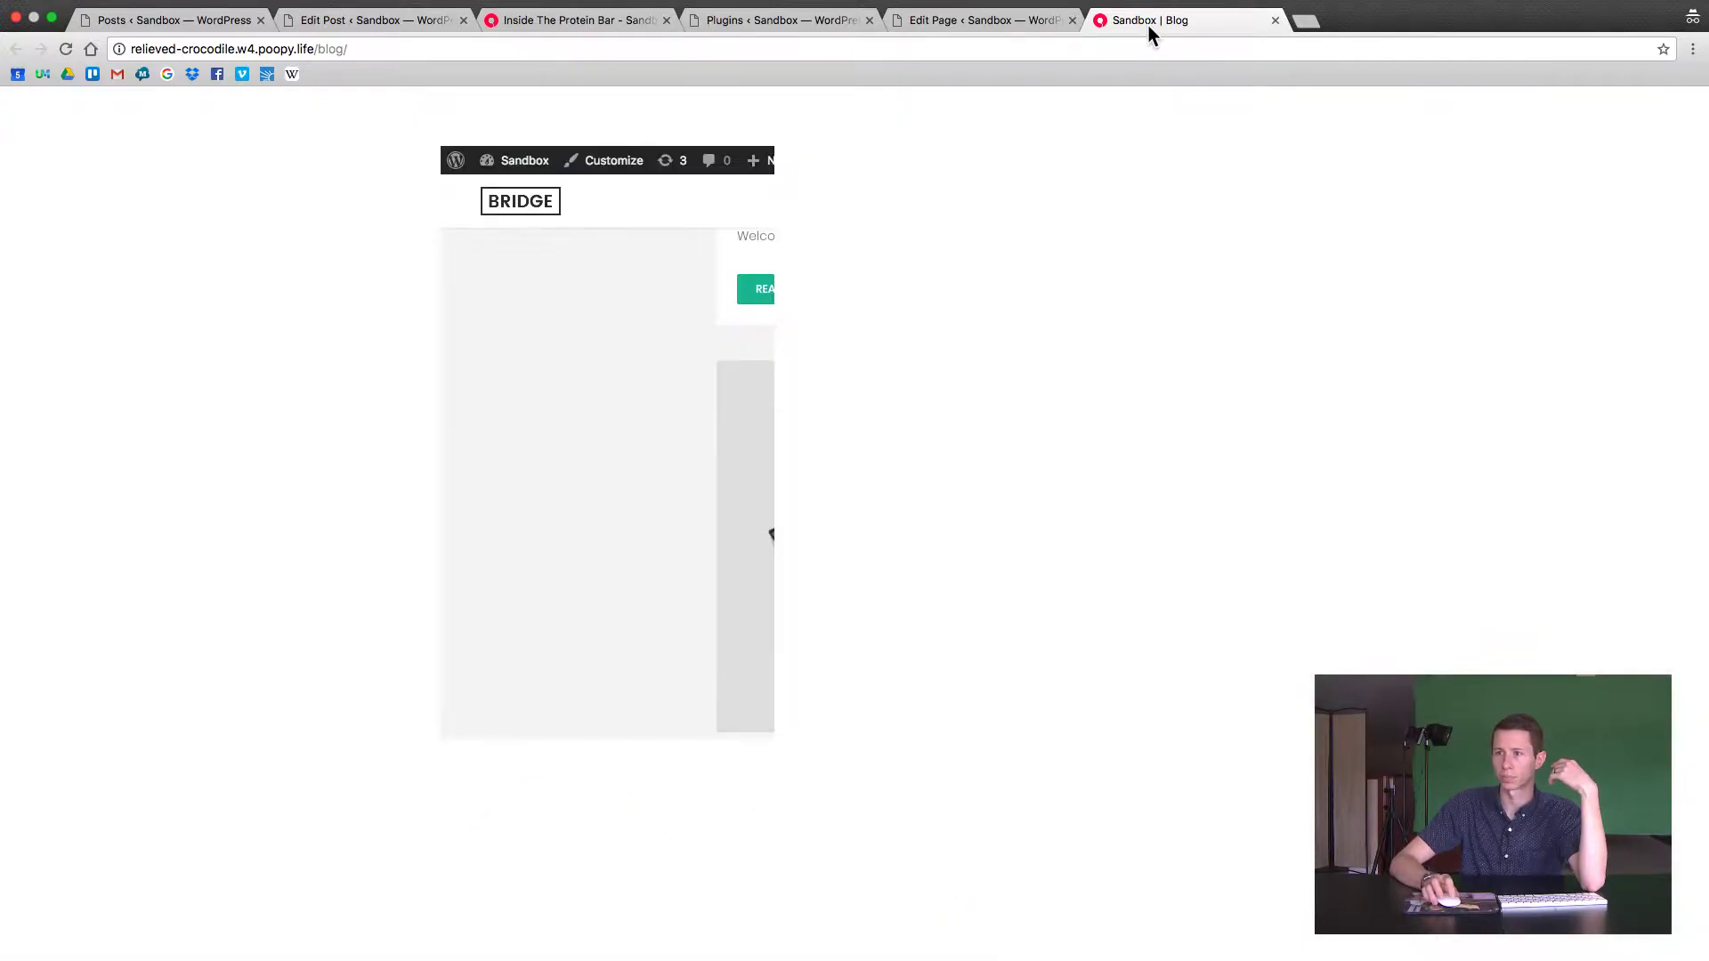
pyautogui.rightClick(1155, 21)
pyautogui.click(1194, 70)
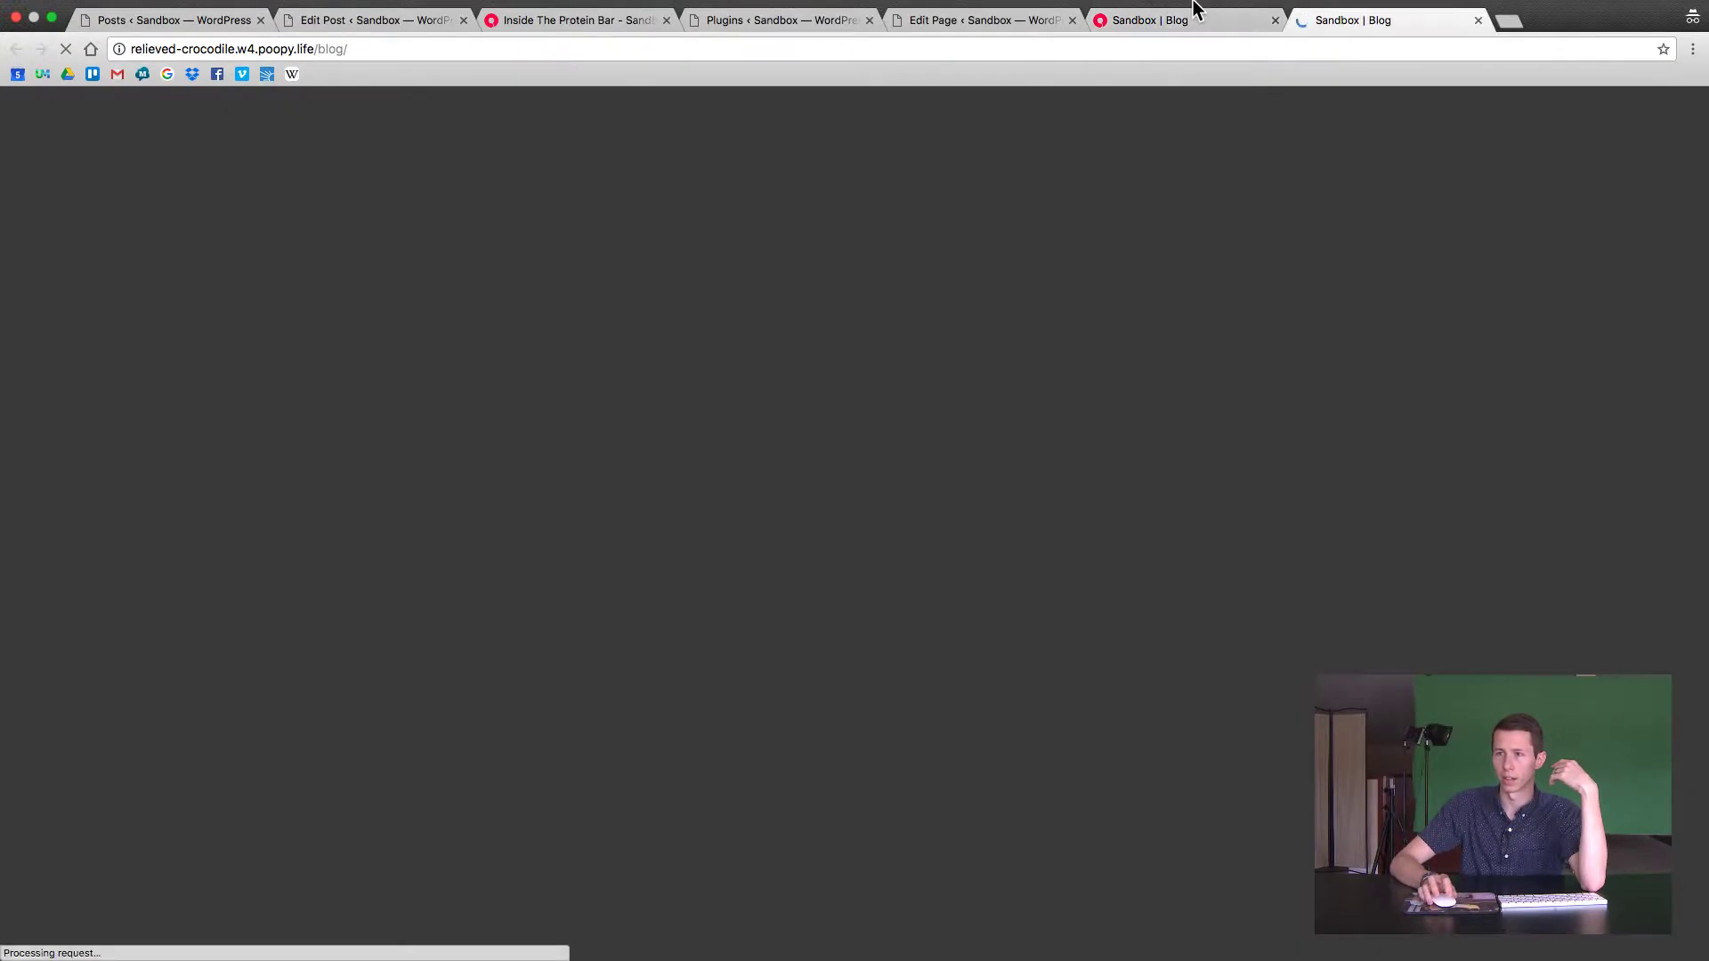
# Scroll through the blog's 375×667 mobile layout with posts stacked in one column.
pyautogui.click(1148, 21)
pyautogui.scroll(-19, 736, 317)
pyautogui.scroll(-15, 738, 324)
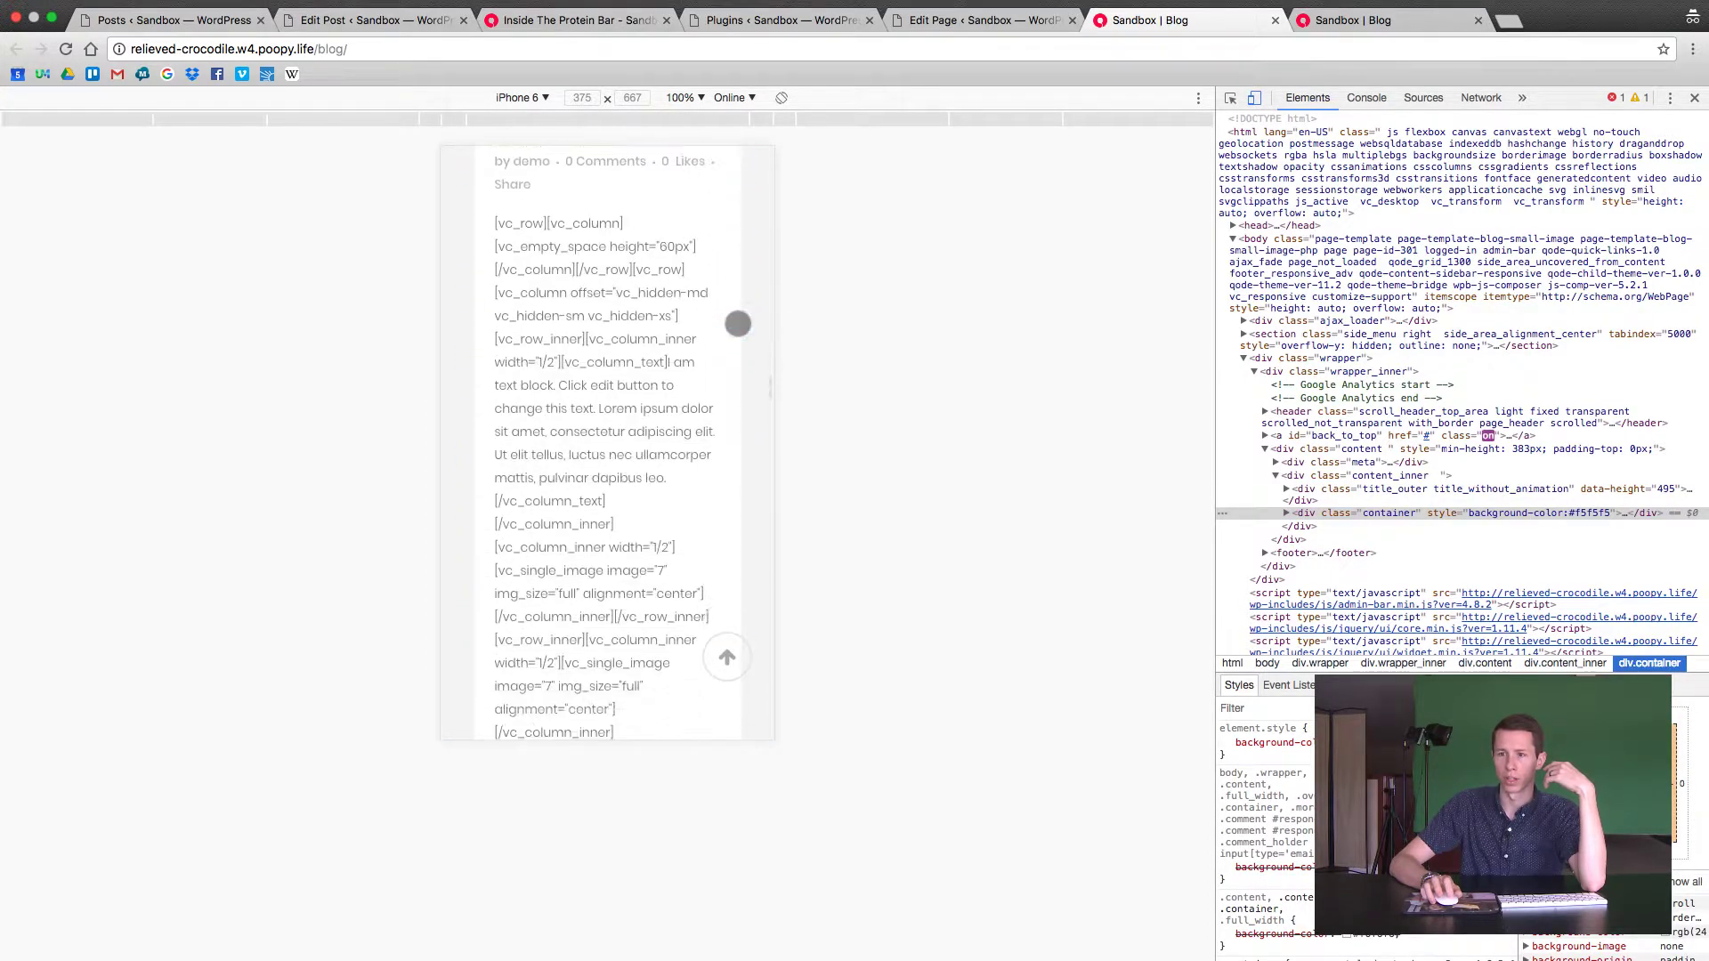
pyautogui.scroll(-8, 738, 324)
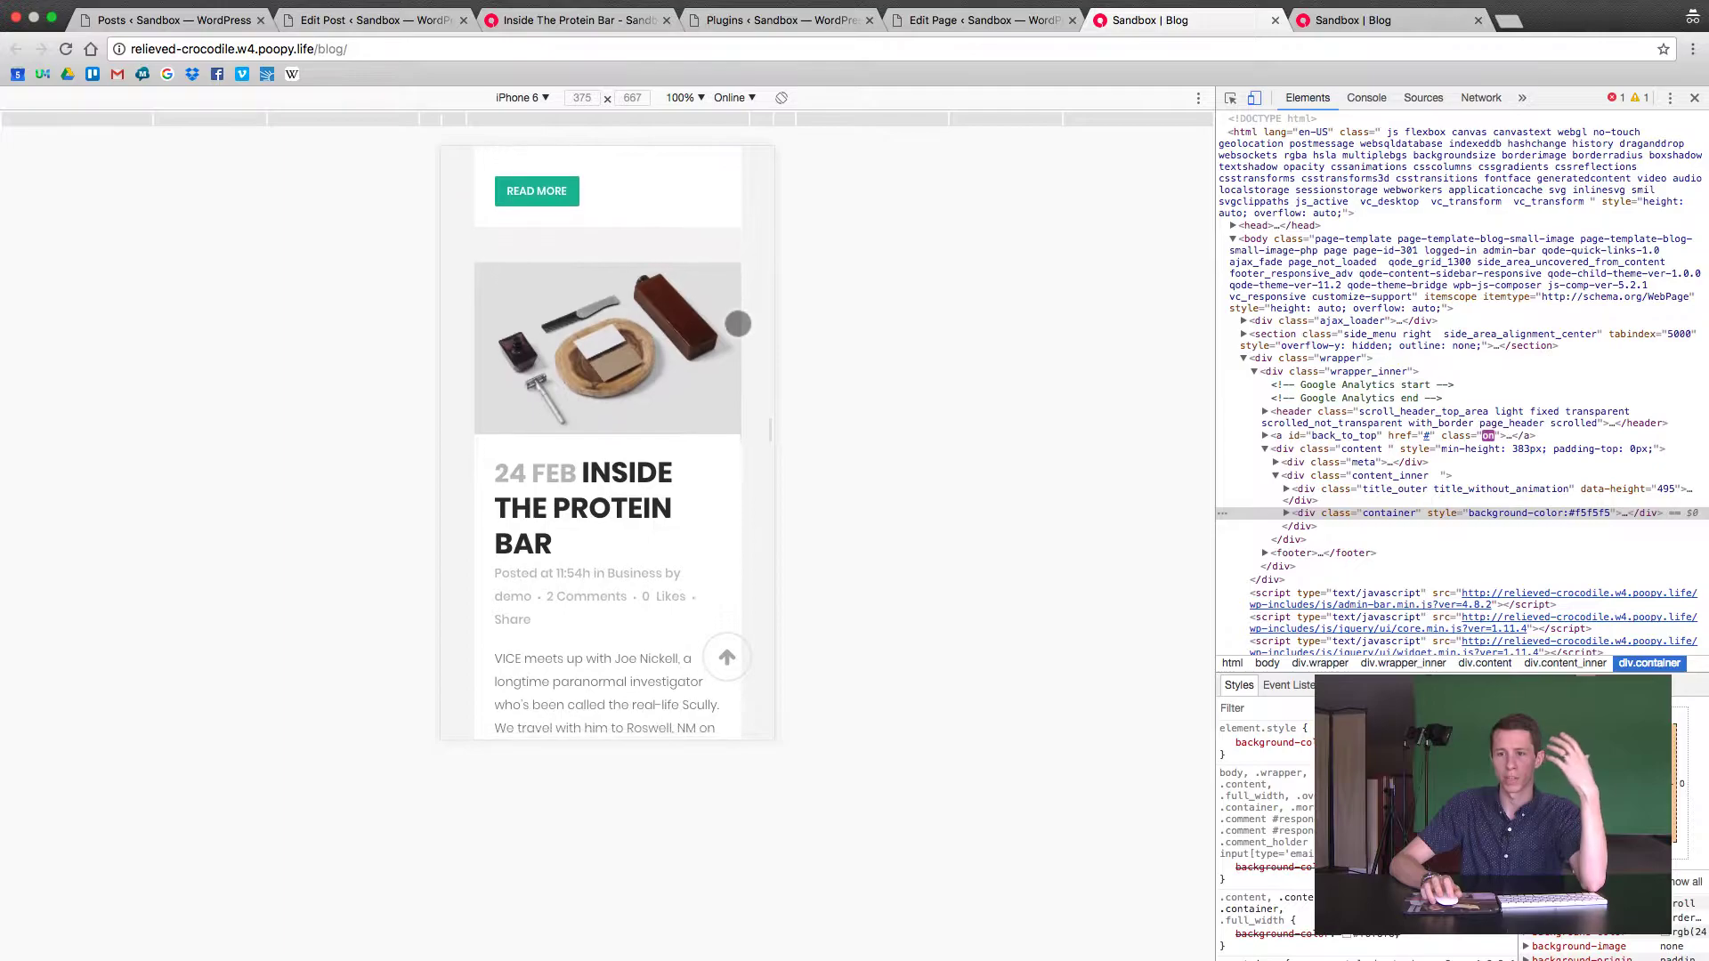
pyautogui.scroll(-12, 738, 324)
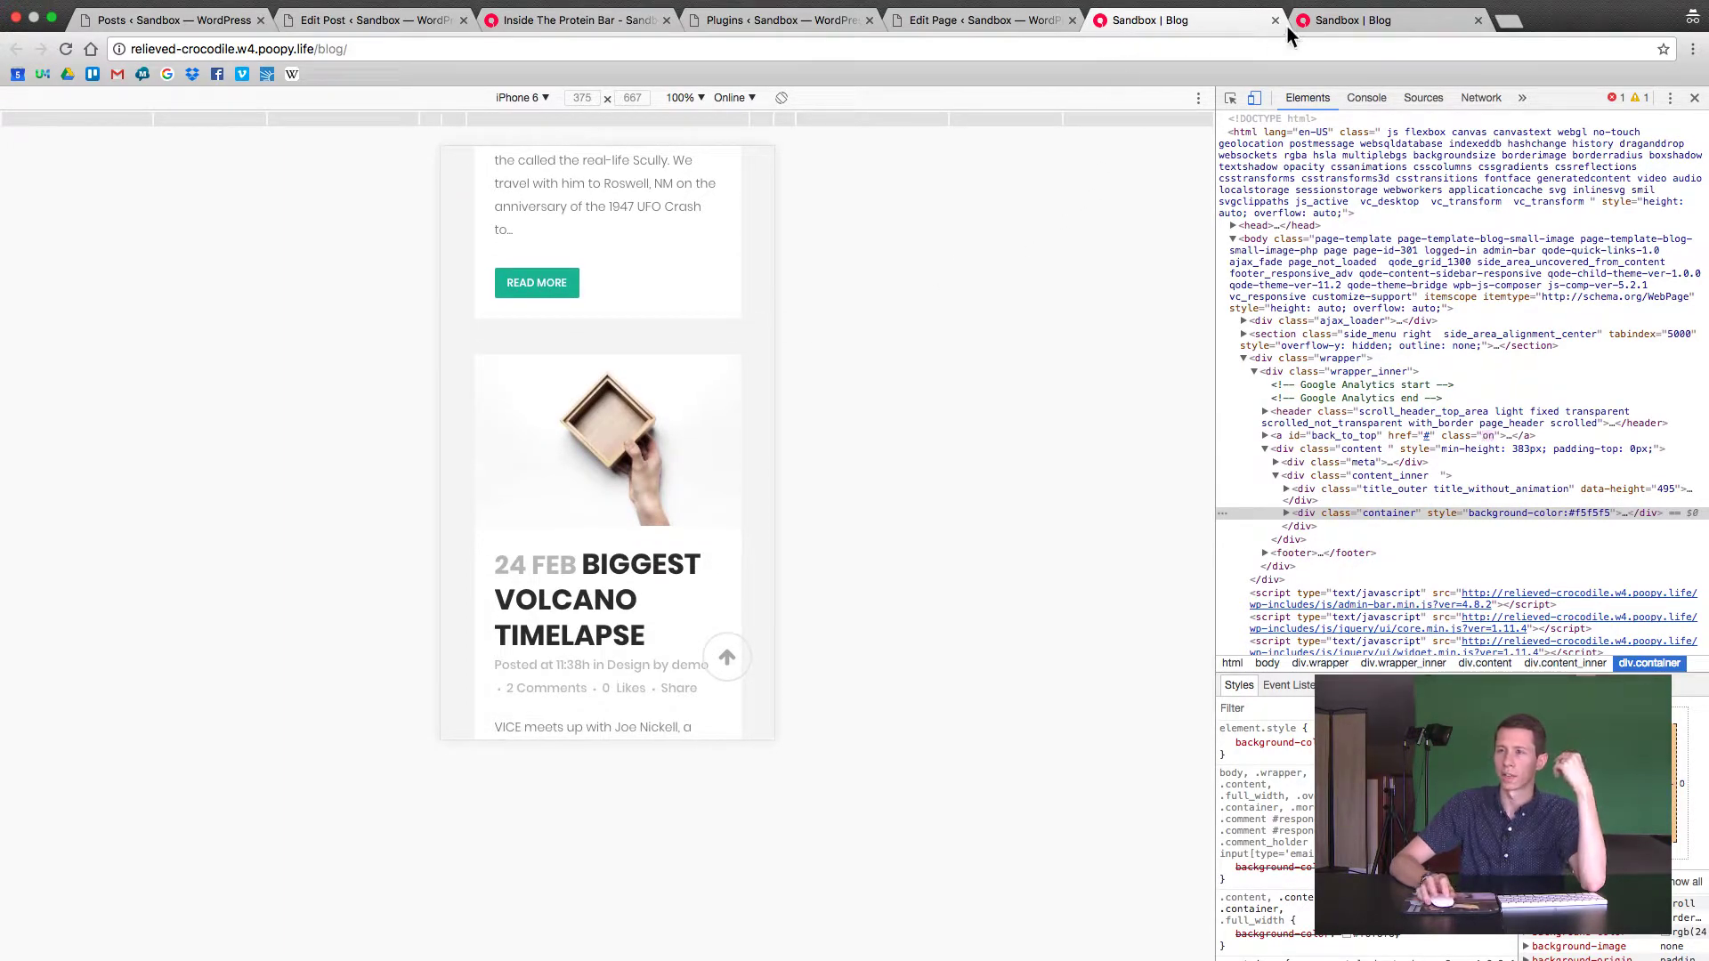
# Delete the Latest Posts row from the Blog page builder and confirm.
pyautogui.click(992, 22)
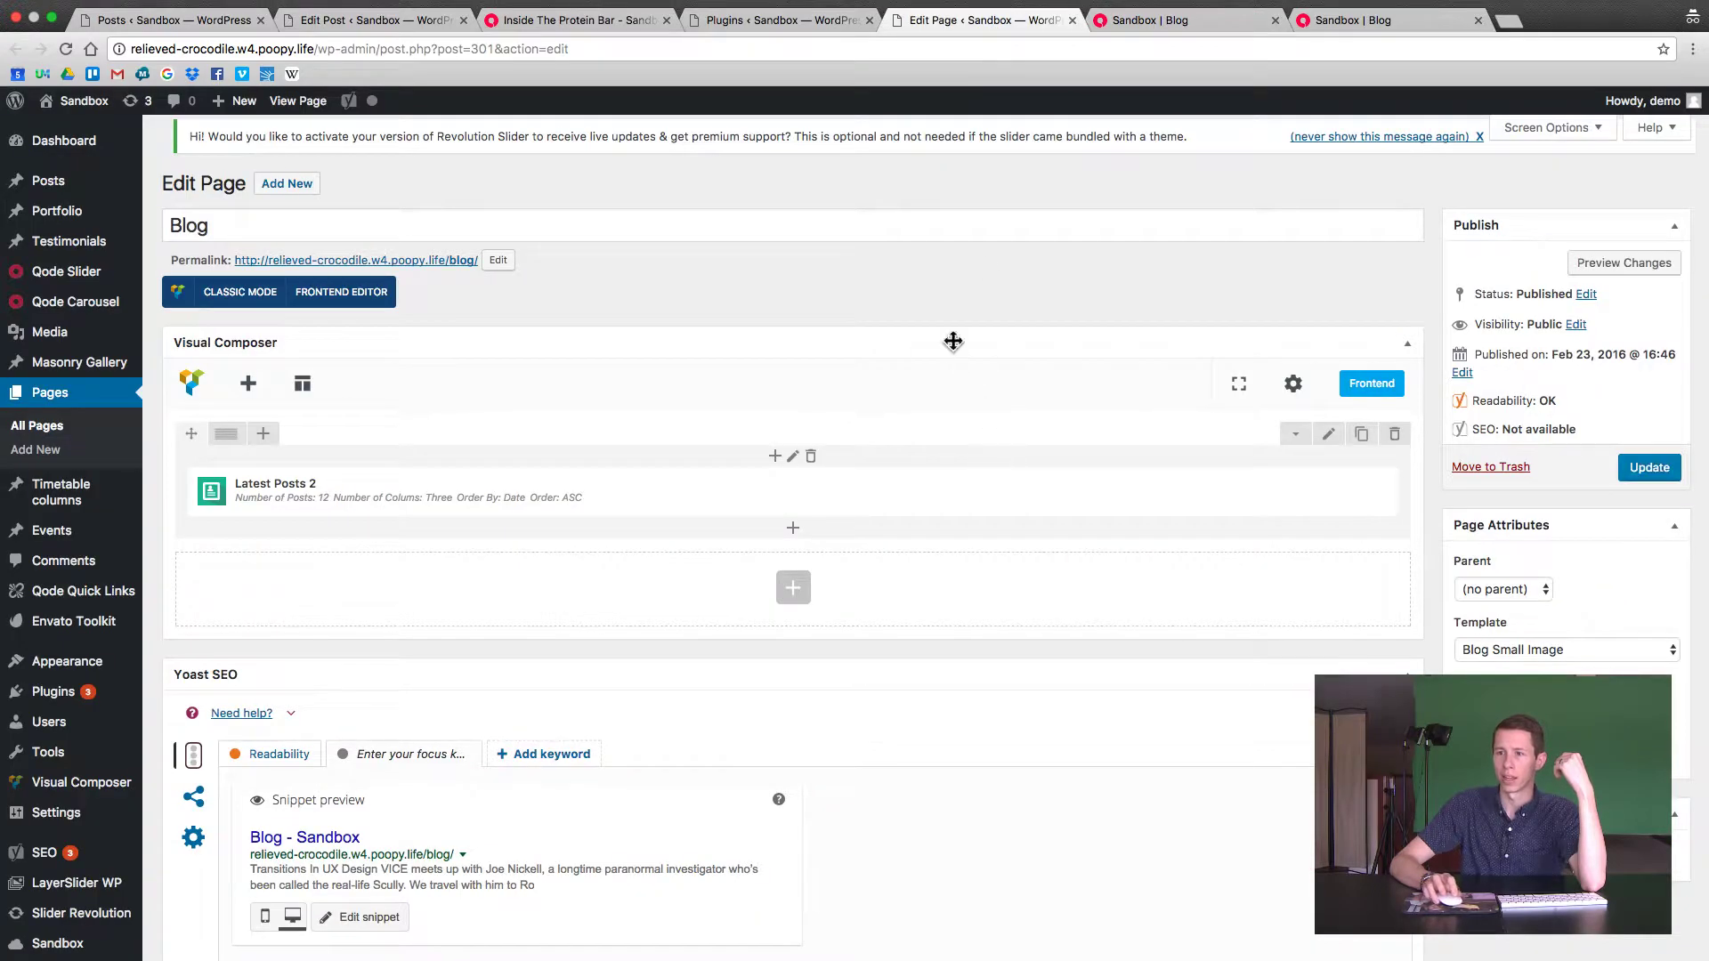
pyautogui.click(1395, 434)
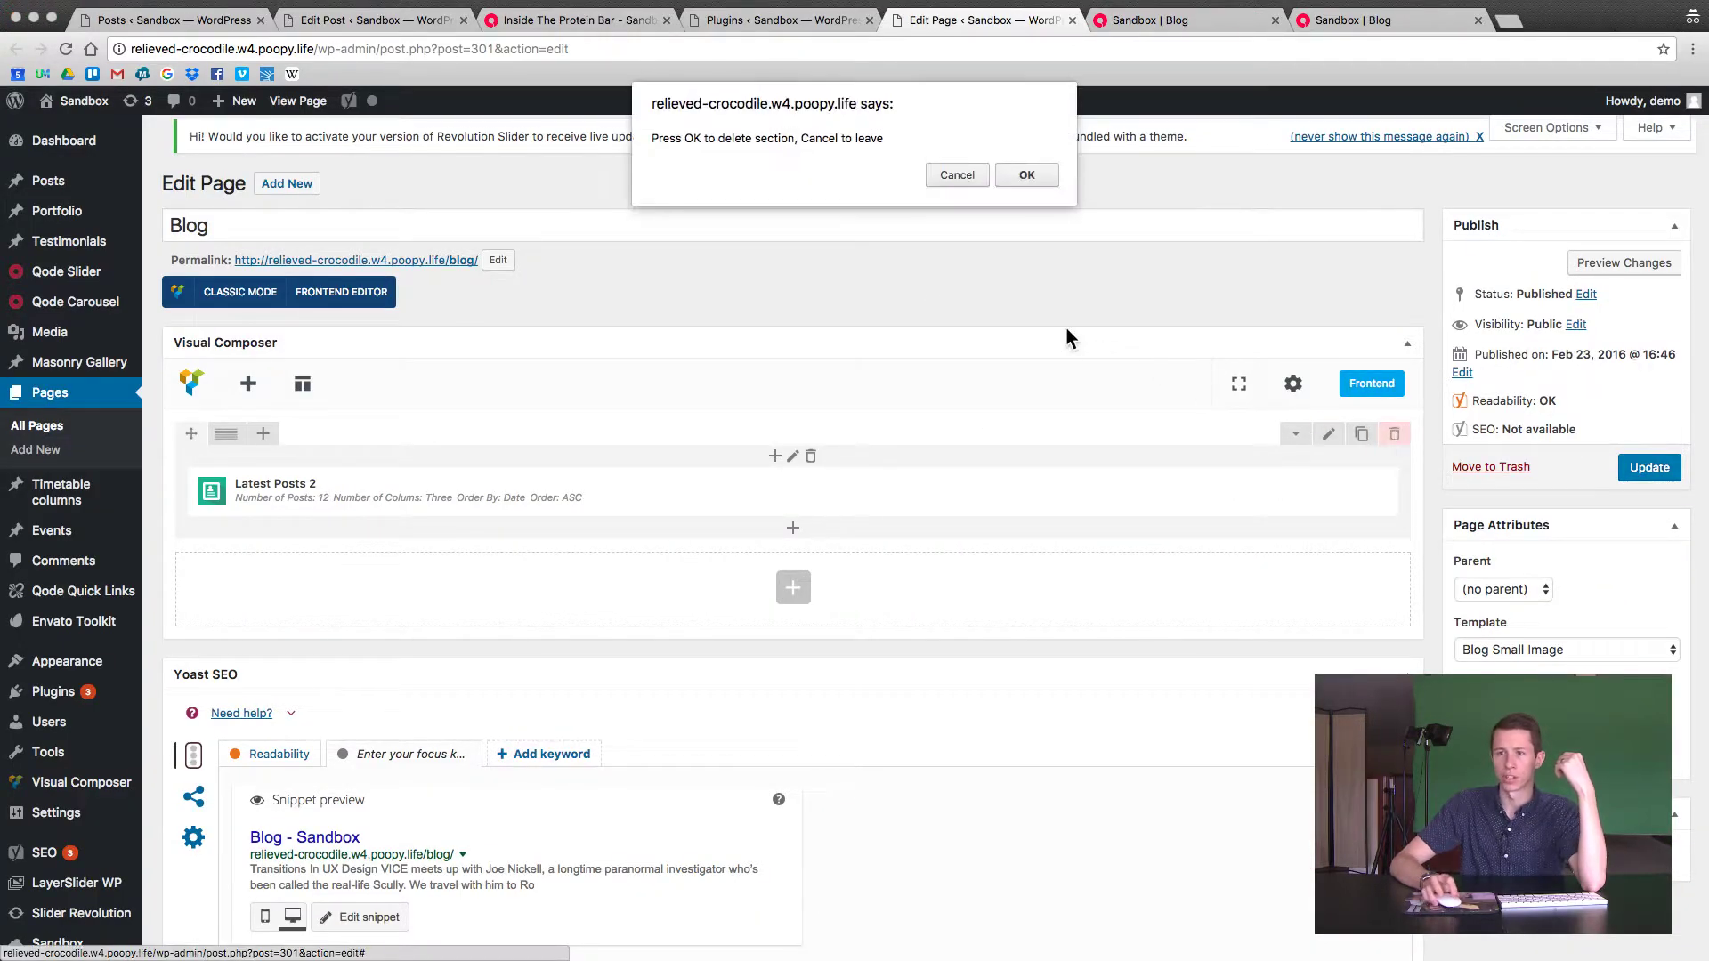
pyautogui.click(1022, 172)
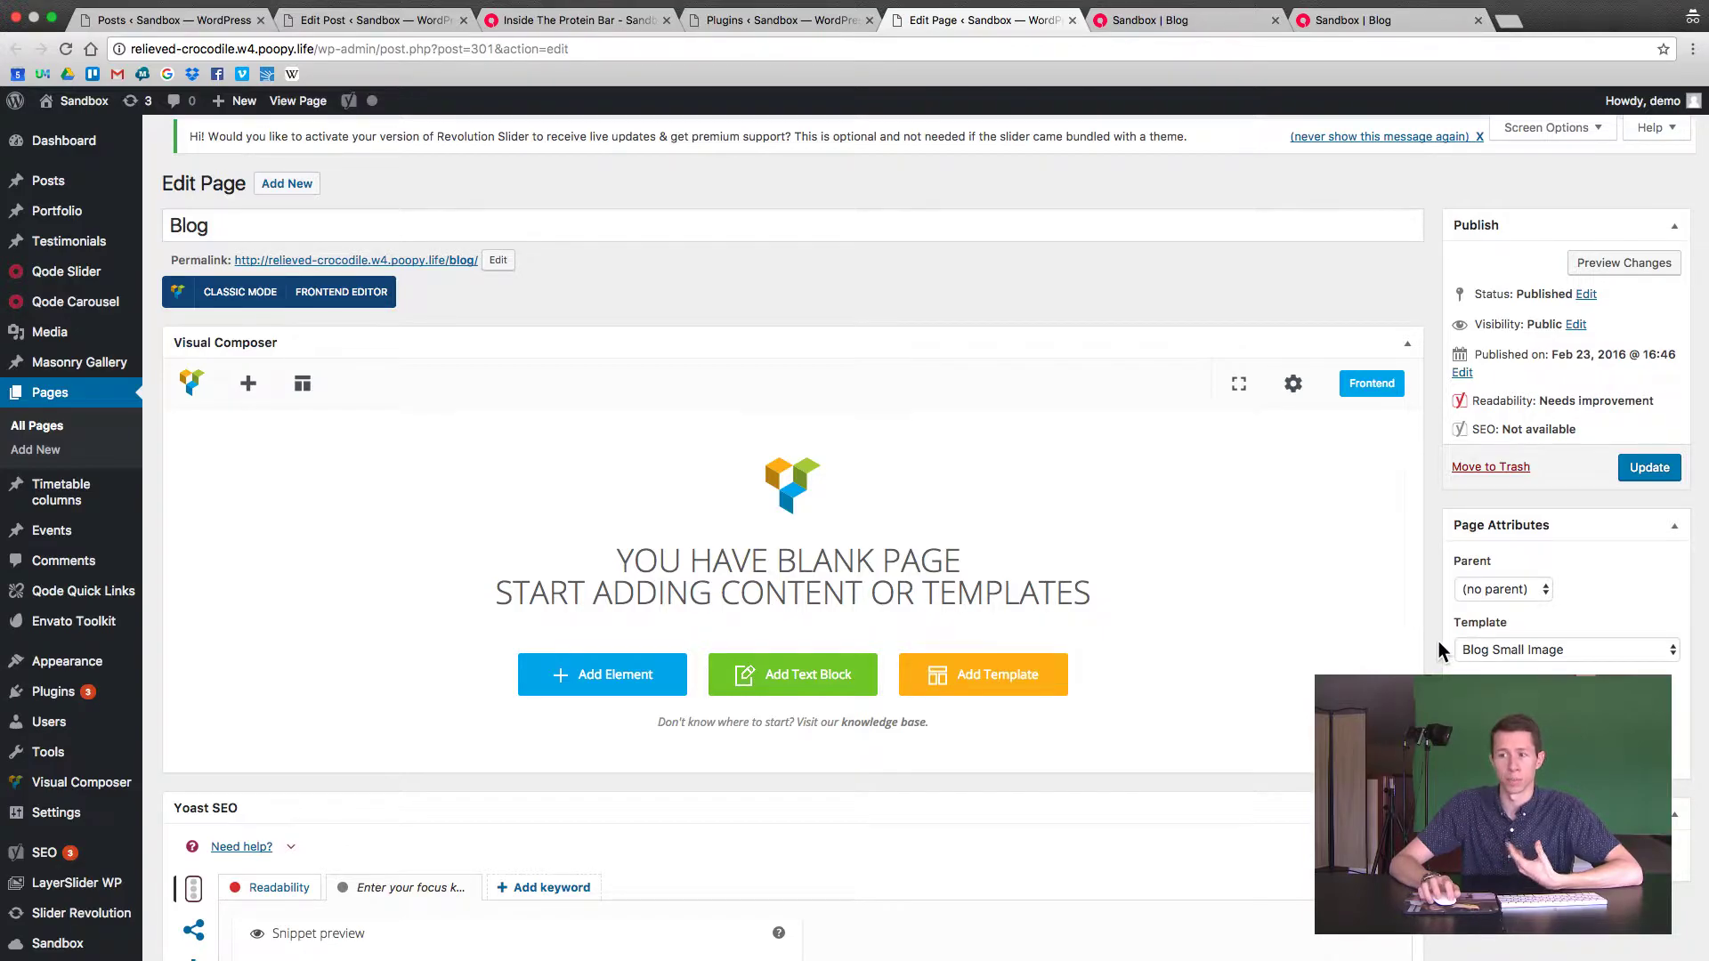
# Set the Blog page template to Blog Masonry - Date in Image and update the page.
pyautogui.click(1519, 656)
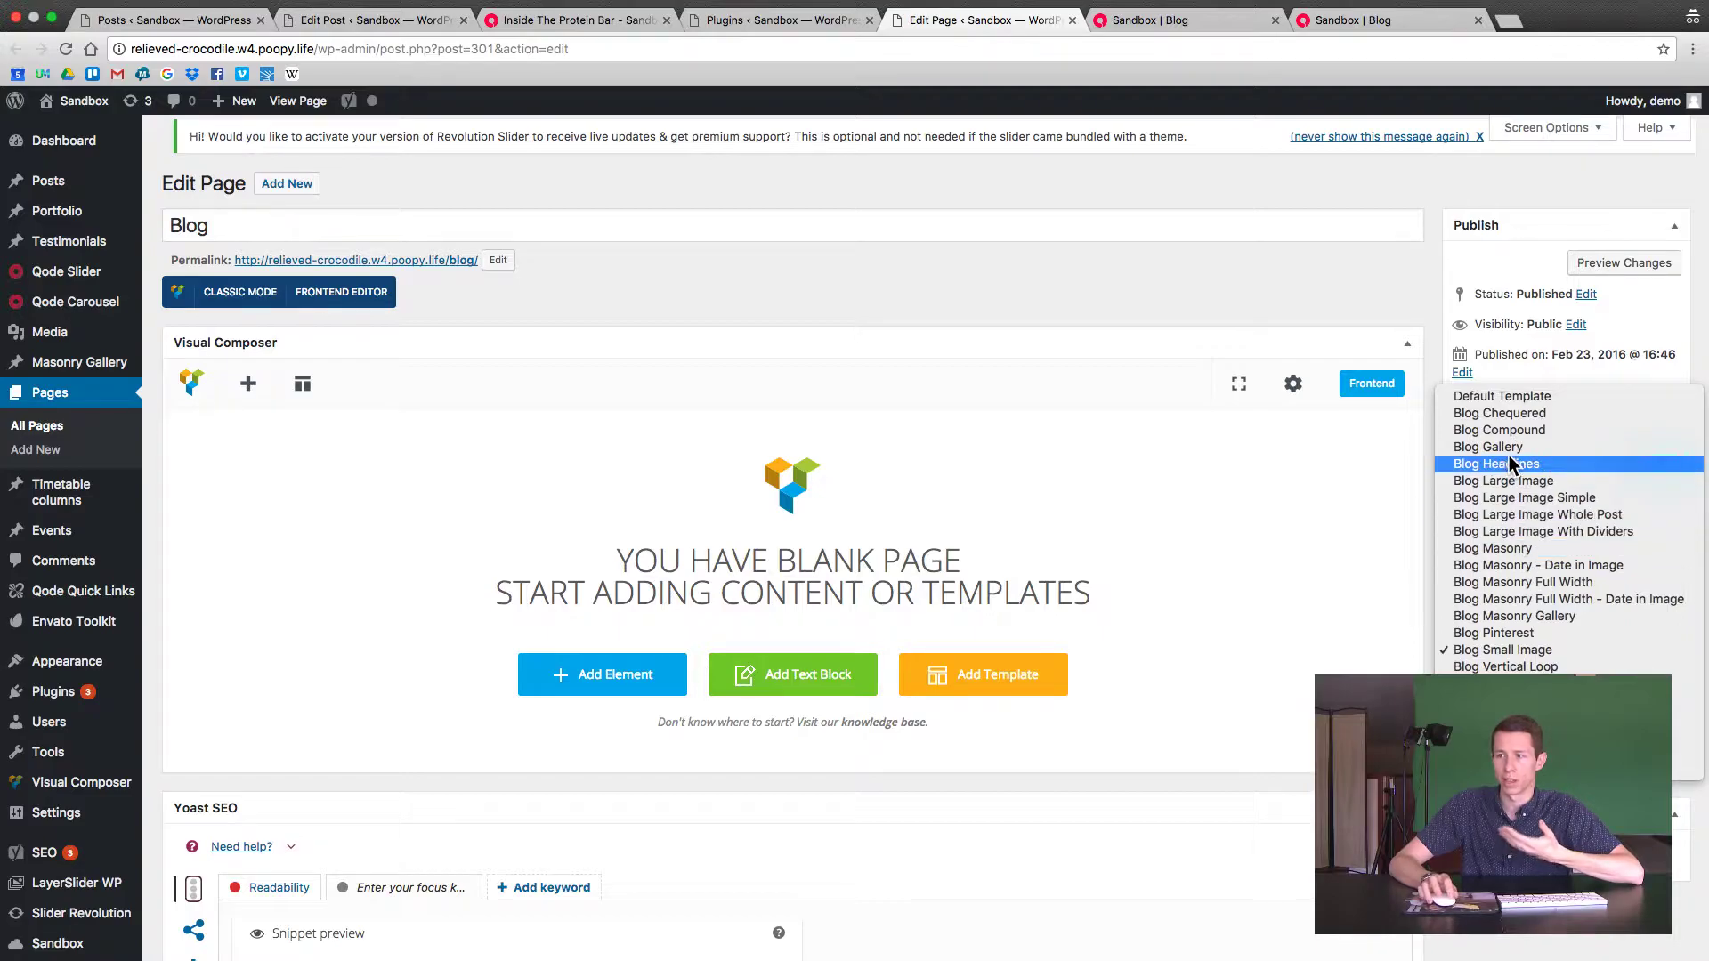
pyautogui.click(1531, 564)
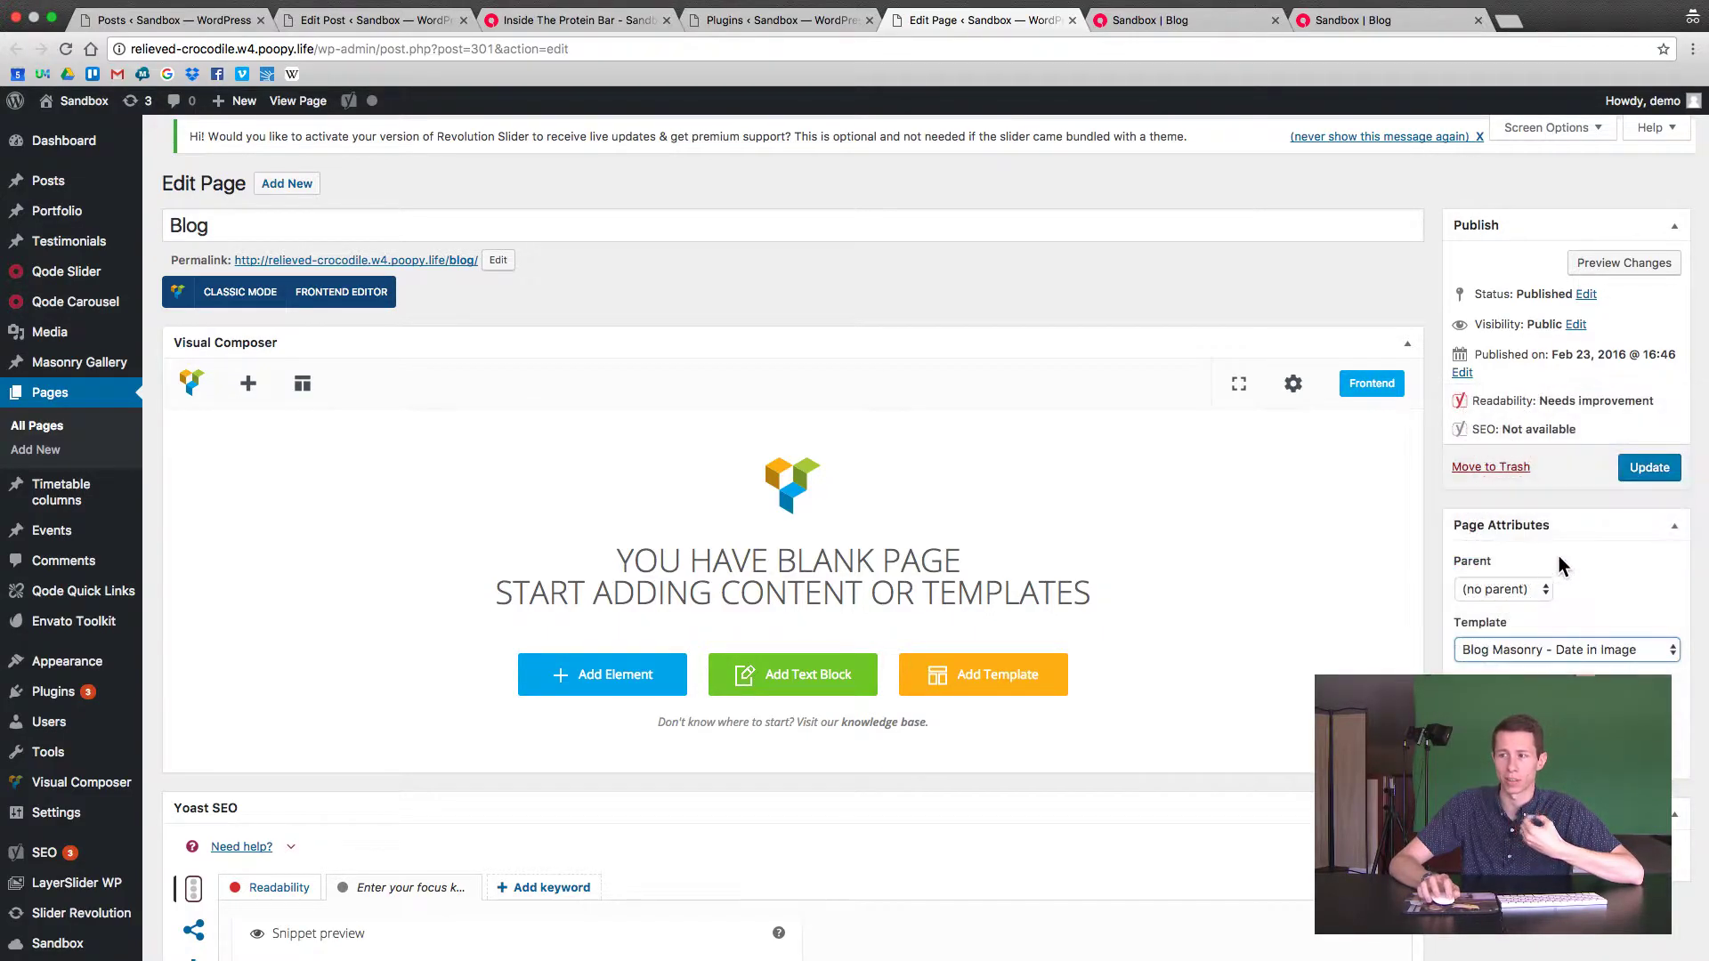
pyautogui.click(1640, 466)
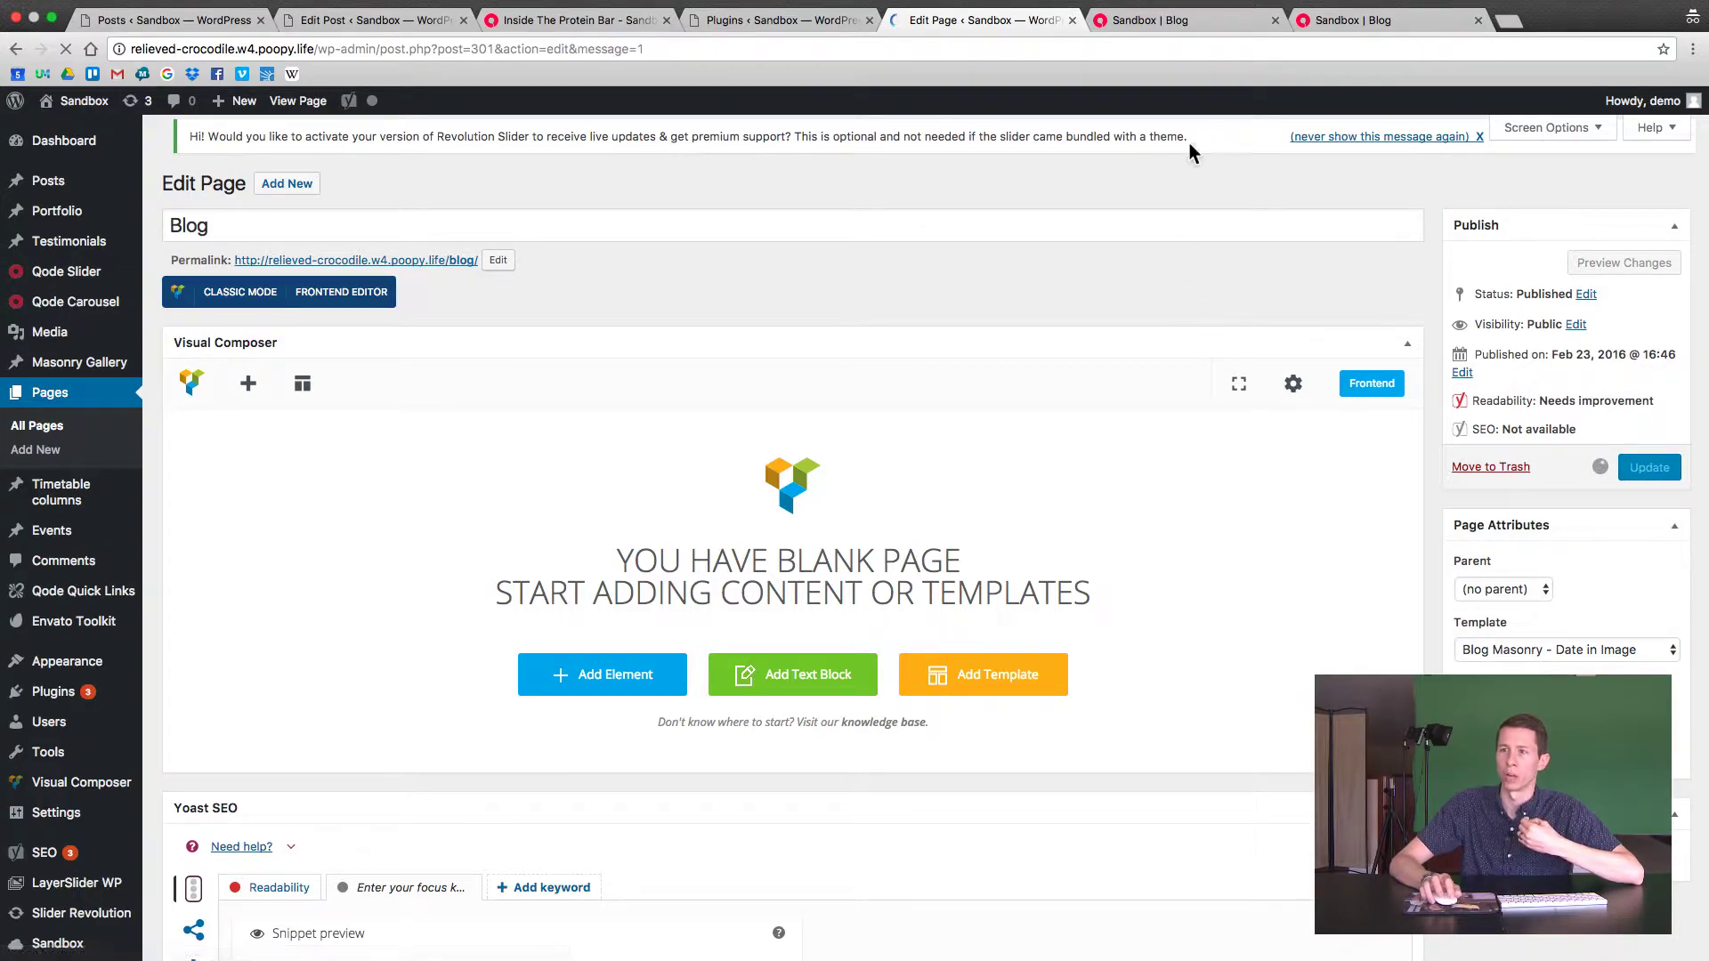
pyautogui.click(1168, 21)
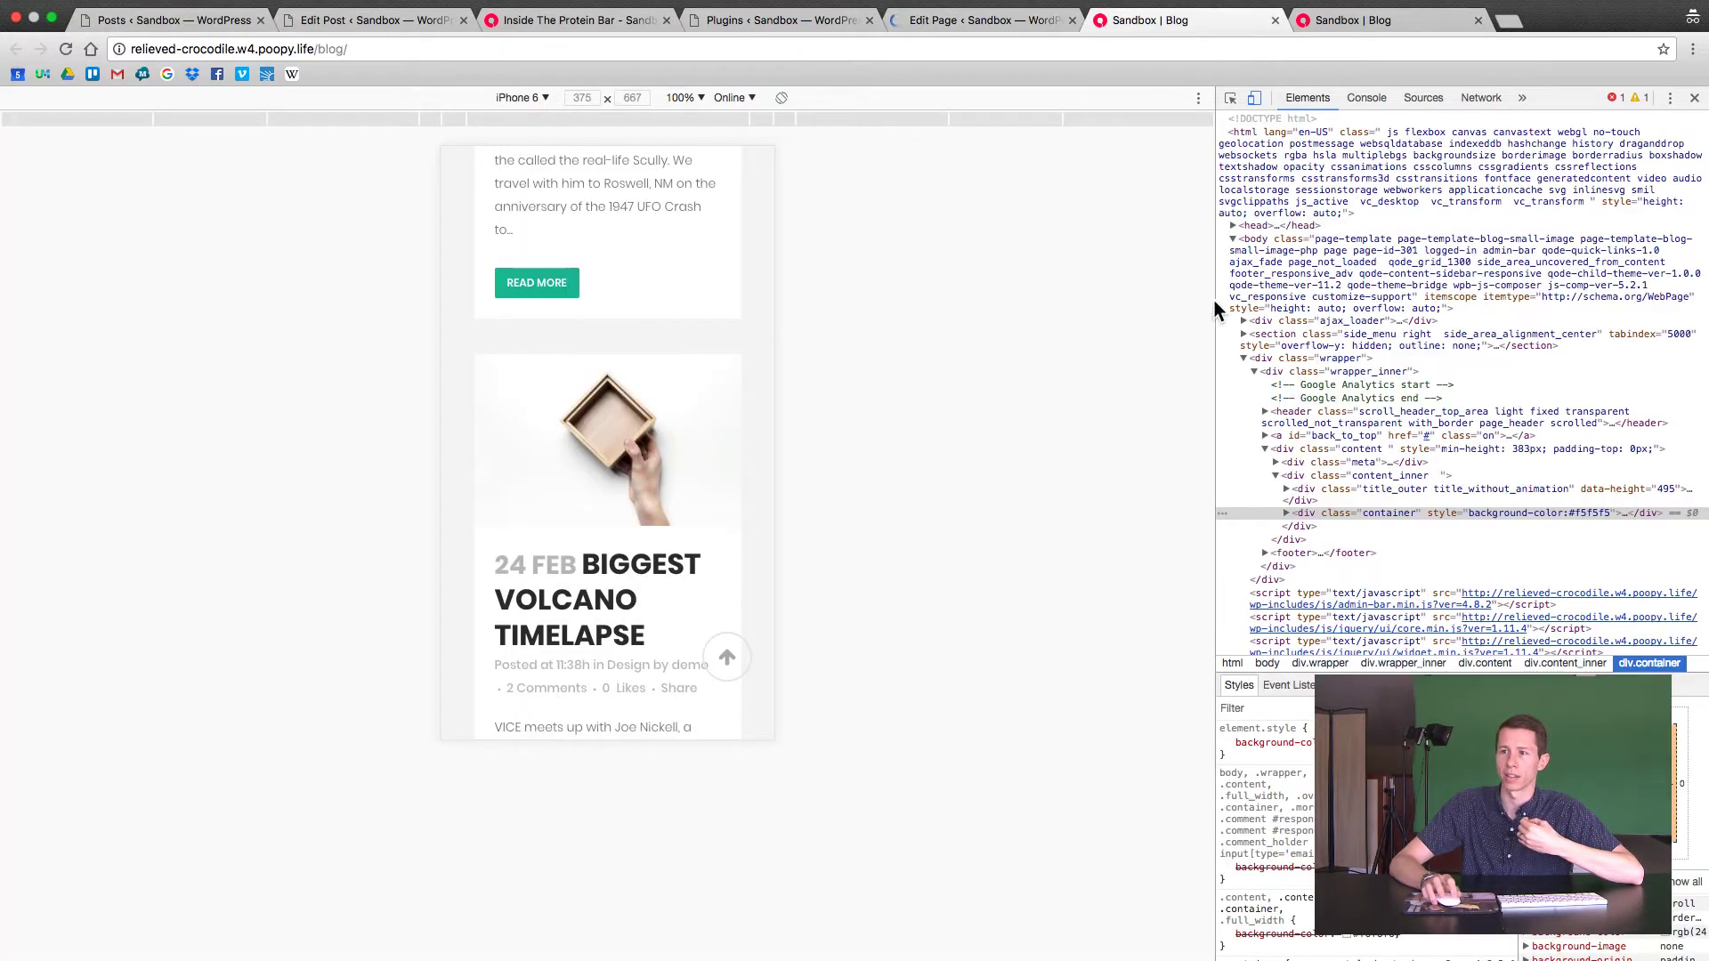
# Scroll the duplicated Blog tab to review the three-column masonry cards with 24 Feb date badges.
pyautogui.click(1330, 27)
pyautogui.scroll(4, 1535, 354)
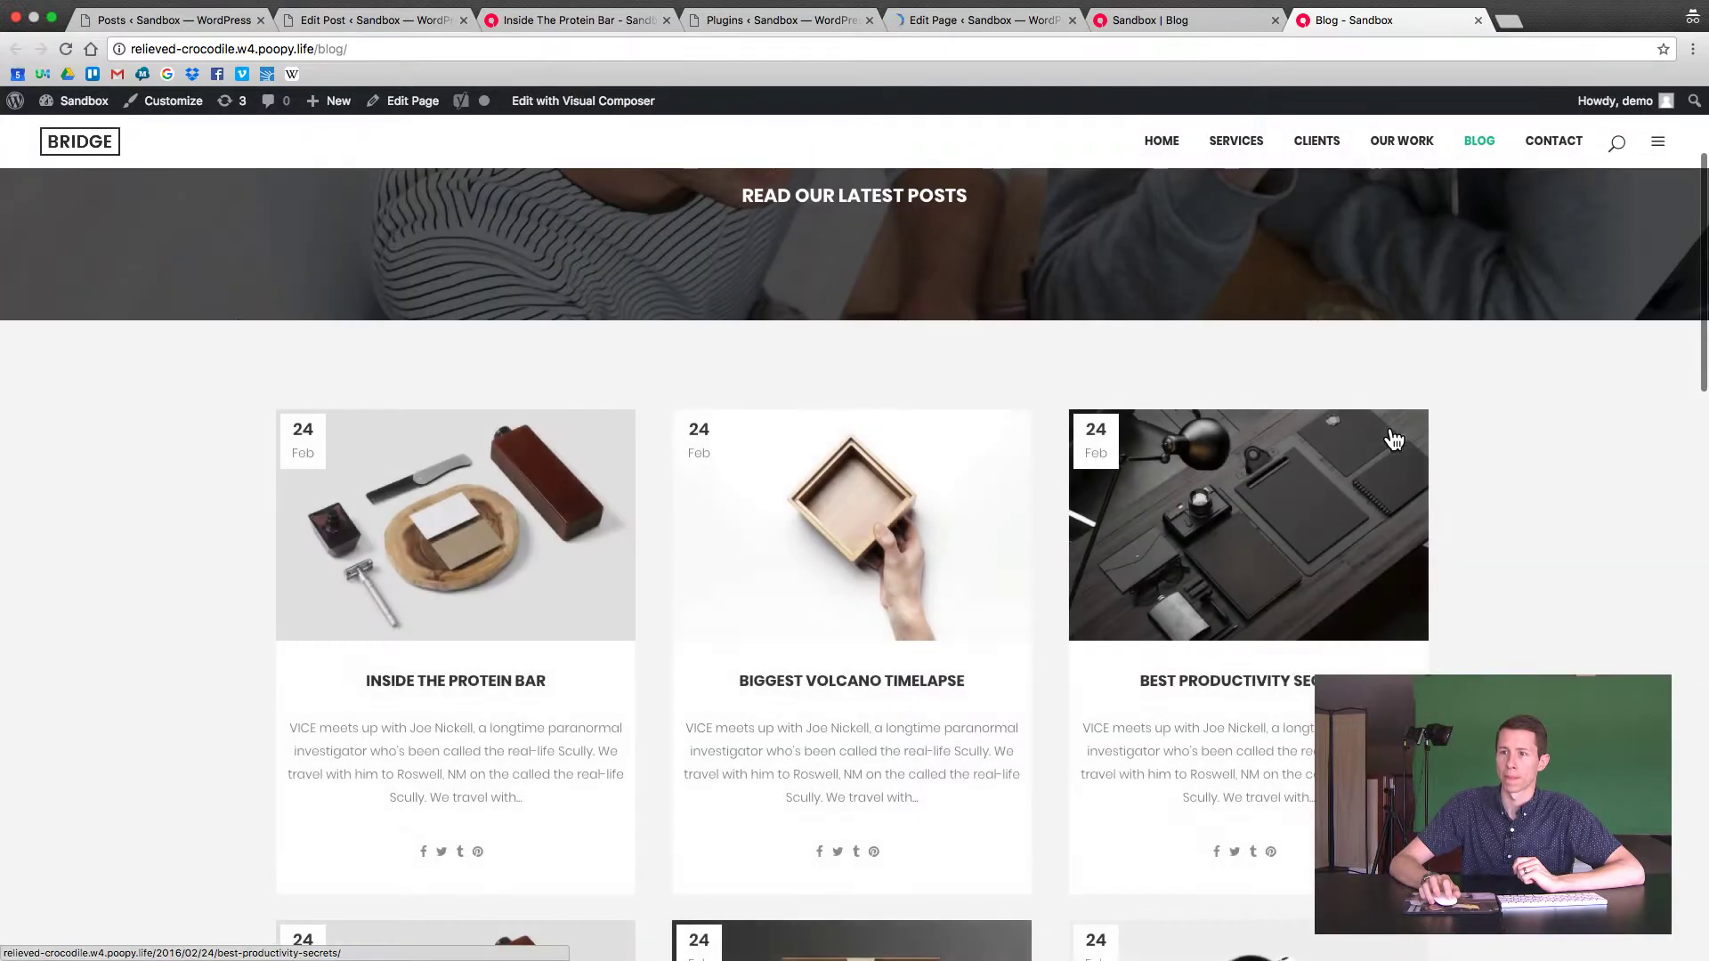
pyautogui.scroll(-1, 1529, 485)
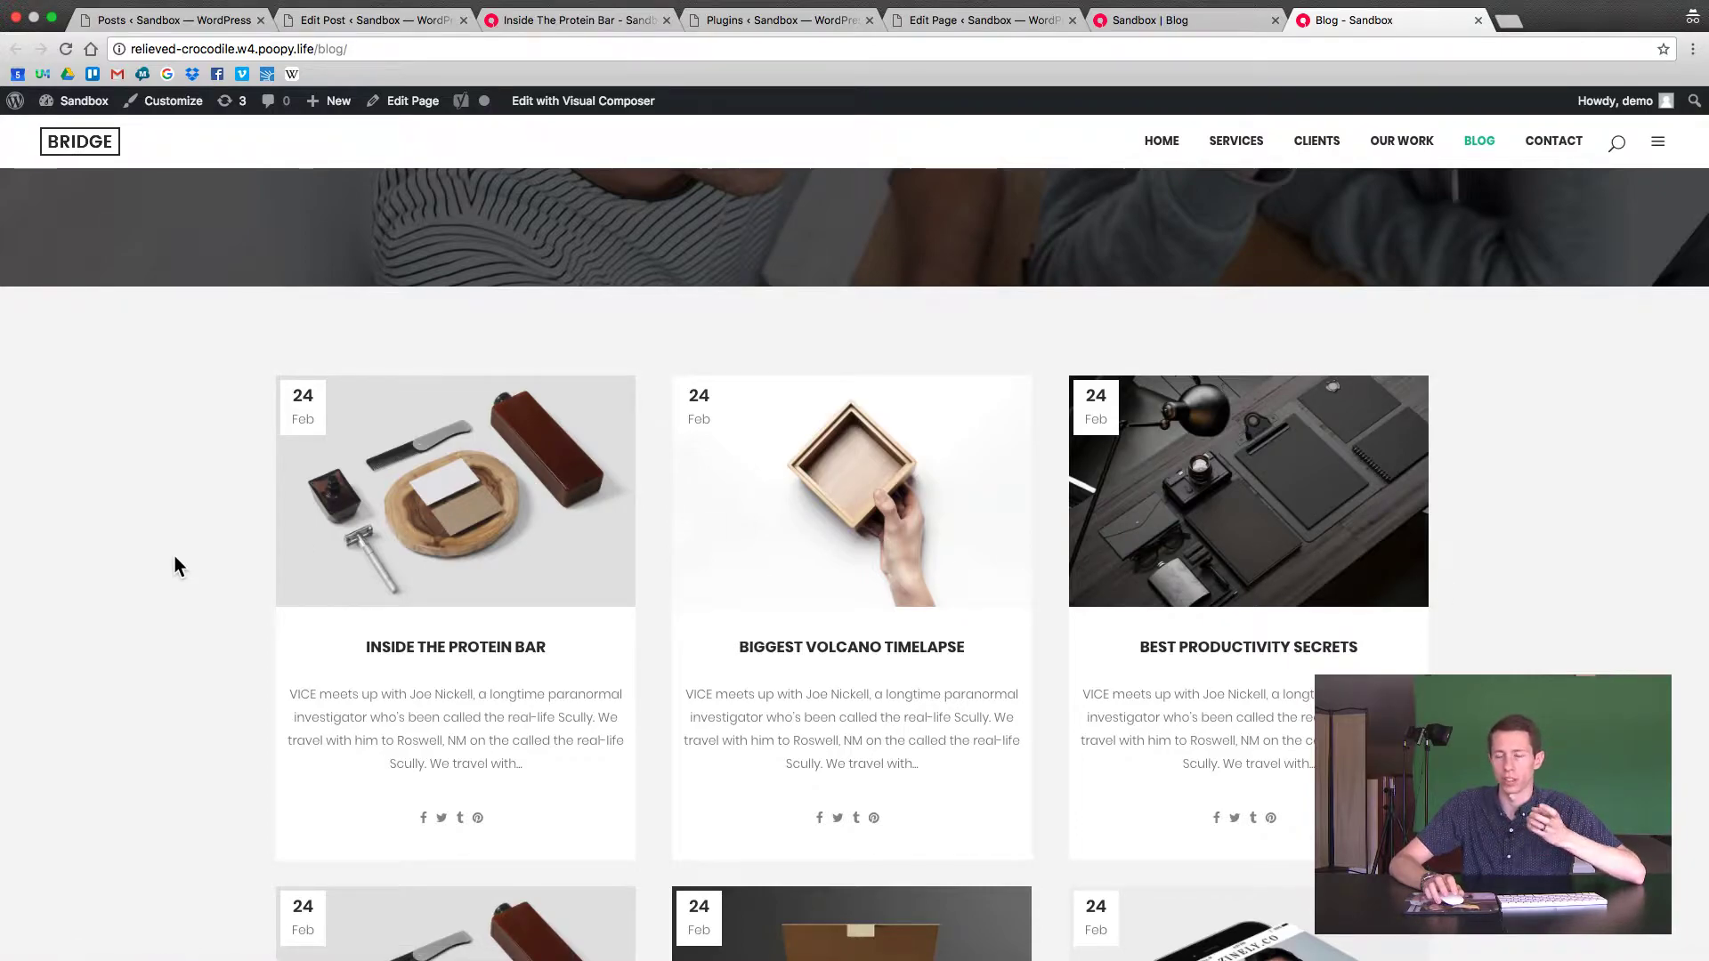
pyautogui.scroll(-5, 175, 558)
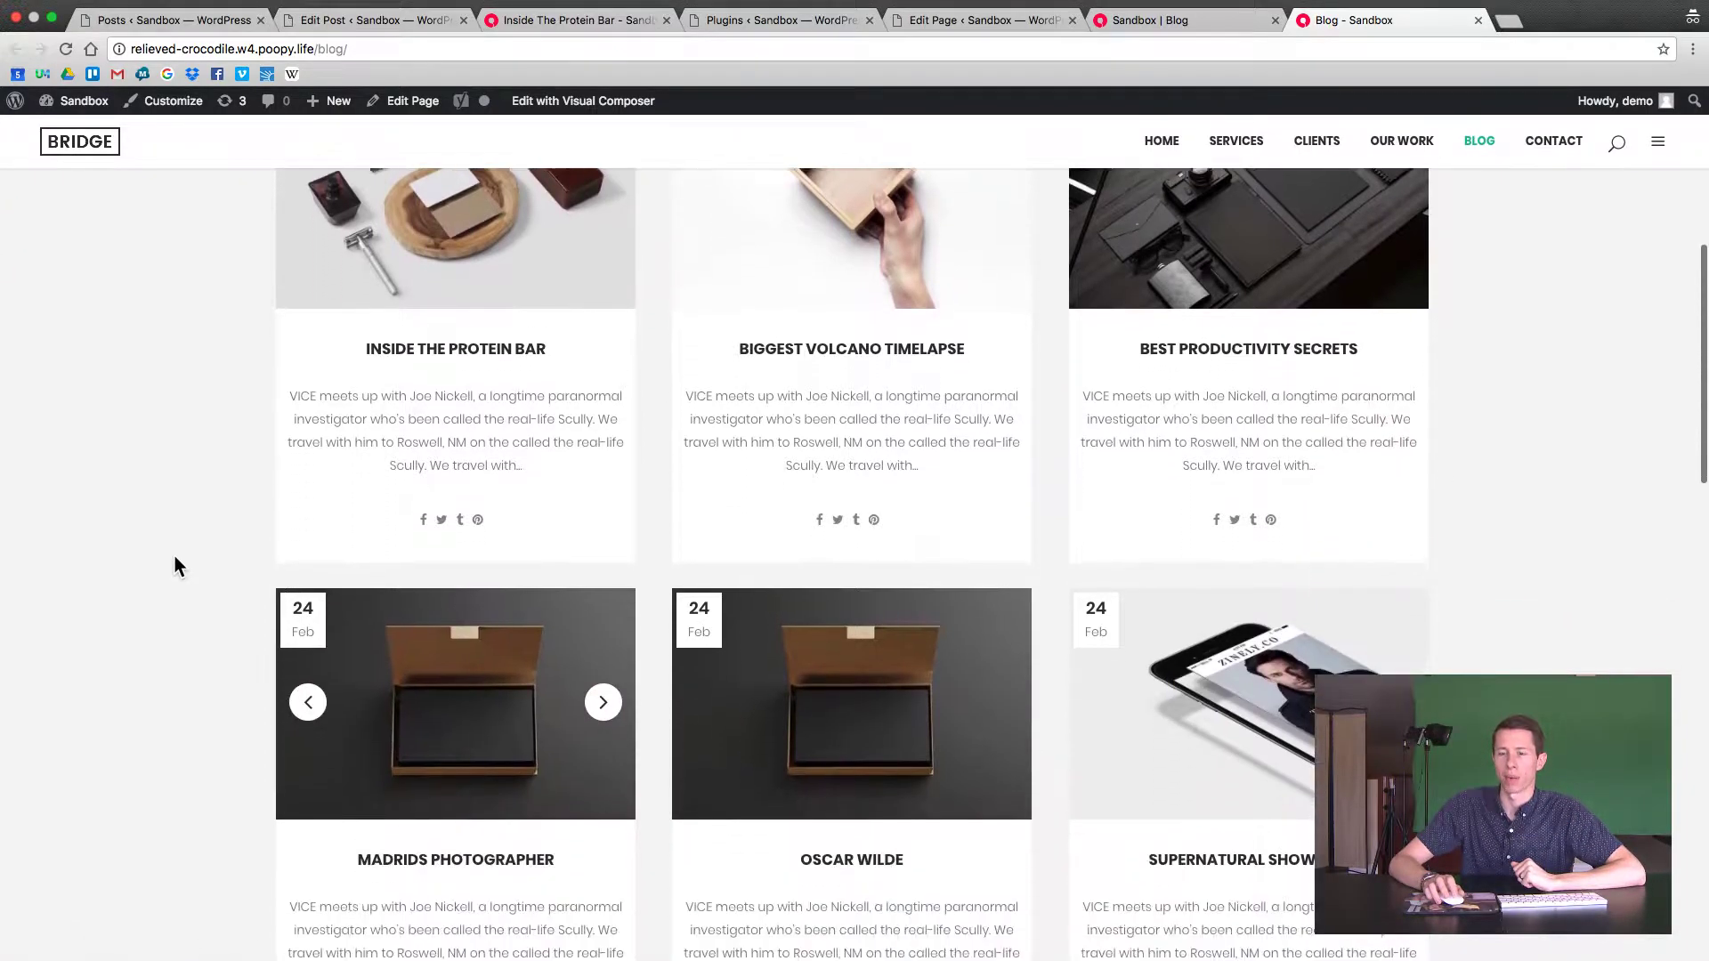
pyautogui.scroll(-3, 173, 554)
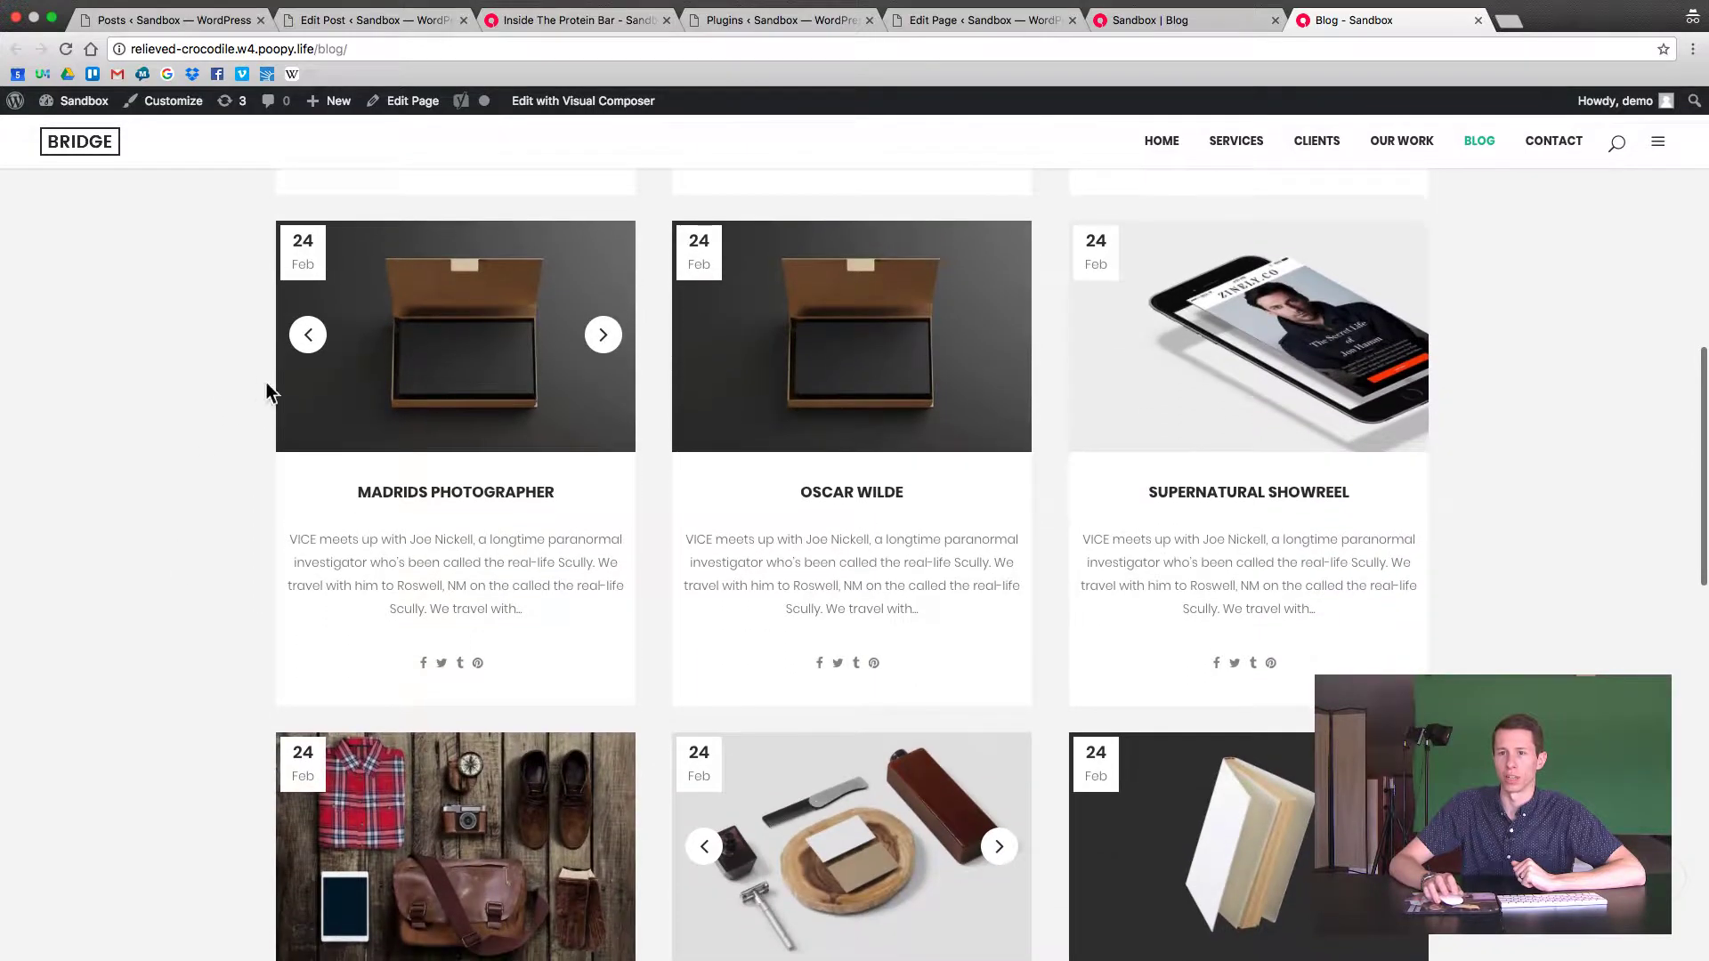
pyautogui.scroll(-3, 23, 516)
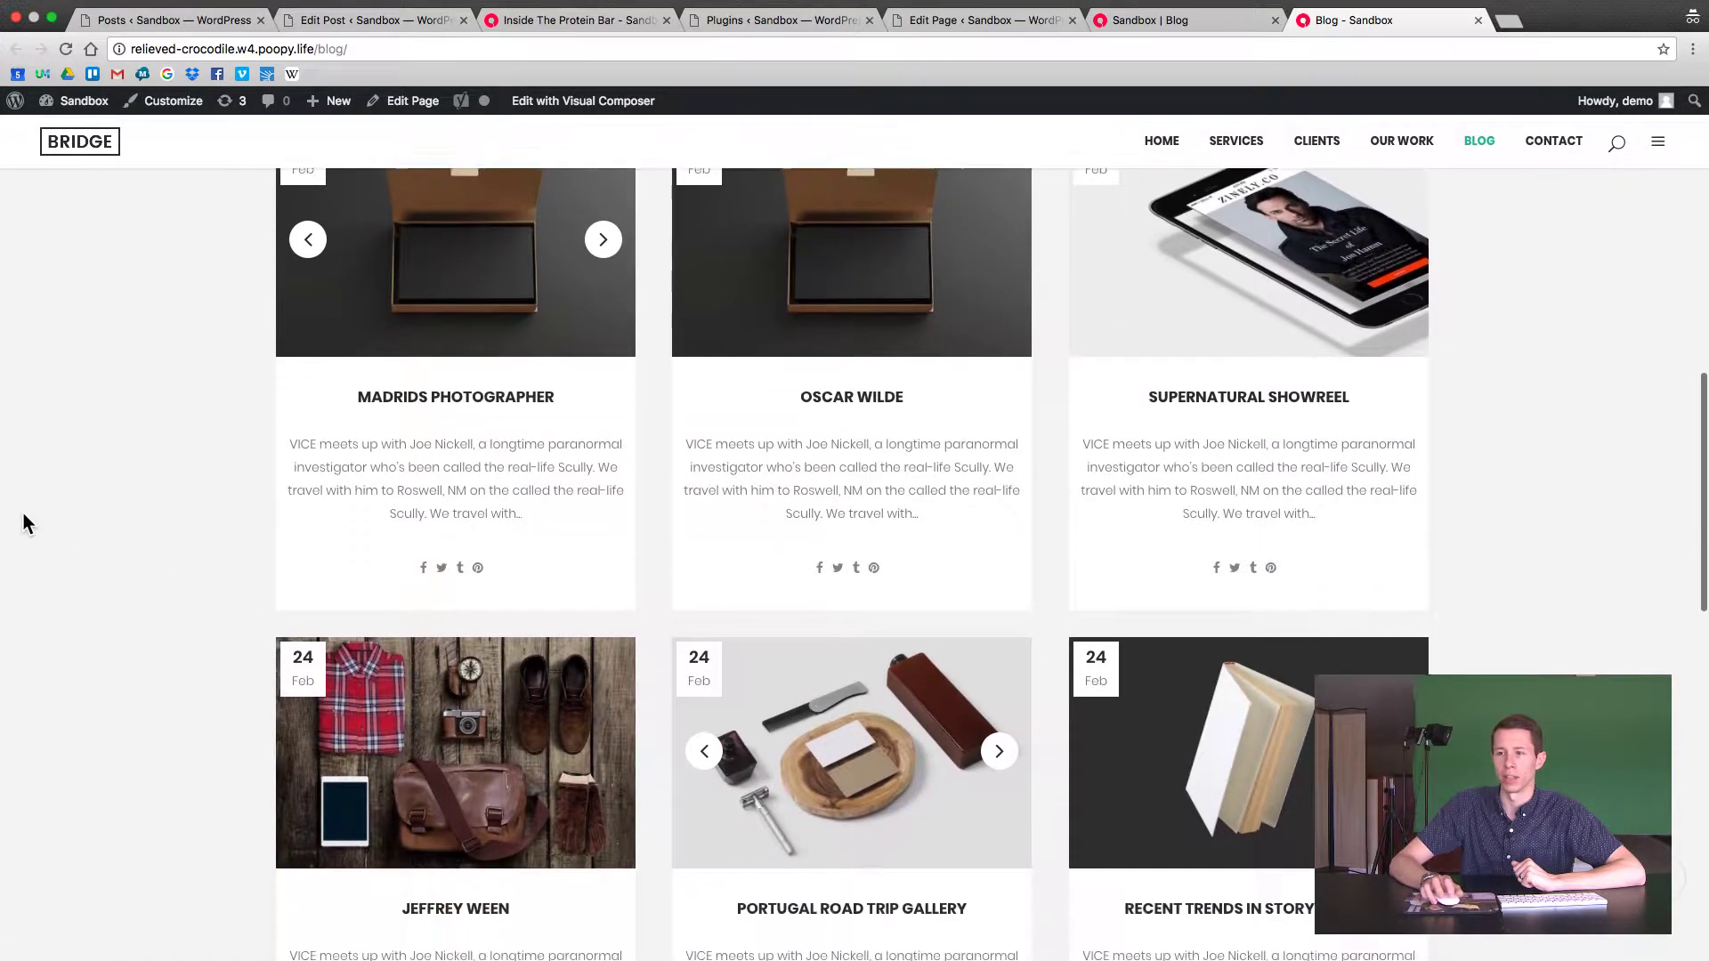
pyautogui.scroll(-3, 64, 521)
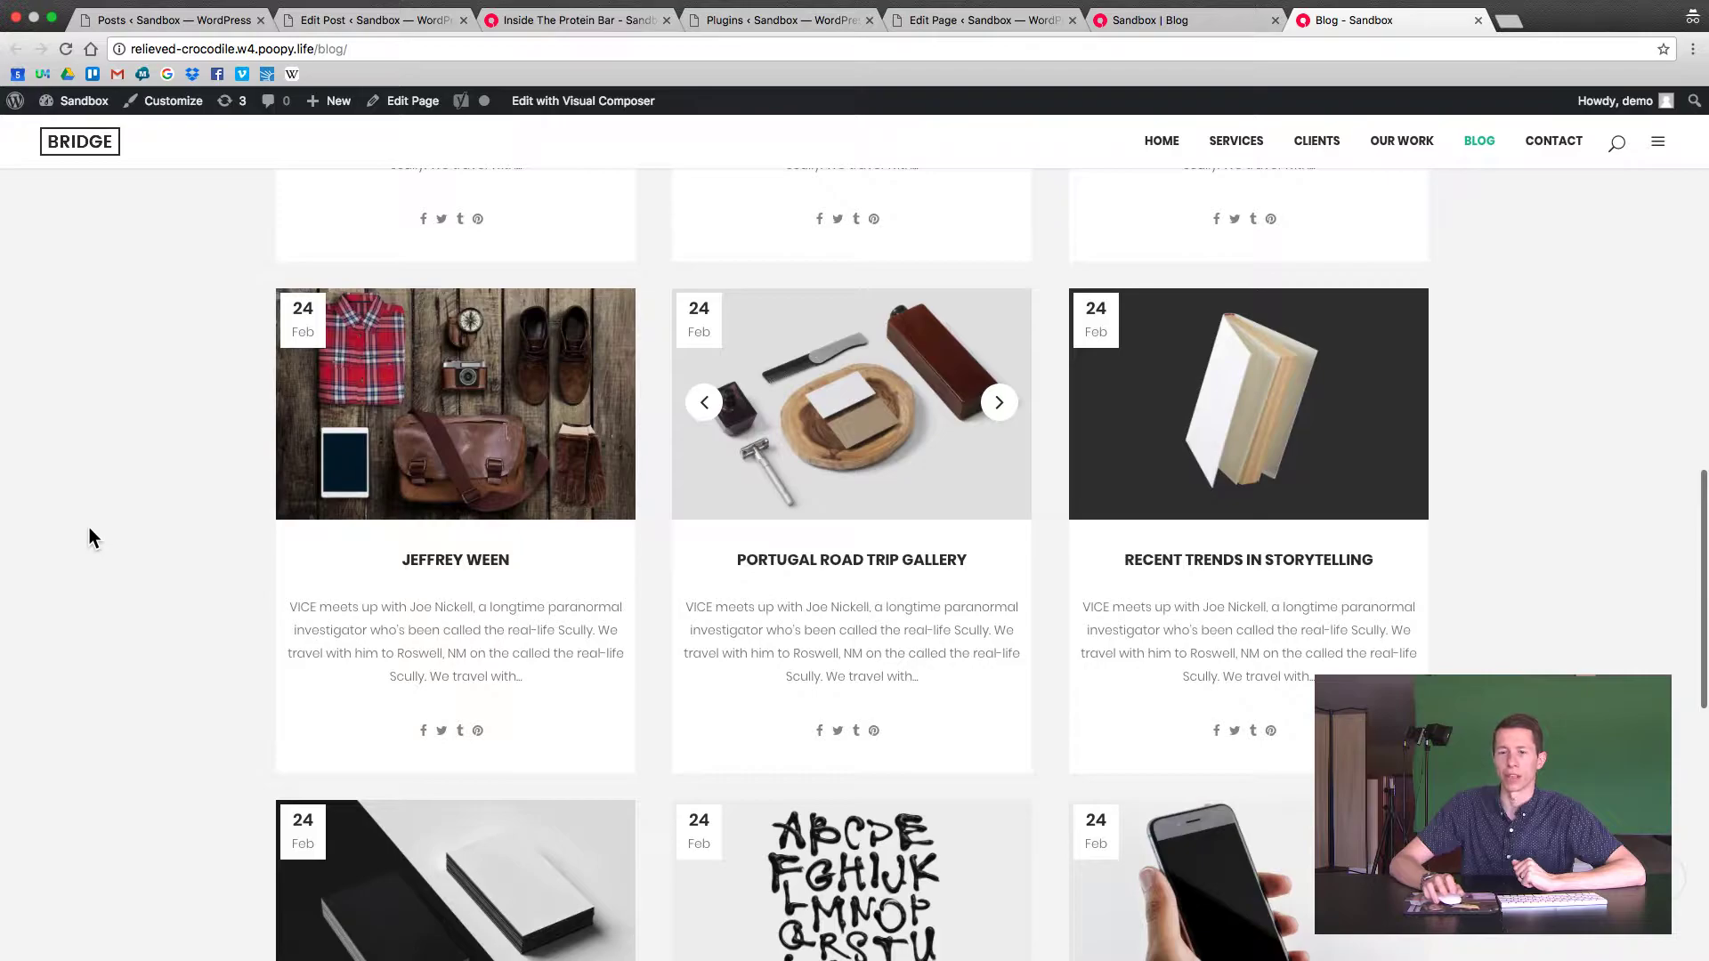
pyautogui.scroll(6, 89, 531)
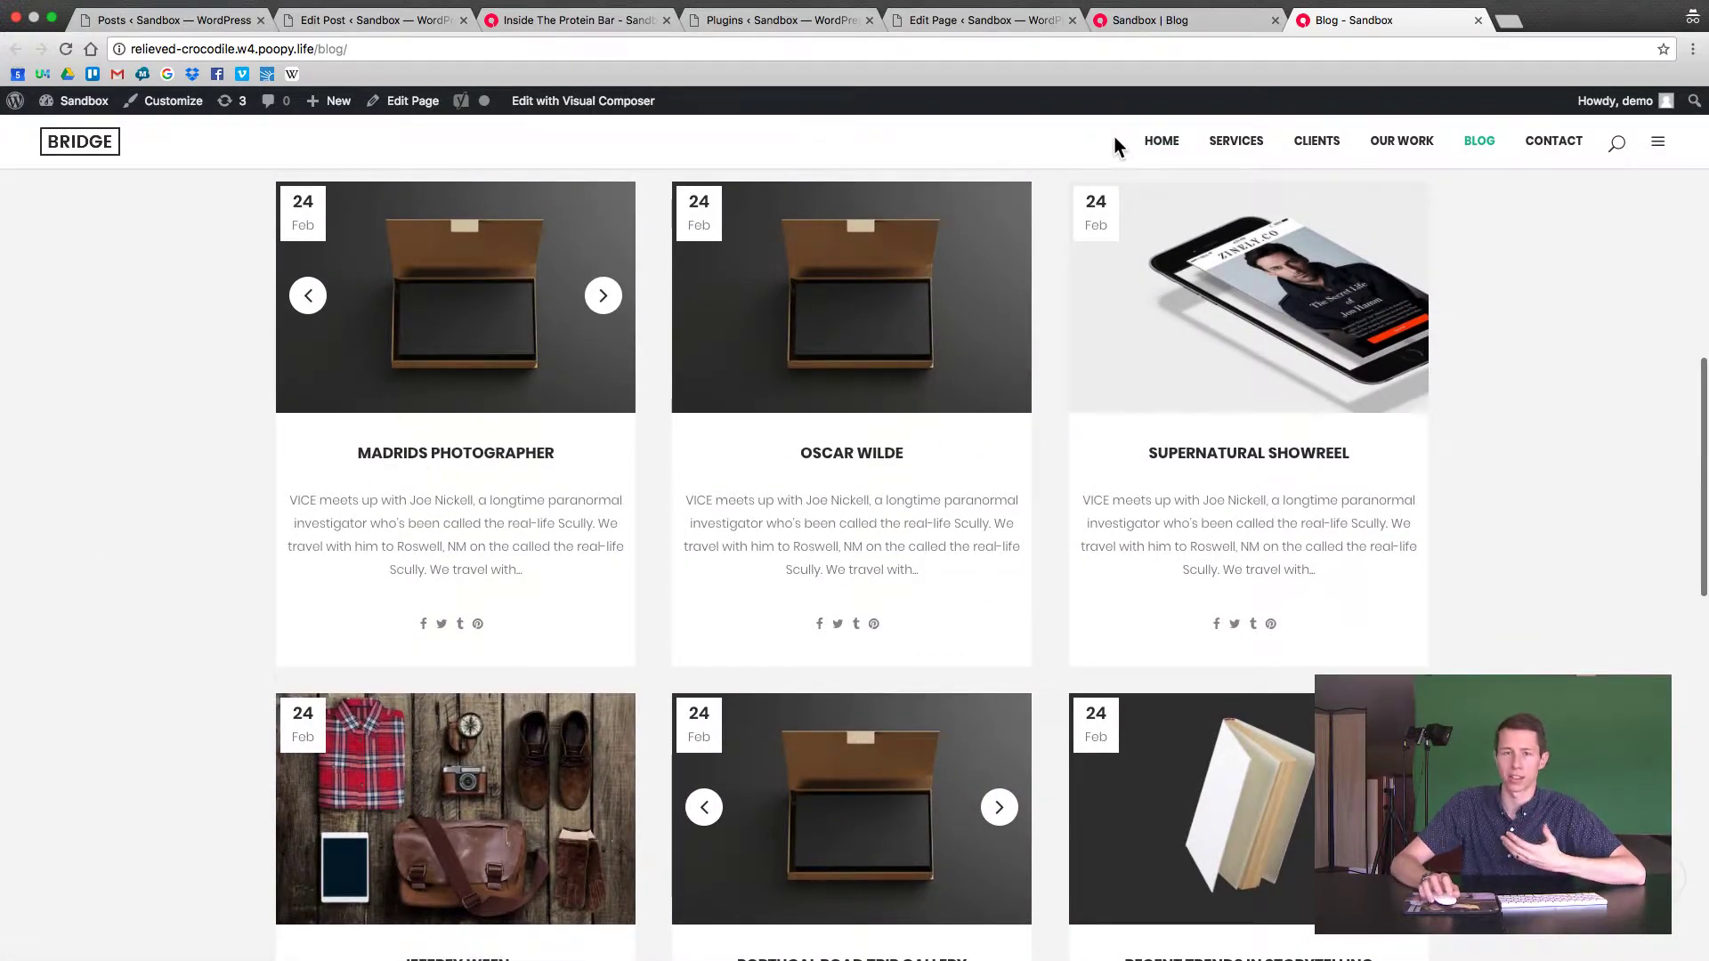
# Return to the Inside The Protein Bar post editor and locate its Format box.
pyautogui.click(1180, 25)
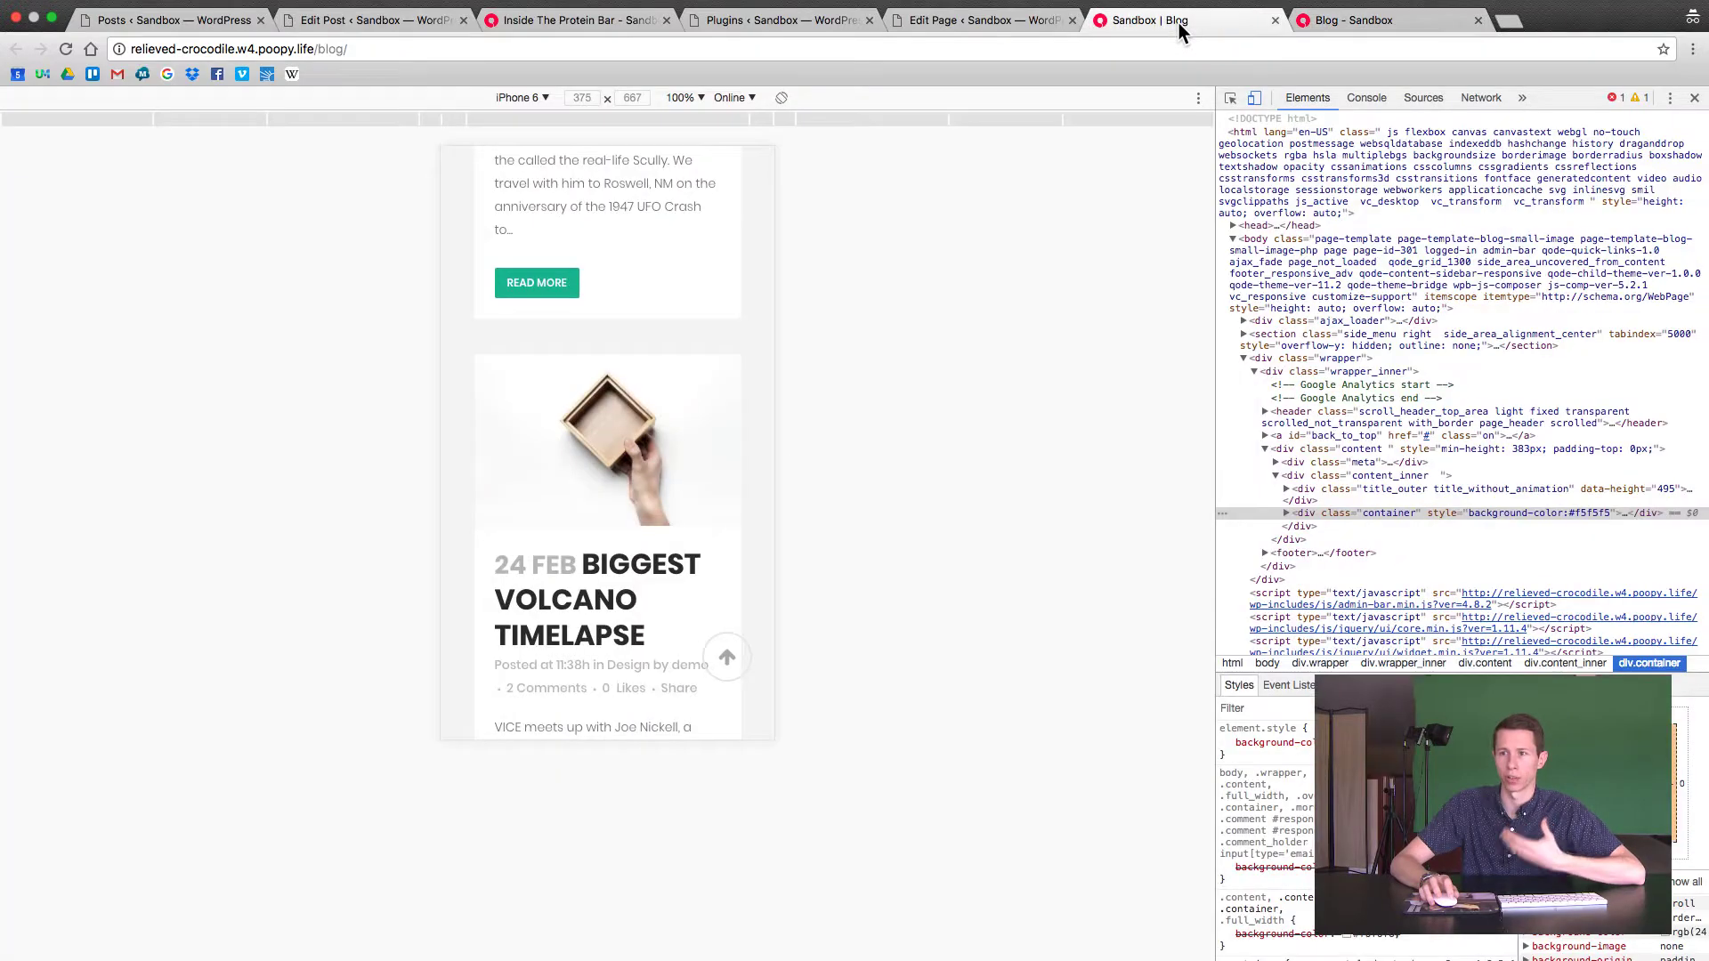
pyautogui.click(913, 28)
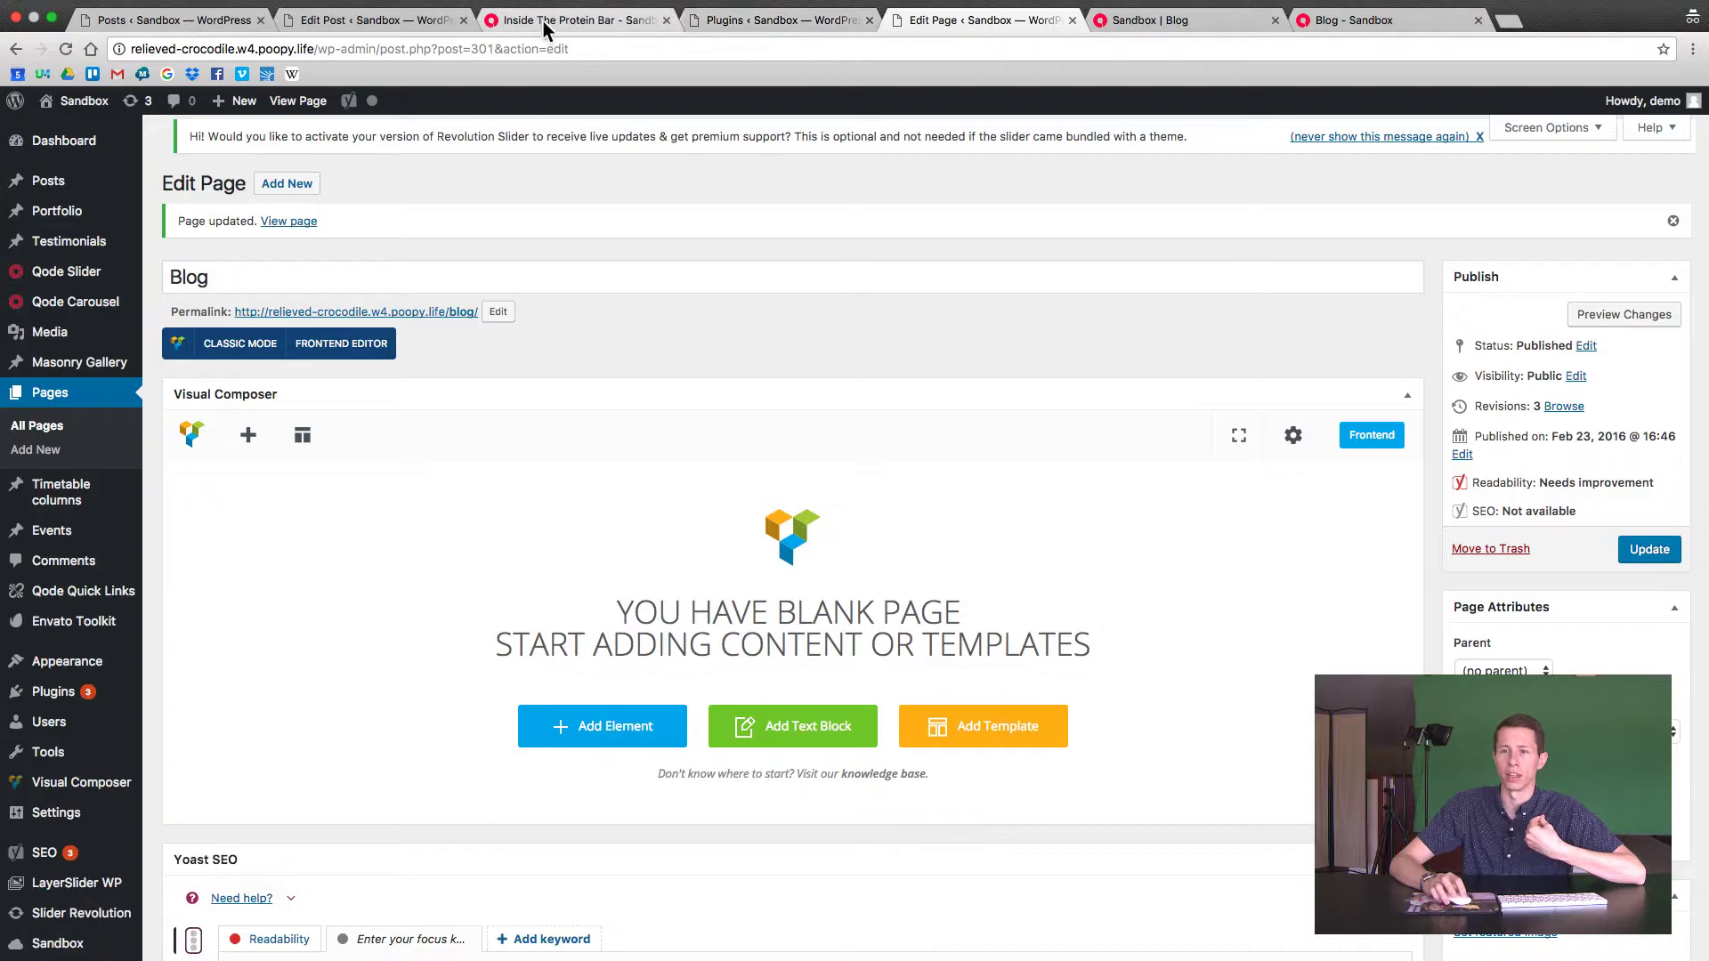
pyautogui.click(400, 23)
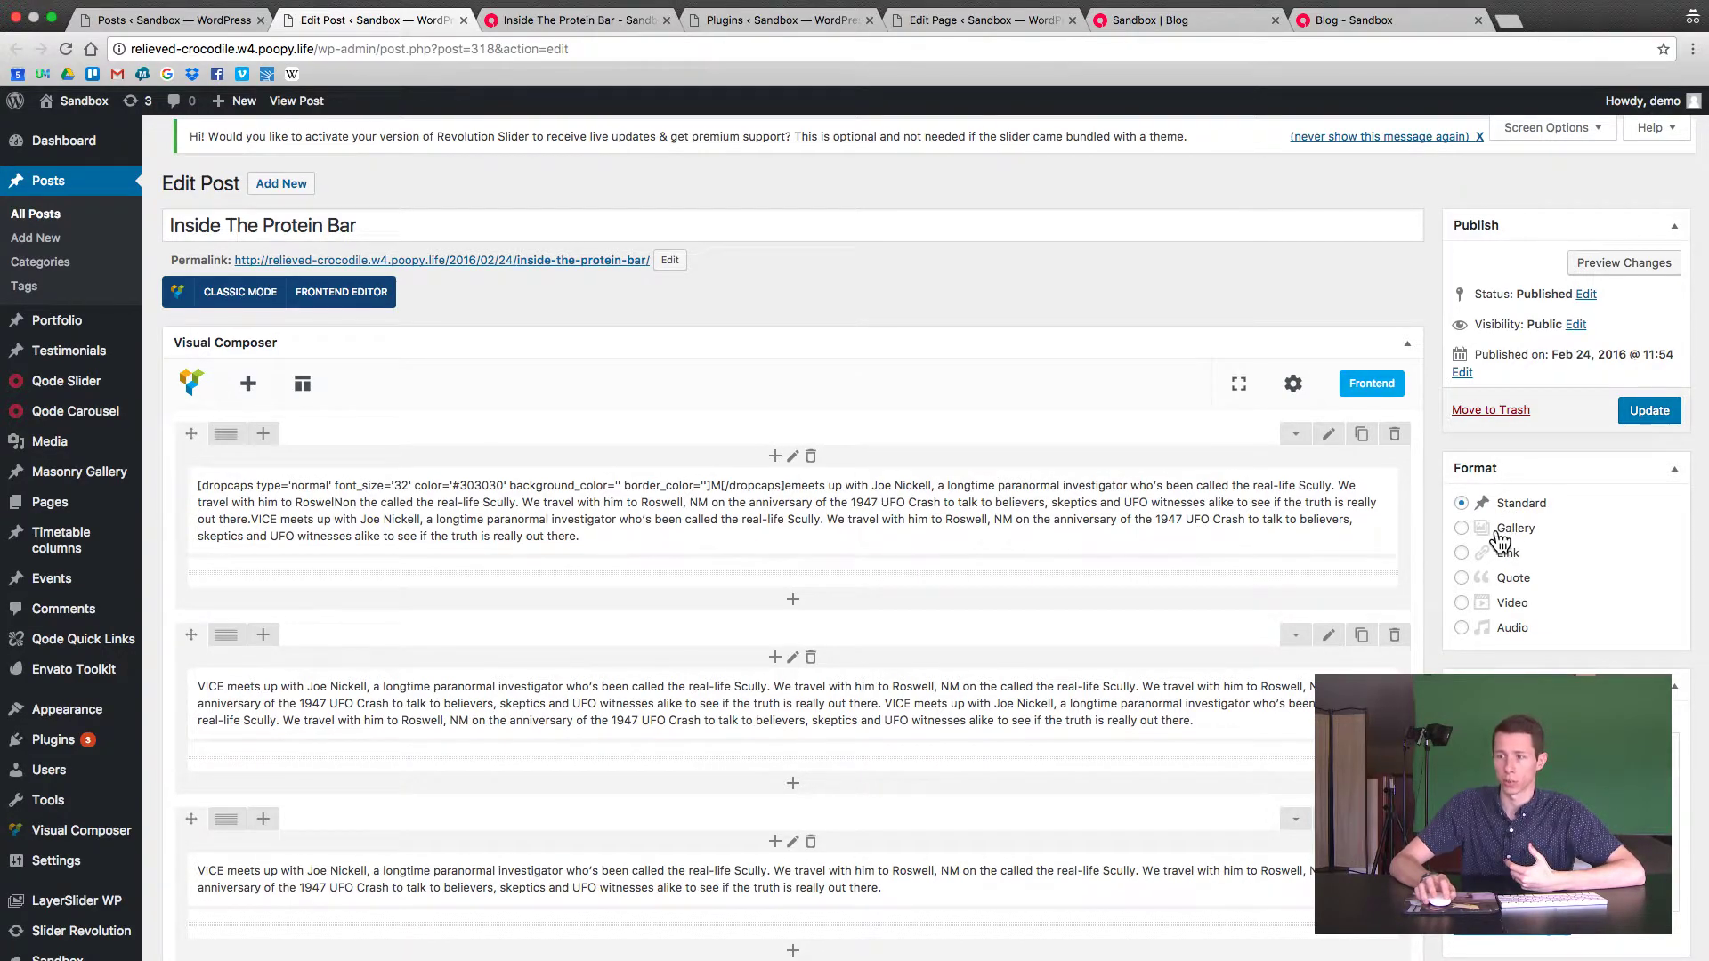
pyautogui.scroll(-8, 1435, 607)
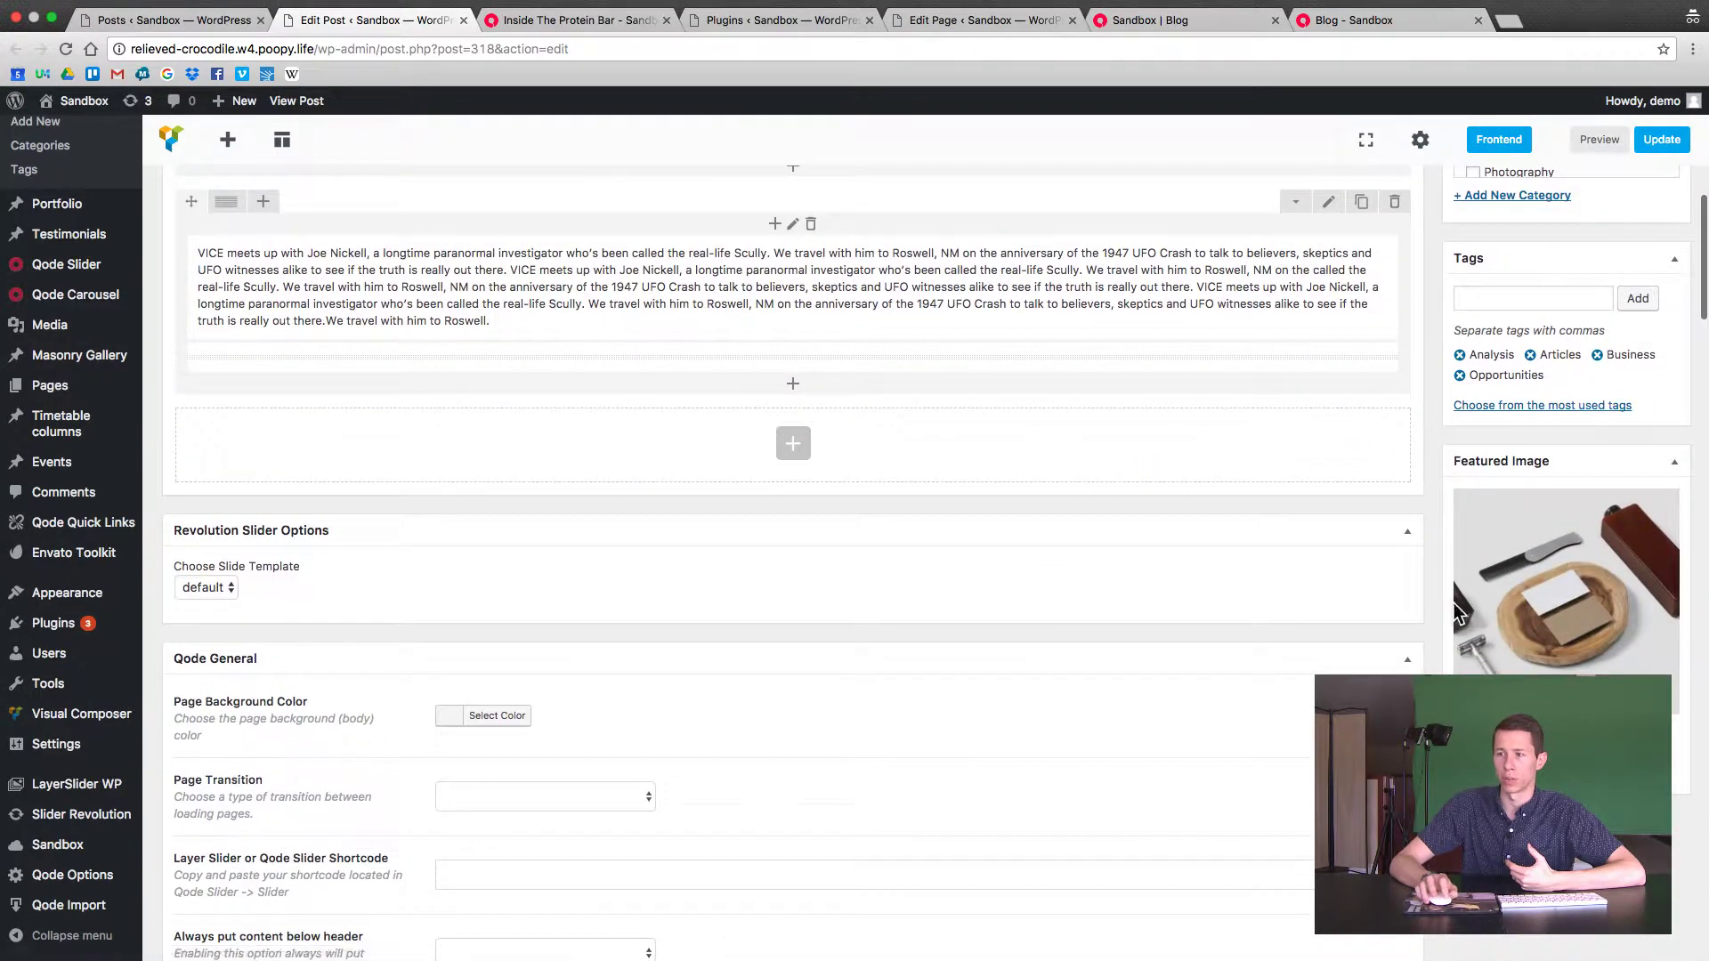
pyautogui.scroll(7, 1435, 516)
# Set the post format to Gallery and keep Slider as the gallery type.
pyautogui.click(1461, 336)
pyautogui.scroll(-6, 1435, 435)
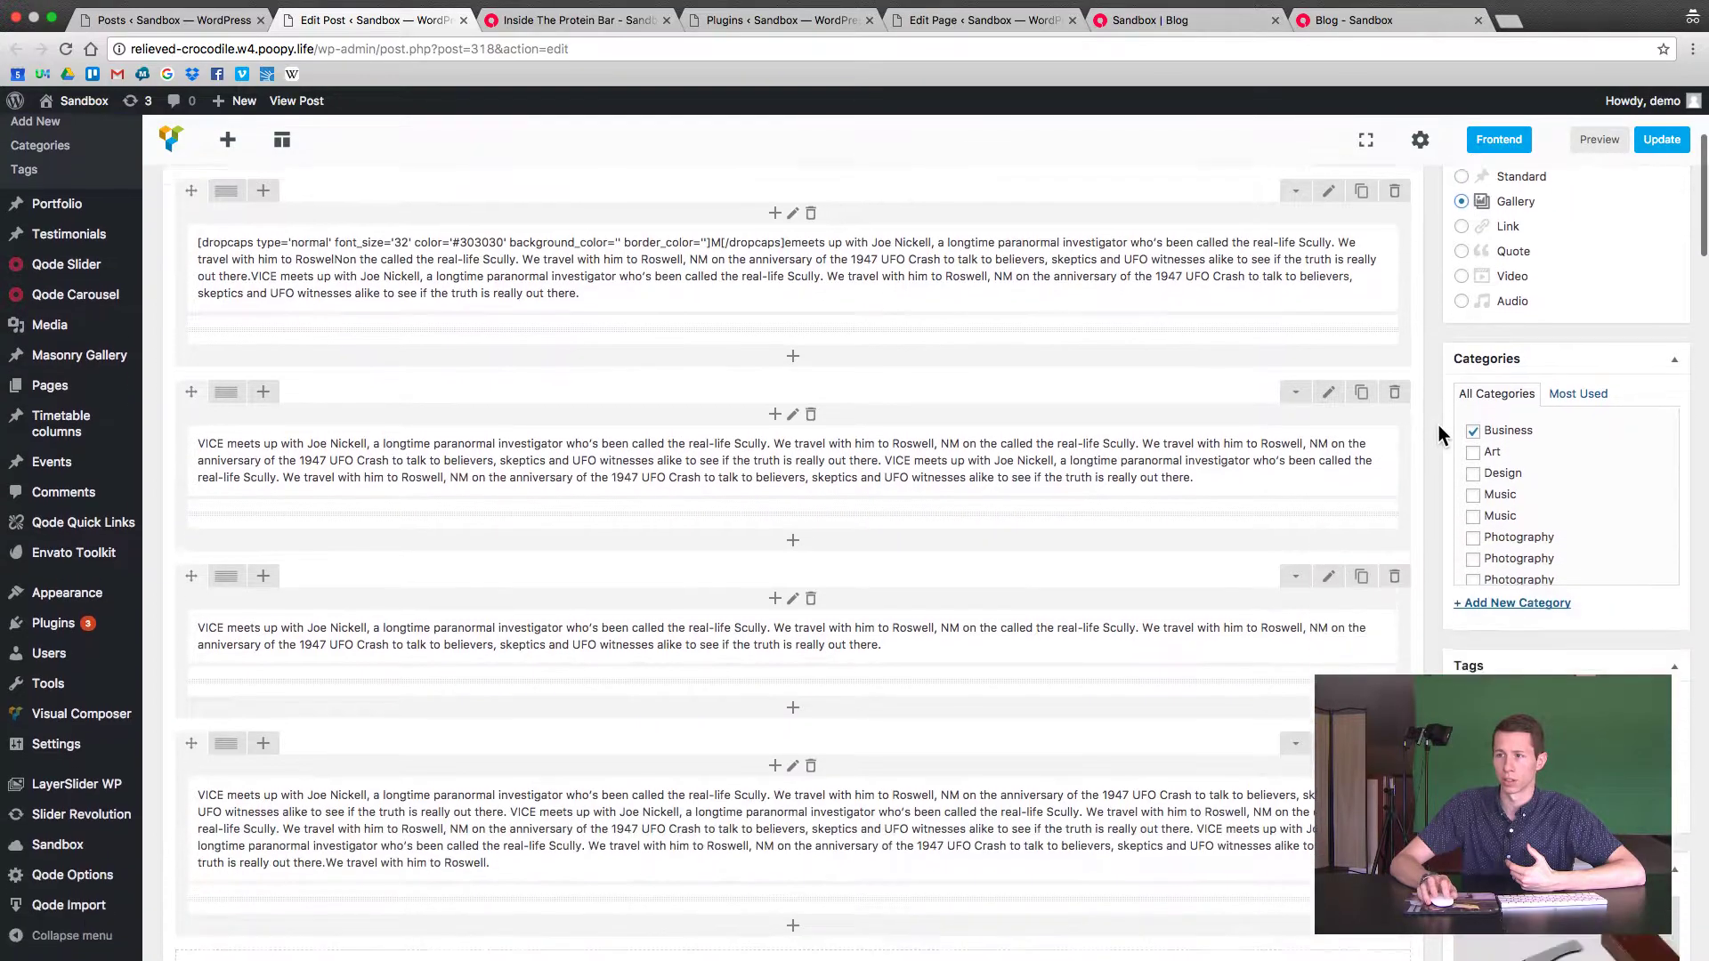
pyautogui.scroll(8, 1433, 435)
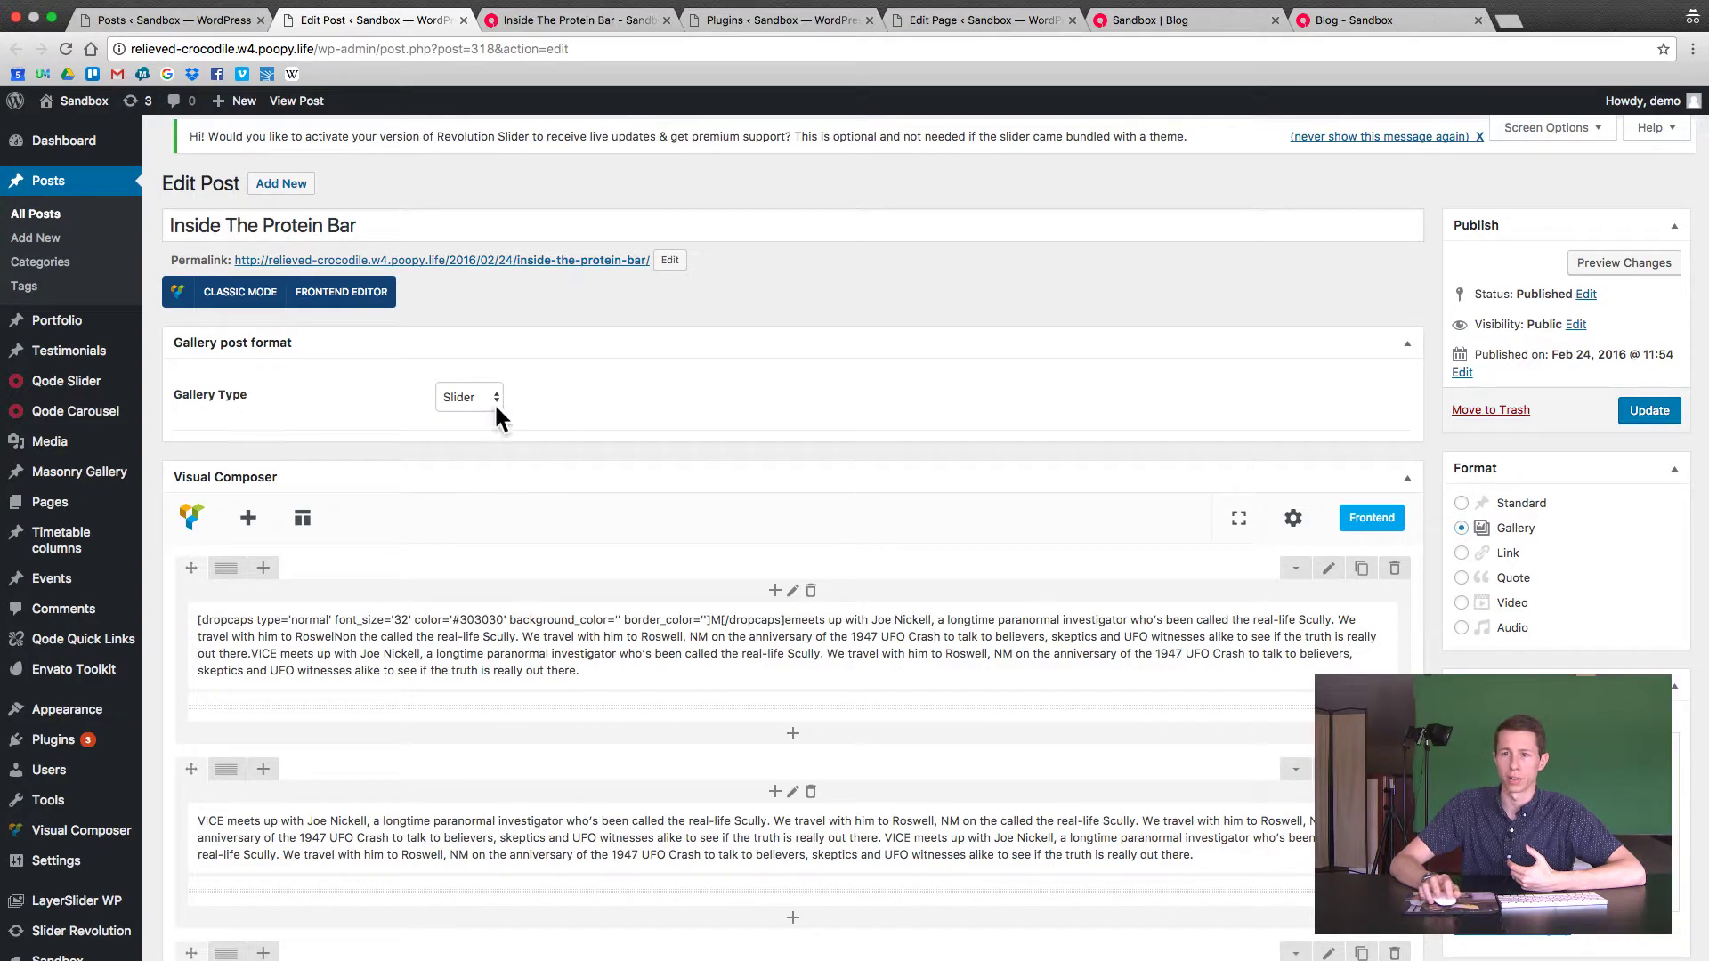
pyautogui.click(678, 322)
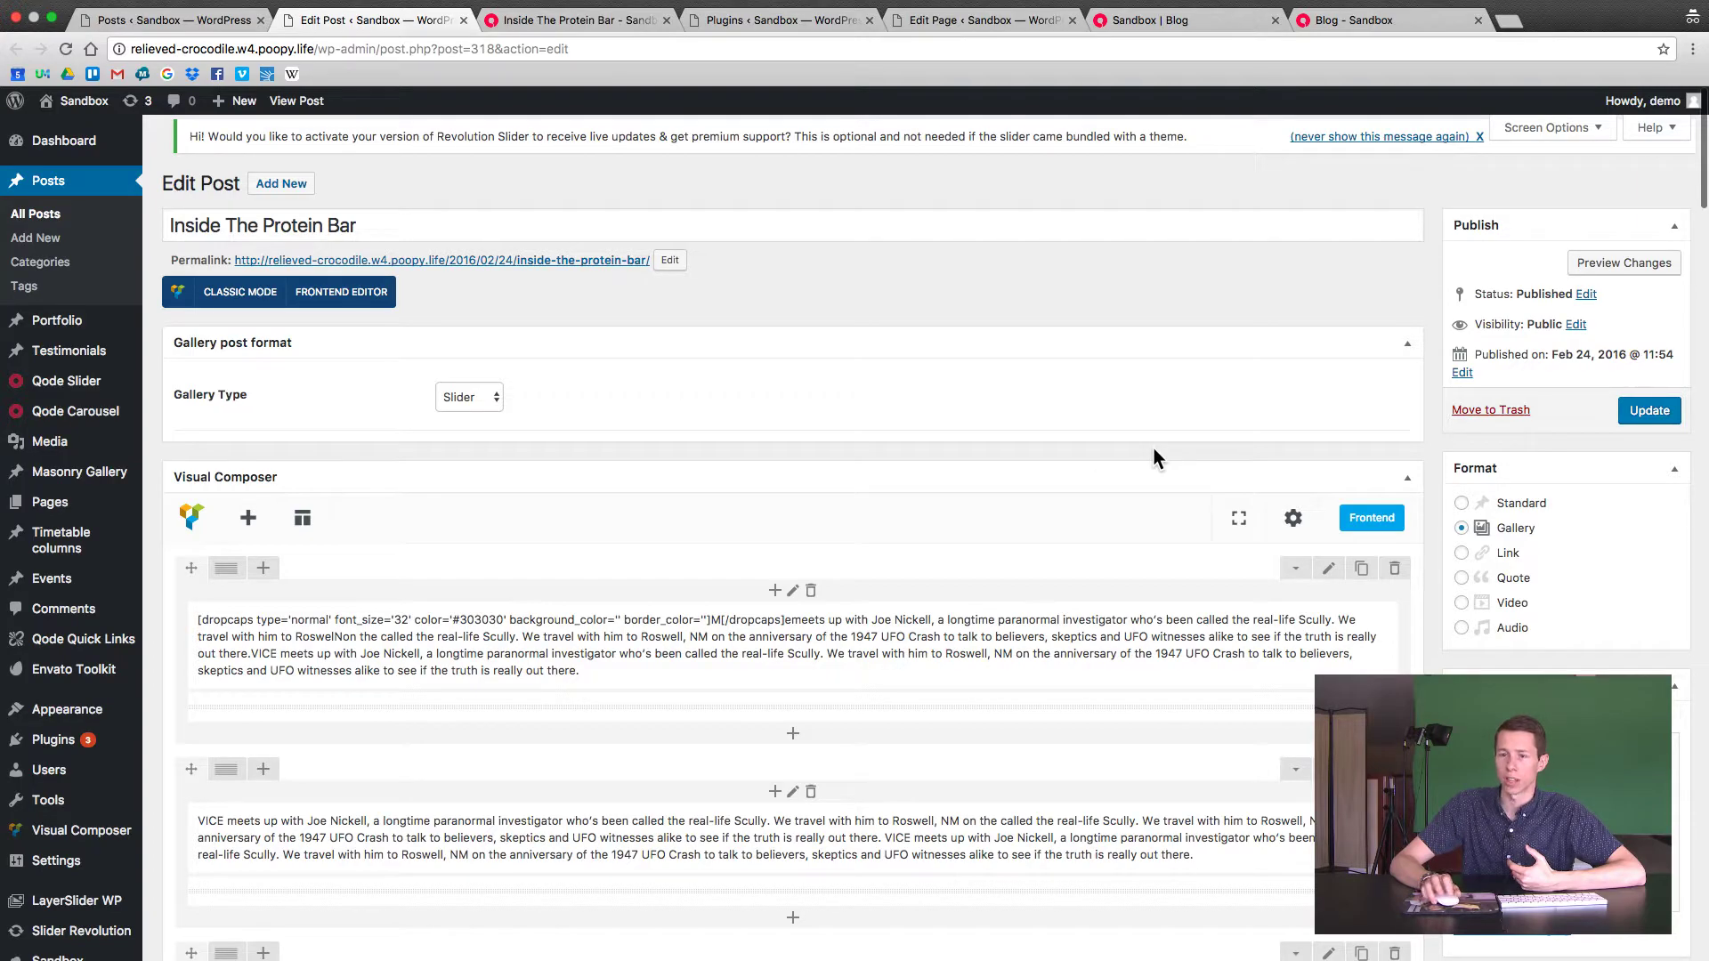
# Scroll through the Qode post option panels and back to the top.
pyautogui.scroll(-5, 1152, 446)
pyautogui.scroll(-6, 1430, 598)
pyautogui.scroll(-5, 1431, 599)
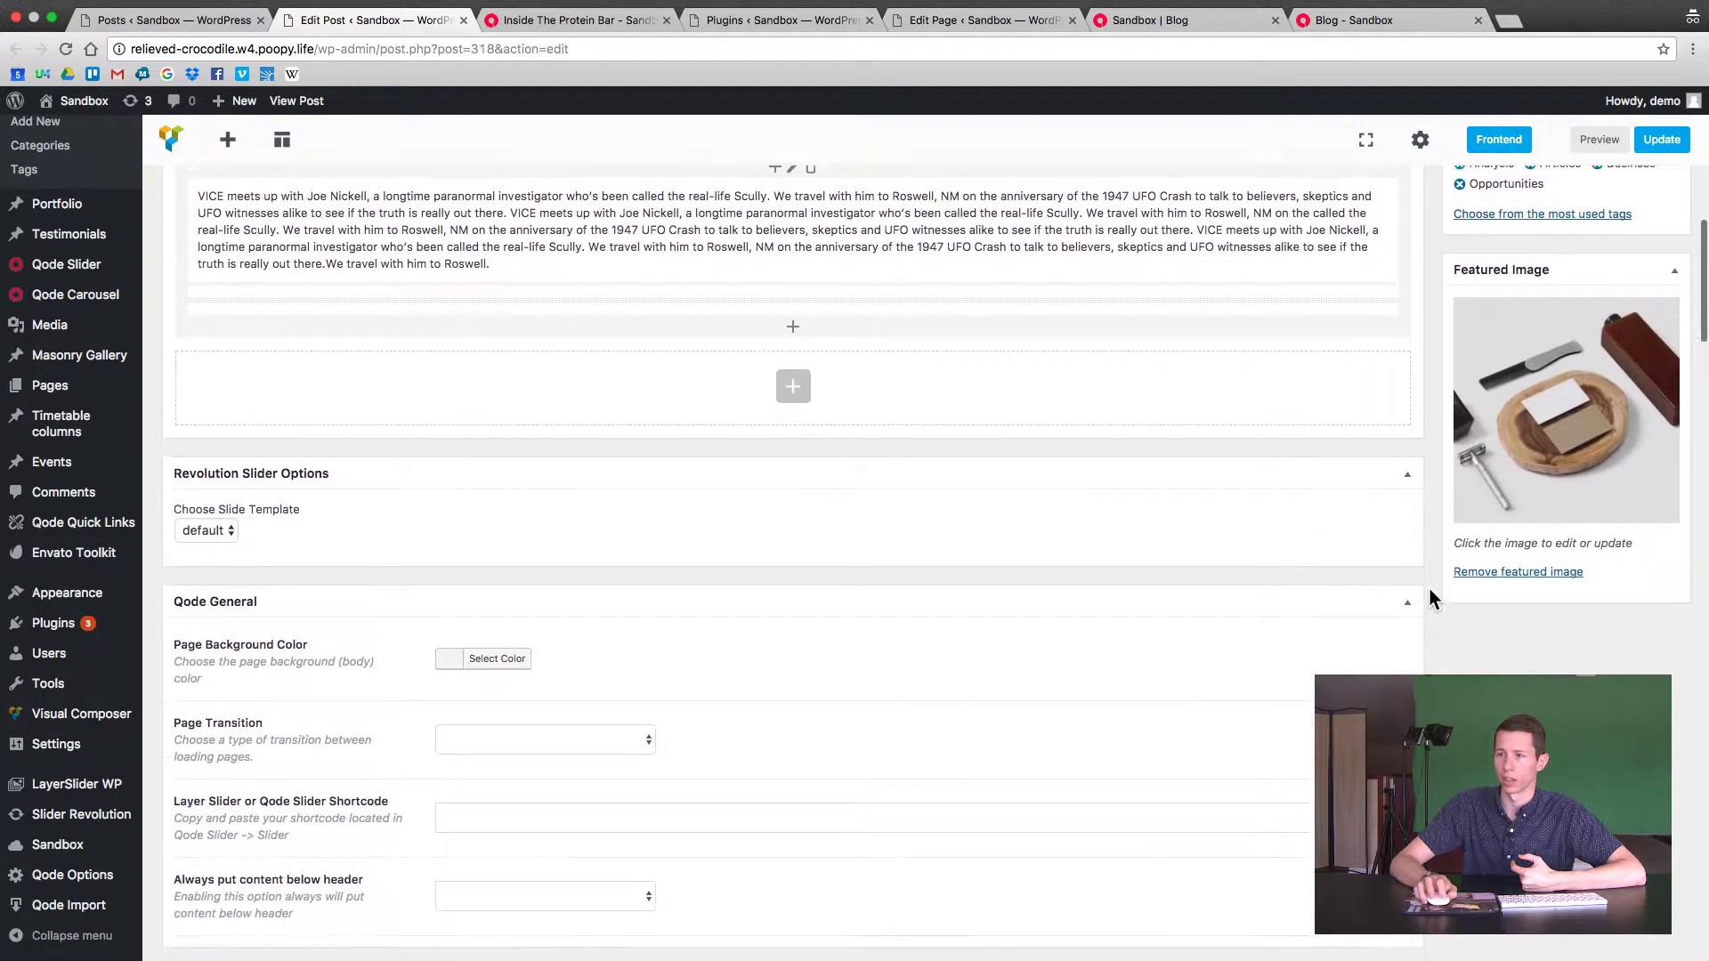
pyautogui.scroll(-13, 1430, 598)
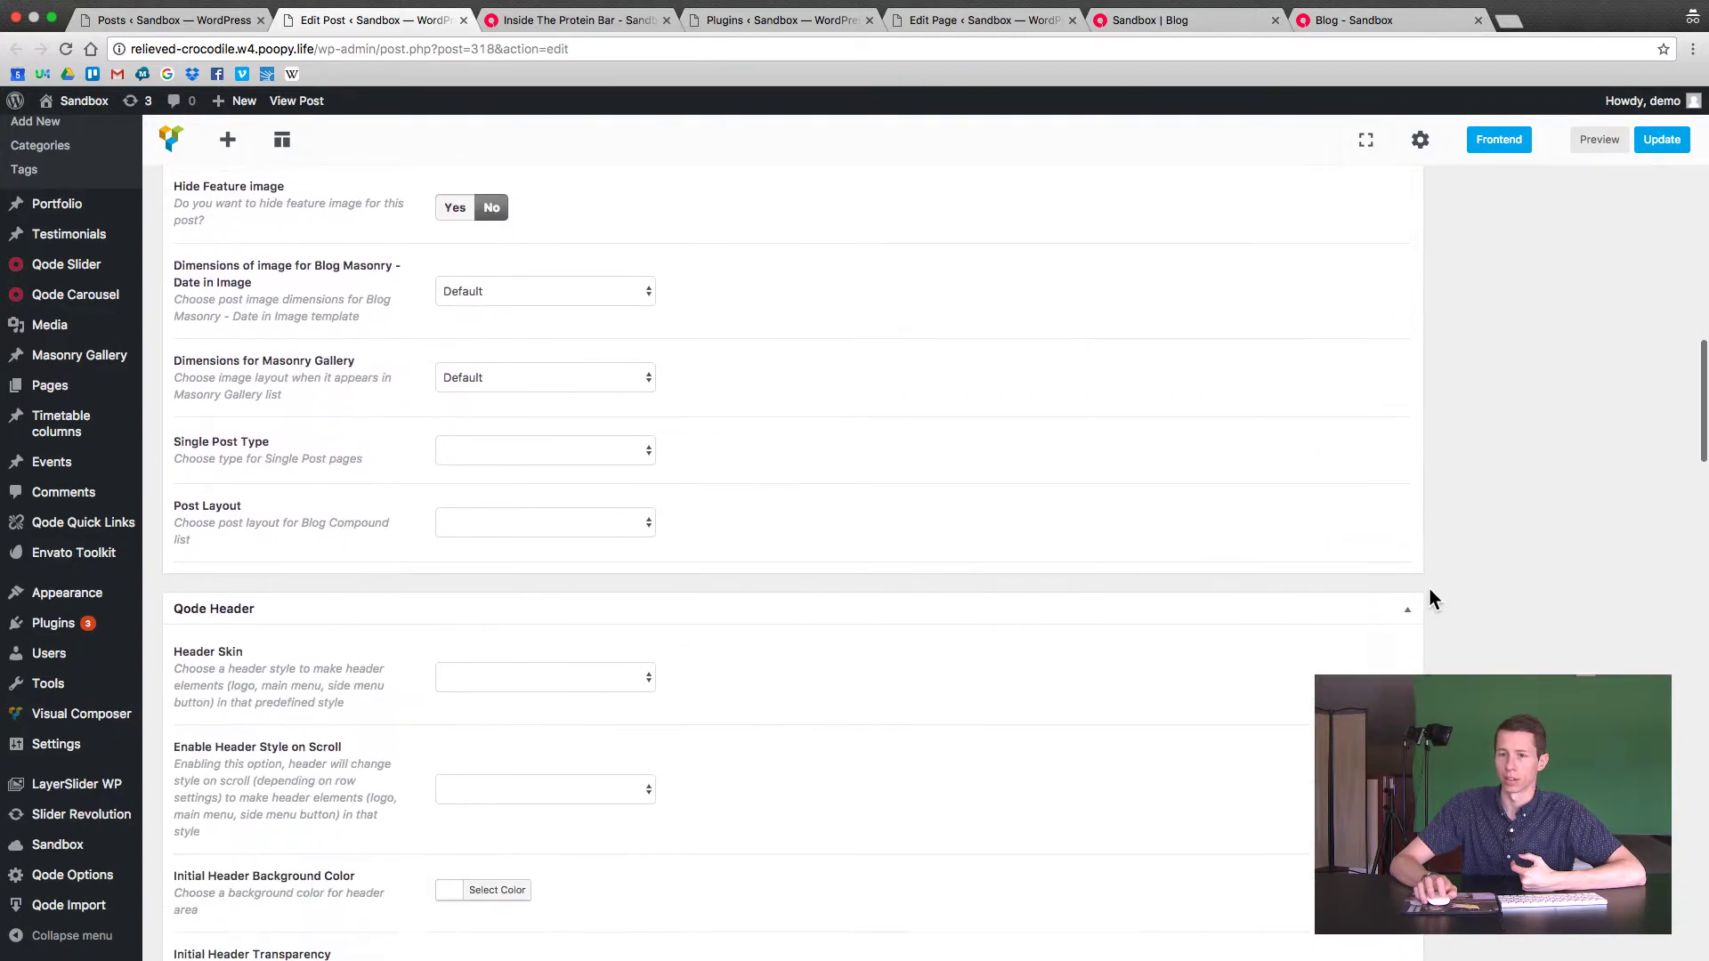
pyautogui.scroll(-14, 1430, 598)
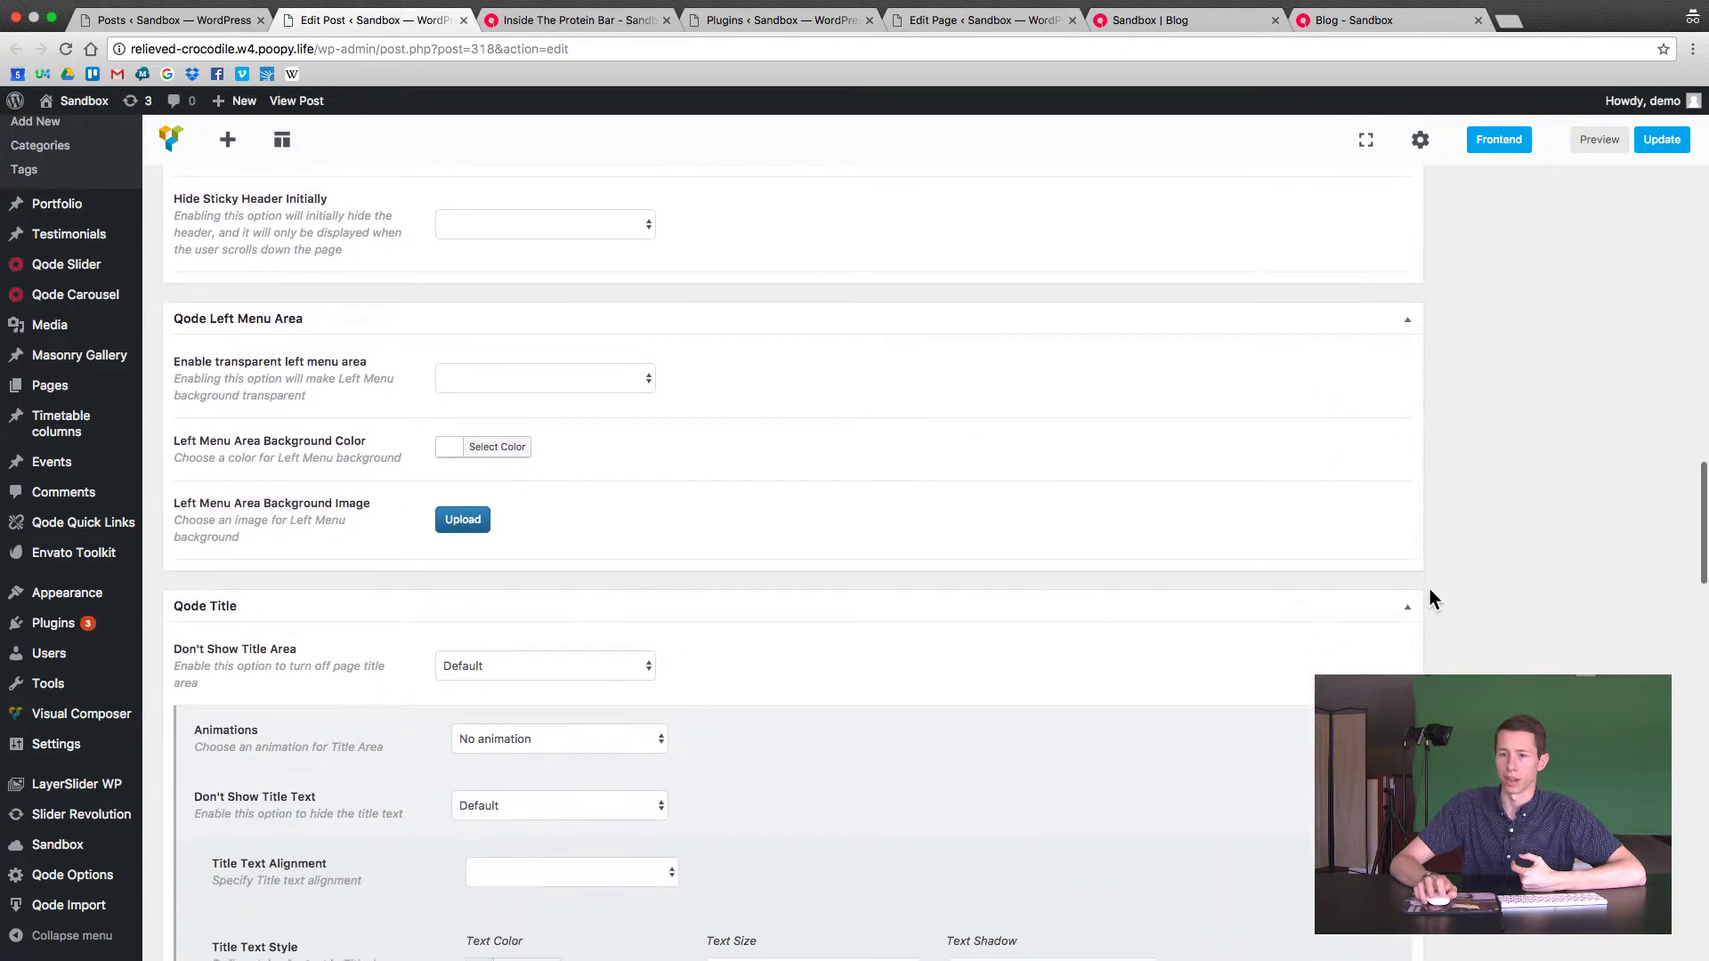
pyautogui.scroll(13, 1431, 598)
pyautogui.scroll(20, 1430, 598)
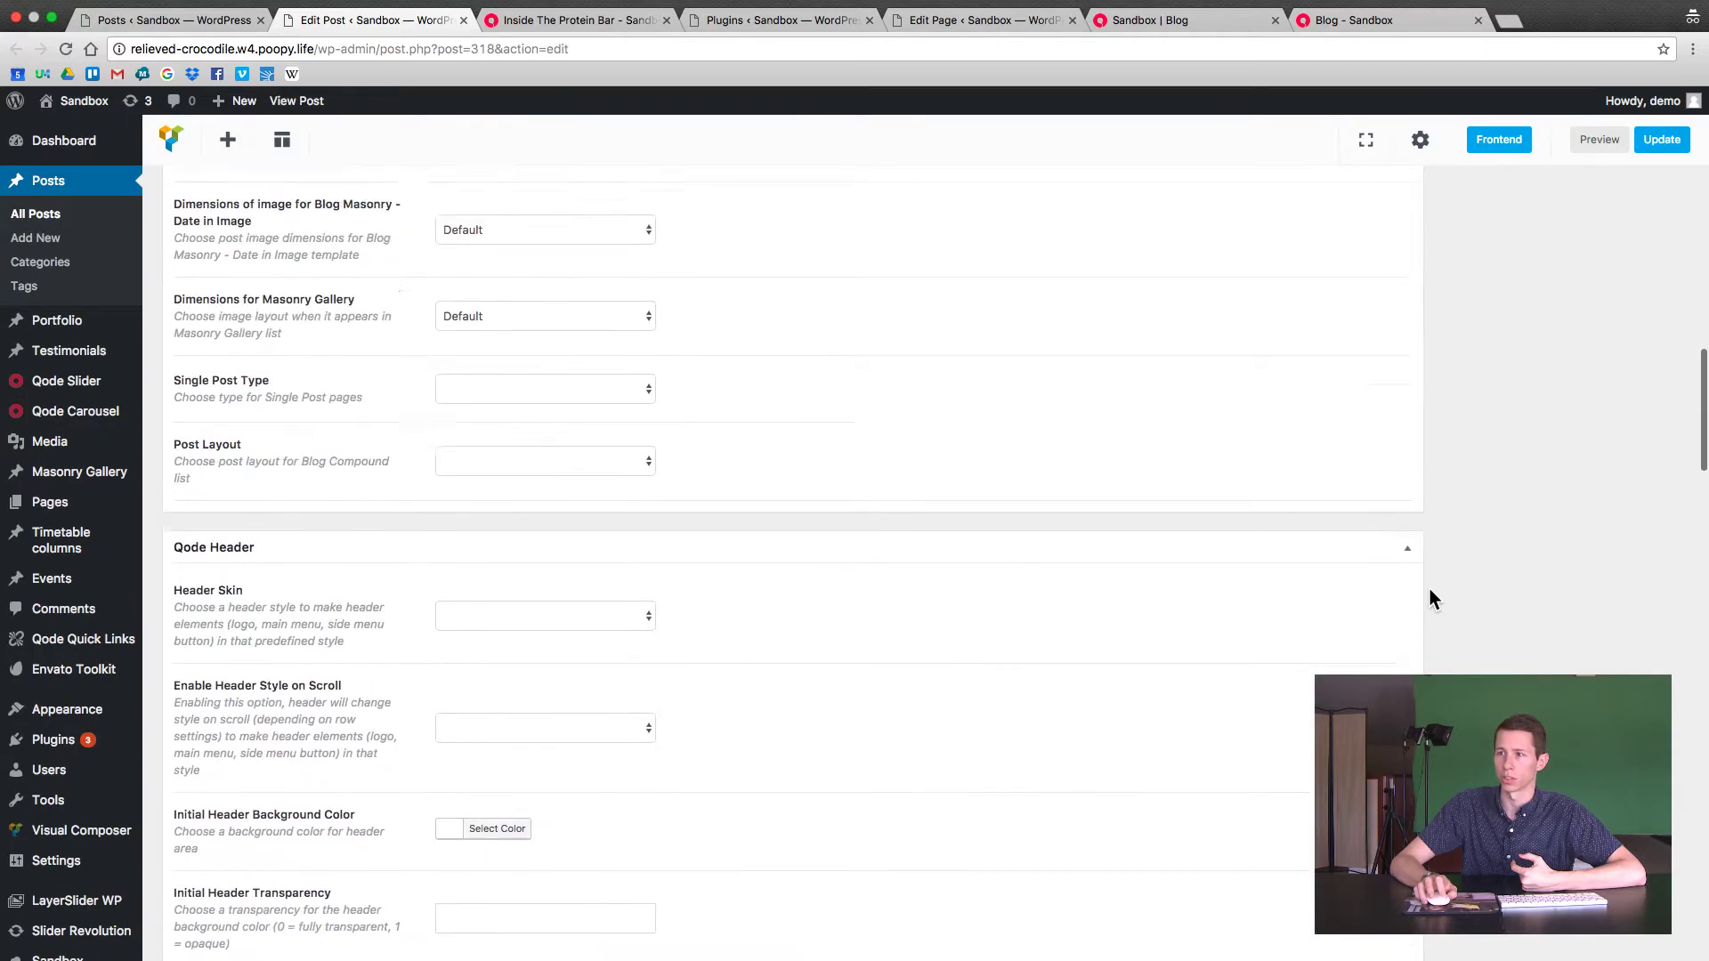
pyautogui.scroll(7, 1430, 598)
# Update the post so it saves with the Gallery format and Slider type.
pyautogui.click(1650, 411)
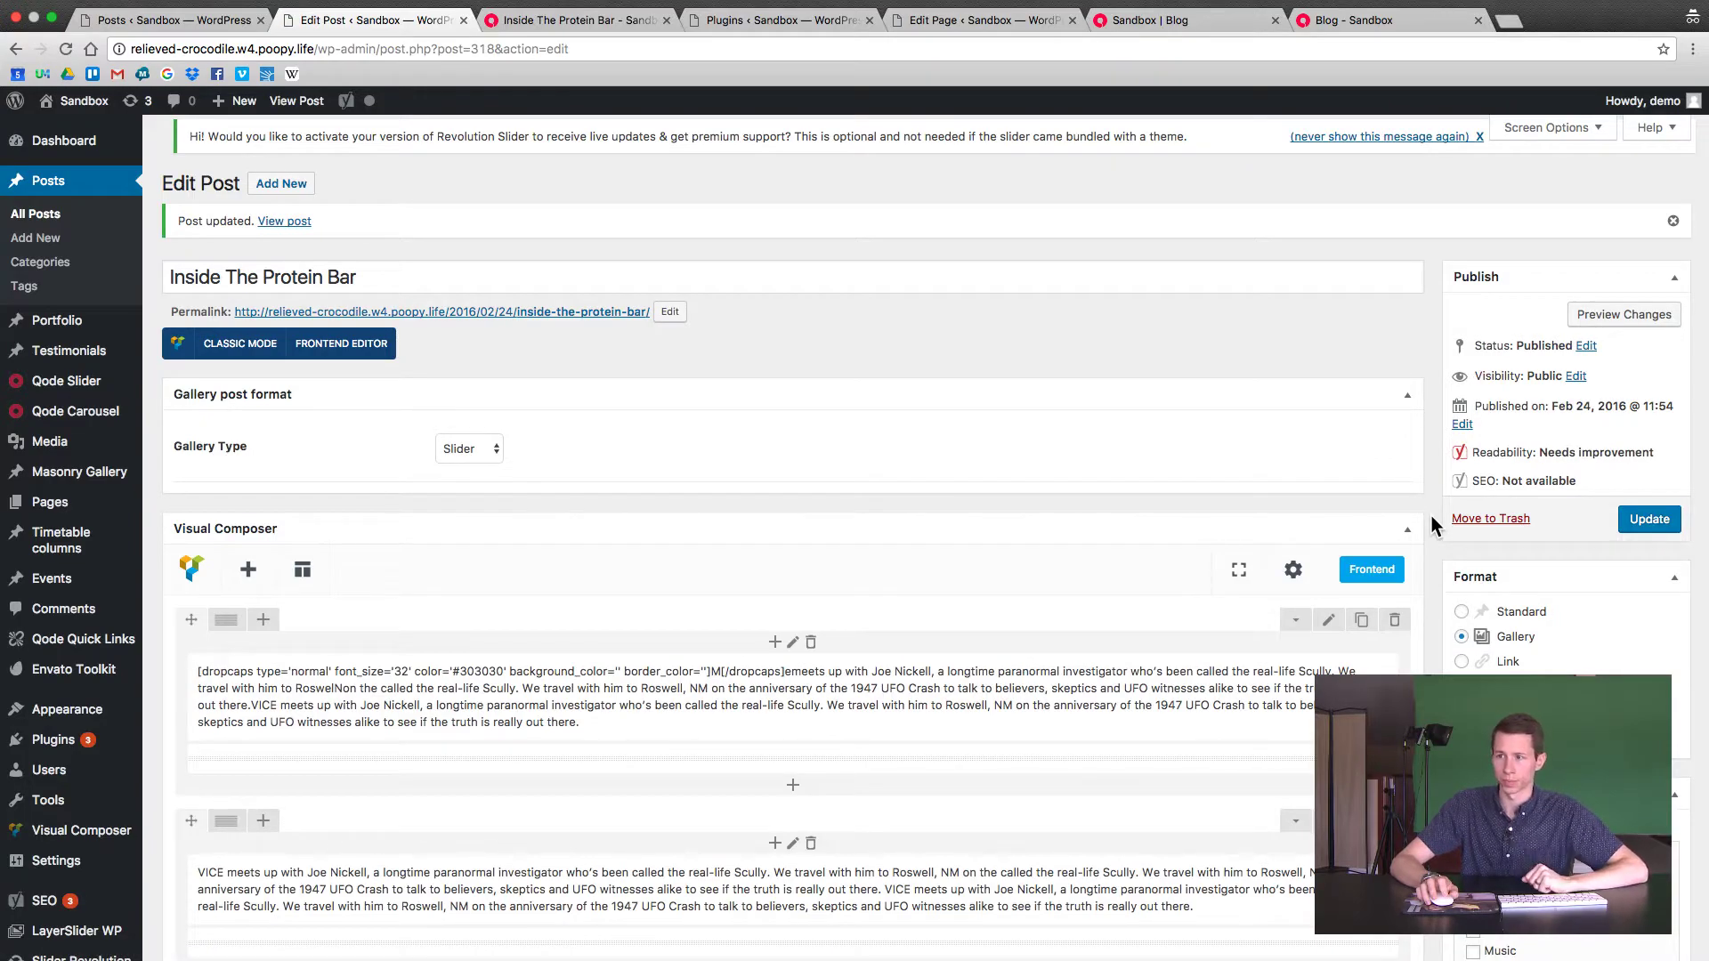
pyautogui.scroll(-5, 1432, 515)
# Switch the post format back to Standard and scroll down to the Featured Image box.
pyautogui.scroll(-6, 1432, 515)
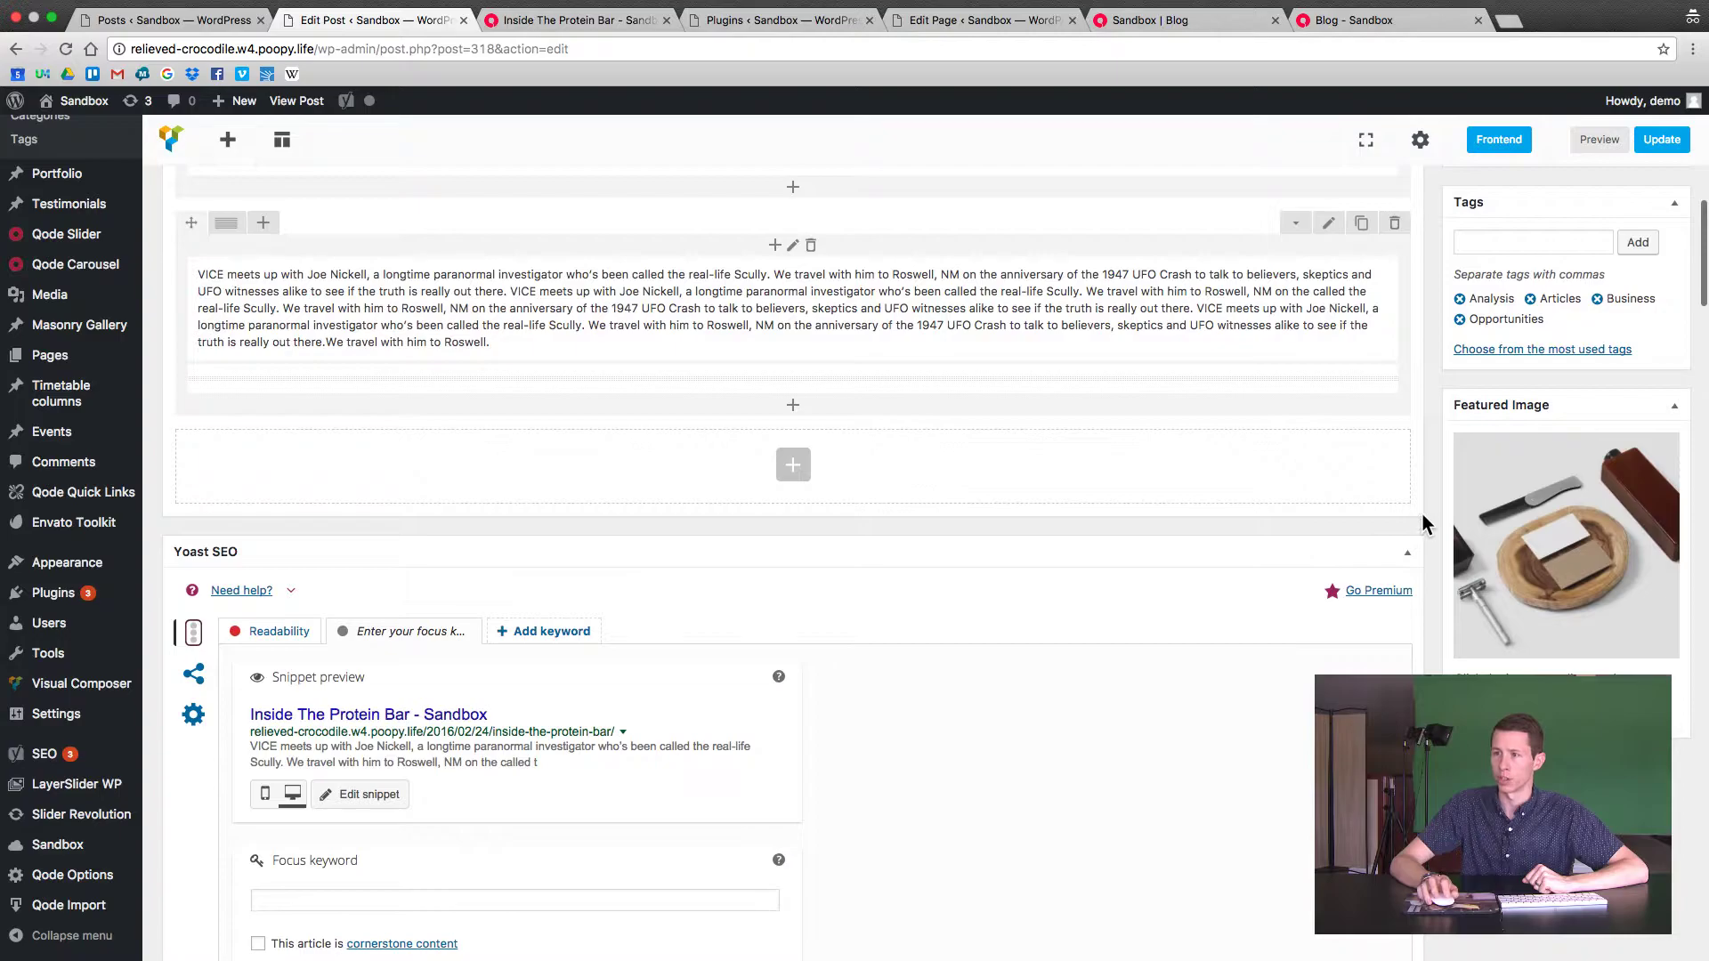
pyautogui.scroll(5, 1422, 524)
pyautogui.scroll(5, 1423, 517)
pyautogui.scroll(1, 1420, 524)
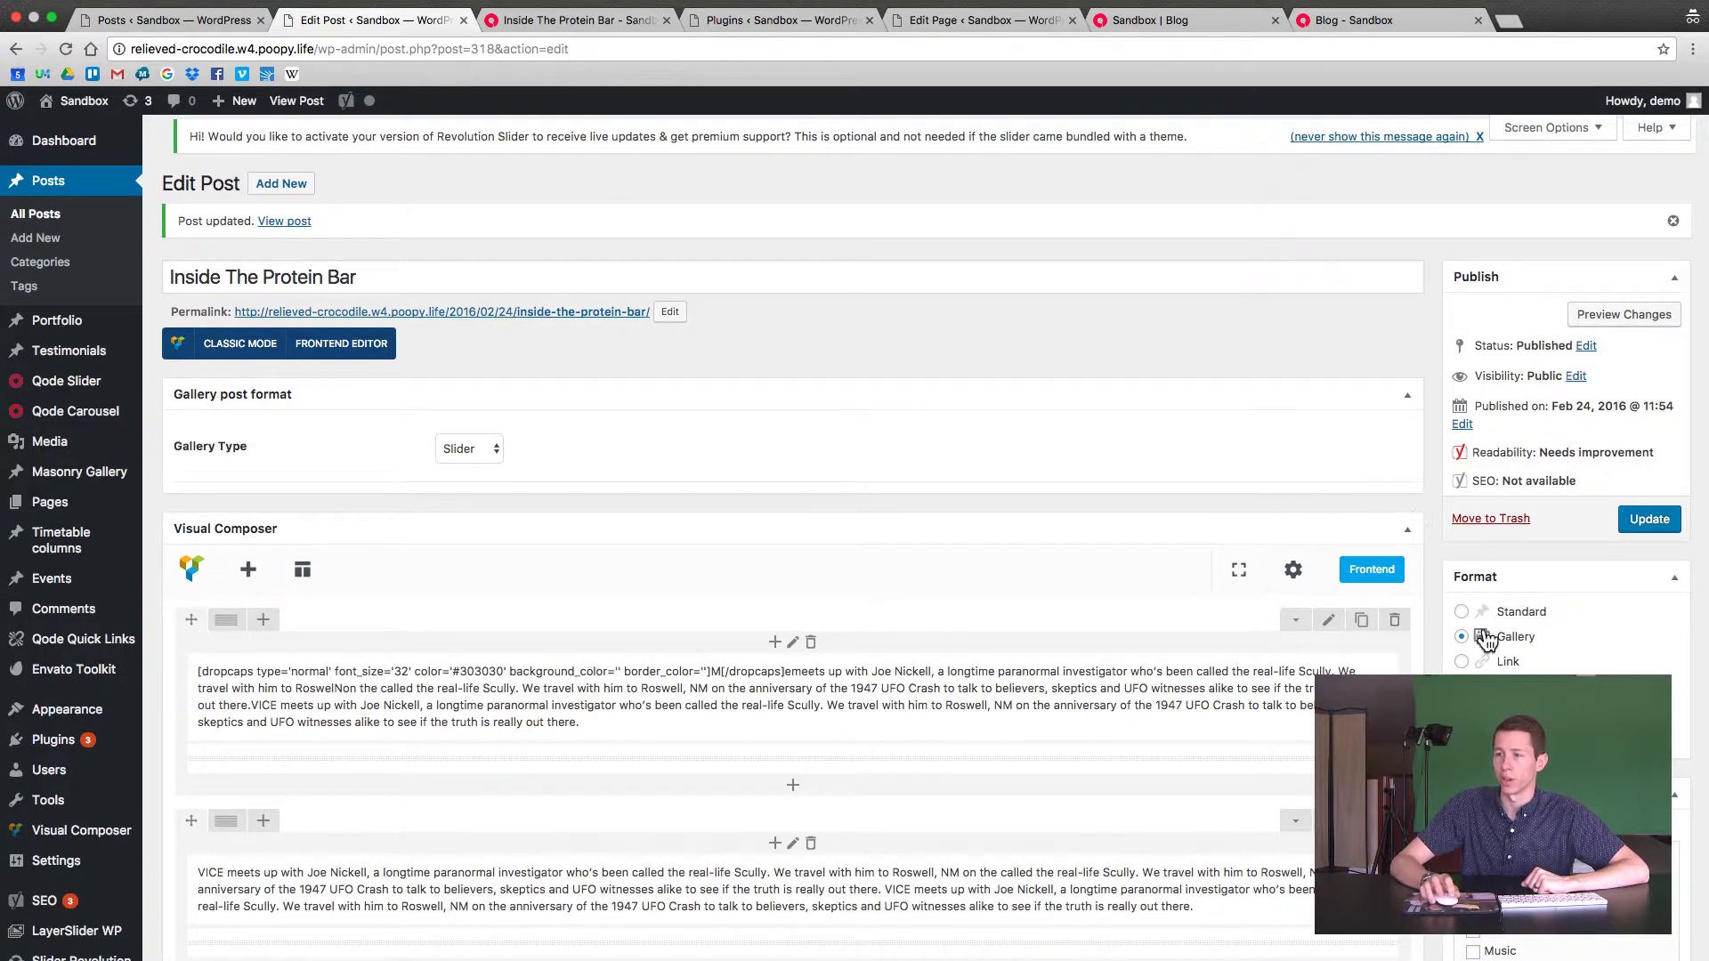
pyautogui.click(1462, 612)
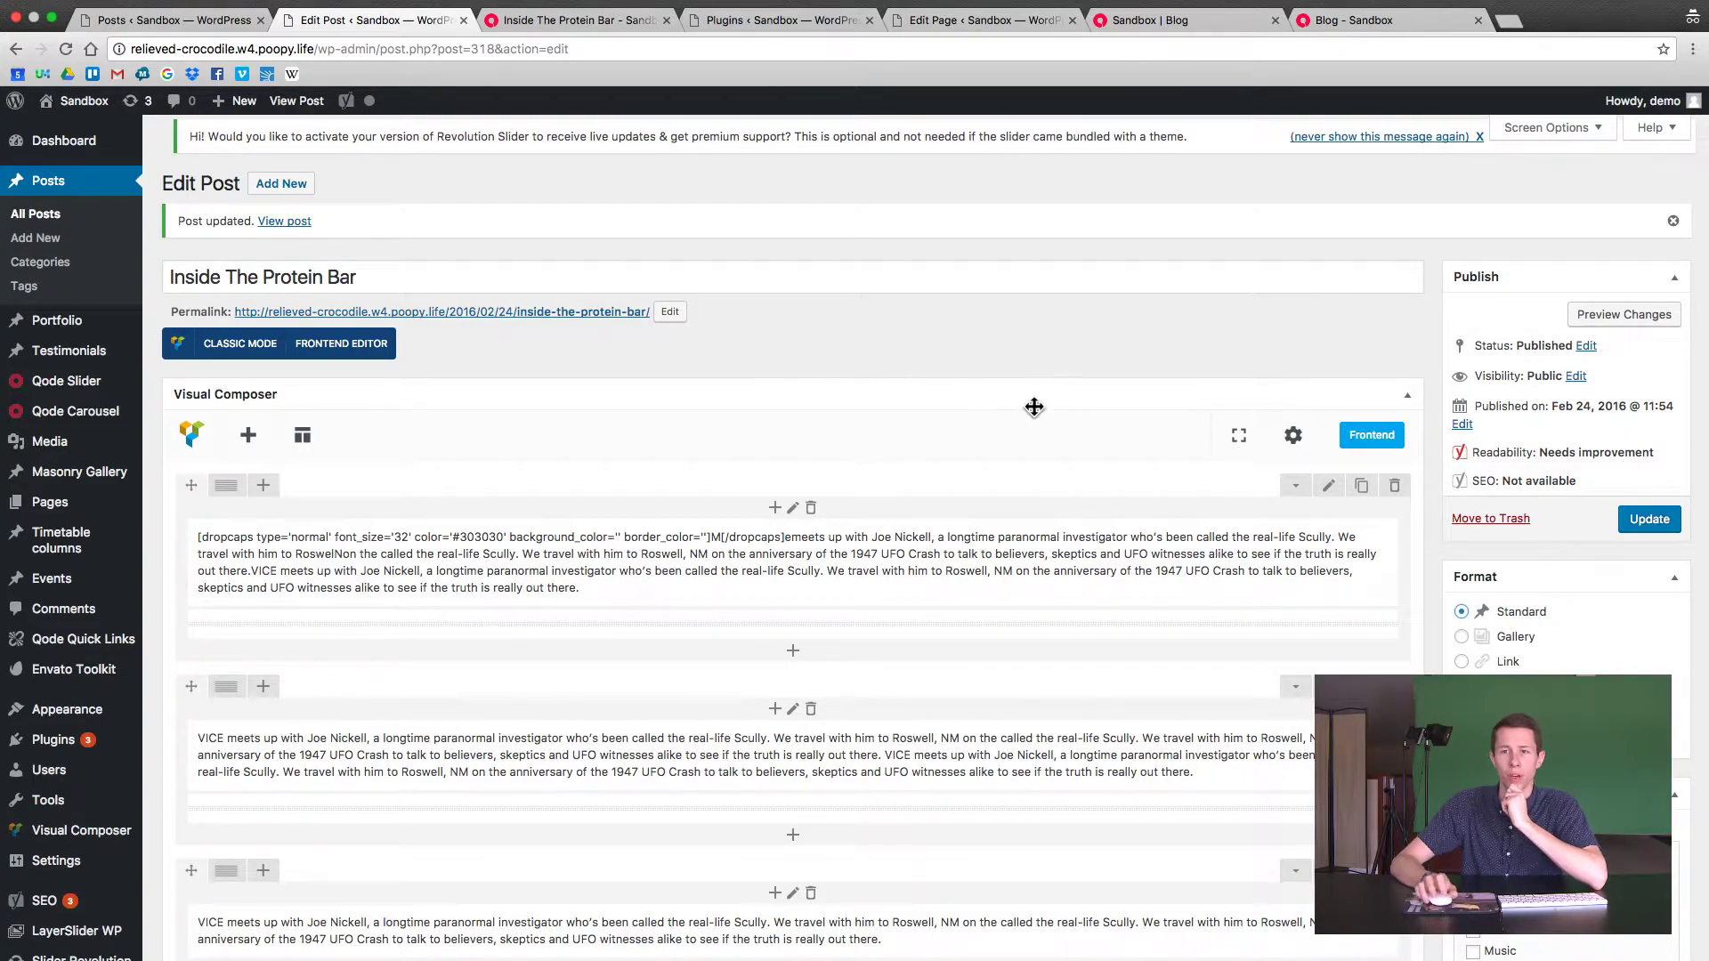
pyautogui.scroll(-5, 1051, 409)
pyautogui.scroll(-6, 1069, 414)
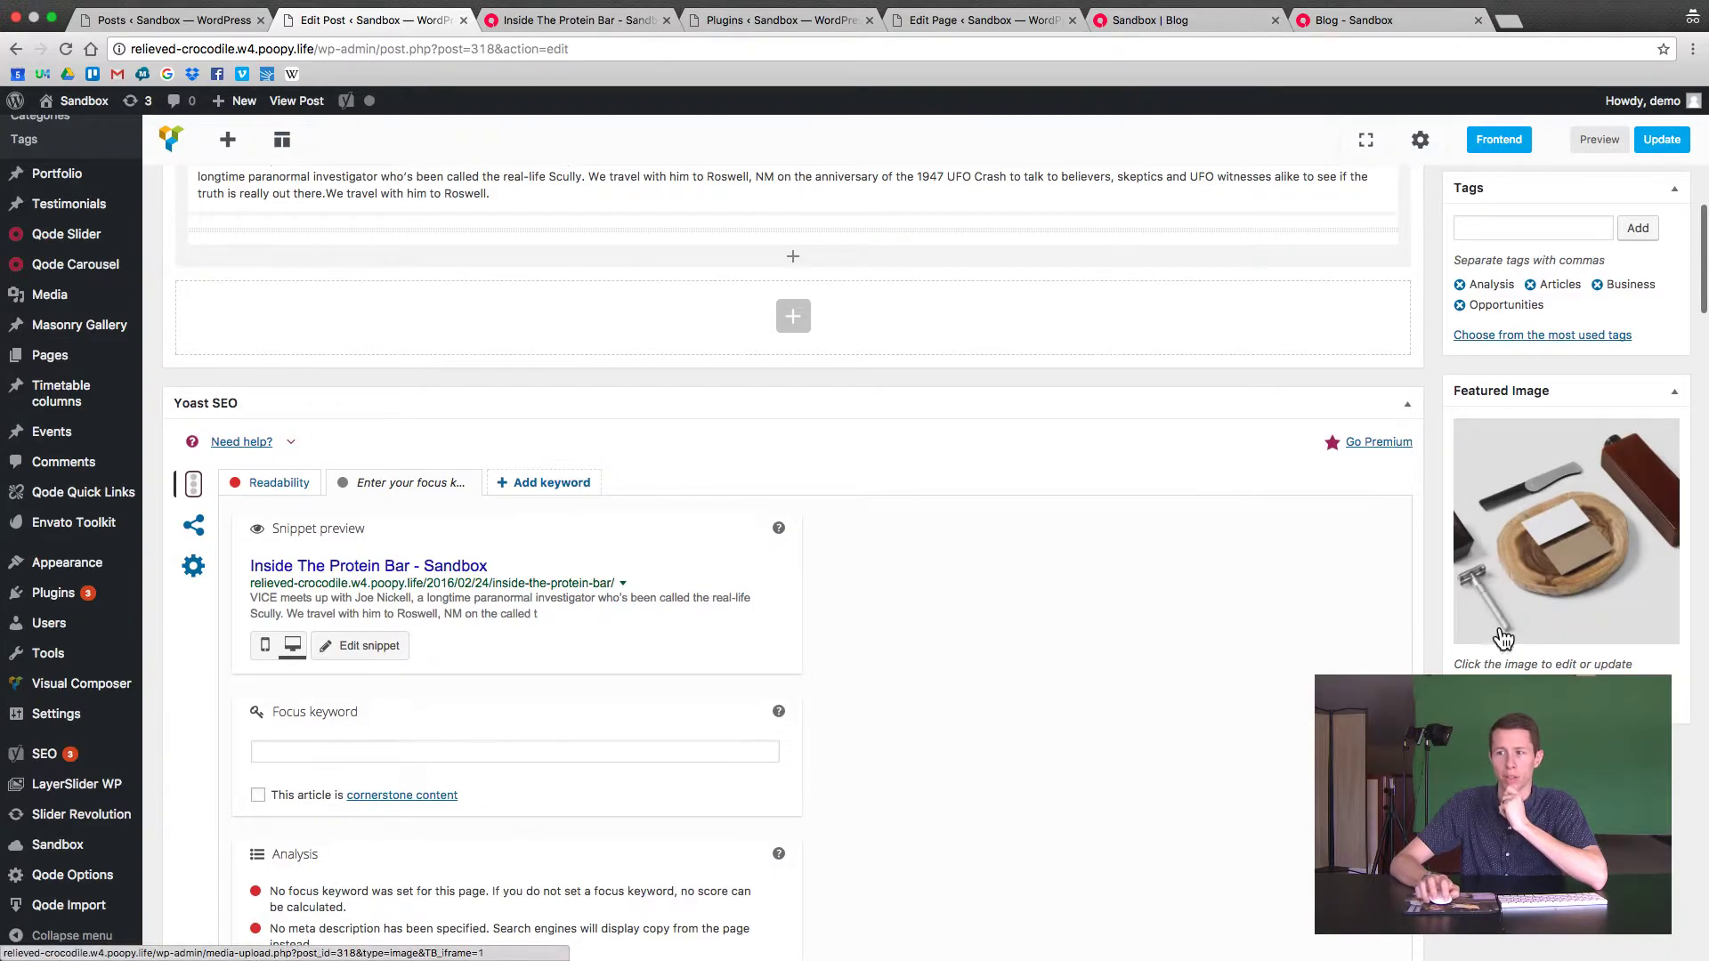
# Close the featured image library, keeping b-inside-the-protein-bar.jpg, and update the post.
pyautogui.click(1509, 595)
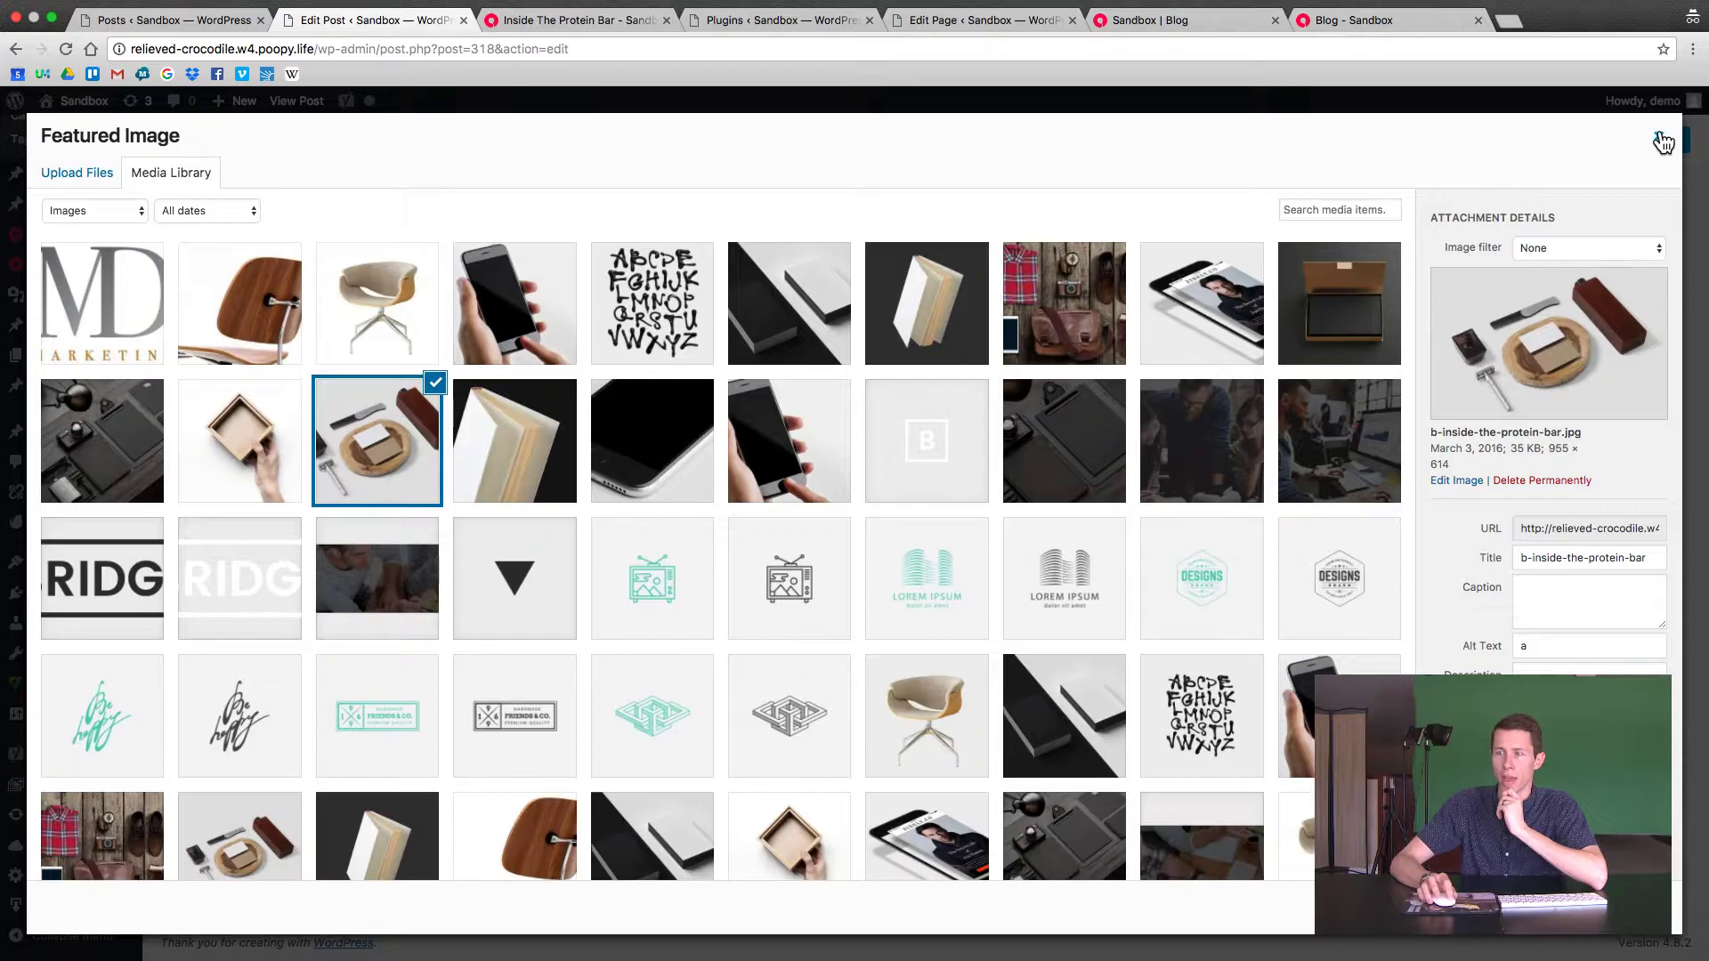
pyautogui.click(1658, 136)
pyautogui.click(1660, 140)
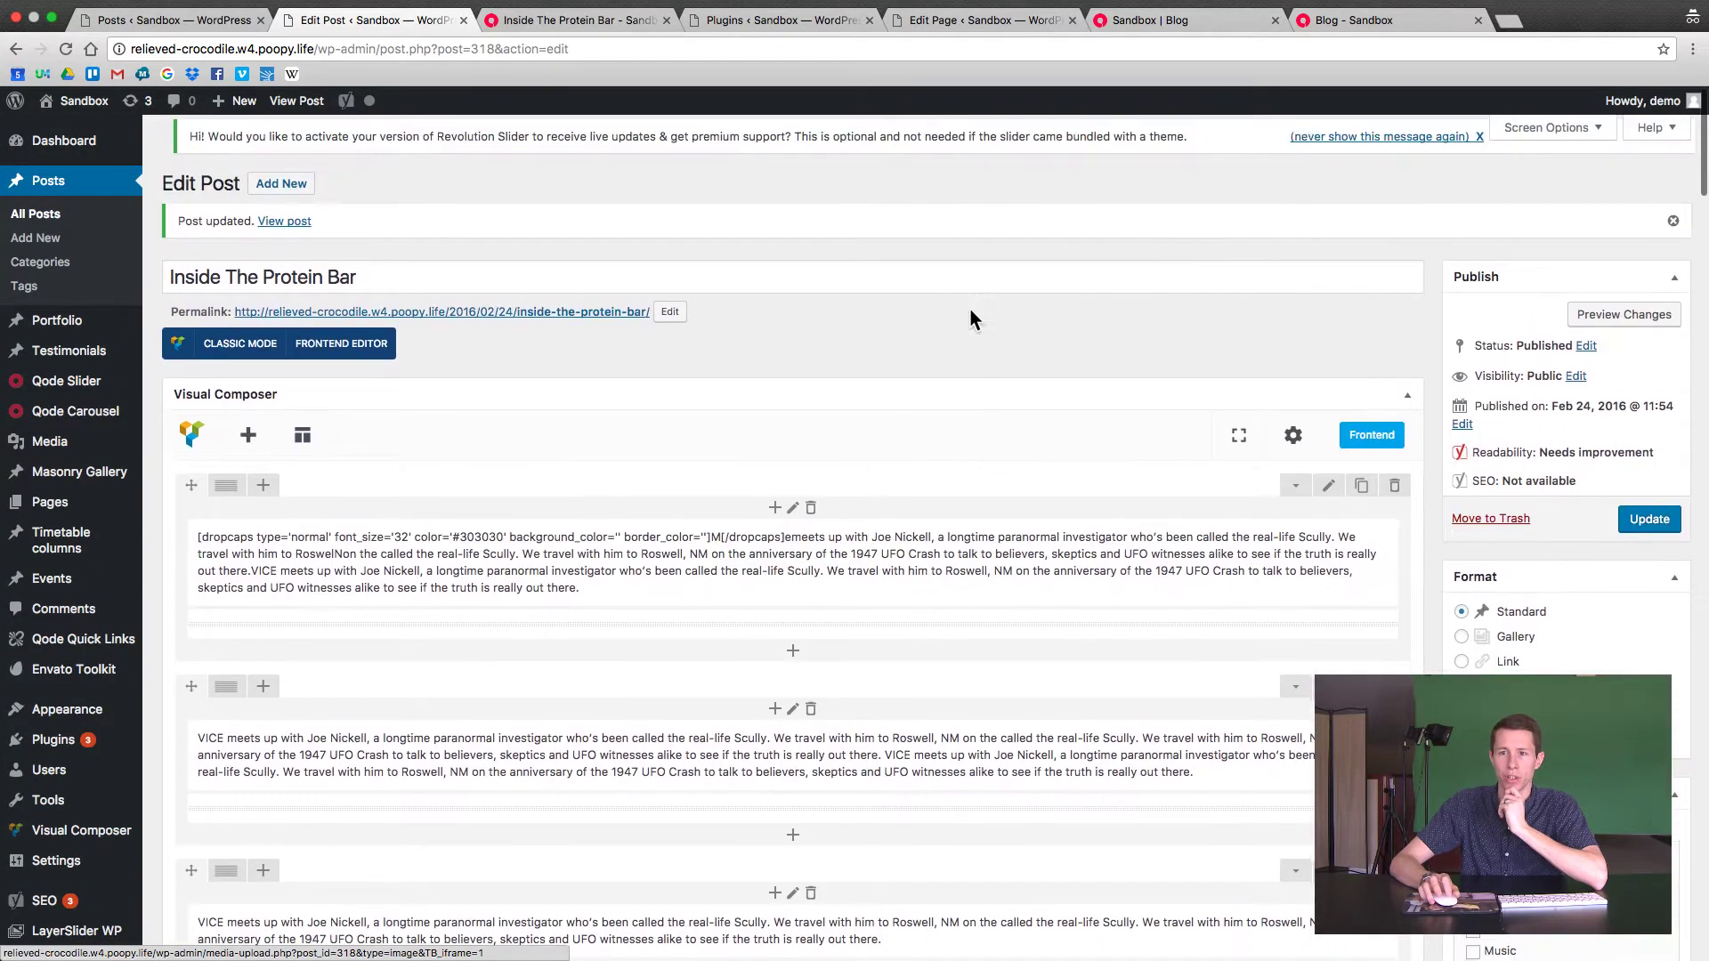
pyautogui.moveTo(785, 557)
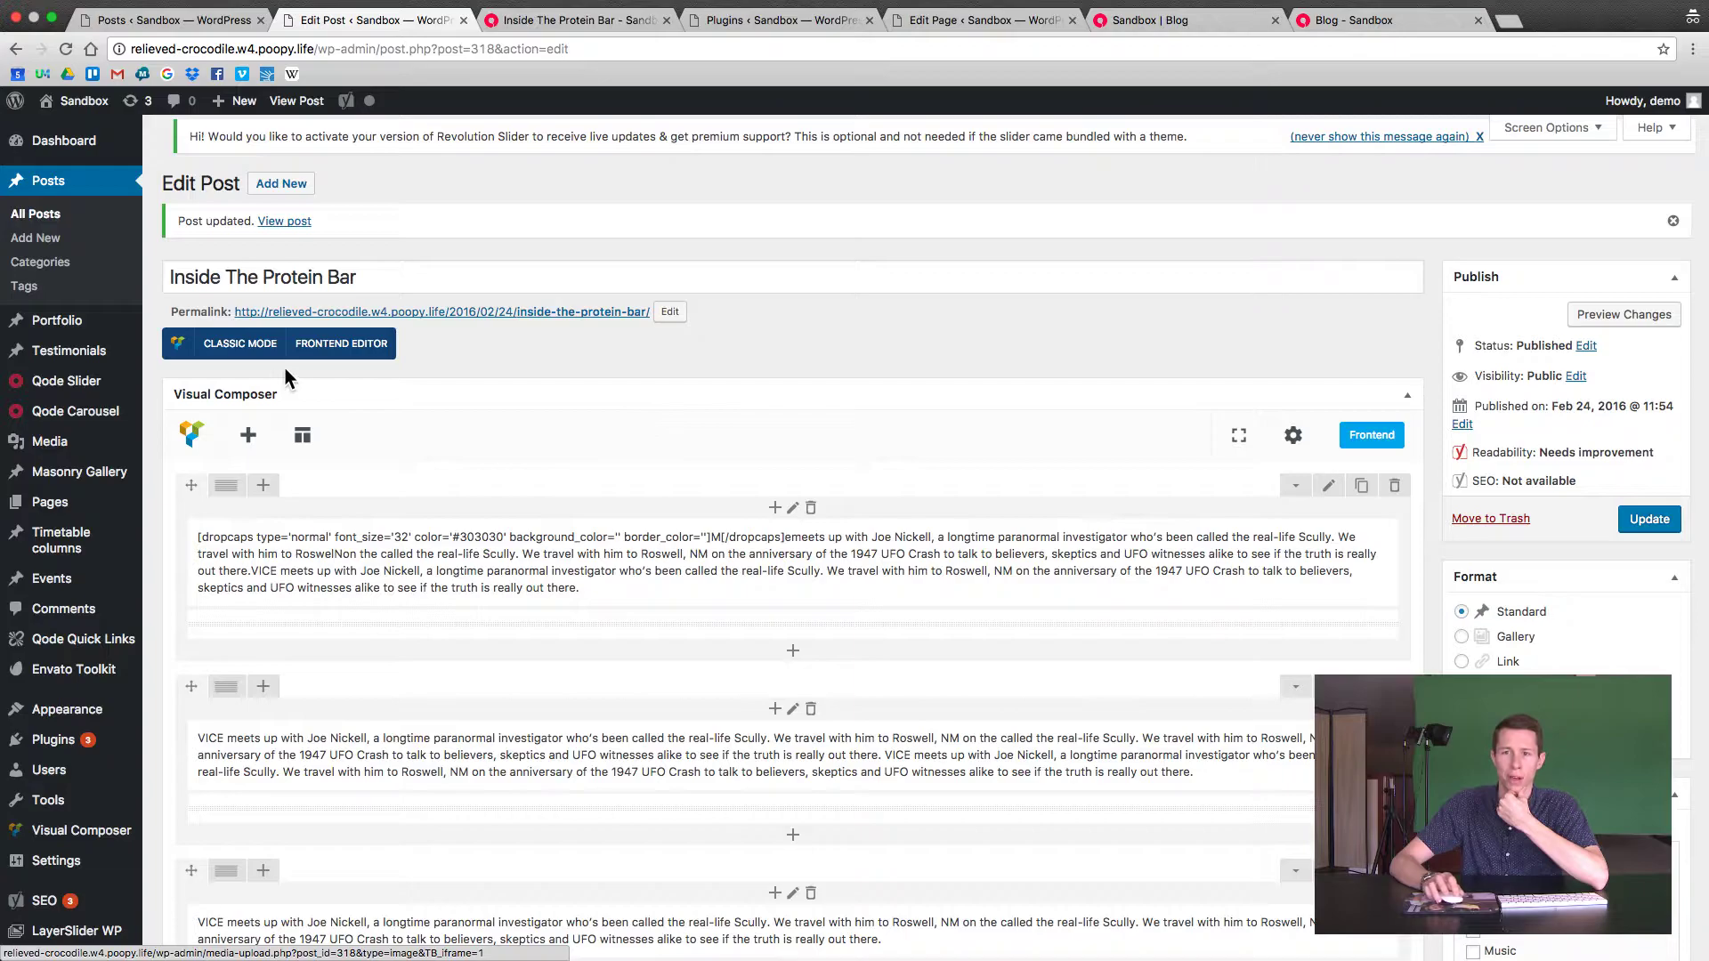
pyautogui.click(238, 344)
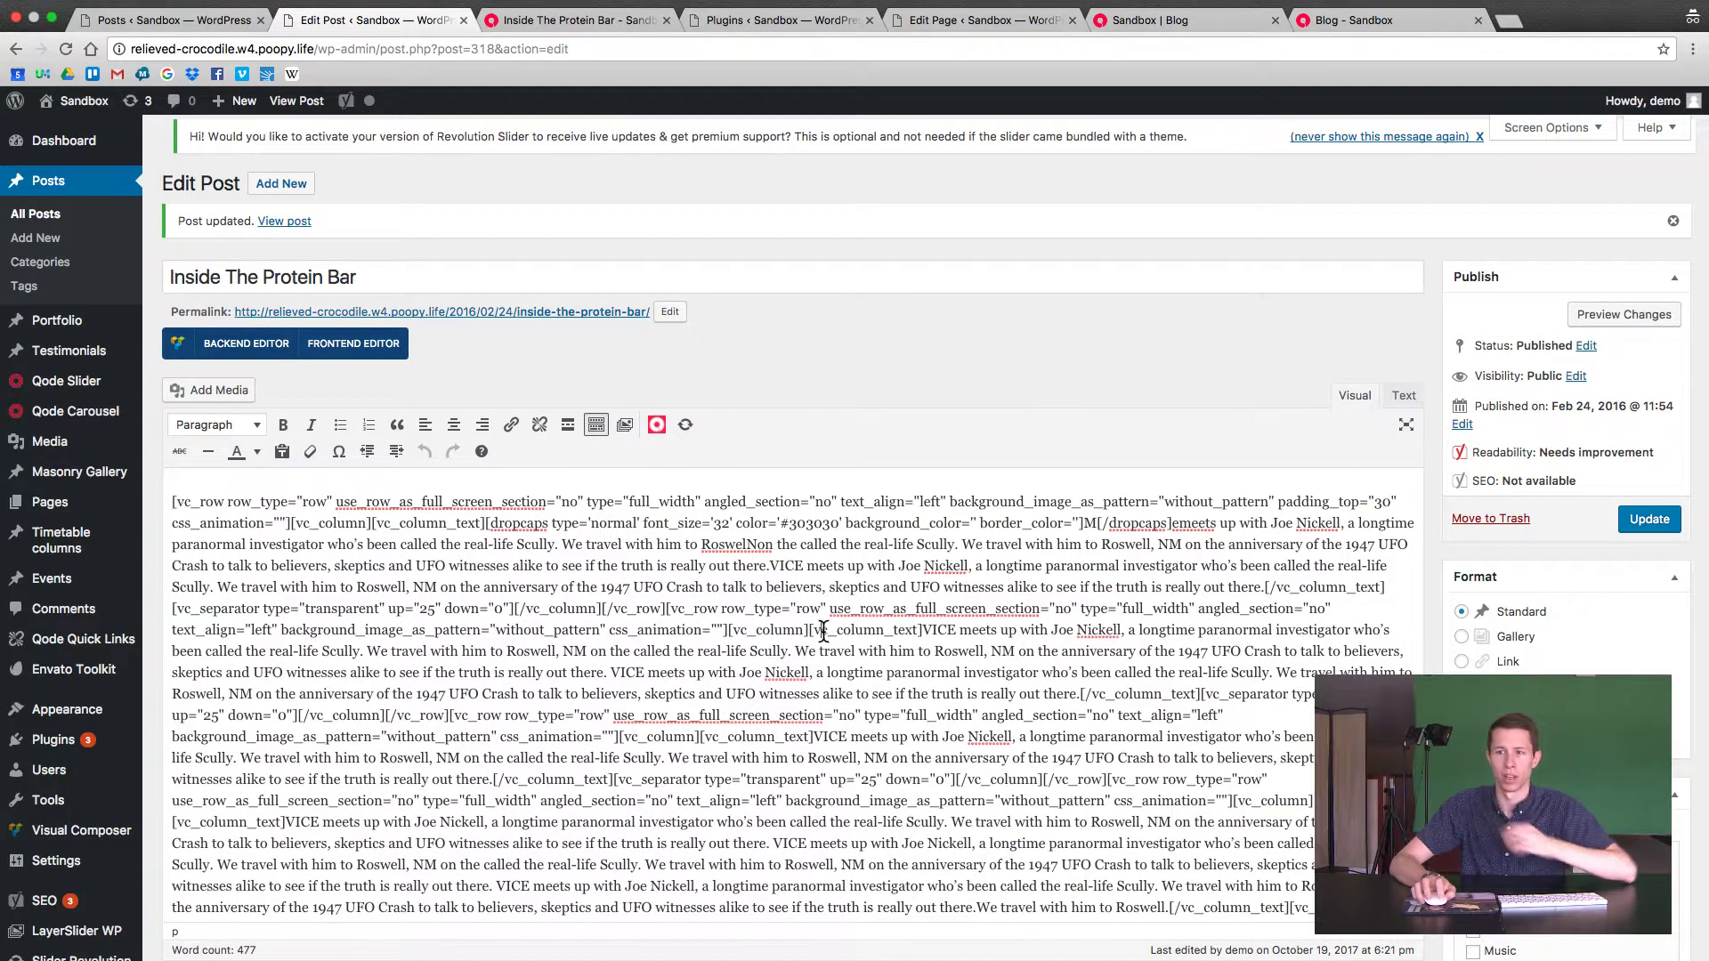
pyautogui.press('super+a')
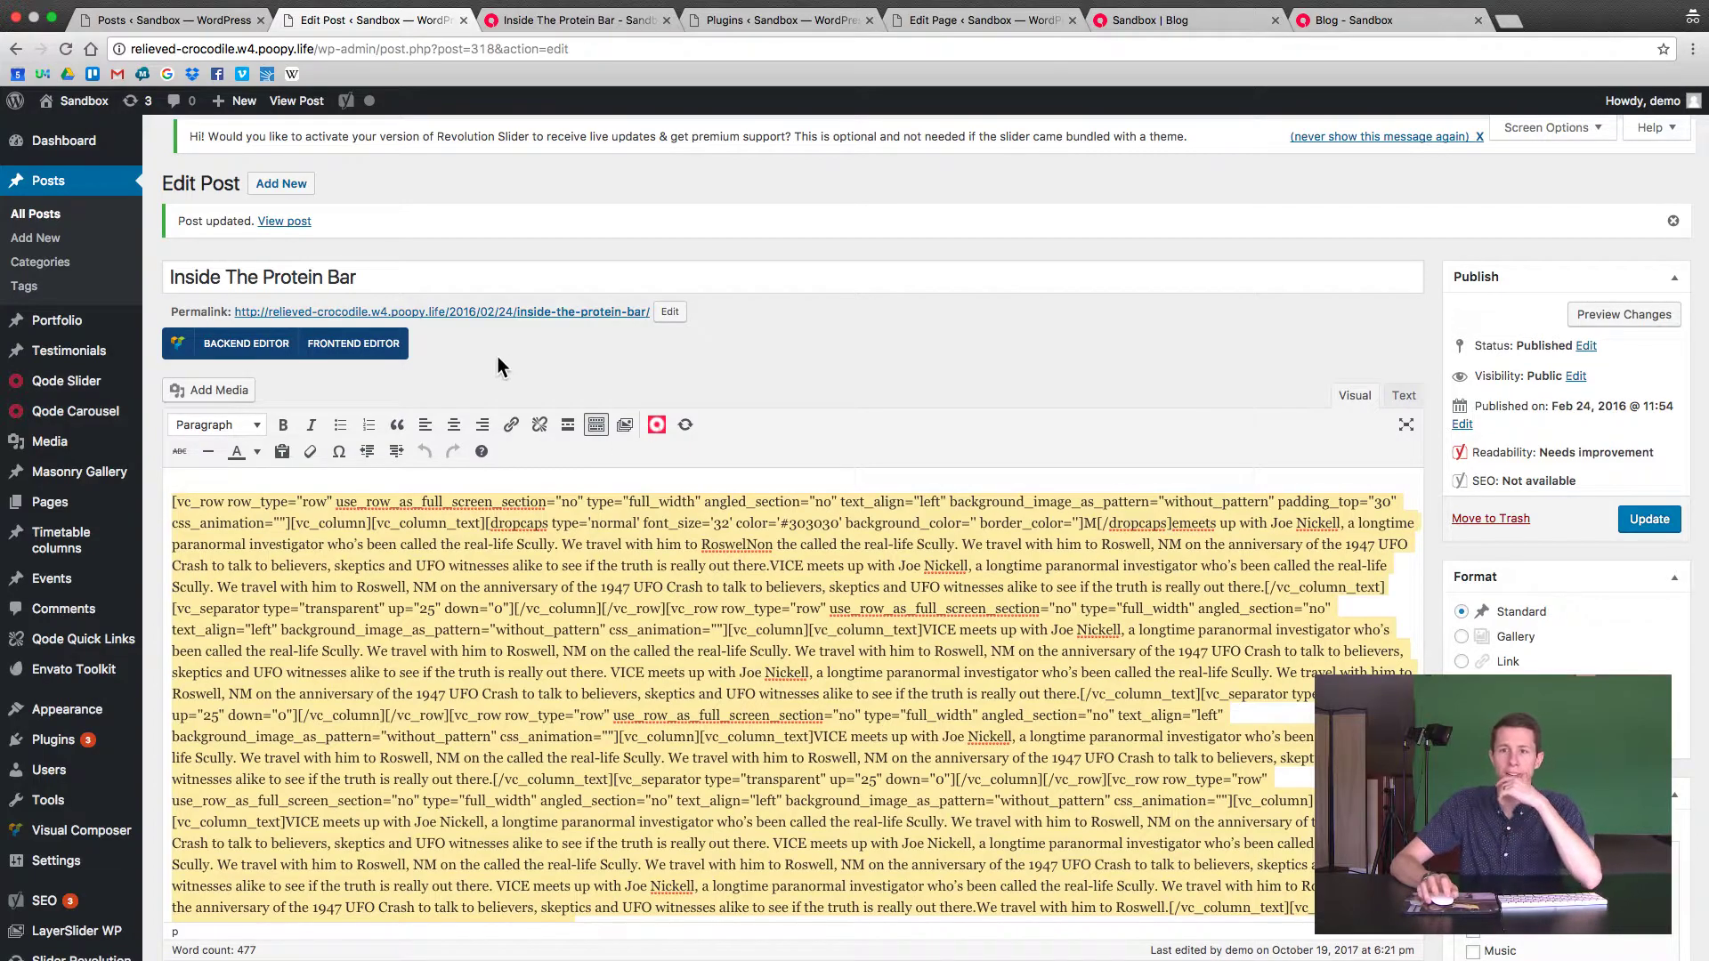
pyautogui.click(255, 349)
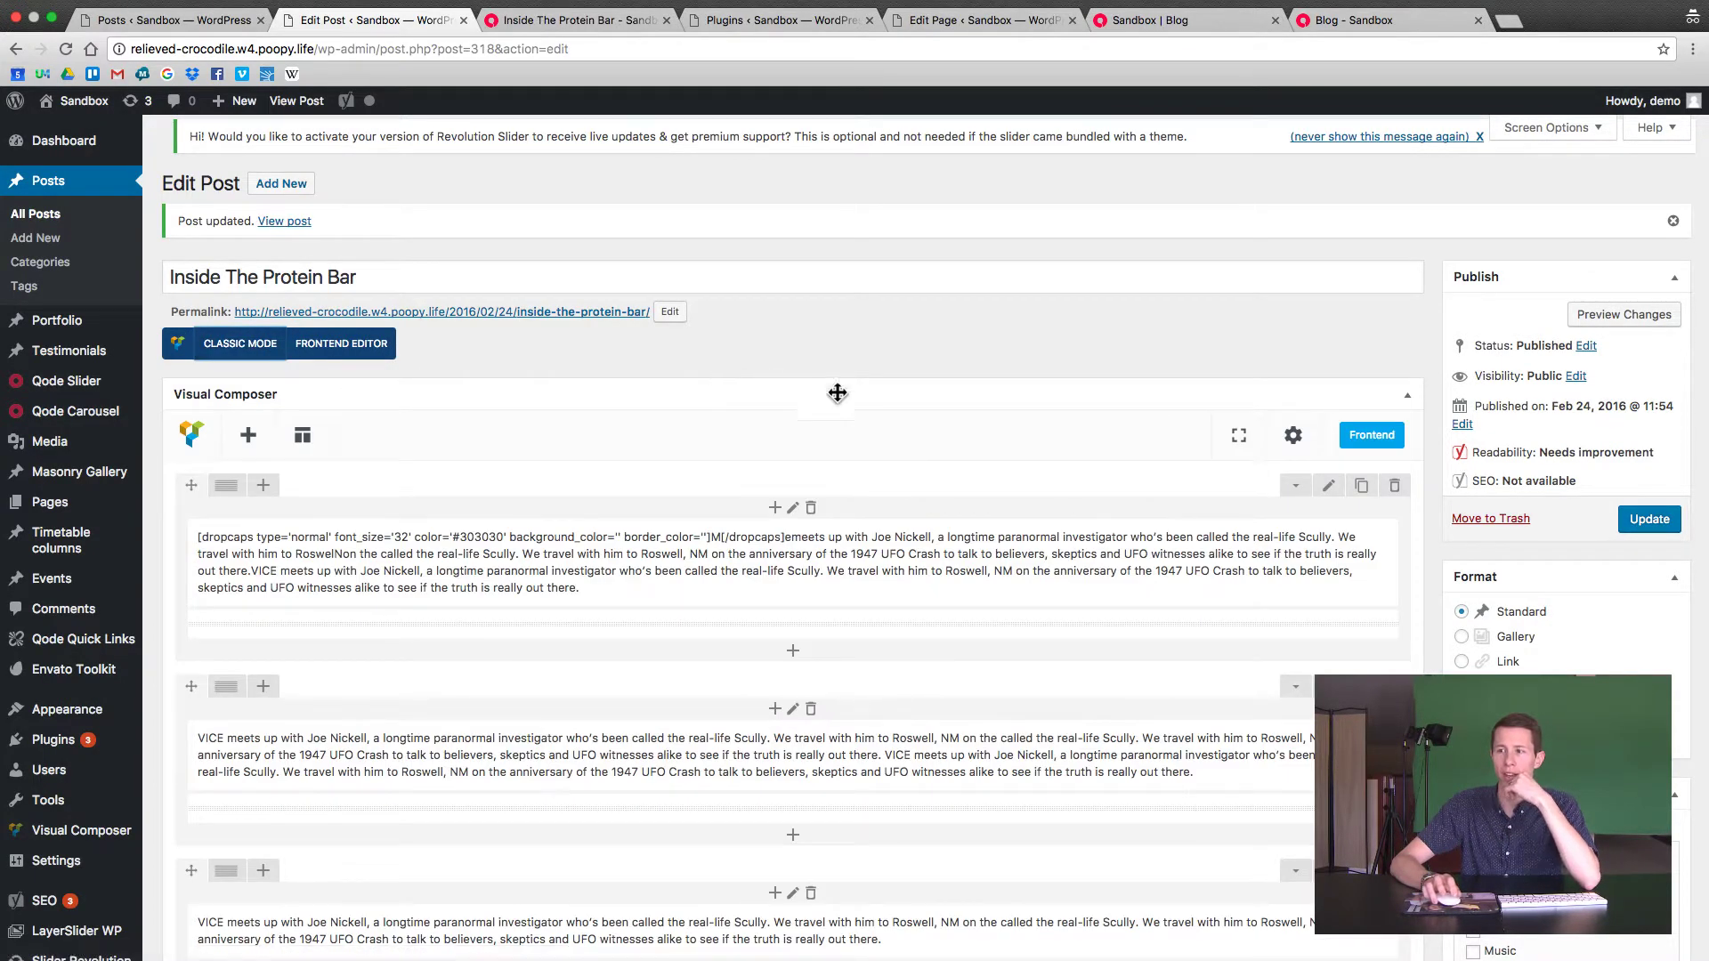
pyautogui.scroll(-3, 890, 395)
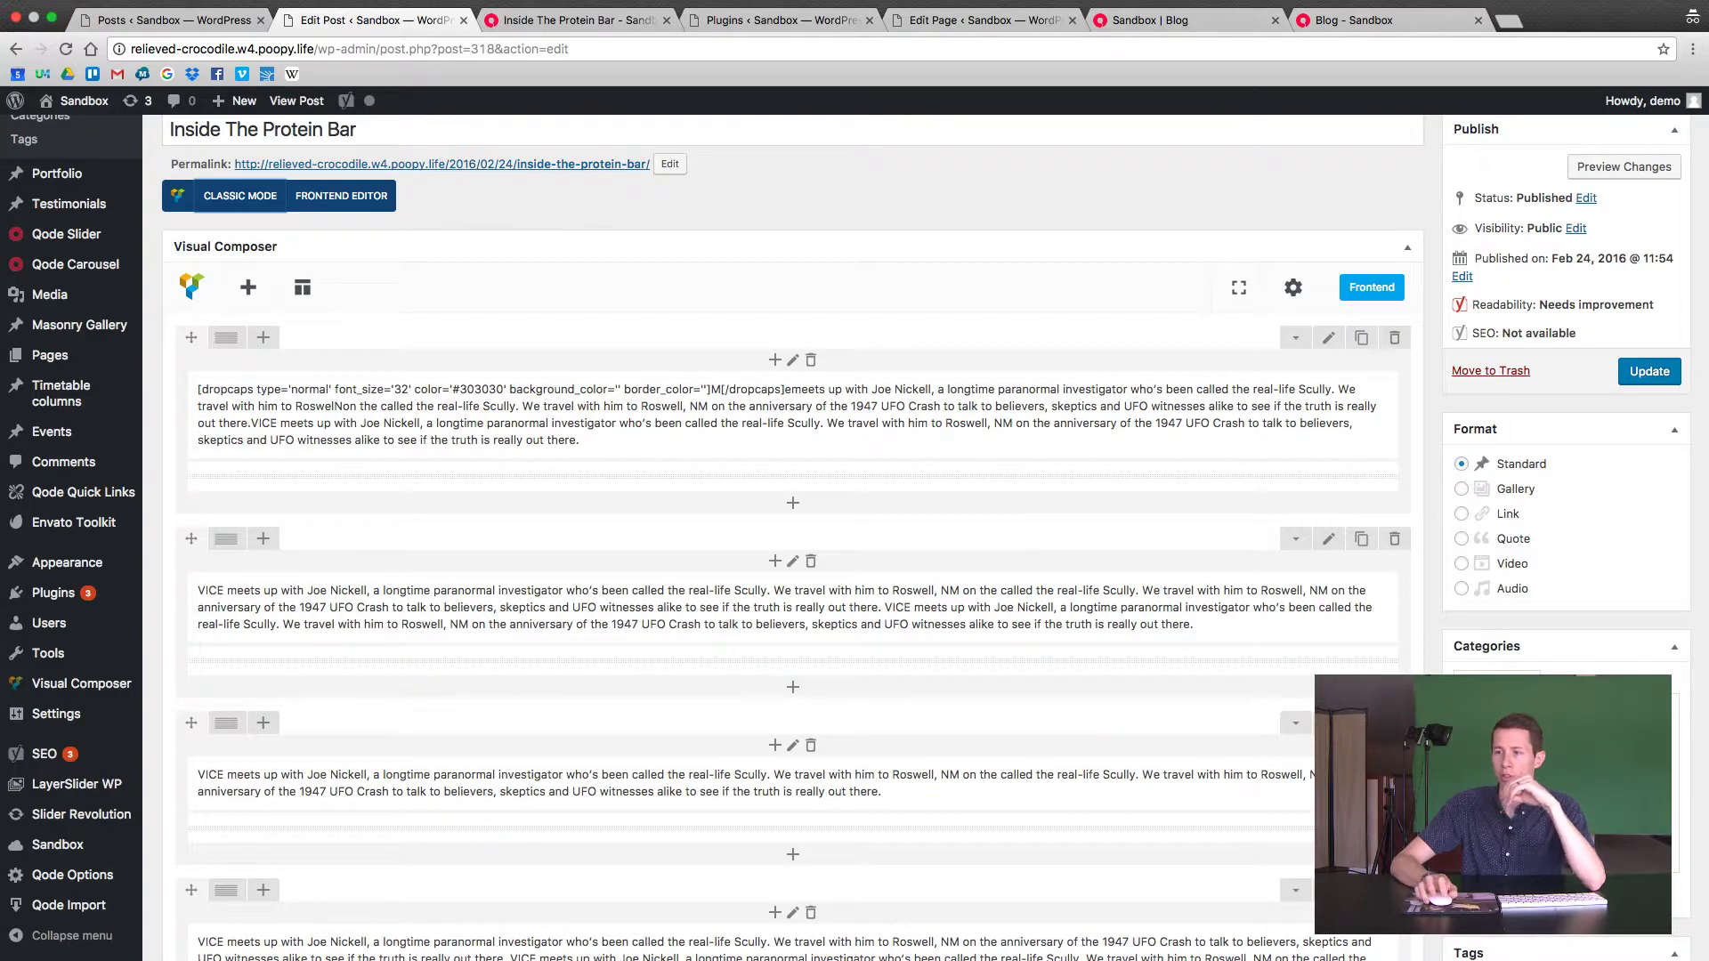
pyautogui.scroll(-1, 792, 534)
pyautogui.scroll(-2, 792, 534)
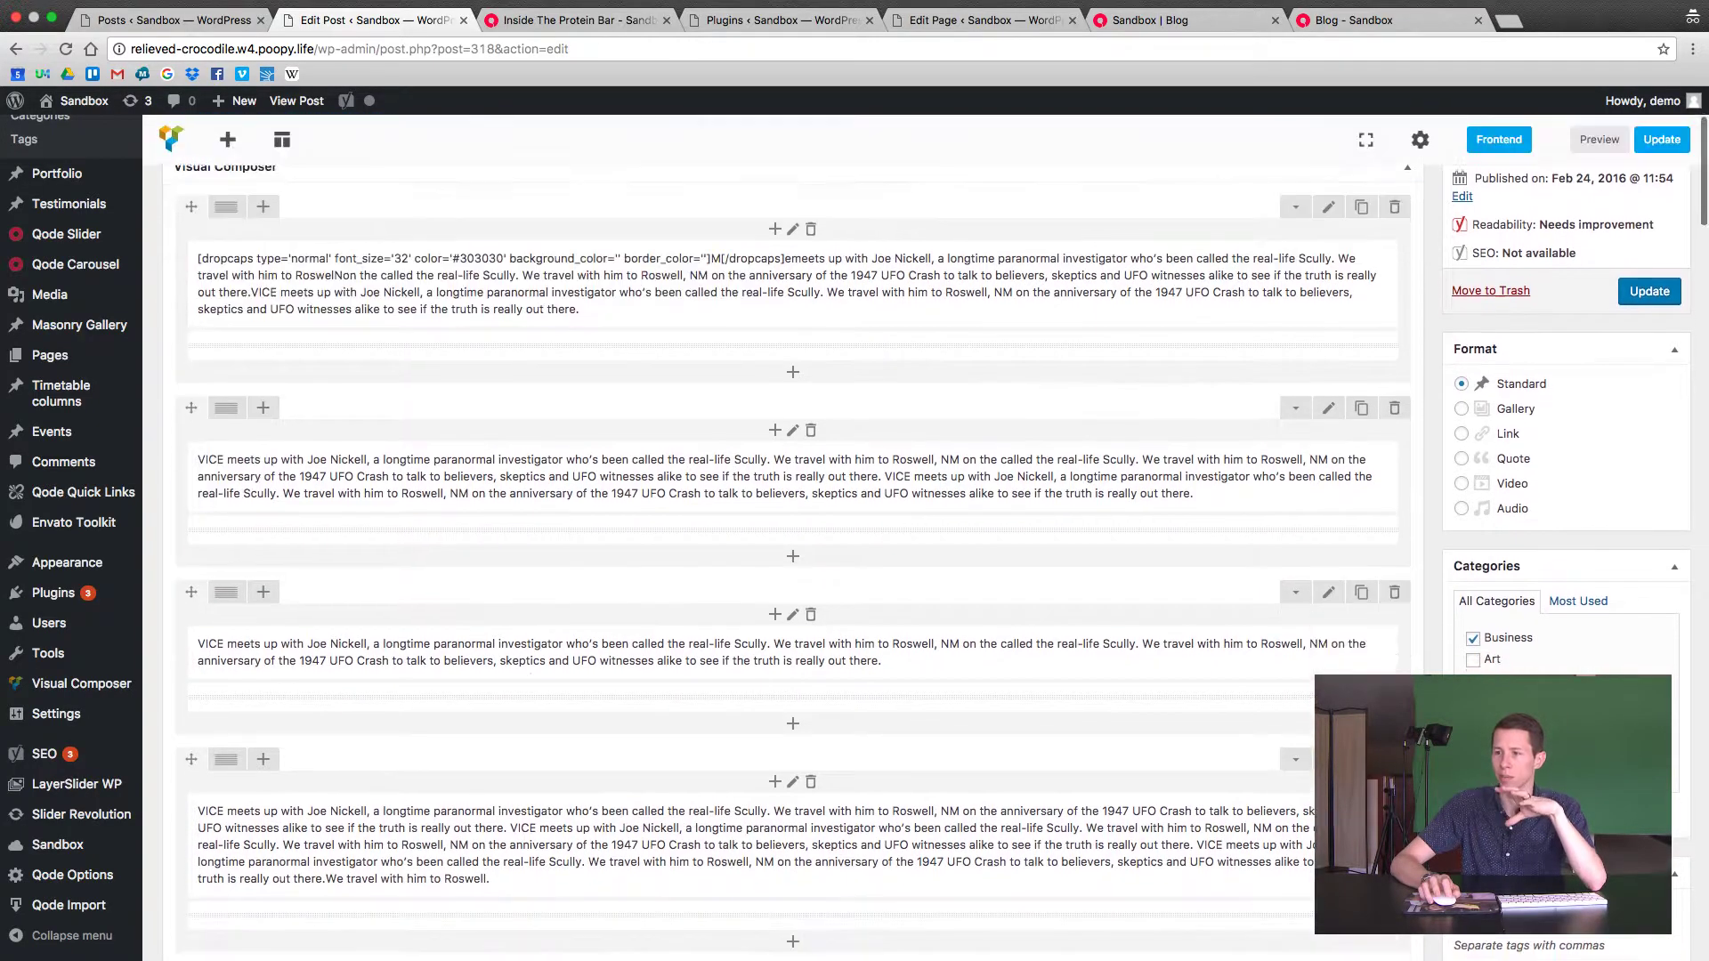
pyautogui.scroll(-1, 792, 534)
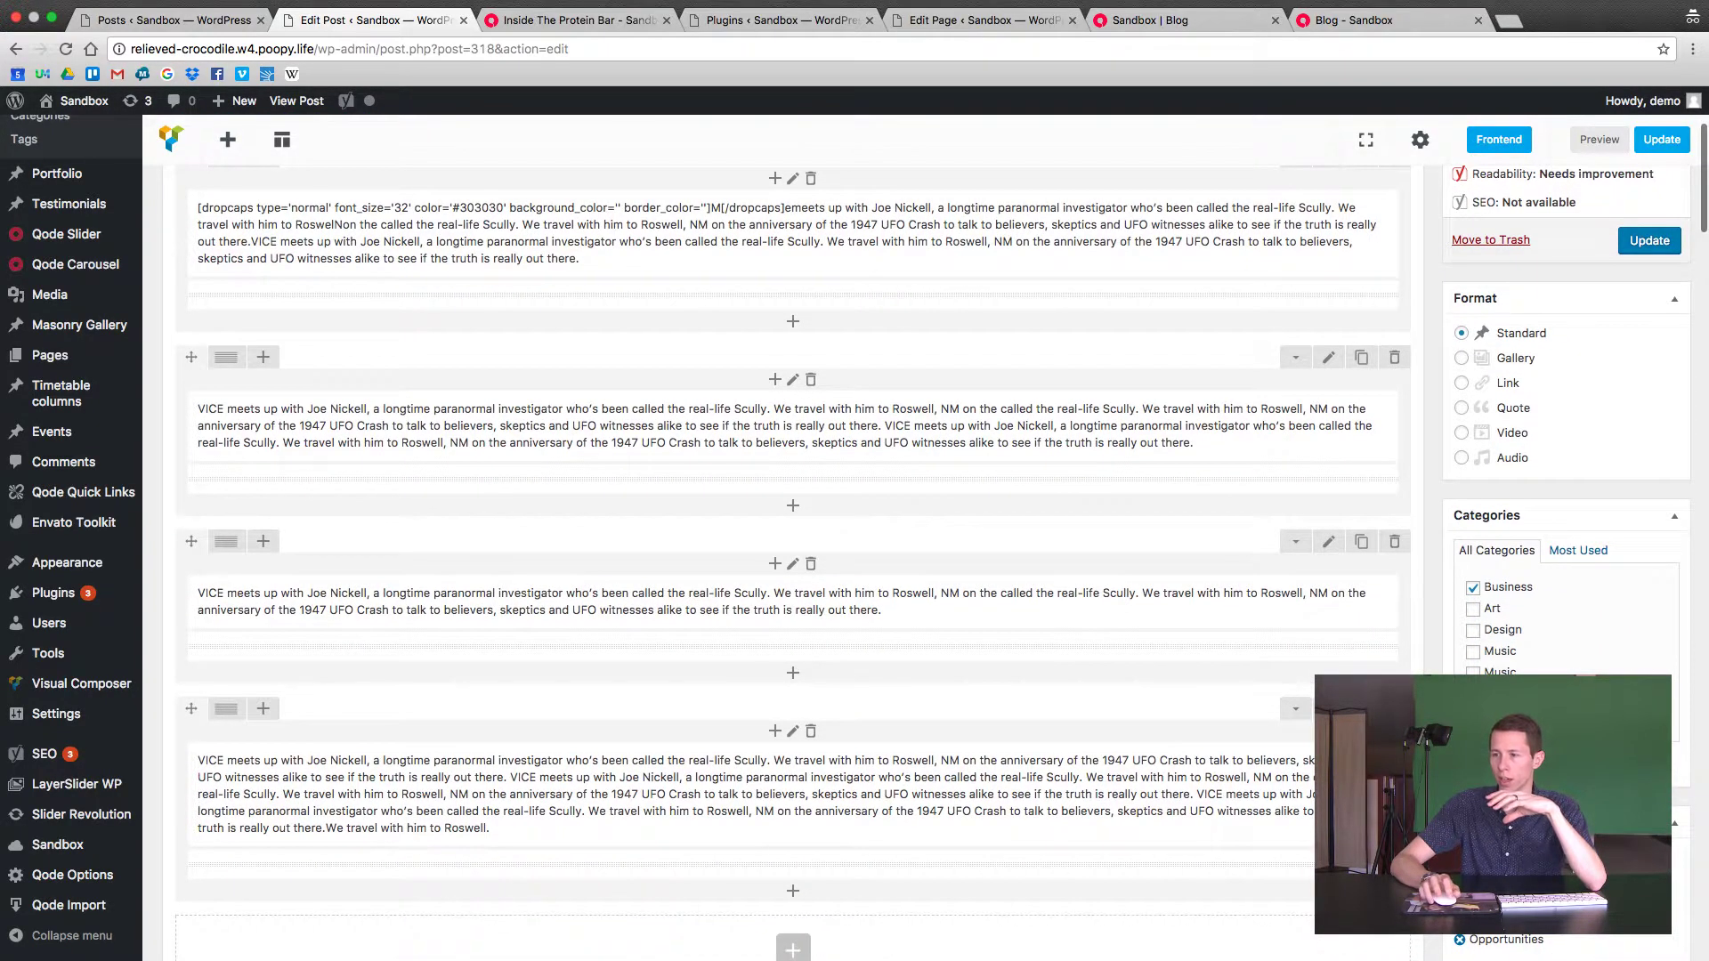
pyautogui.scroll(-2, 1455, 643)
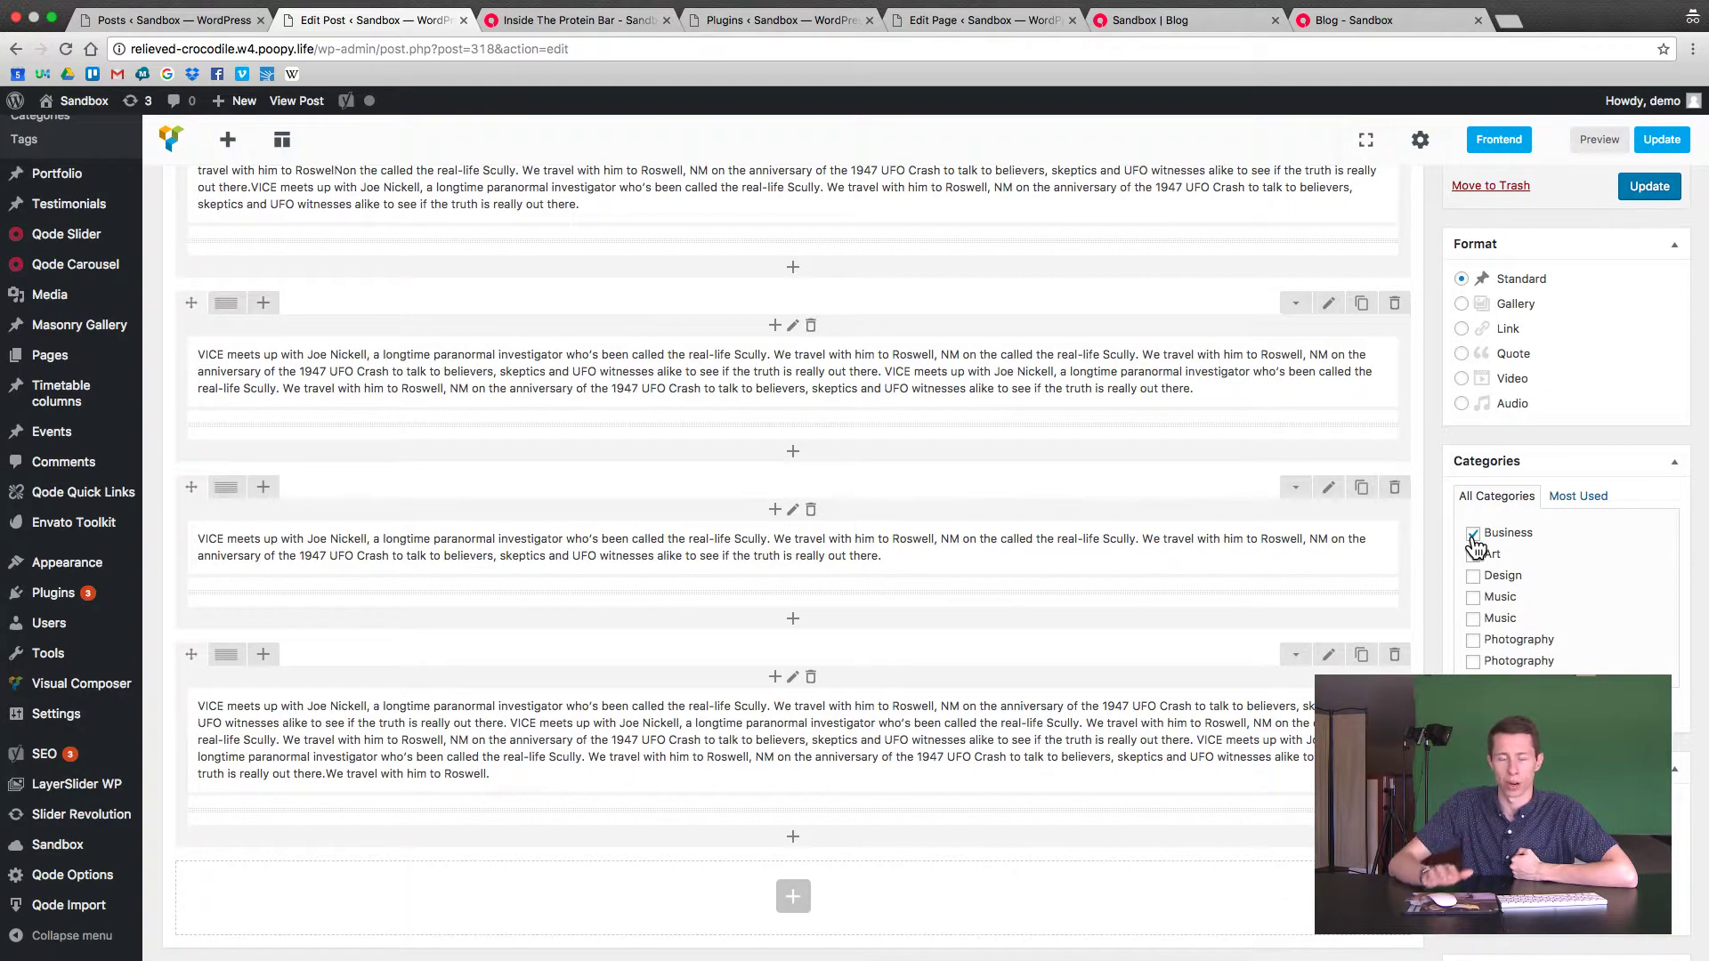
pyautogui.scroll(-3, 1432, 591)
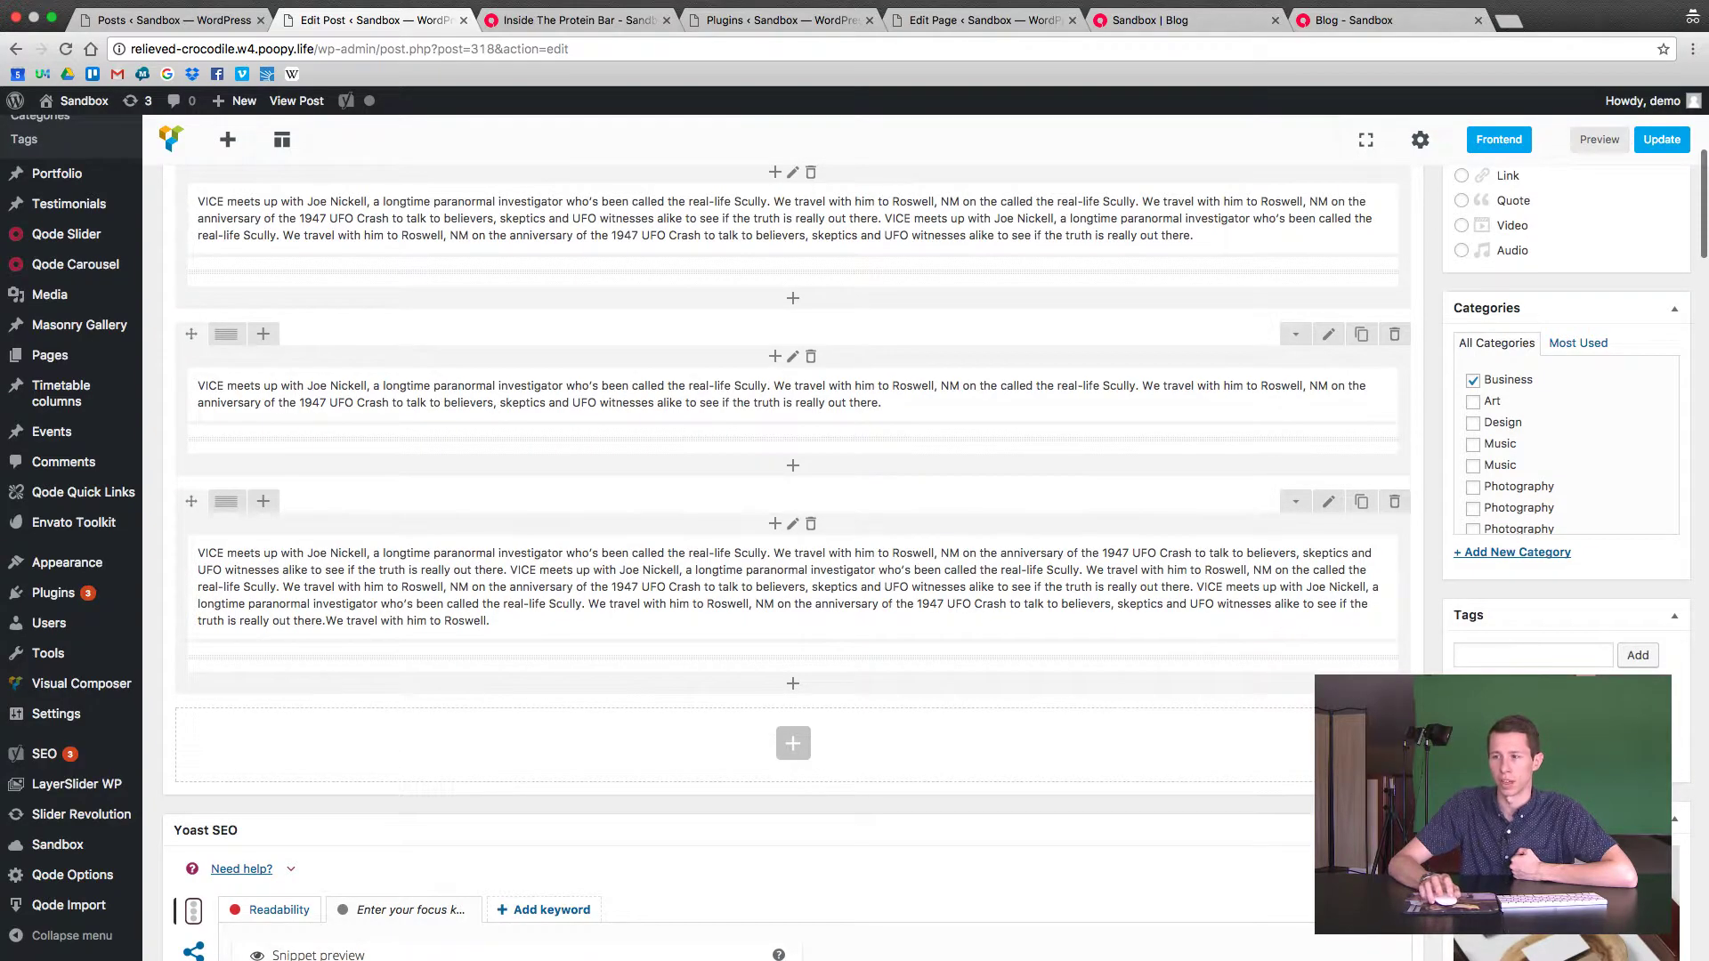
pyautogui.scroll(-1, 926, 563)
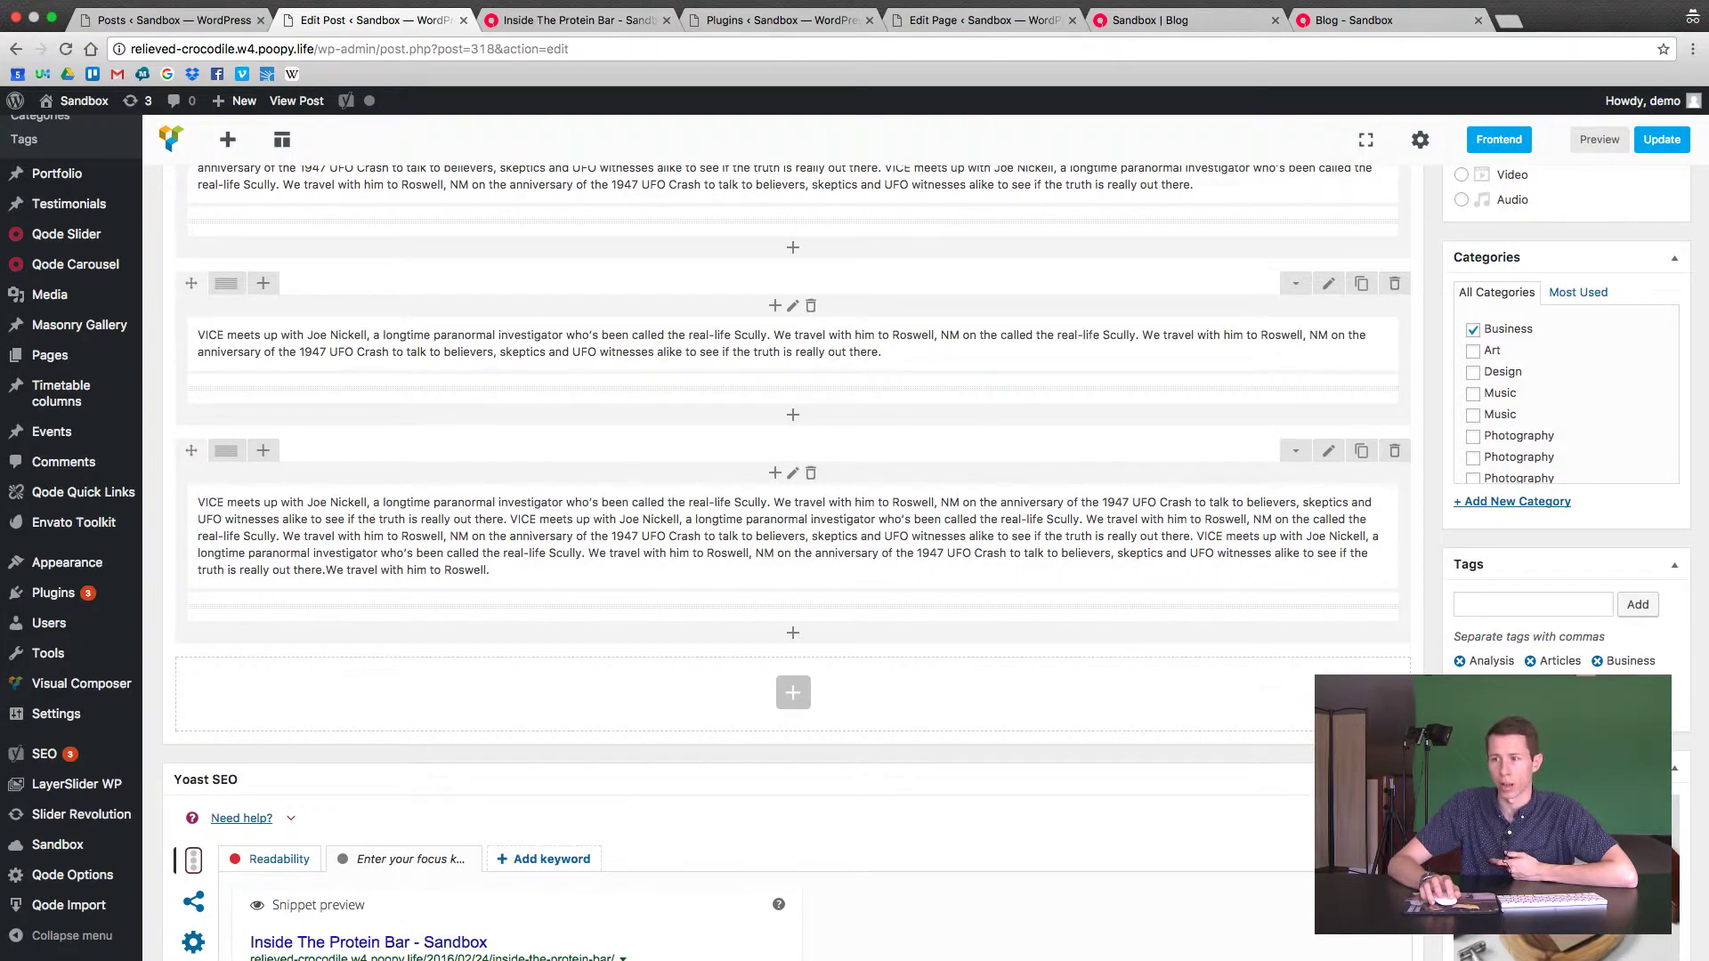
# Add the tag 'Business' to the post.
pyautogui.click(1492, 603)
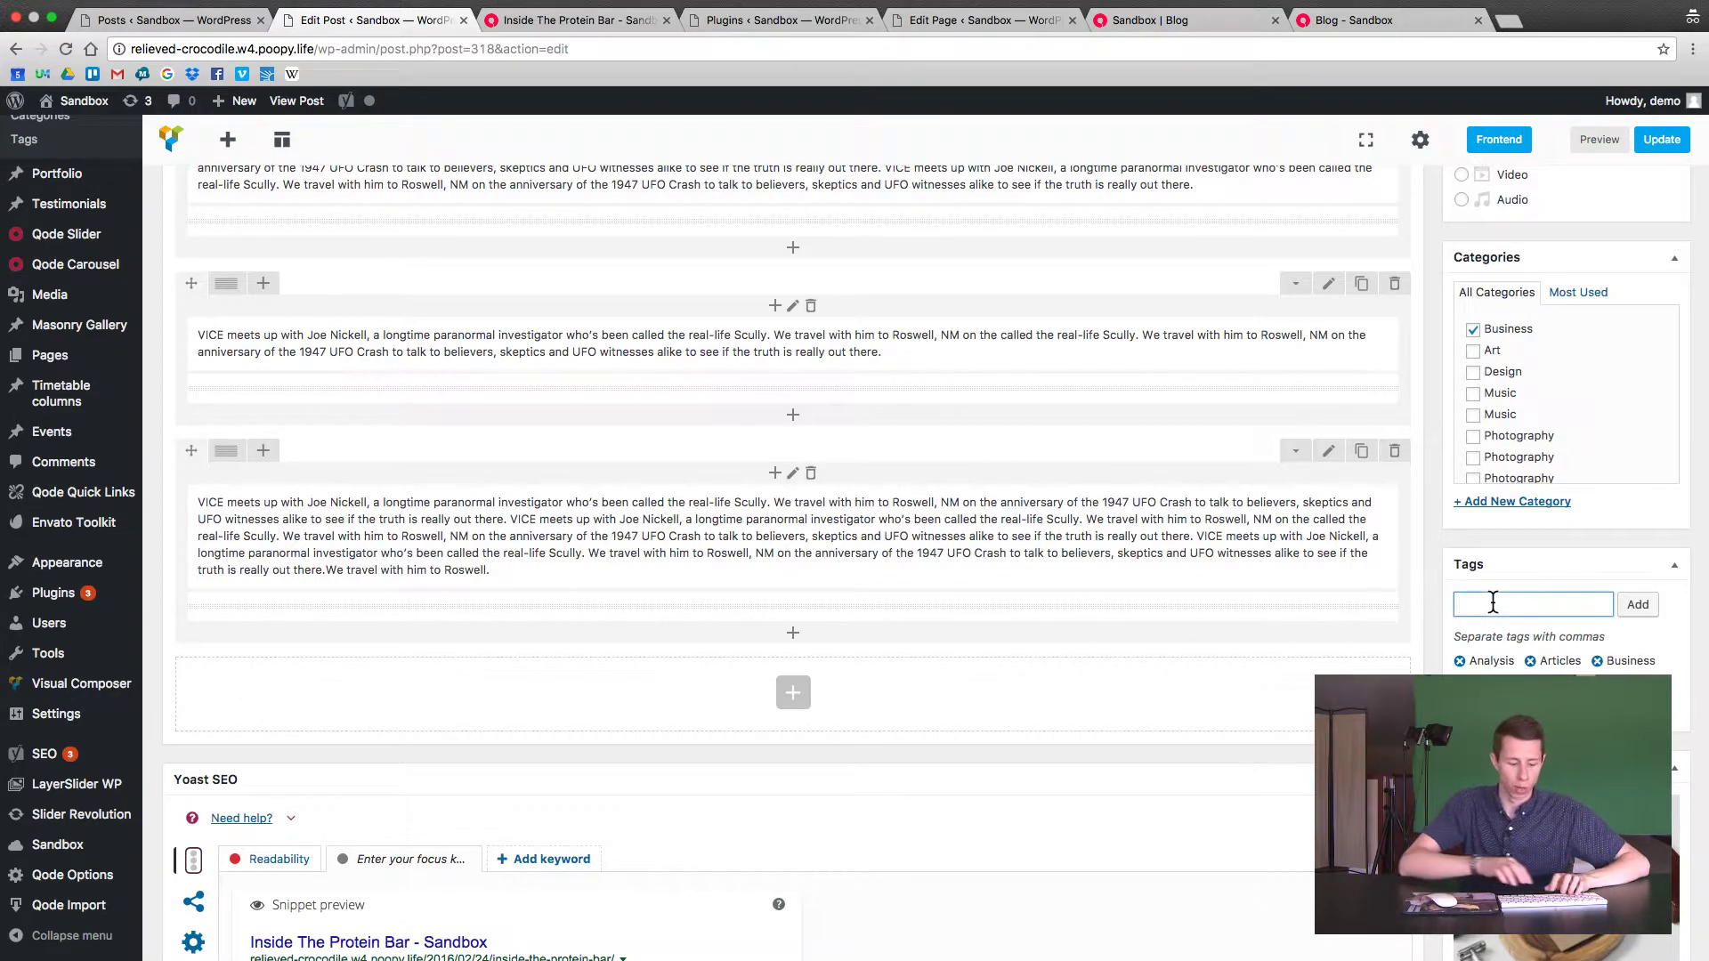
pyautogui.write('Business')
pyautogui.press('Return')
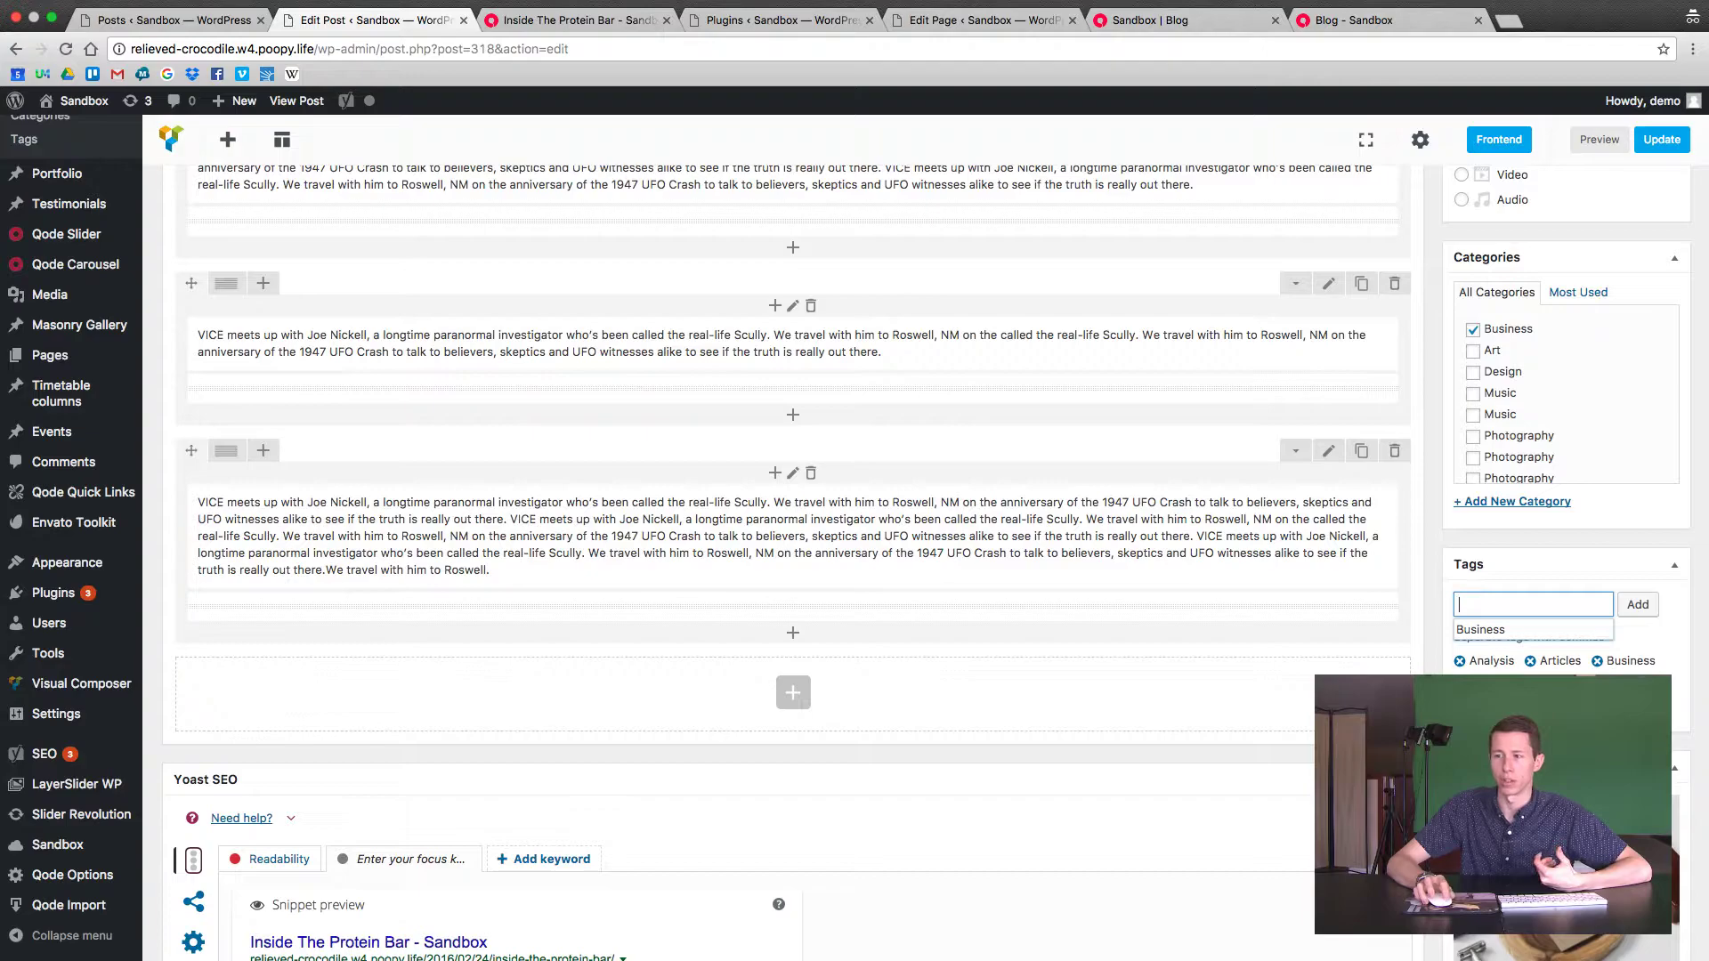
# Remove the Opportunities tag and re-add it from the most used tags cloud.
pyautogui.scroll(-3, 1513, 623)
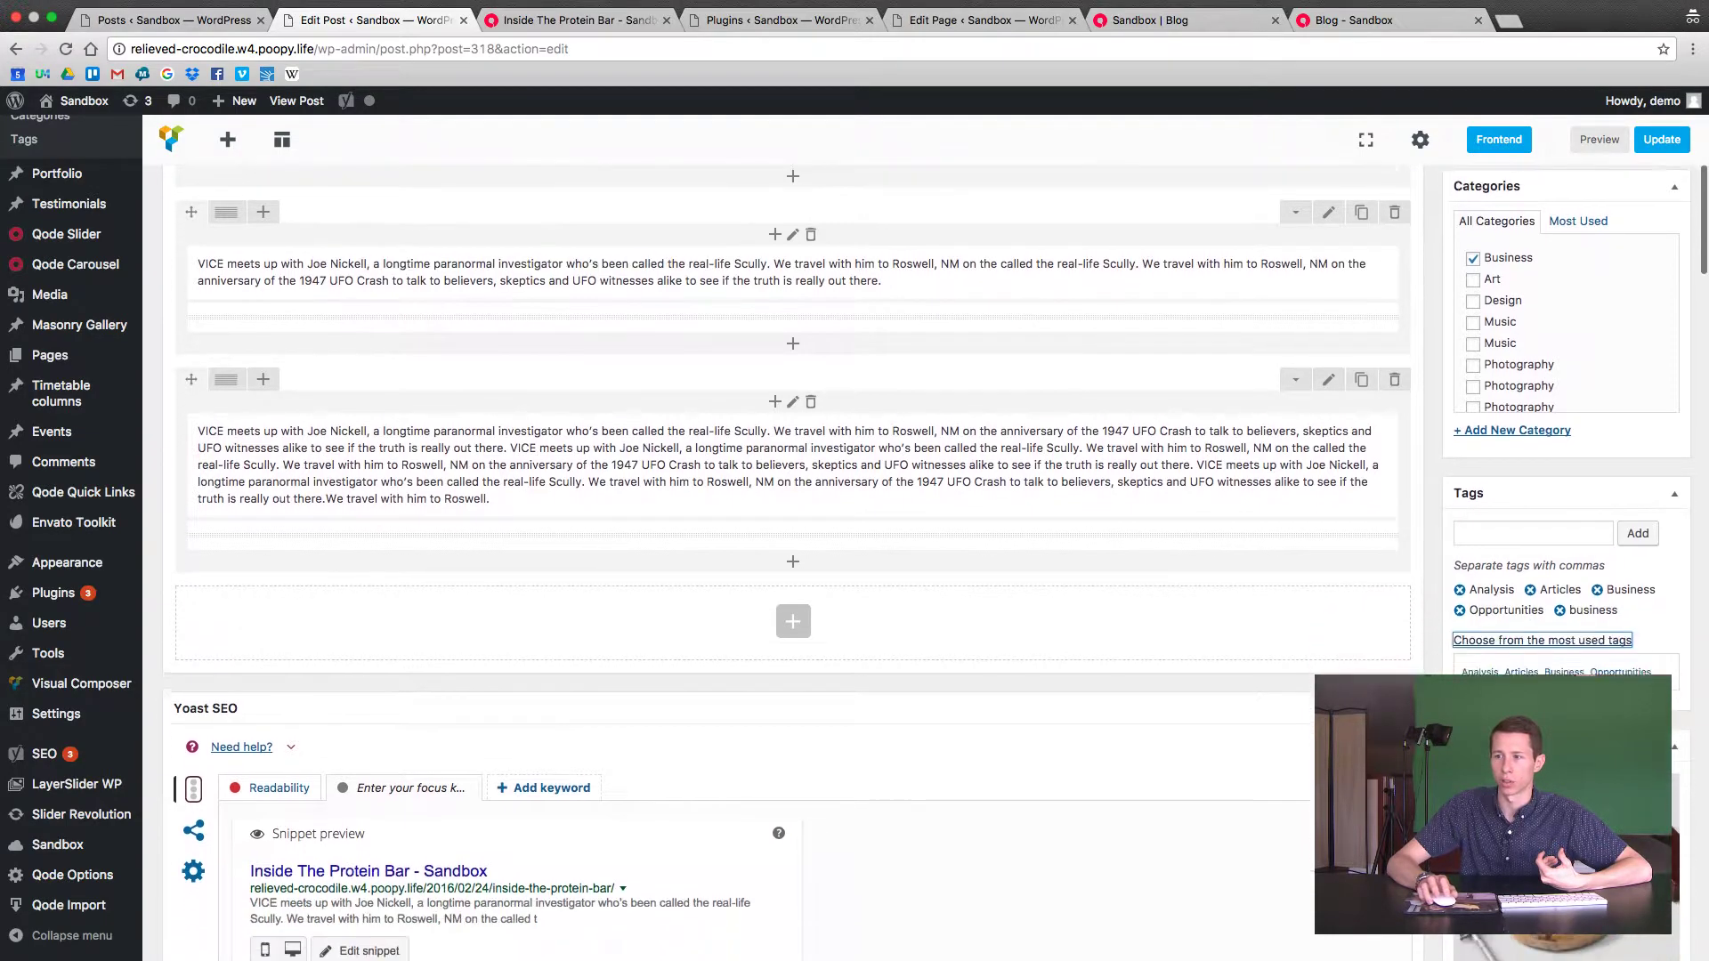
pyautogui.click(1542, 594)
pyautogui.click(1544, 629)
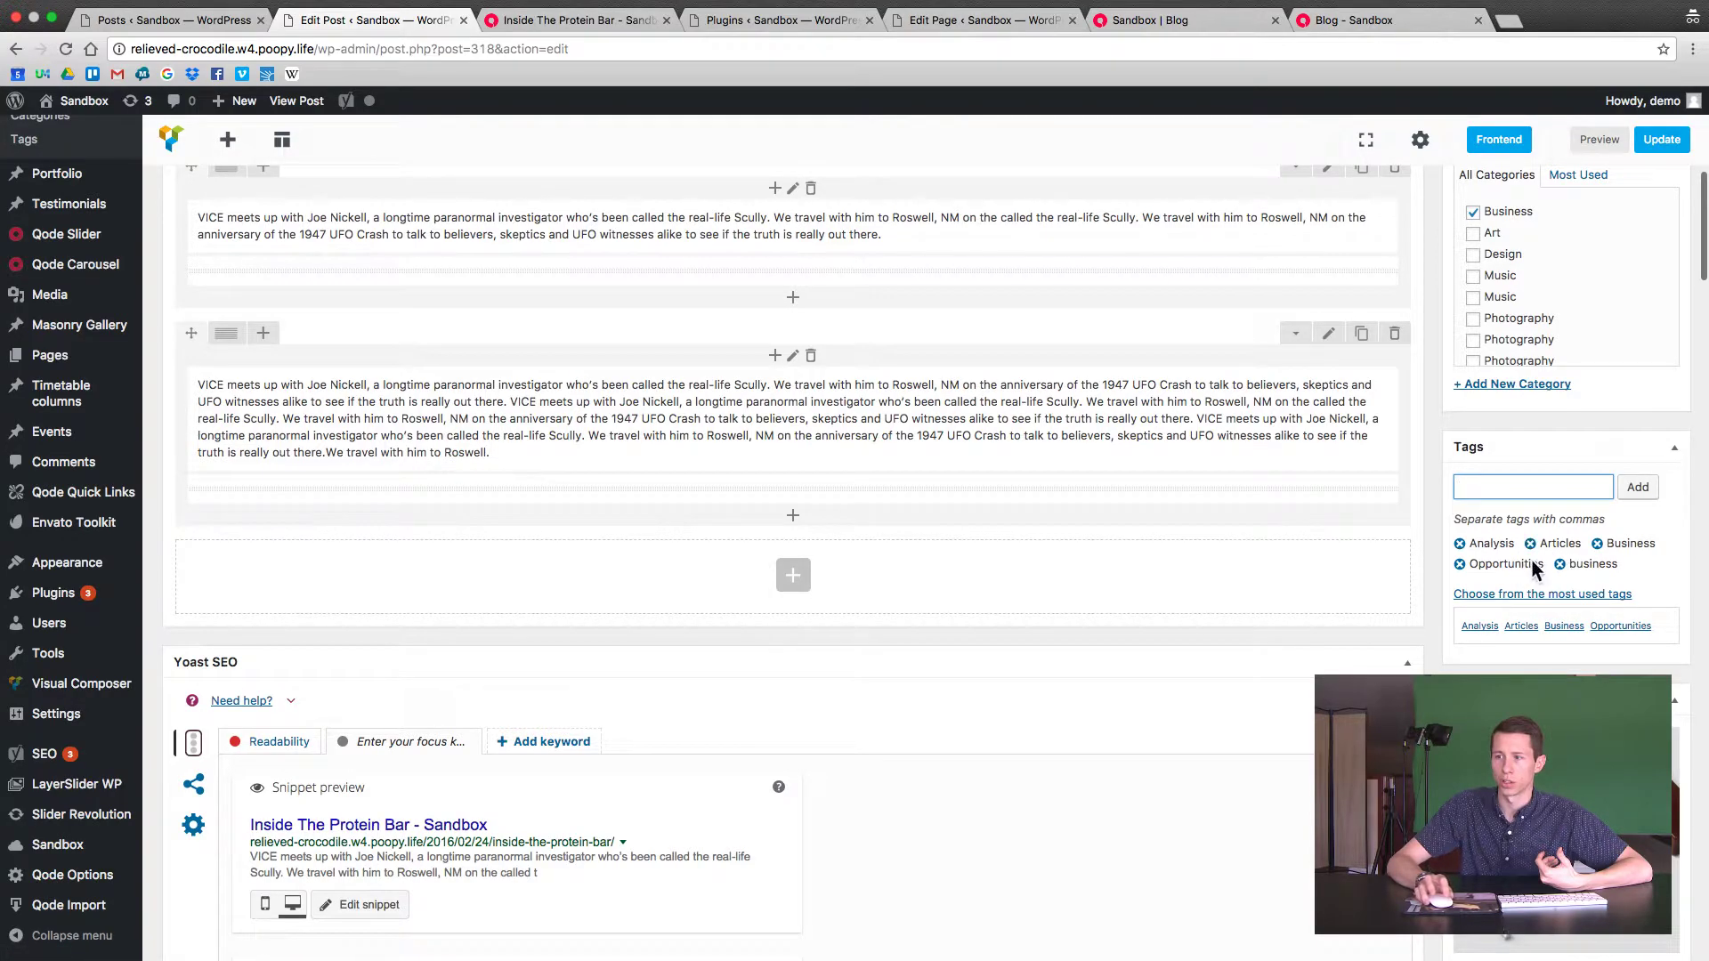
pyautogui.click(1613, 630)
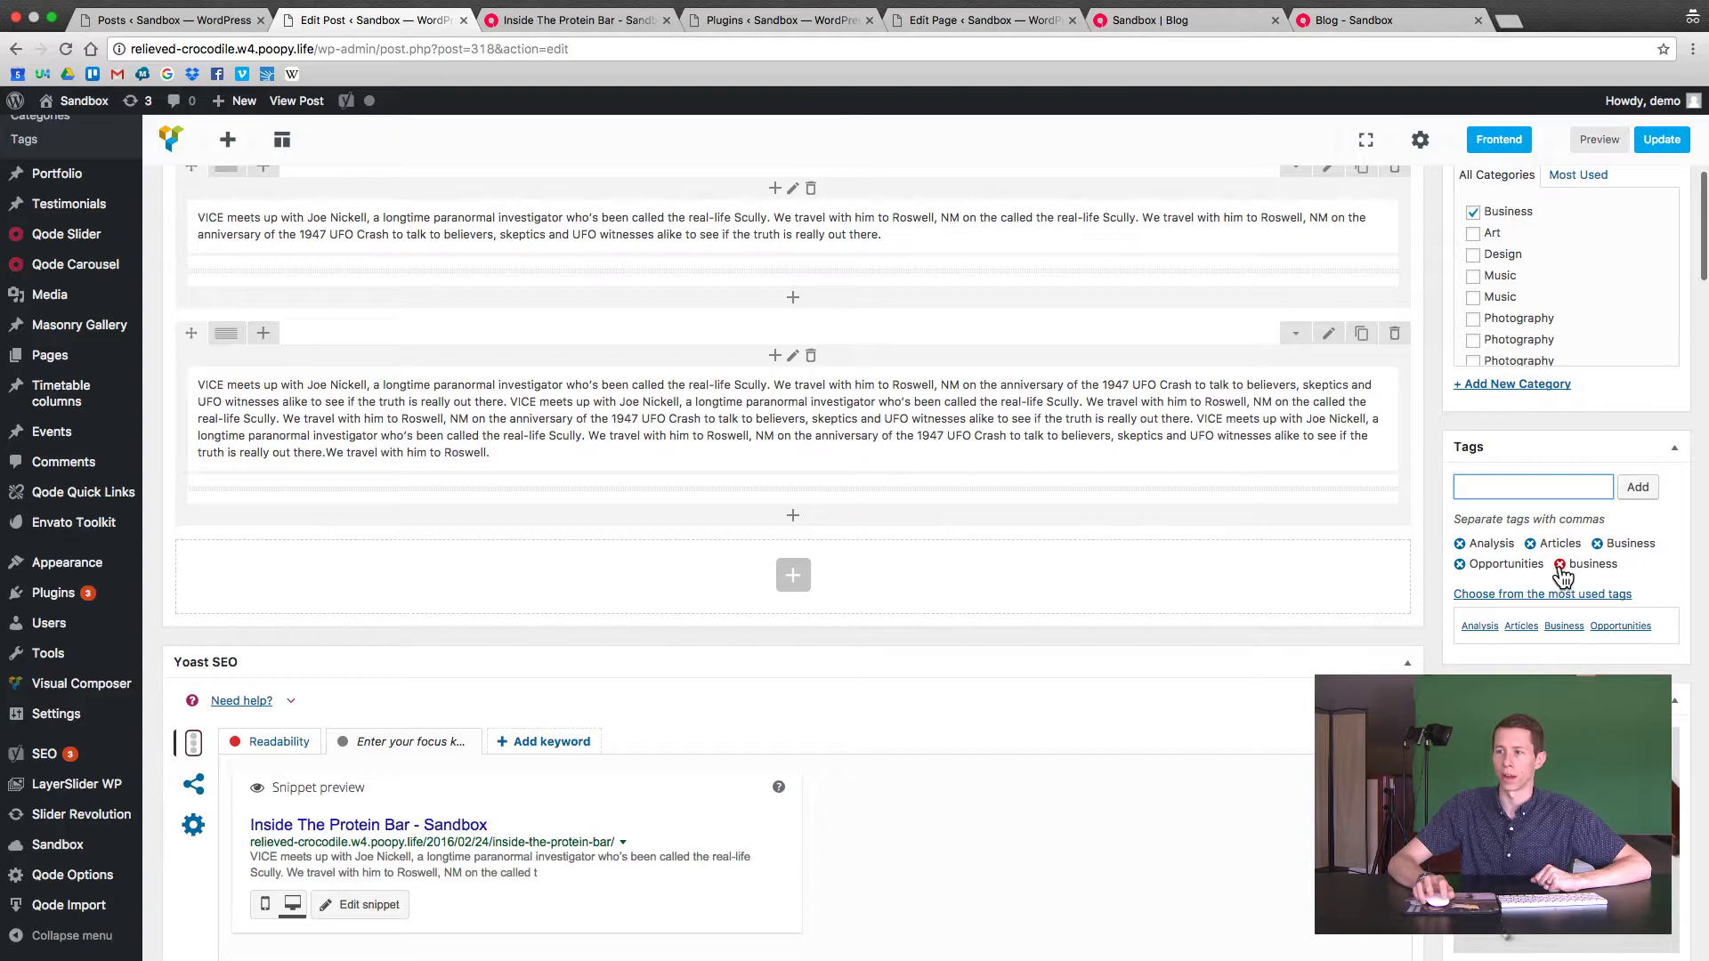
pyautogui.click(1459, 566)
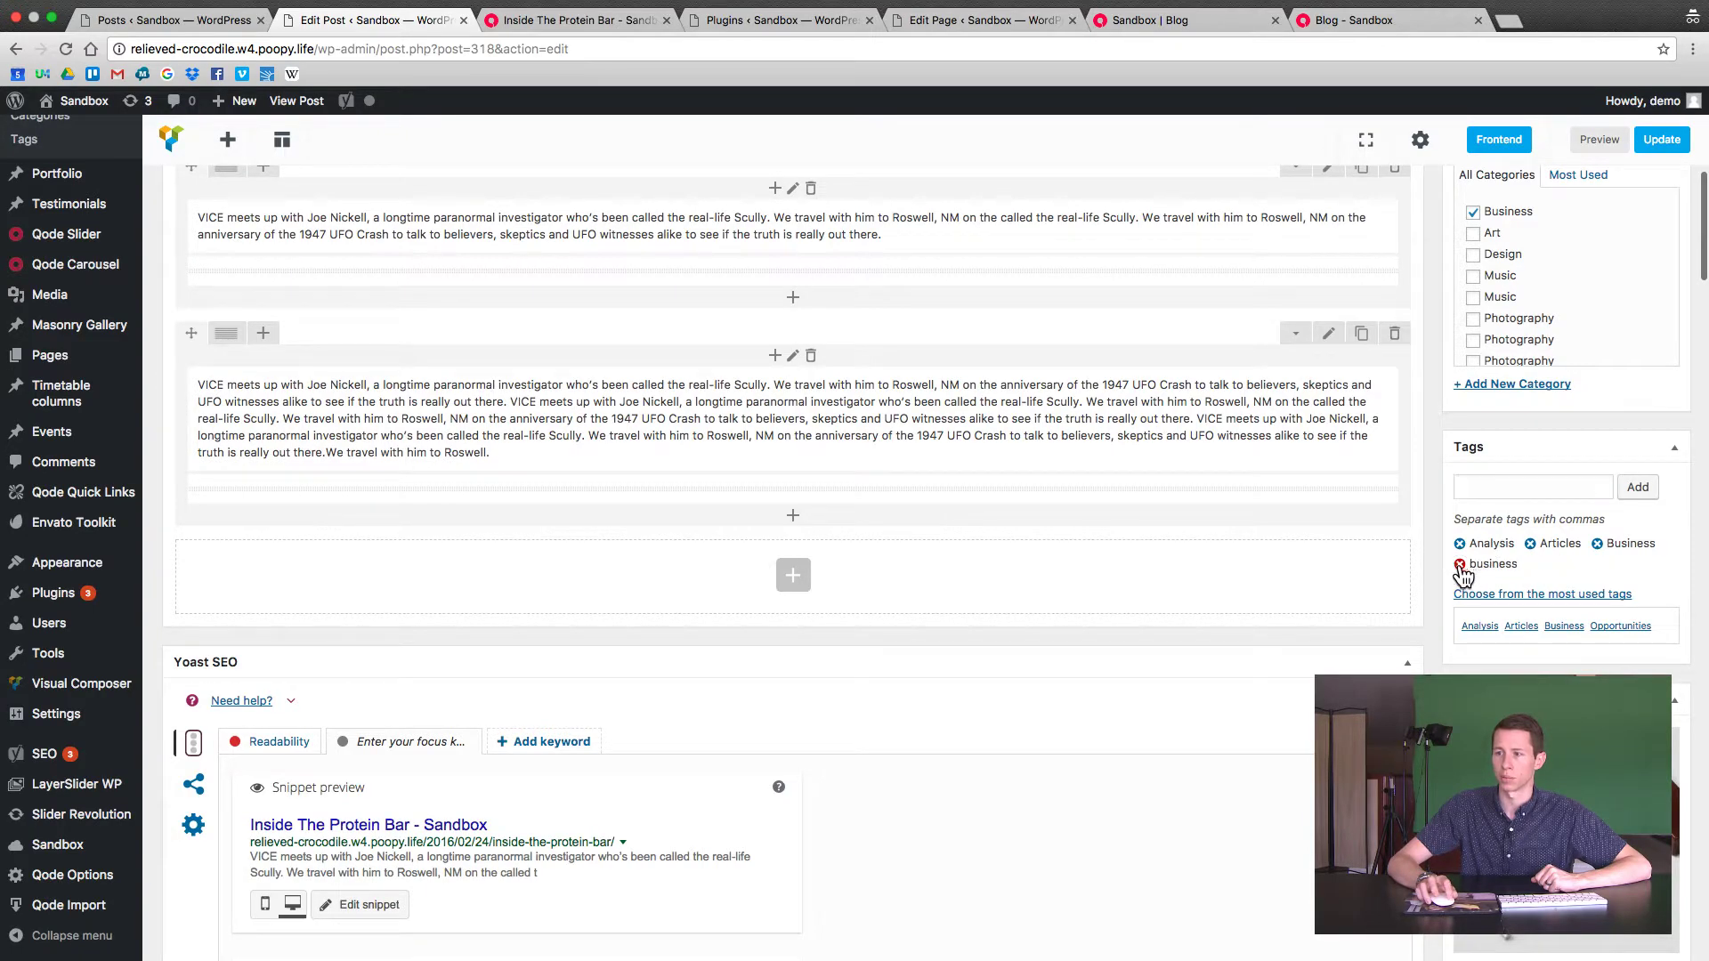
pyautogui.click(1613, 630)
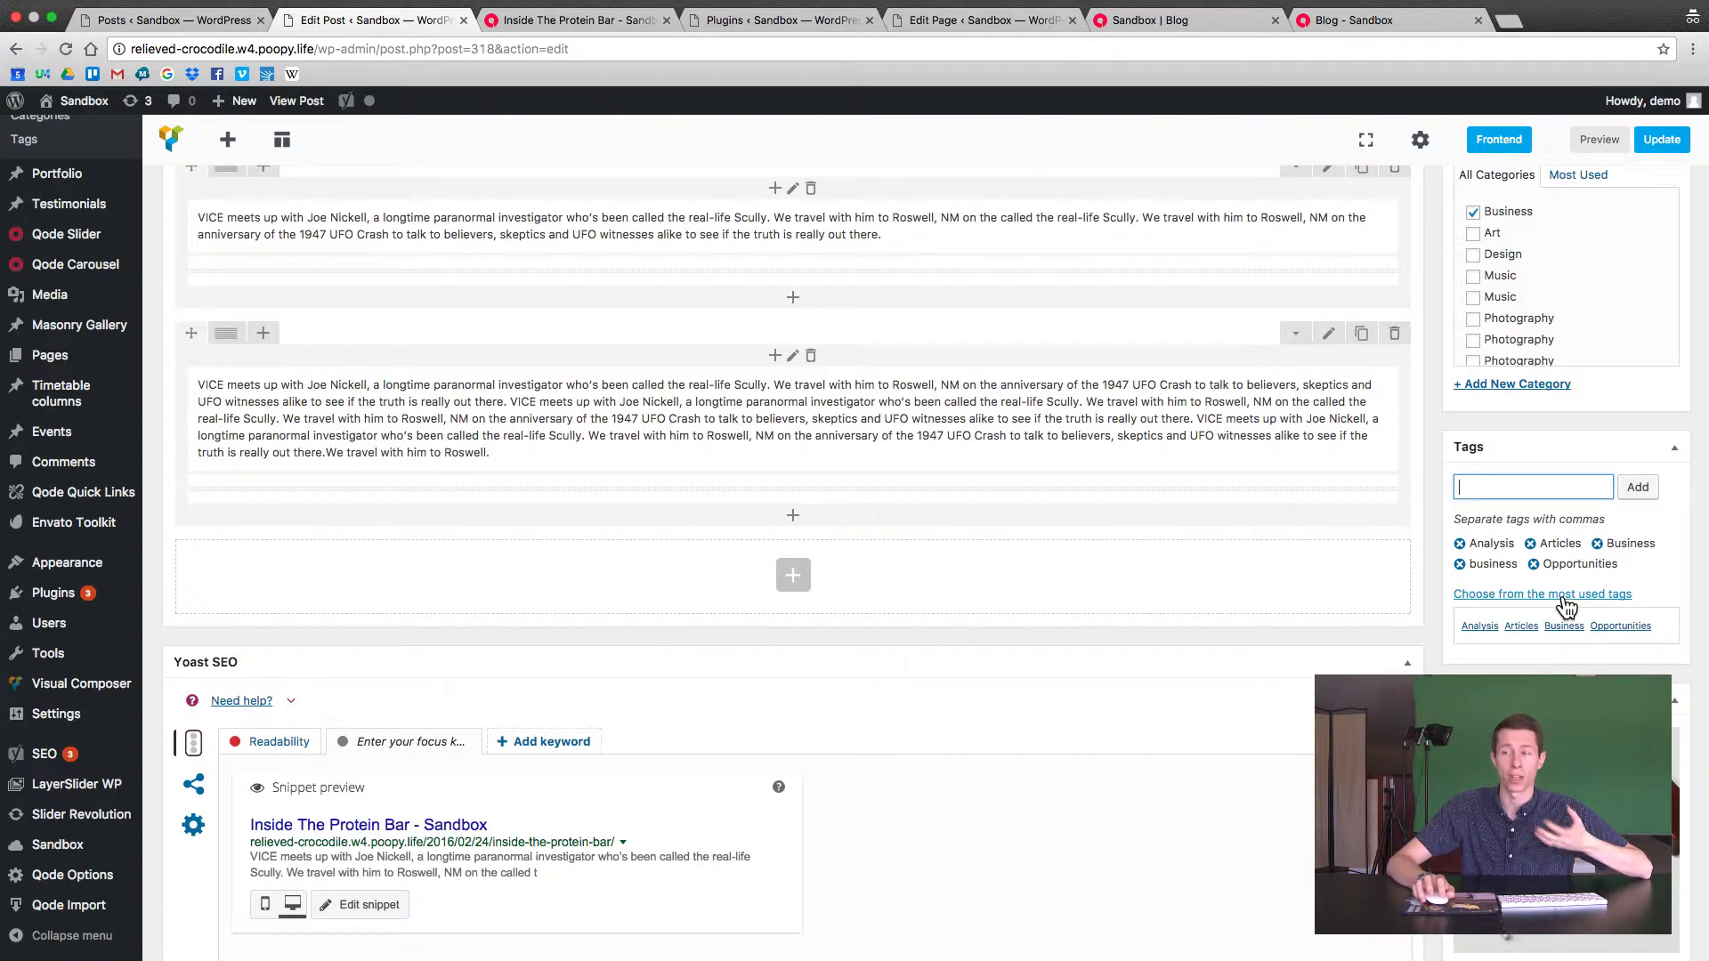
pyautogui.click(1429, 499)
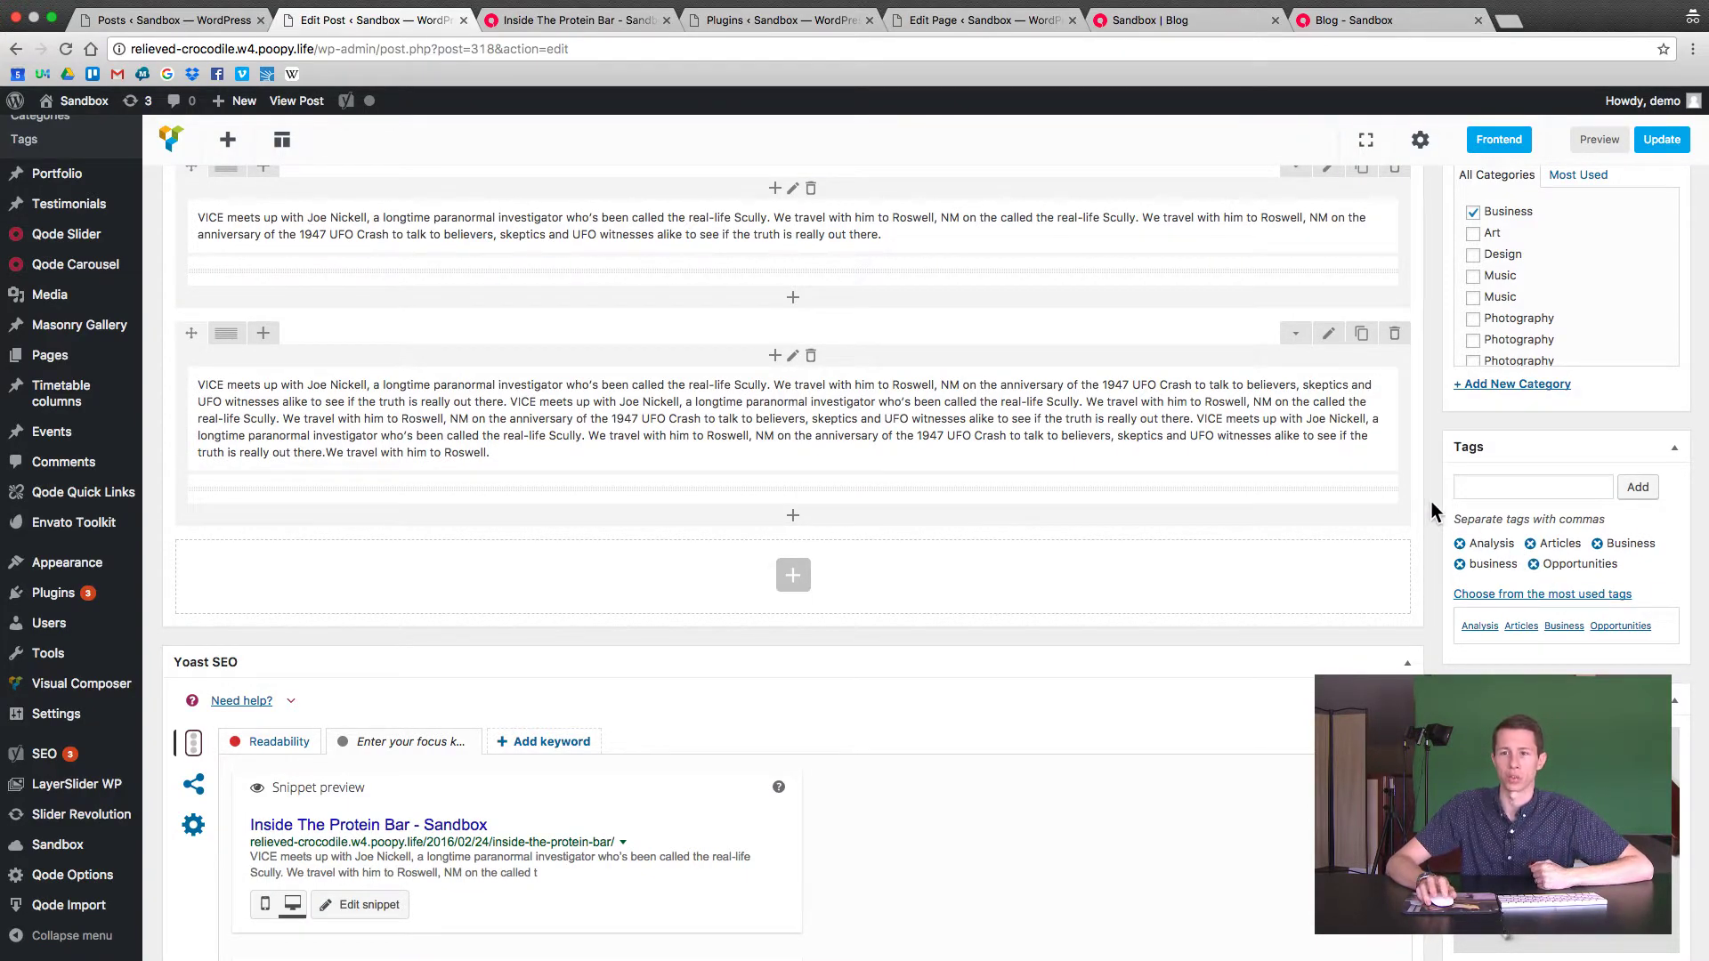
pyautogui.scroll(-1, 1429, 499)
pyautogui.scroll(5, 1432, 503)
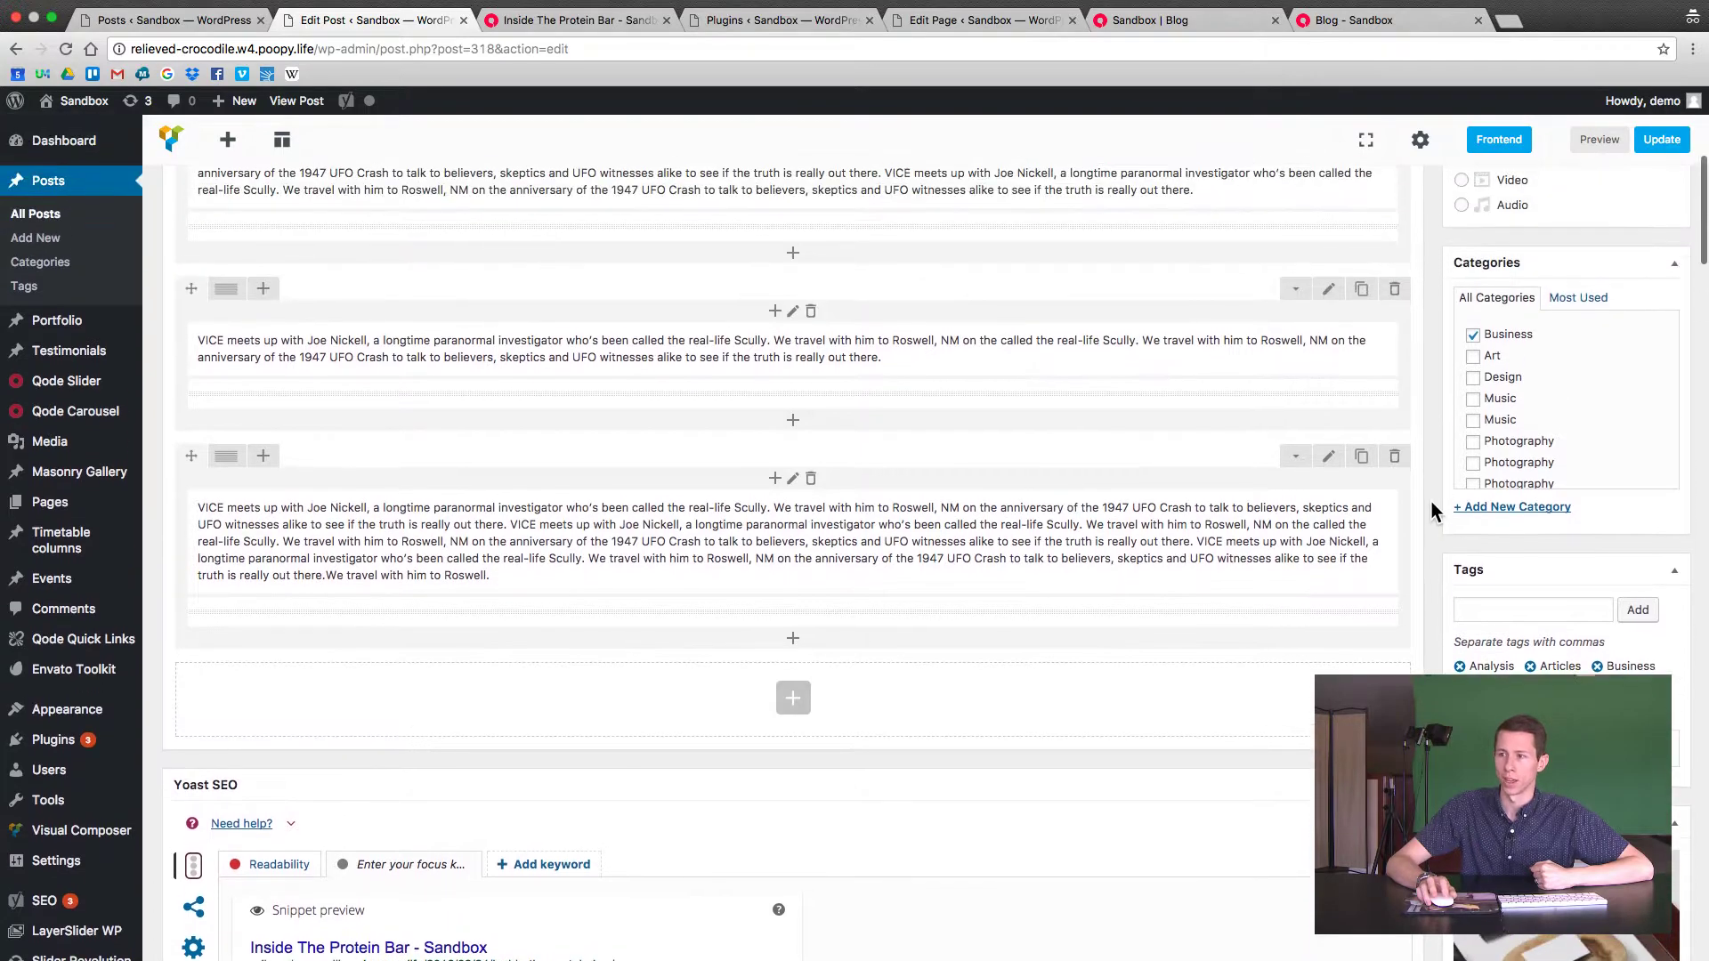
pyautogui.scroll(-4, 1431, 512)
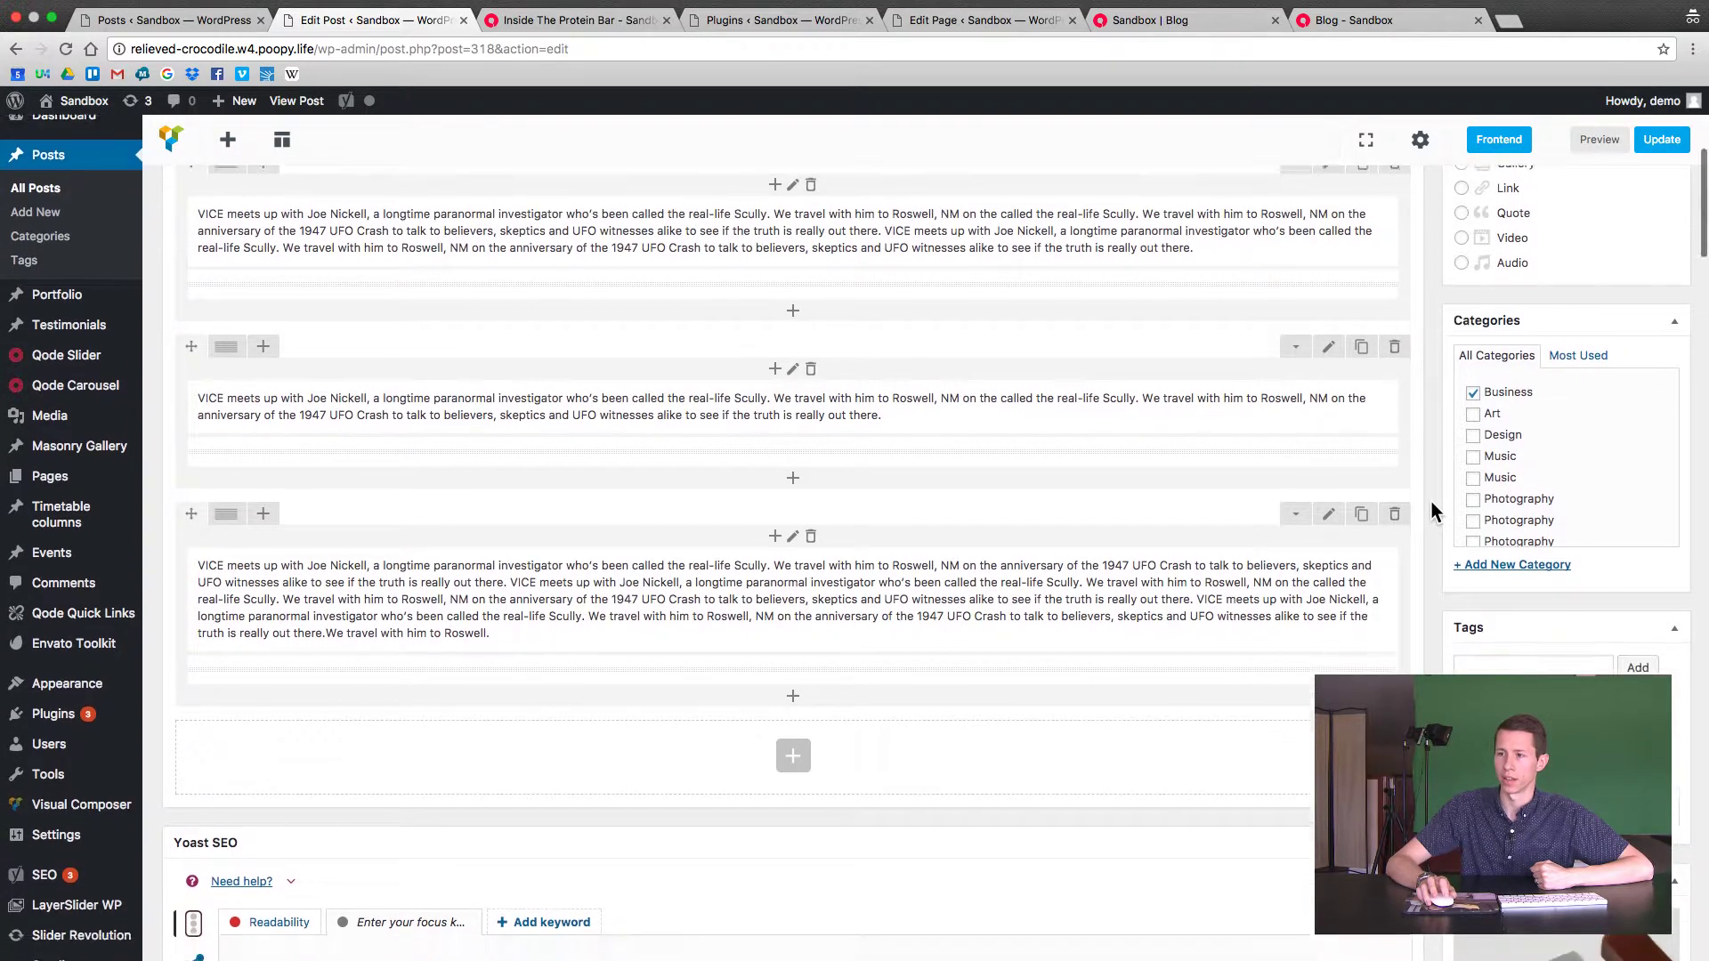
pyautogui.scroll(-9, 1431, 512)
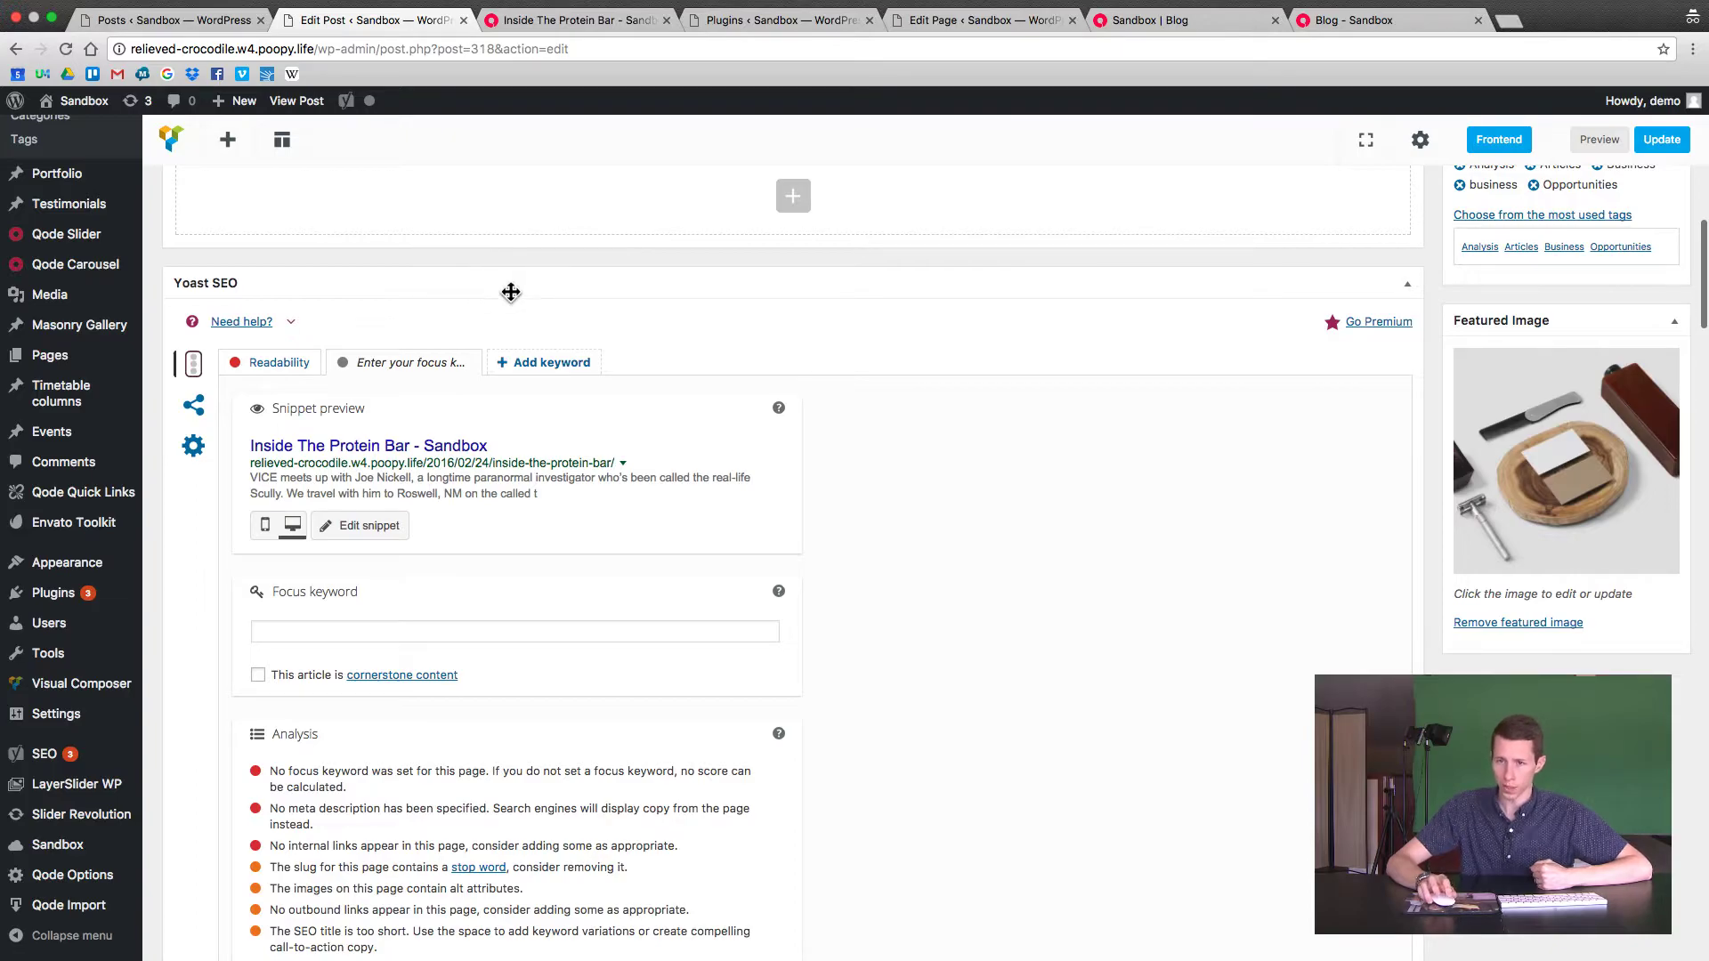
pyautogui.scroll(1, 598, 319)
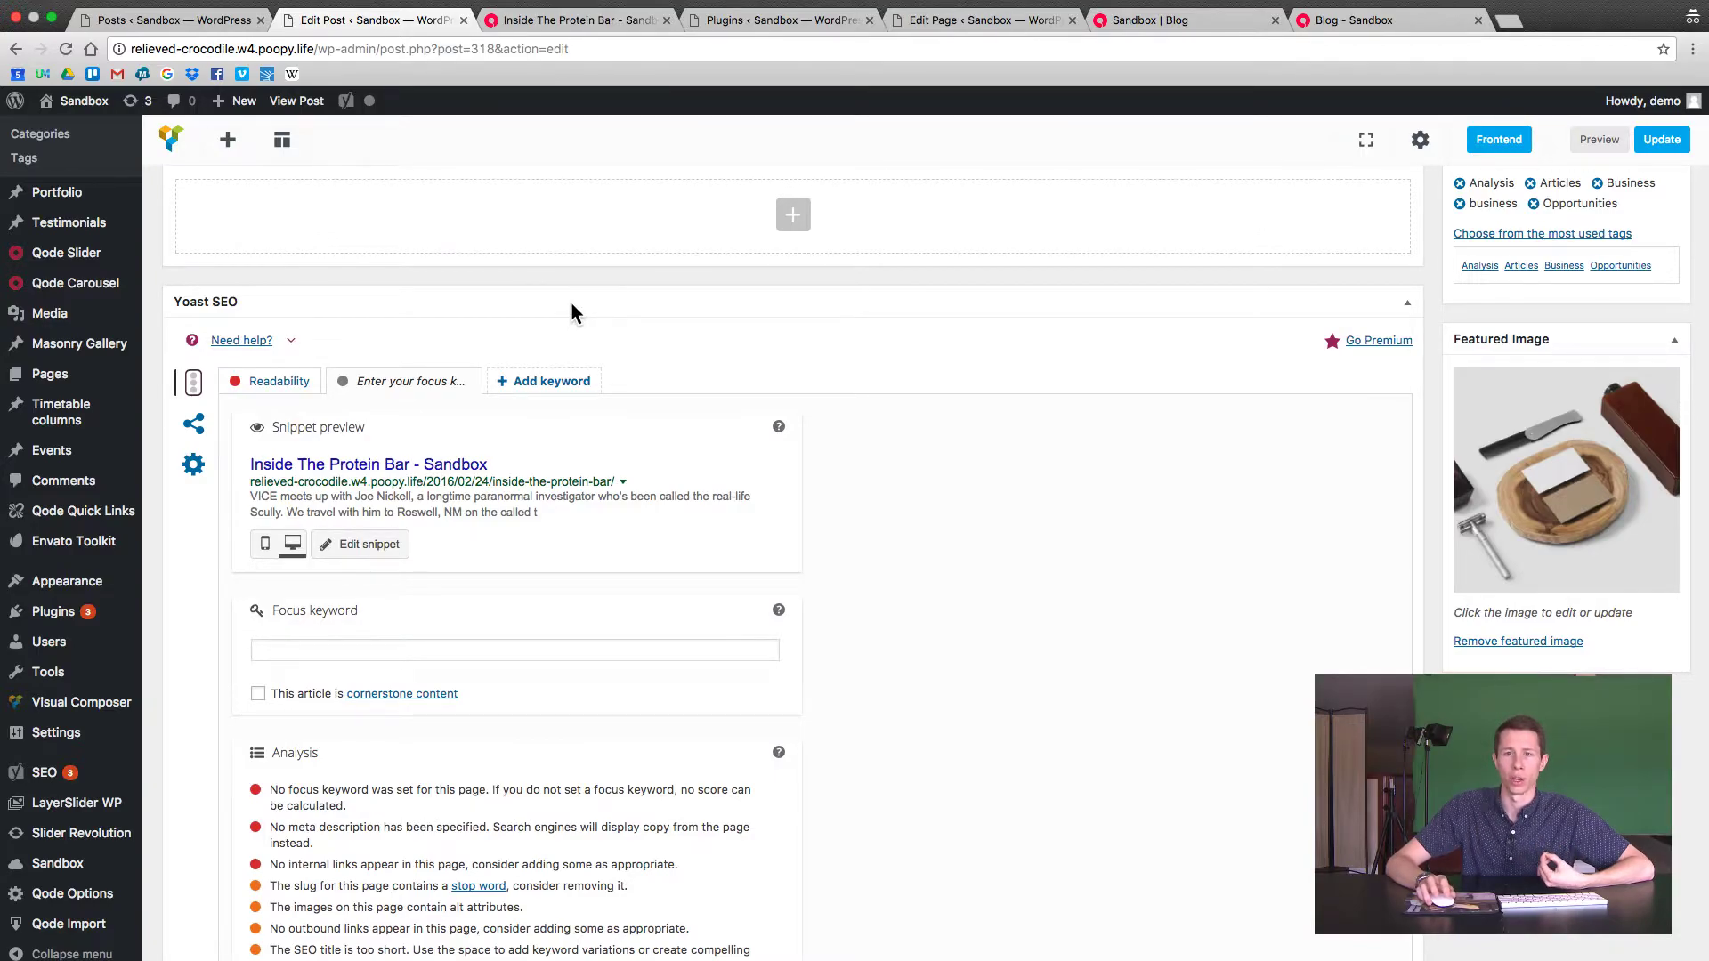
pyautogui.scroll(5, 572, 311)
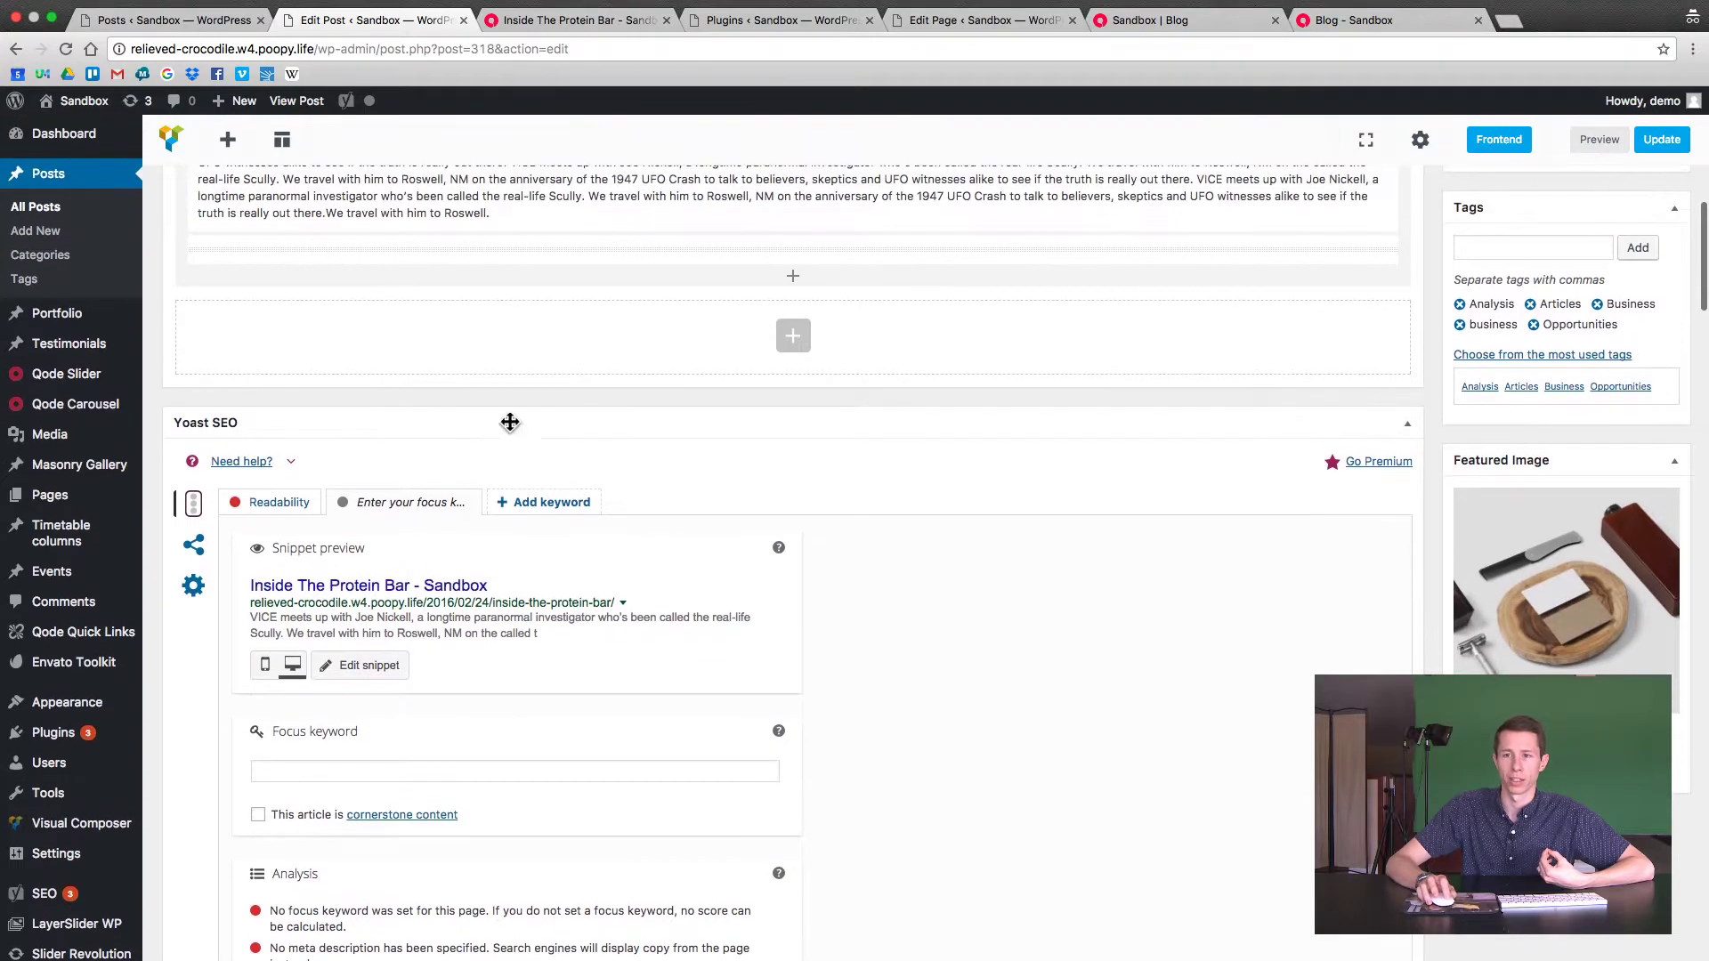
pyautogui.scroll(15, 503, 445)
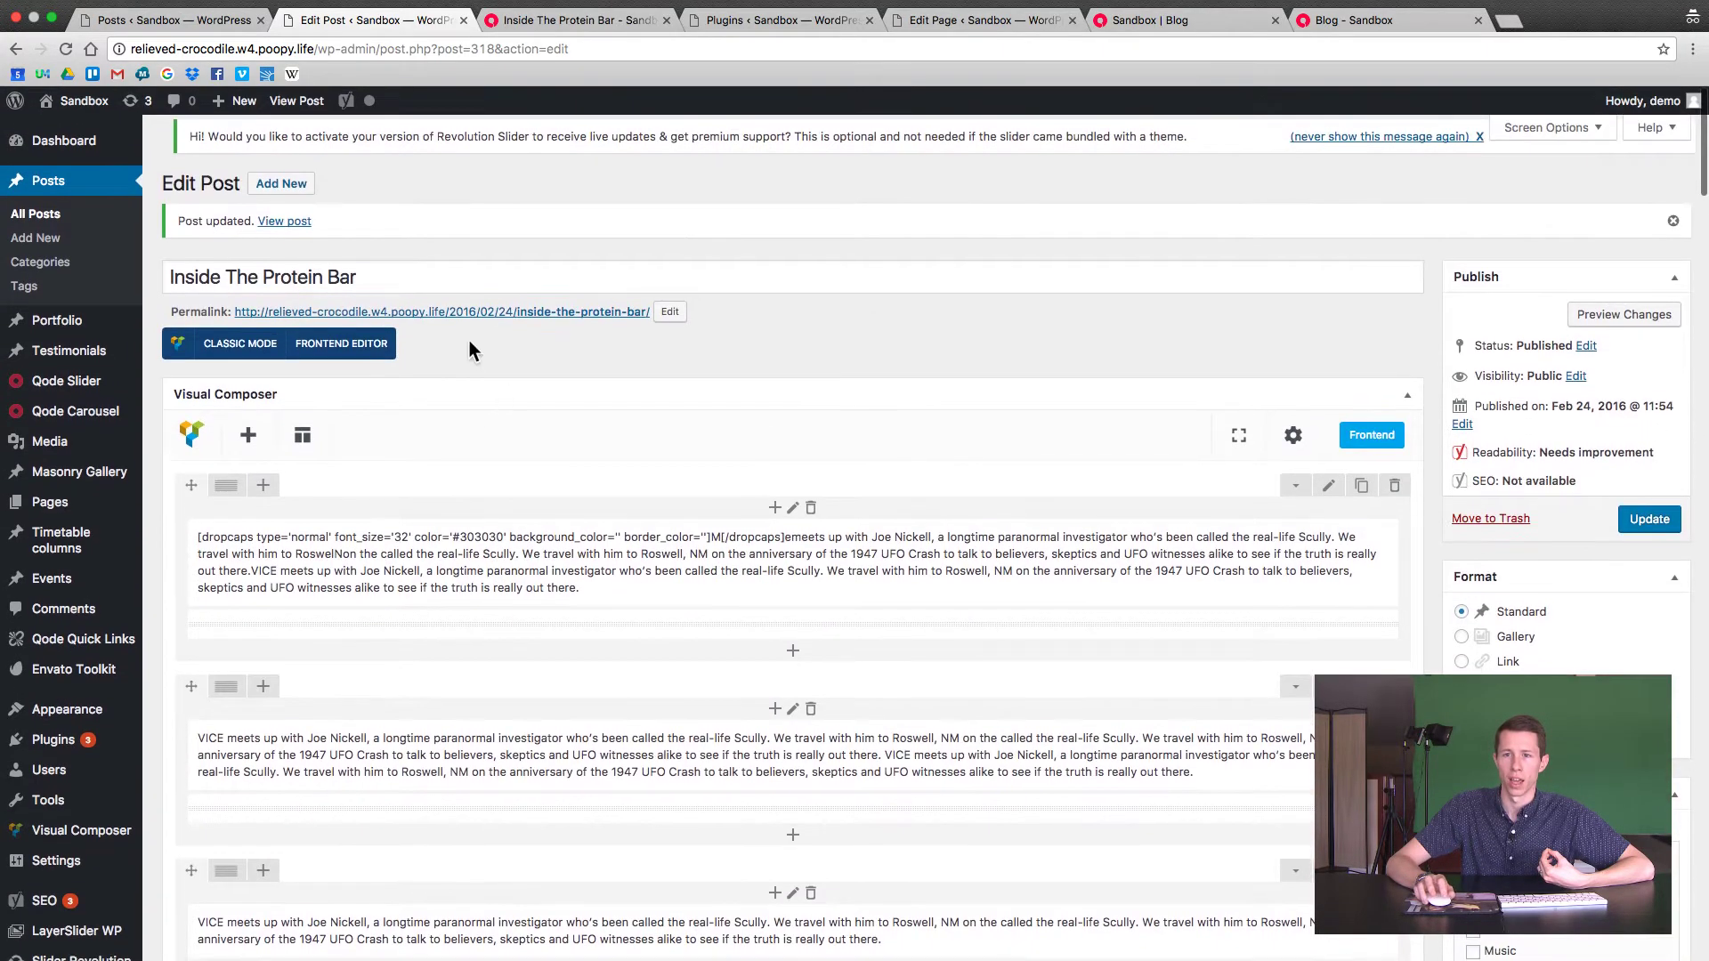
pyautogui.tripleClick(407, 281)
pyautogui.press('super+c')
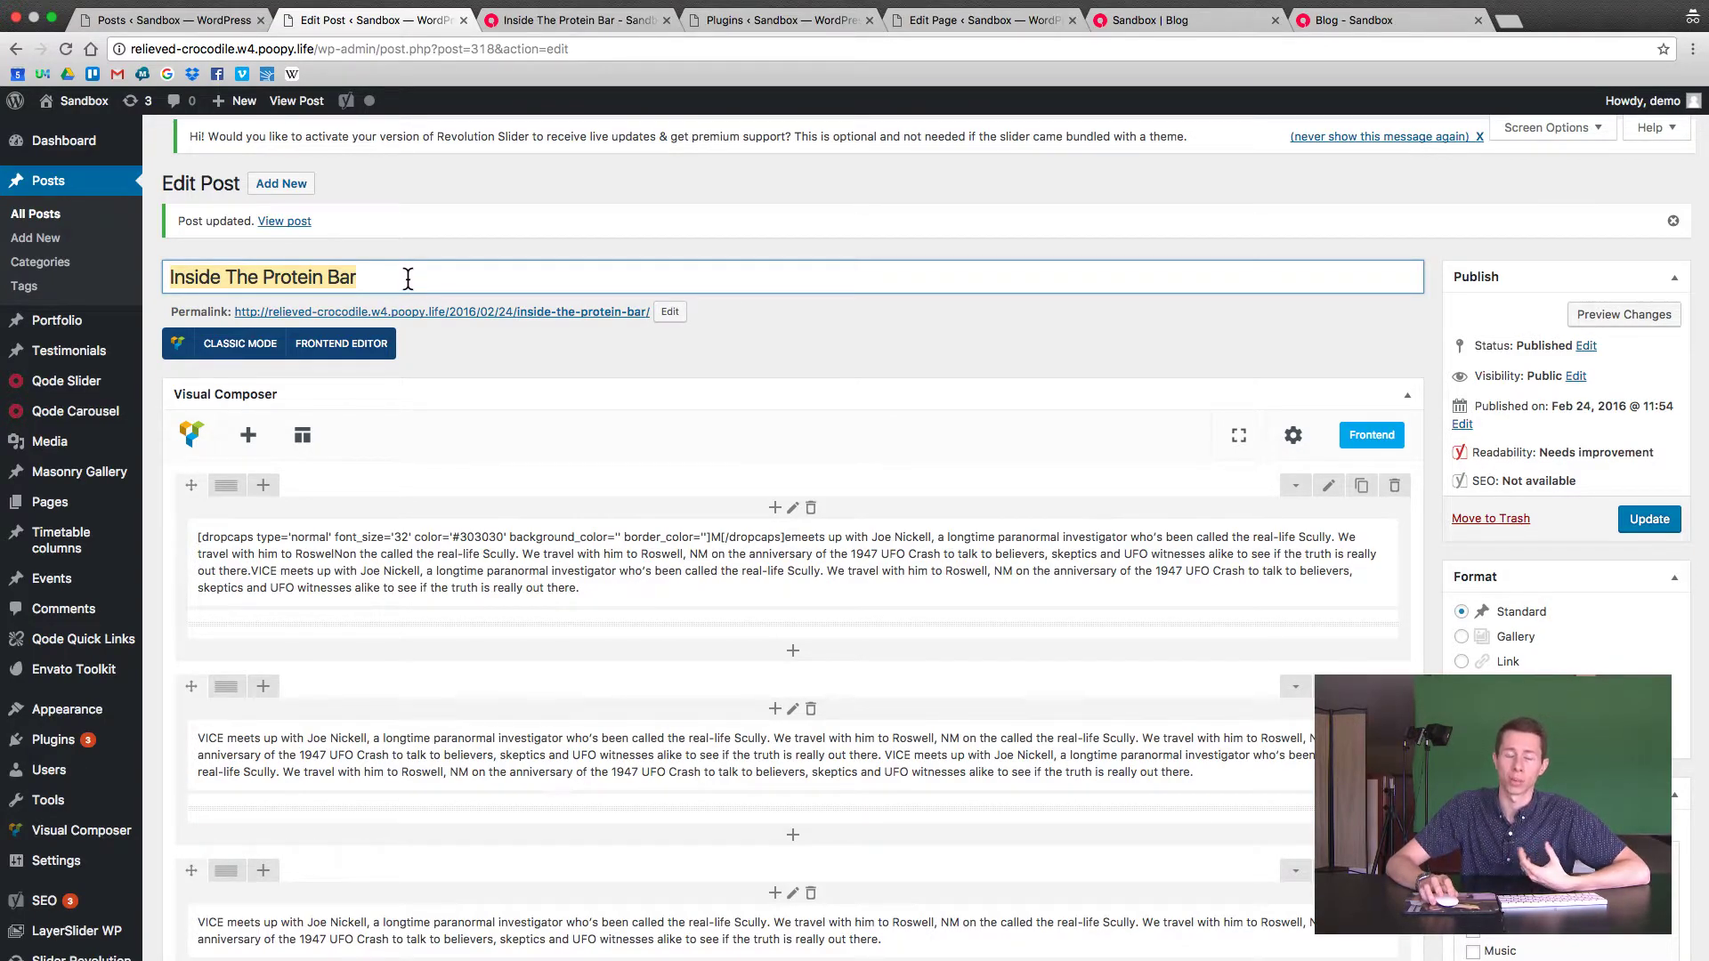
pyautogui.click(726, 343)
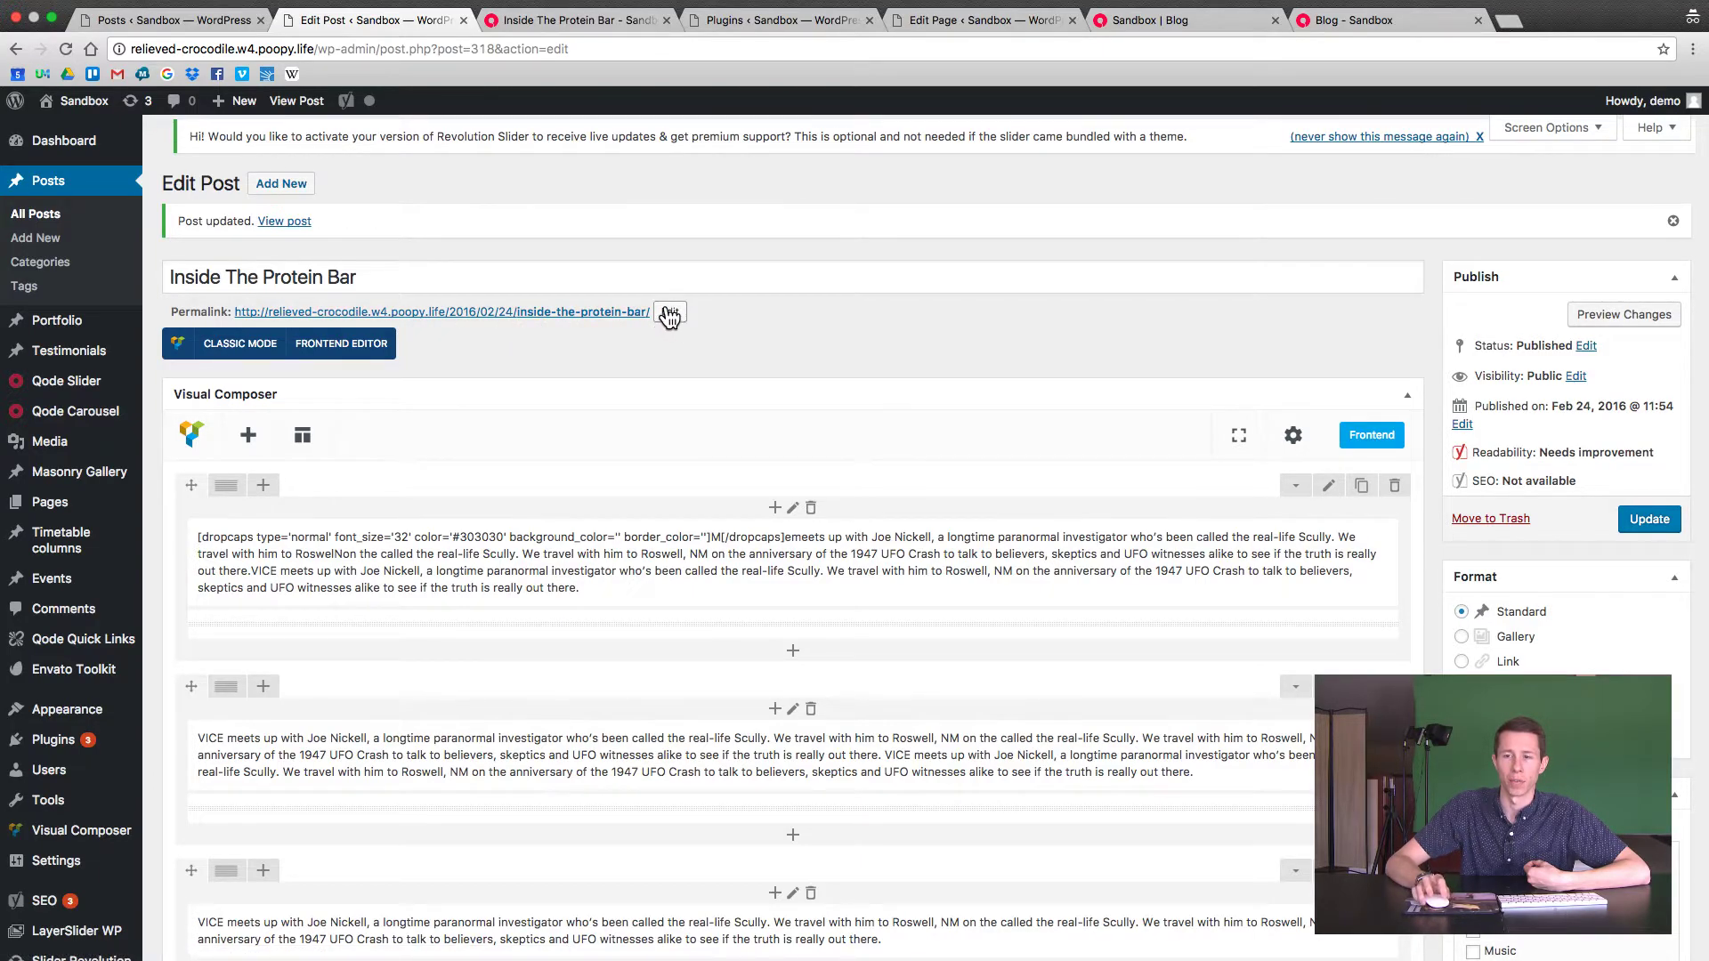
pyautogui.moveTo(71, 864)
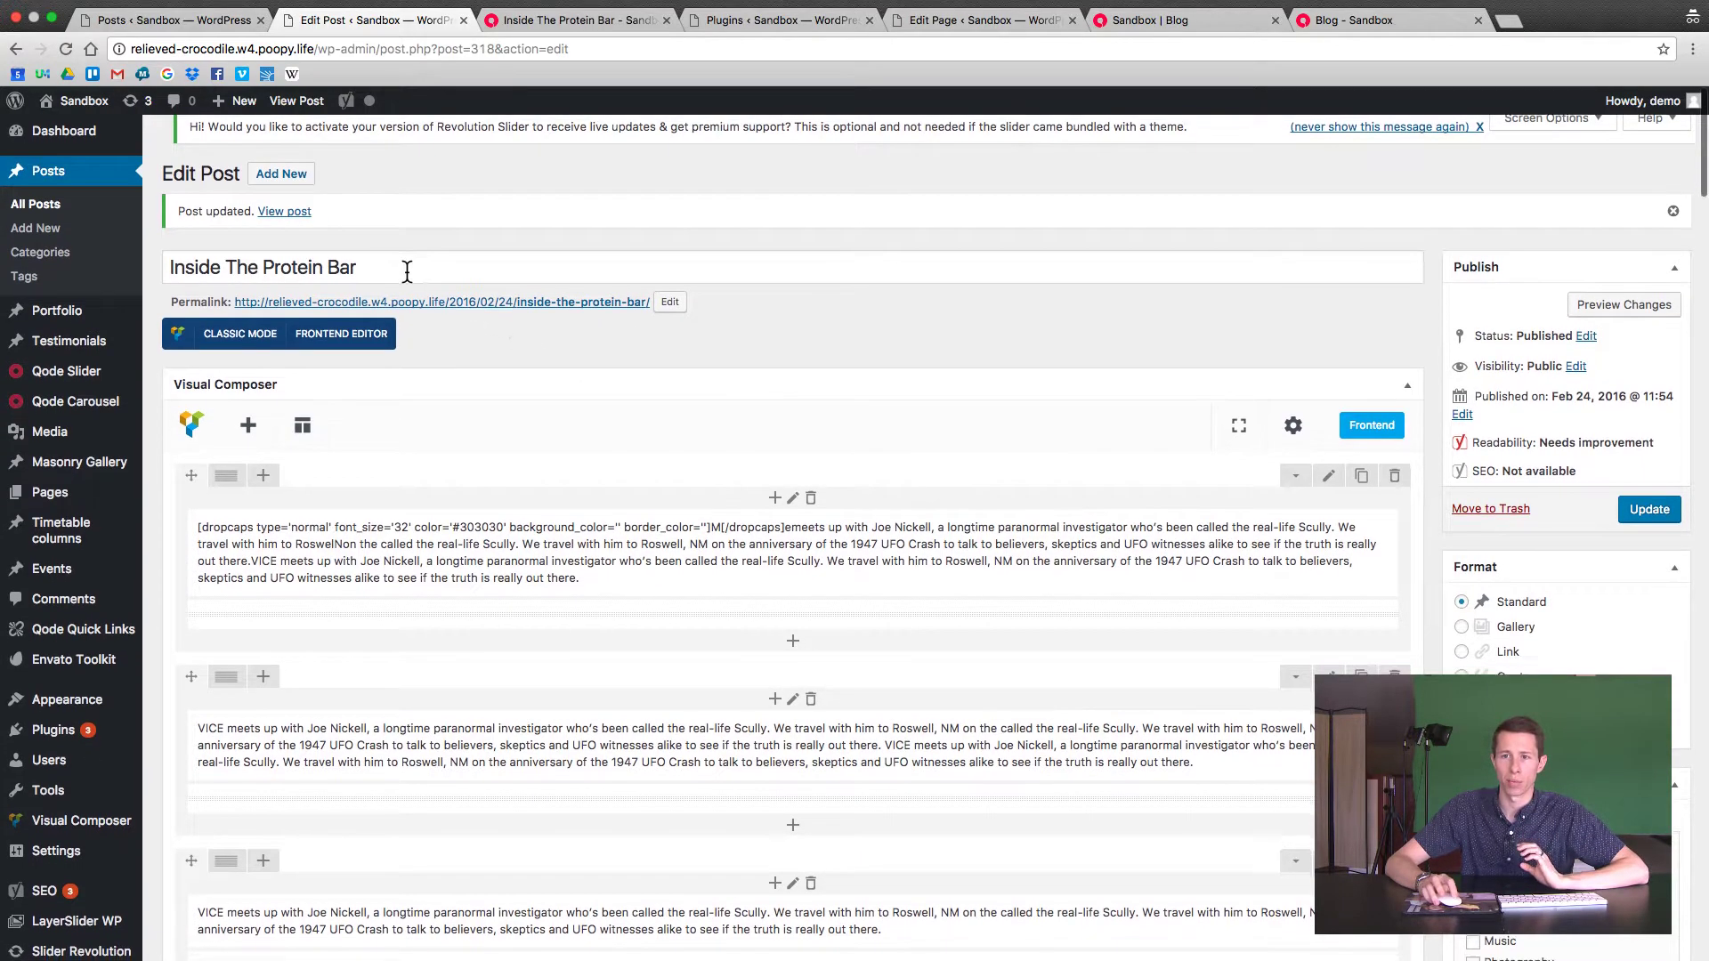
# Paste 'Inside The Protein Bar' as the Yoast focus keyword to refresh the analysis.
pyautogui.scroll(-10, 546, 552)
pyautogui.scroll(-3, 545, 544)
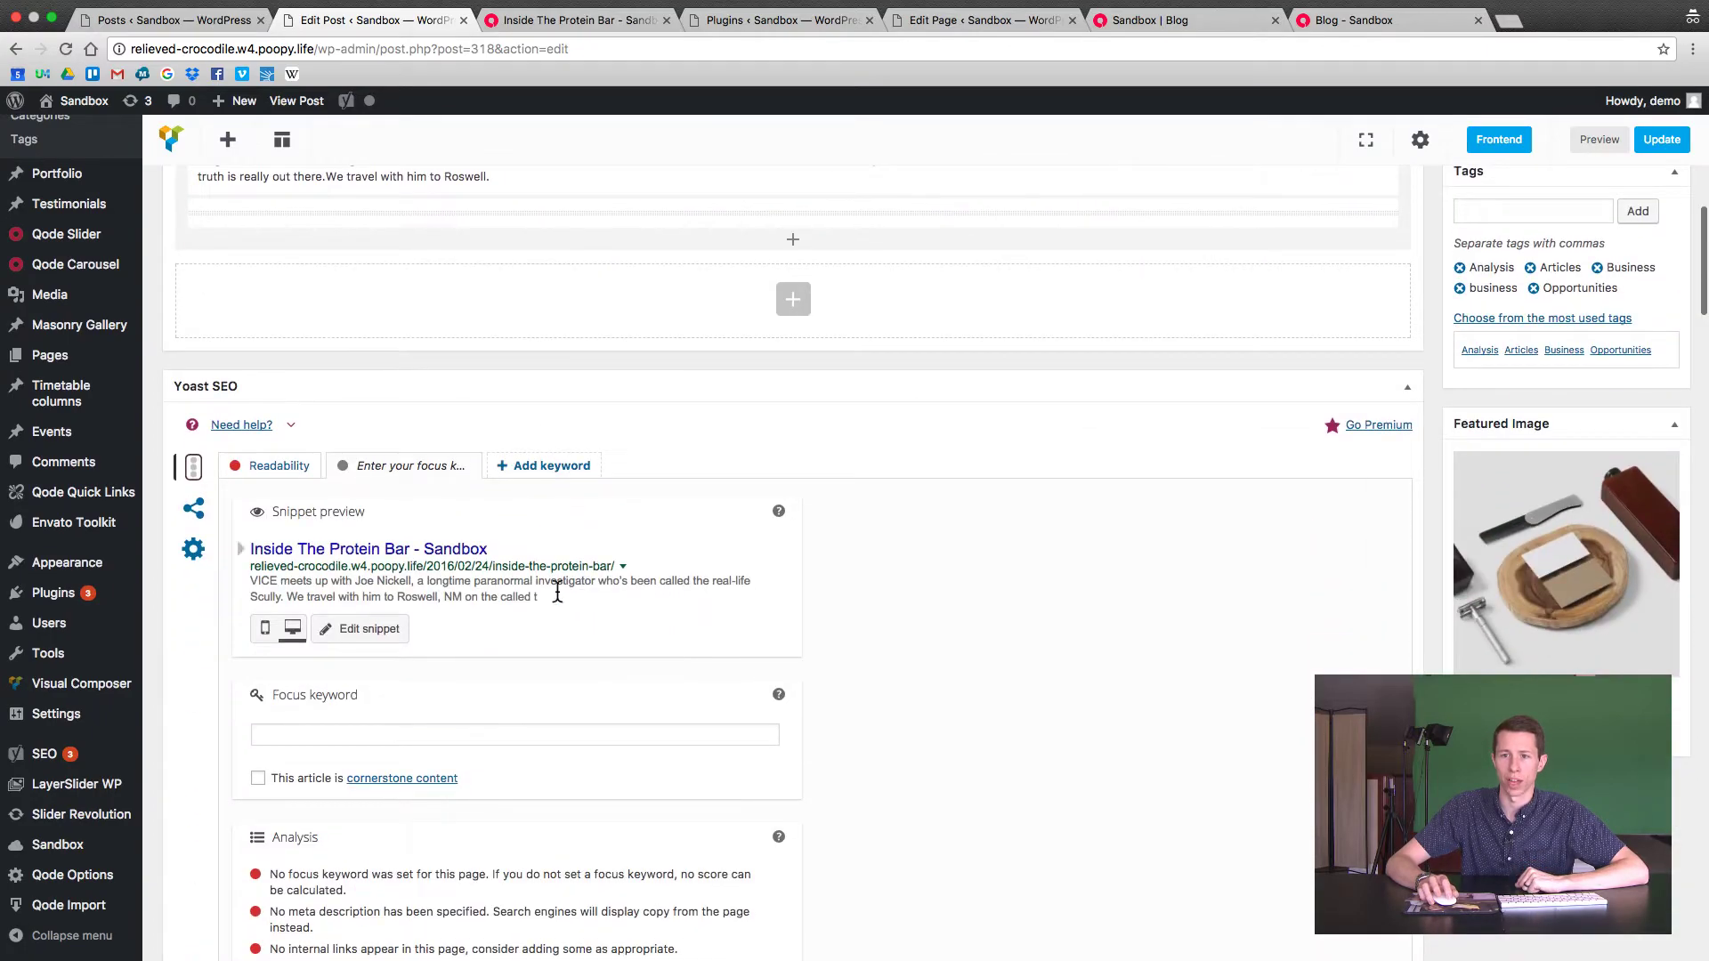
pyautogui.scroll(-1, 577, 709)
pyautogui.click(574, 712)
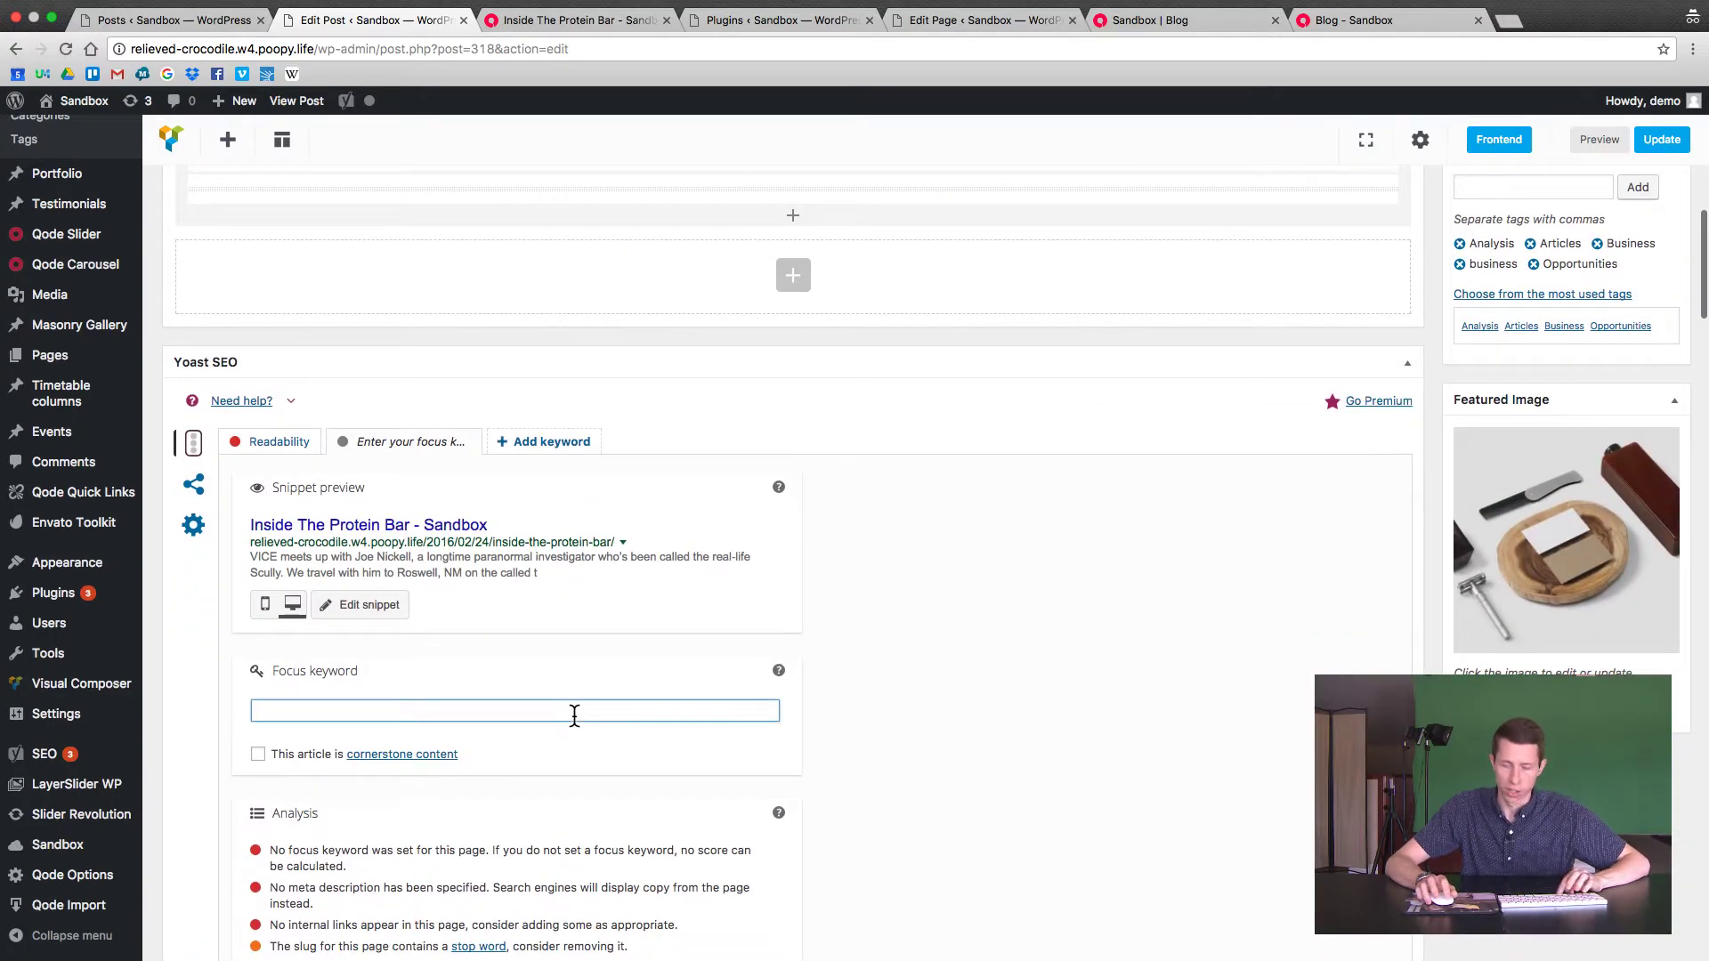
pyautogui.press('super+v')
pyautogui.click(959, 693)
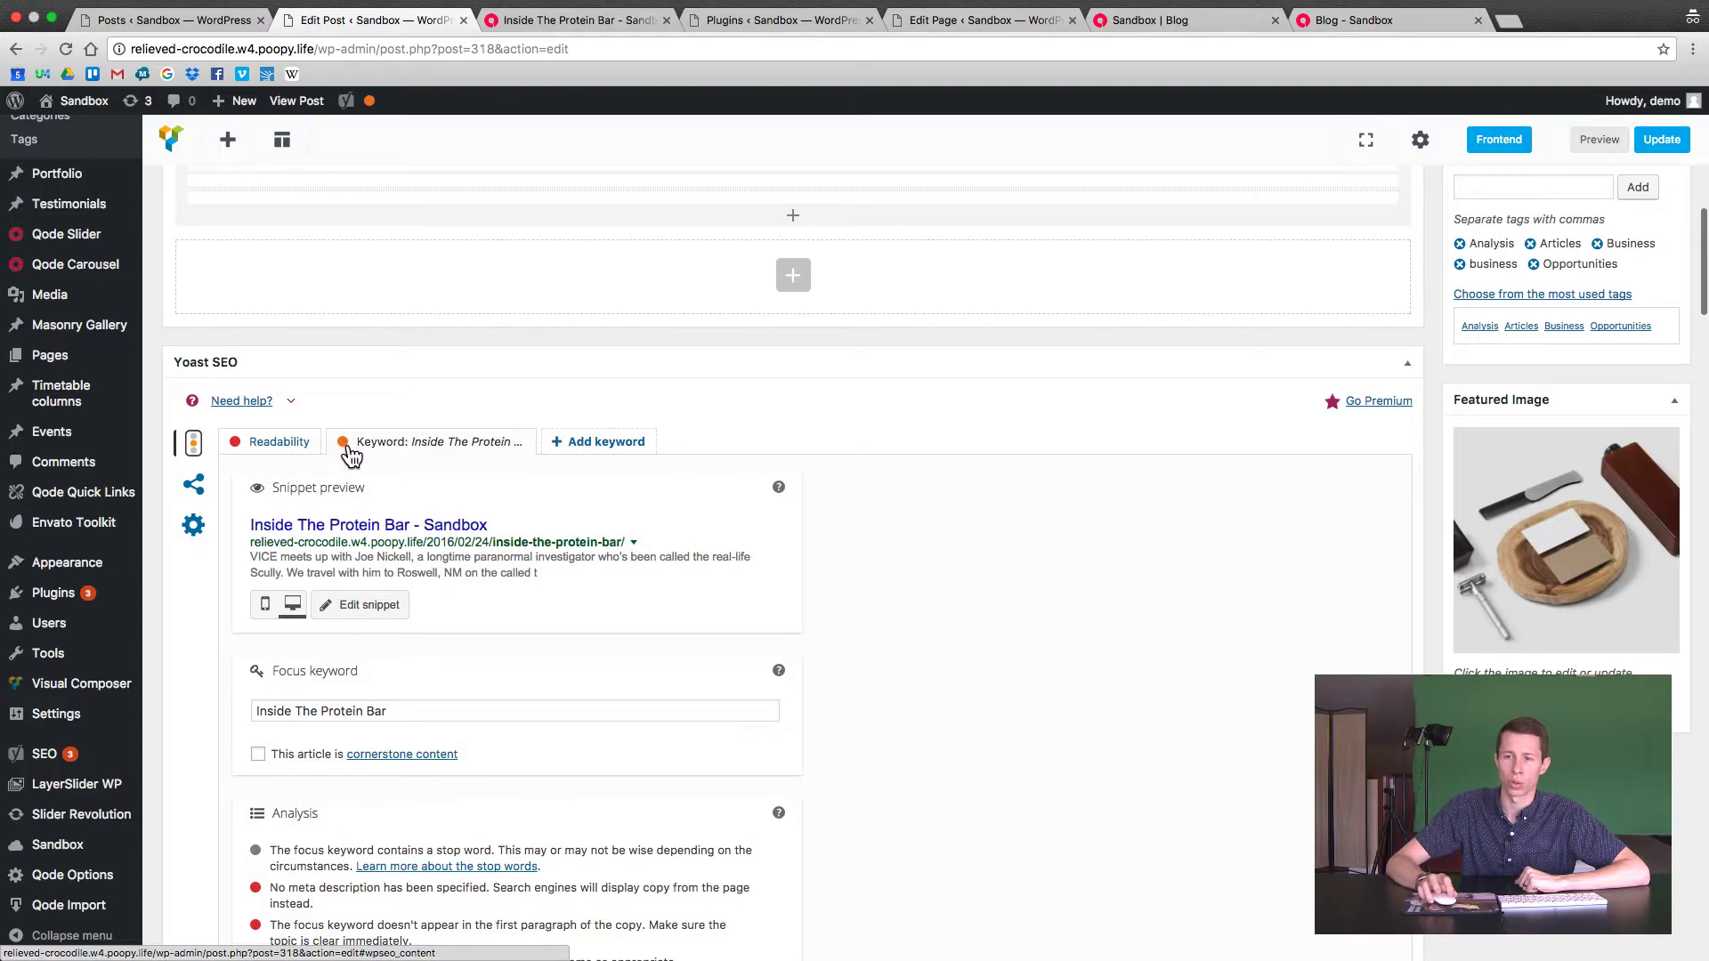
pyautogui.scroll(-5, 877, 685)
pyautogui.scroll(1, 897, 686)
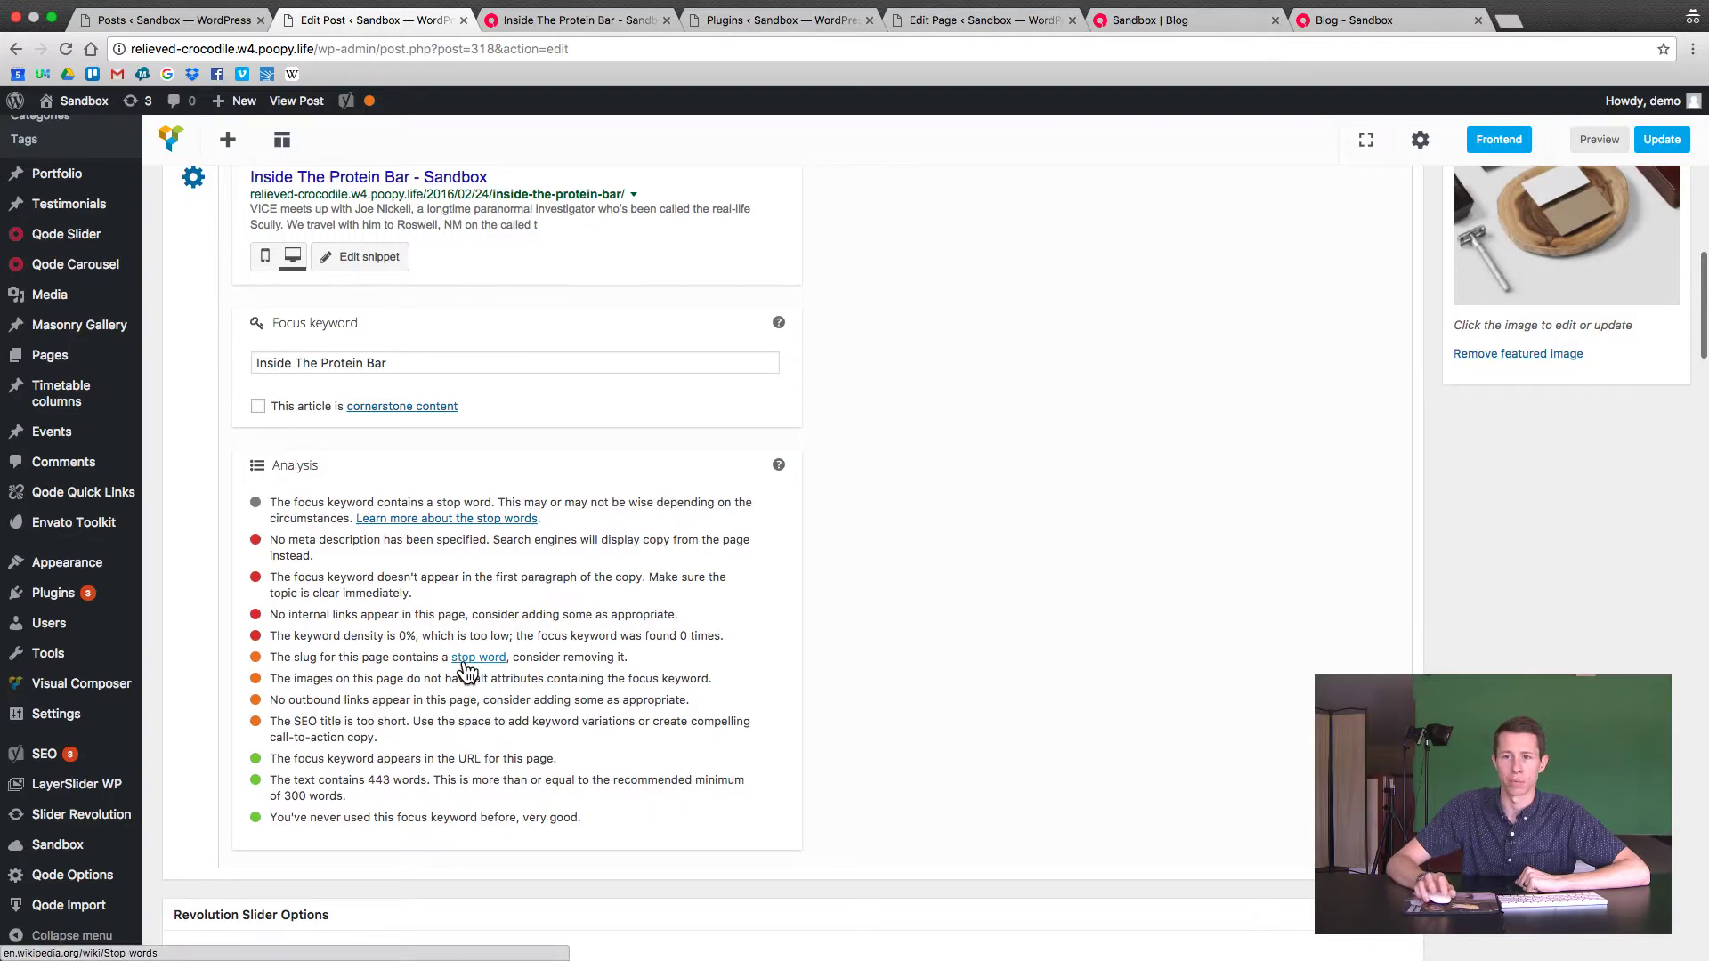
# Review Yoast's Readability checks: missing subheadings and 40% passive voice.
pyautogui.scroll(4, 463, 669)
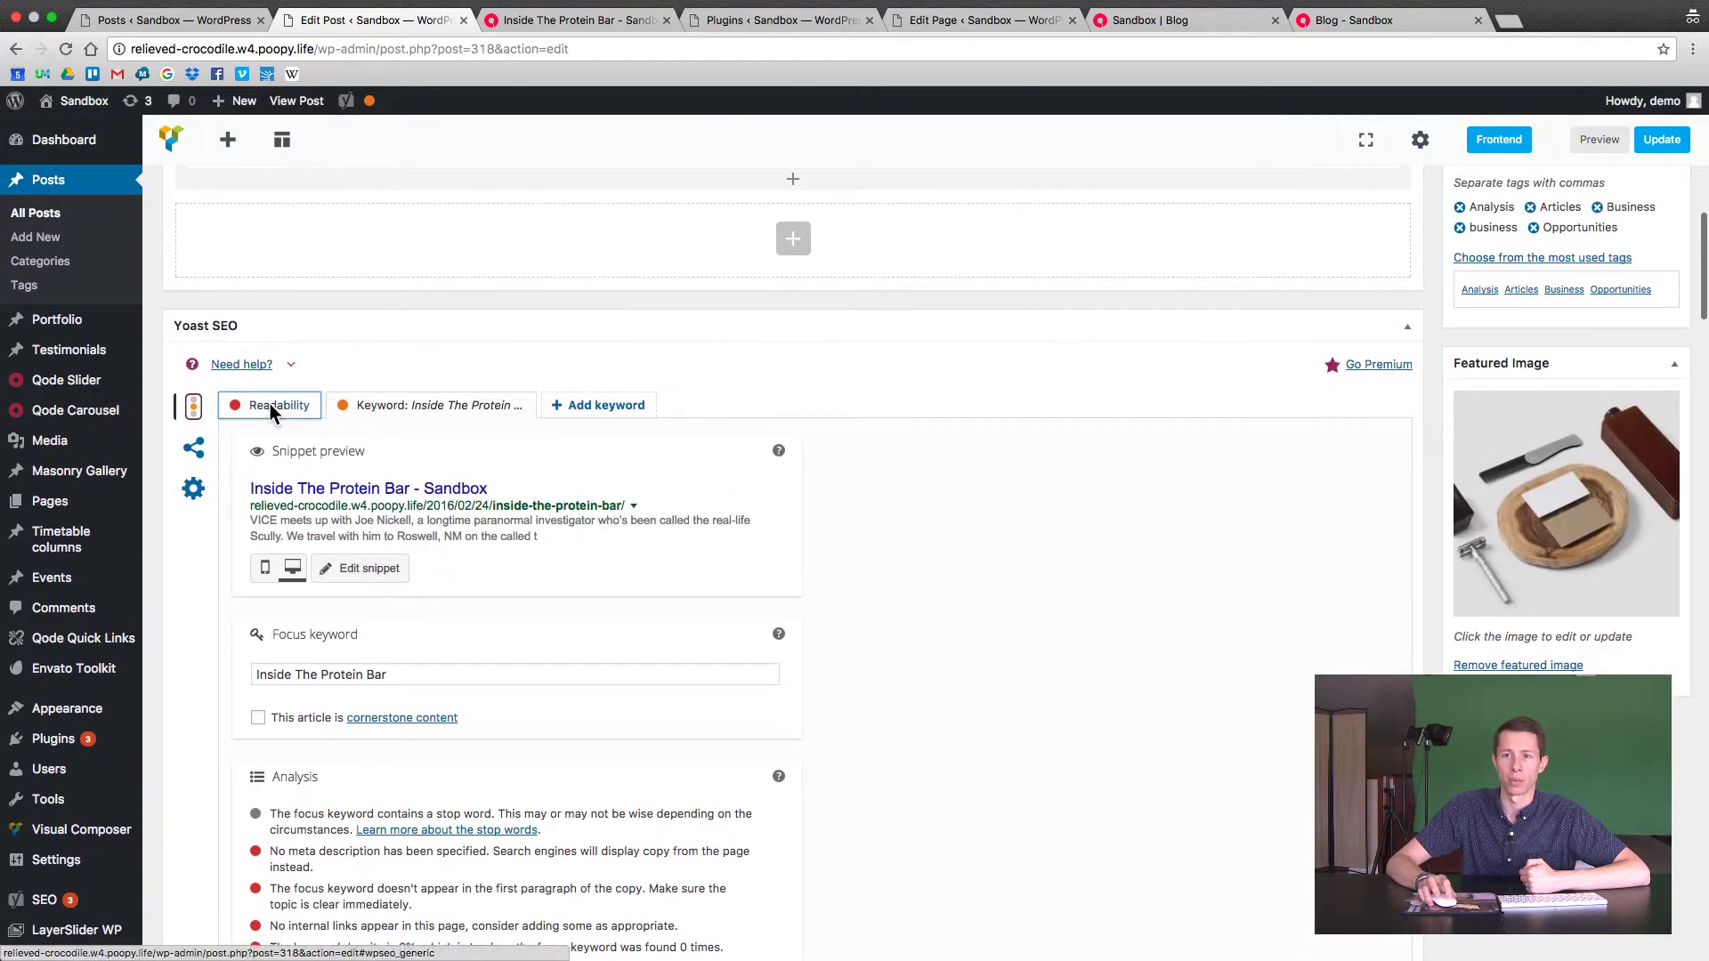
pyautogui.click(274, 407)
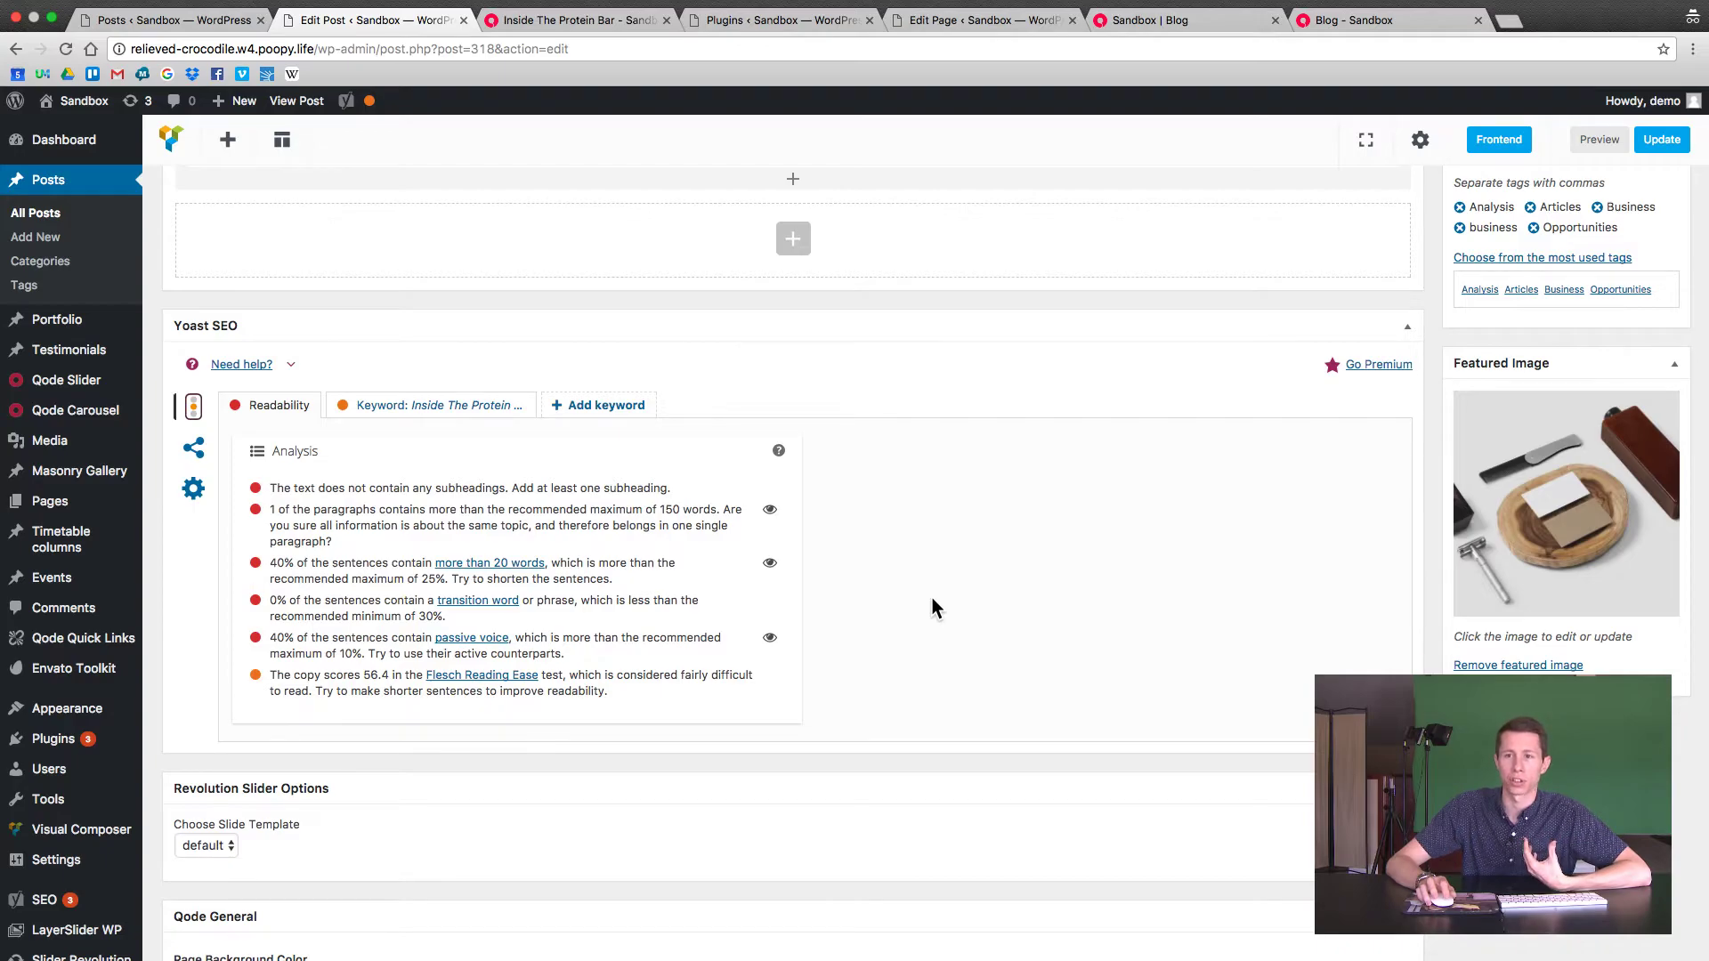
pyautogui.scroll(2, 931, 599)
pyautogui.scroll(5, 926, 612)
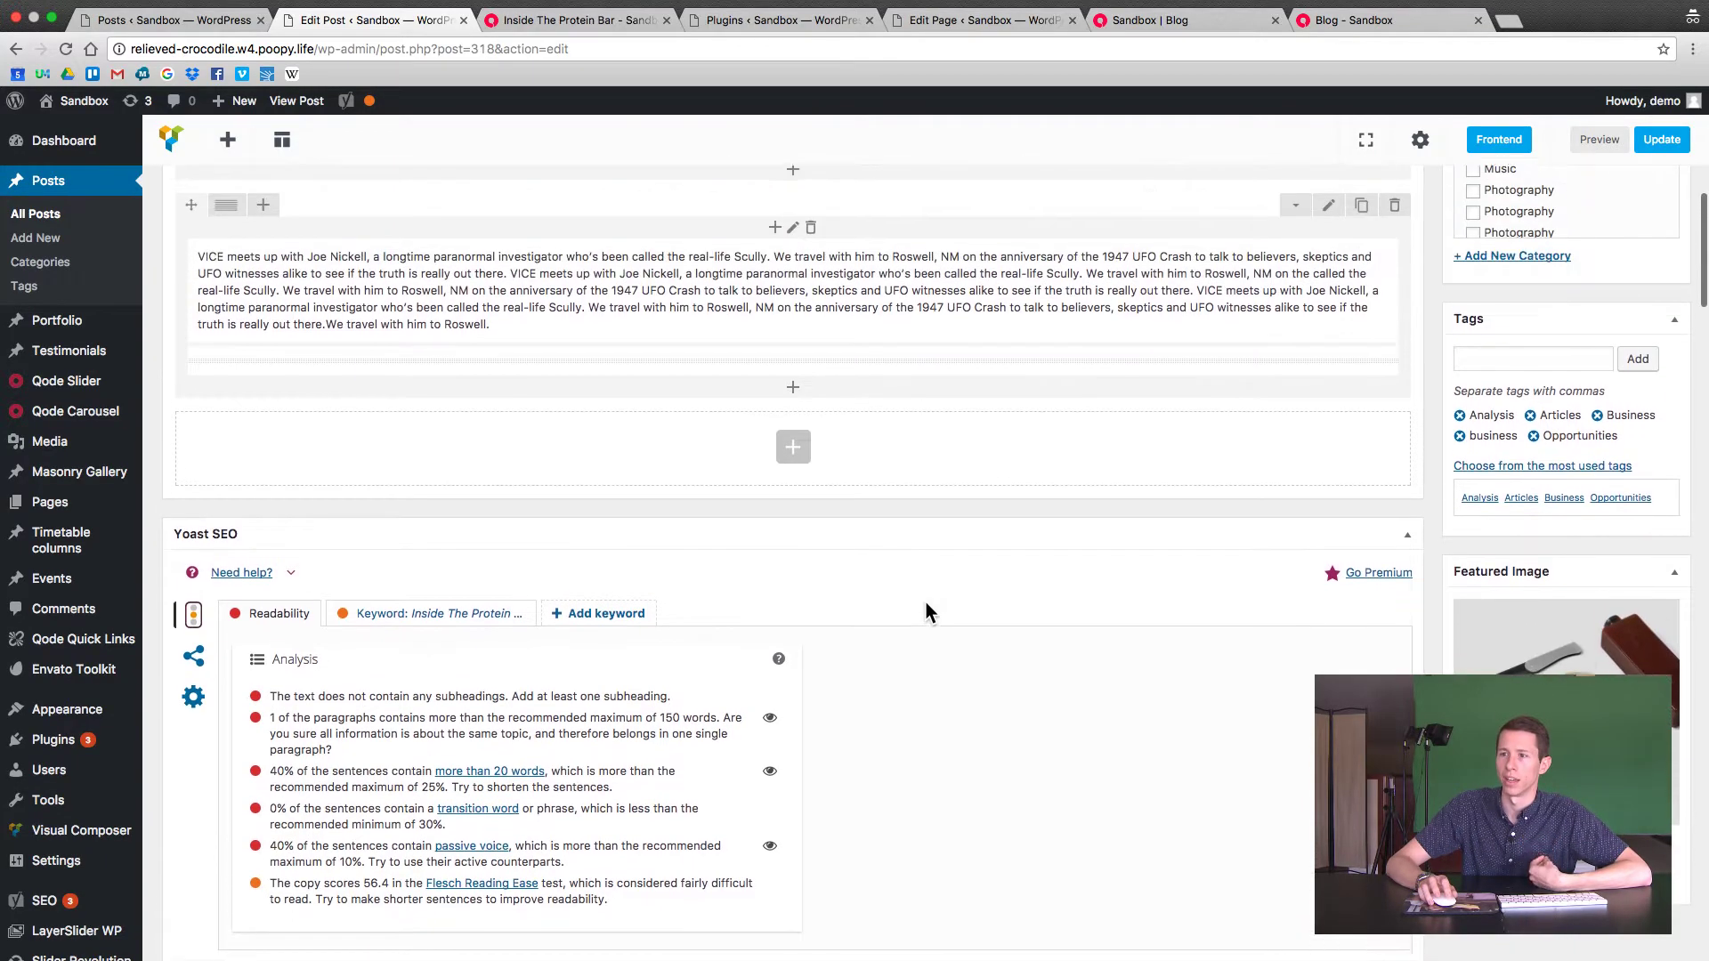
pyautogui.scroll(8, 1080, 688)
pyautogui.scroll(7, 1080, 697)
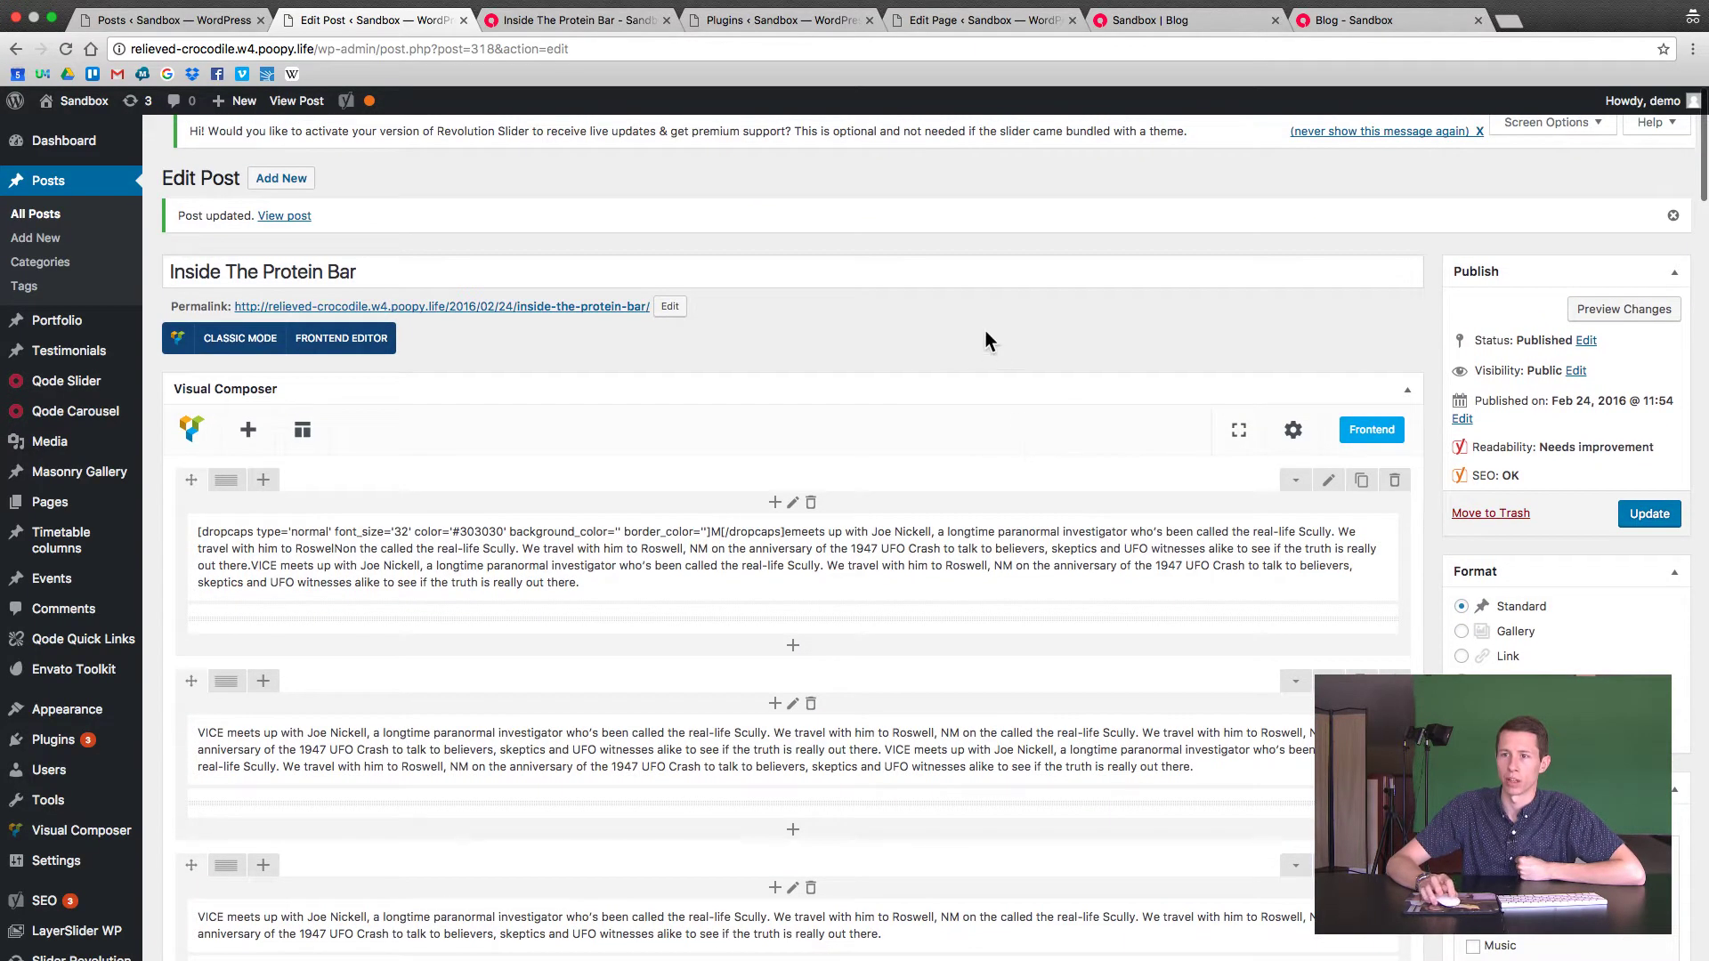
# Update the post and check that it leads the grid on the live Blog page.
pyautogui.click(1647, 514)
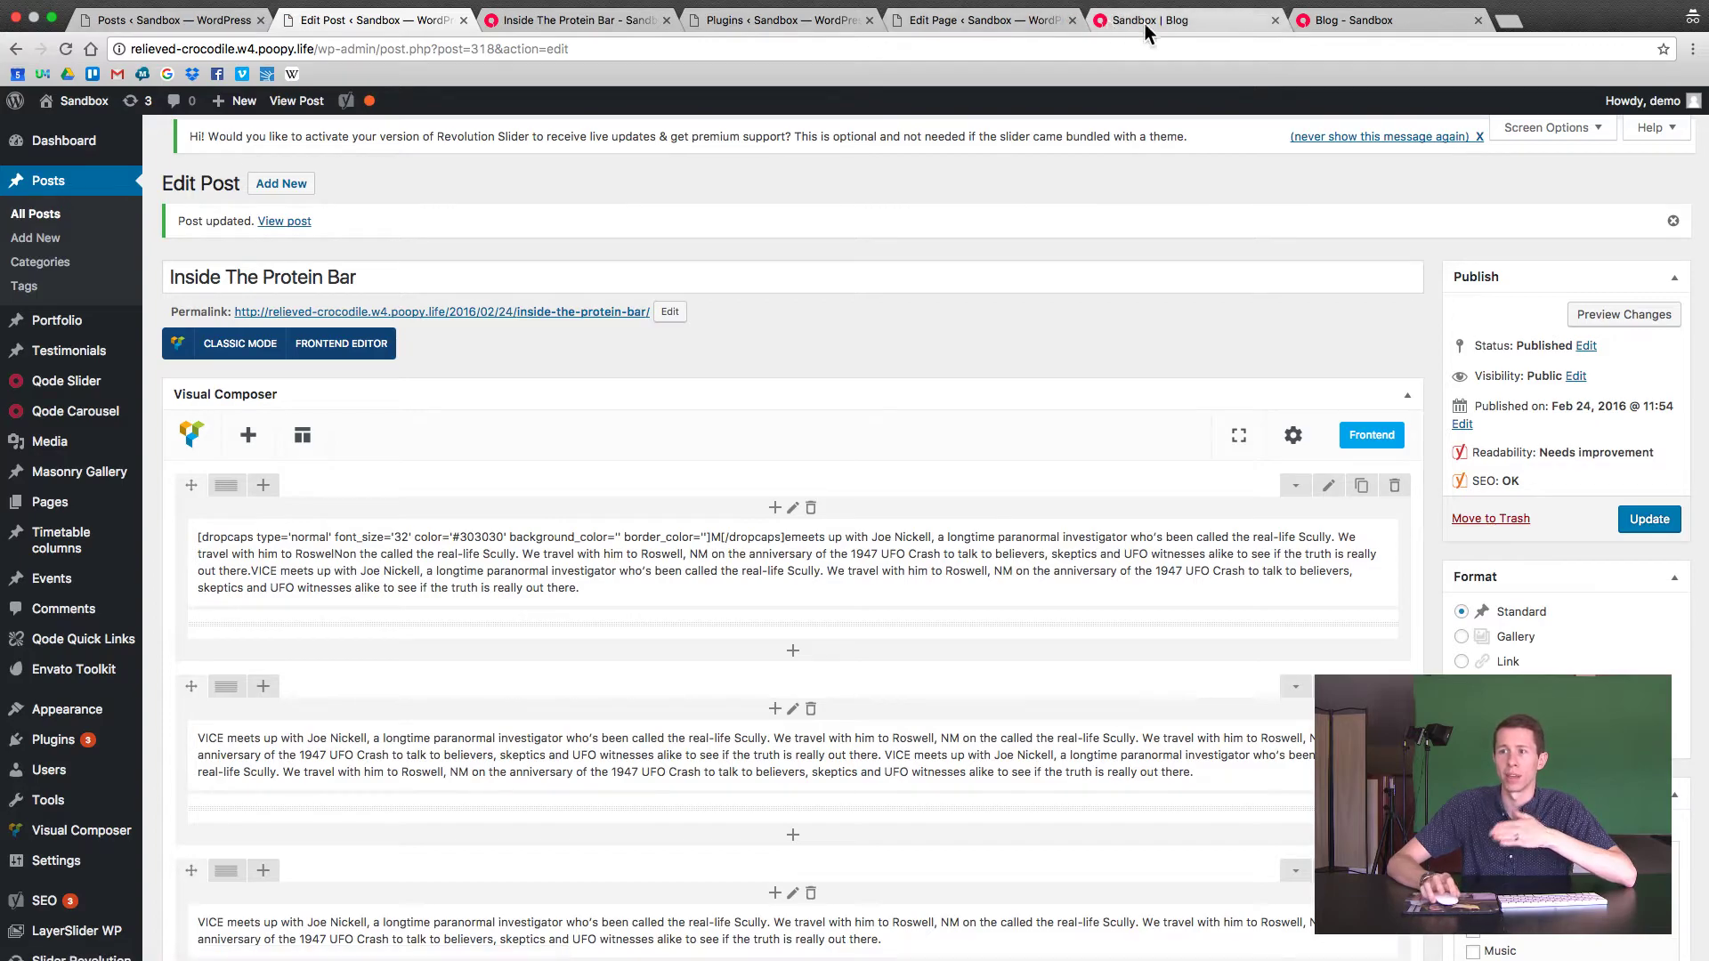
pyautogui.click(1327, 24)
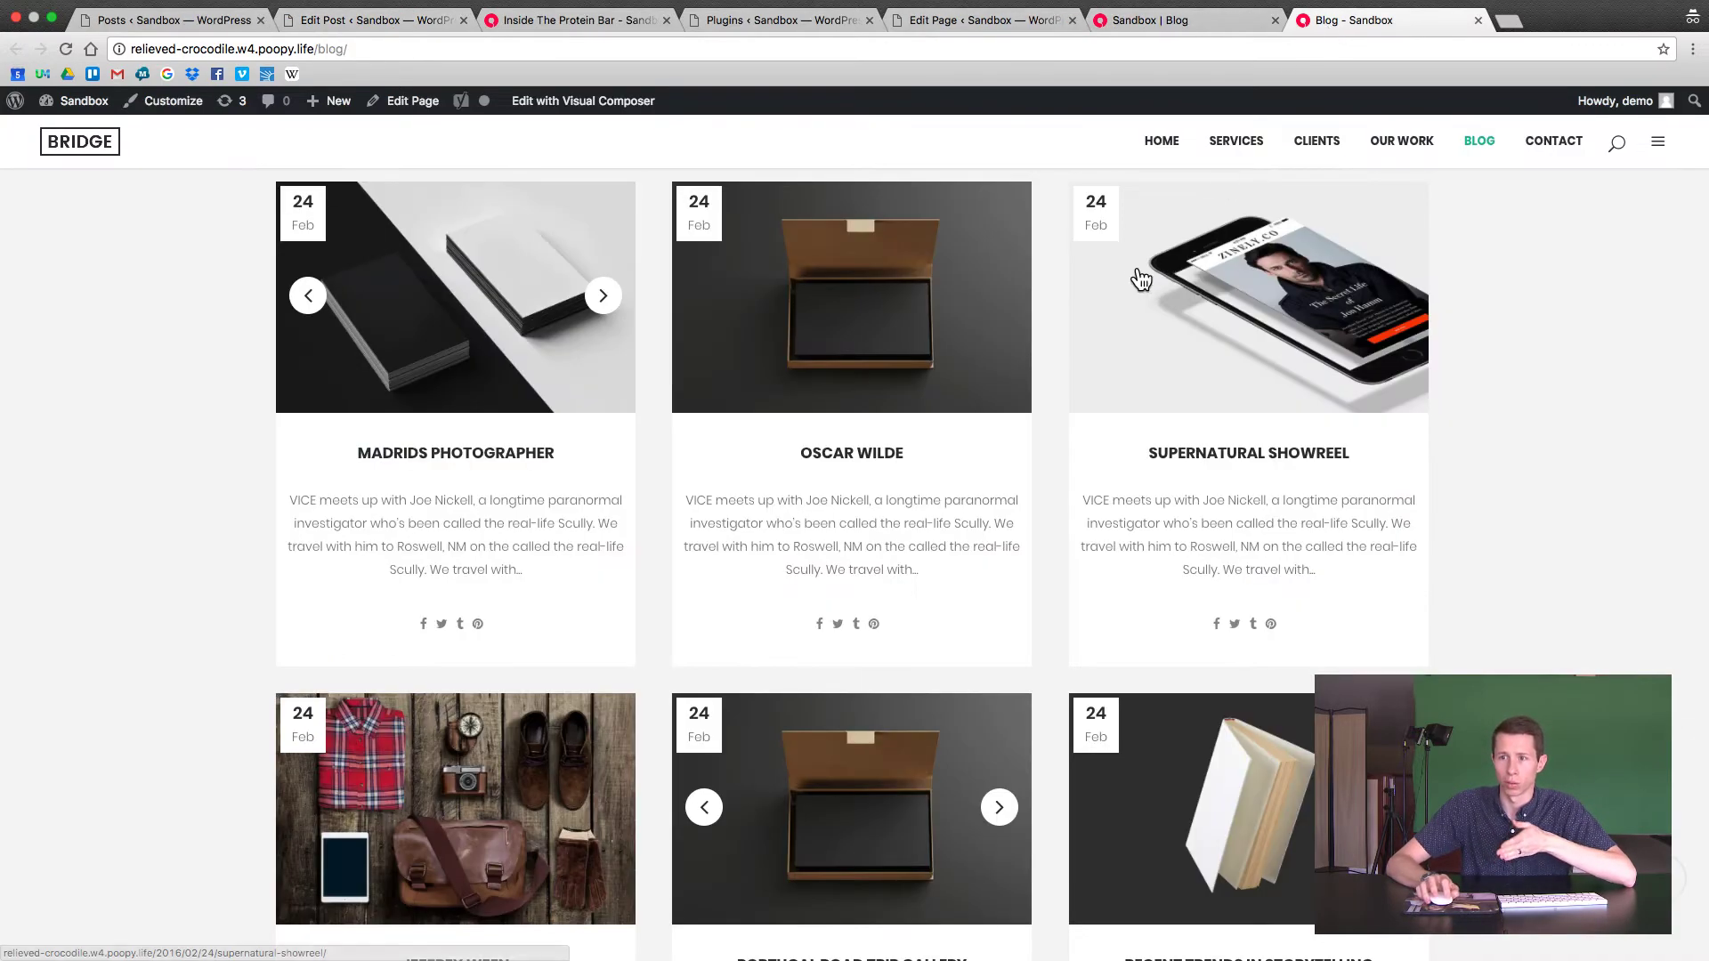
pyautogui.scroll(5, 1124, 404)
pyautogui.scroll(5, 1124, 404)
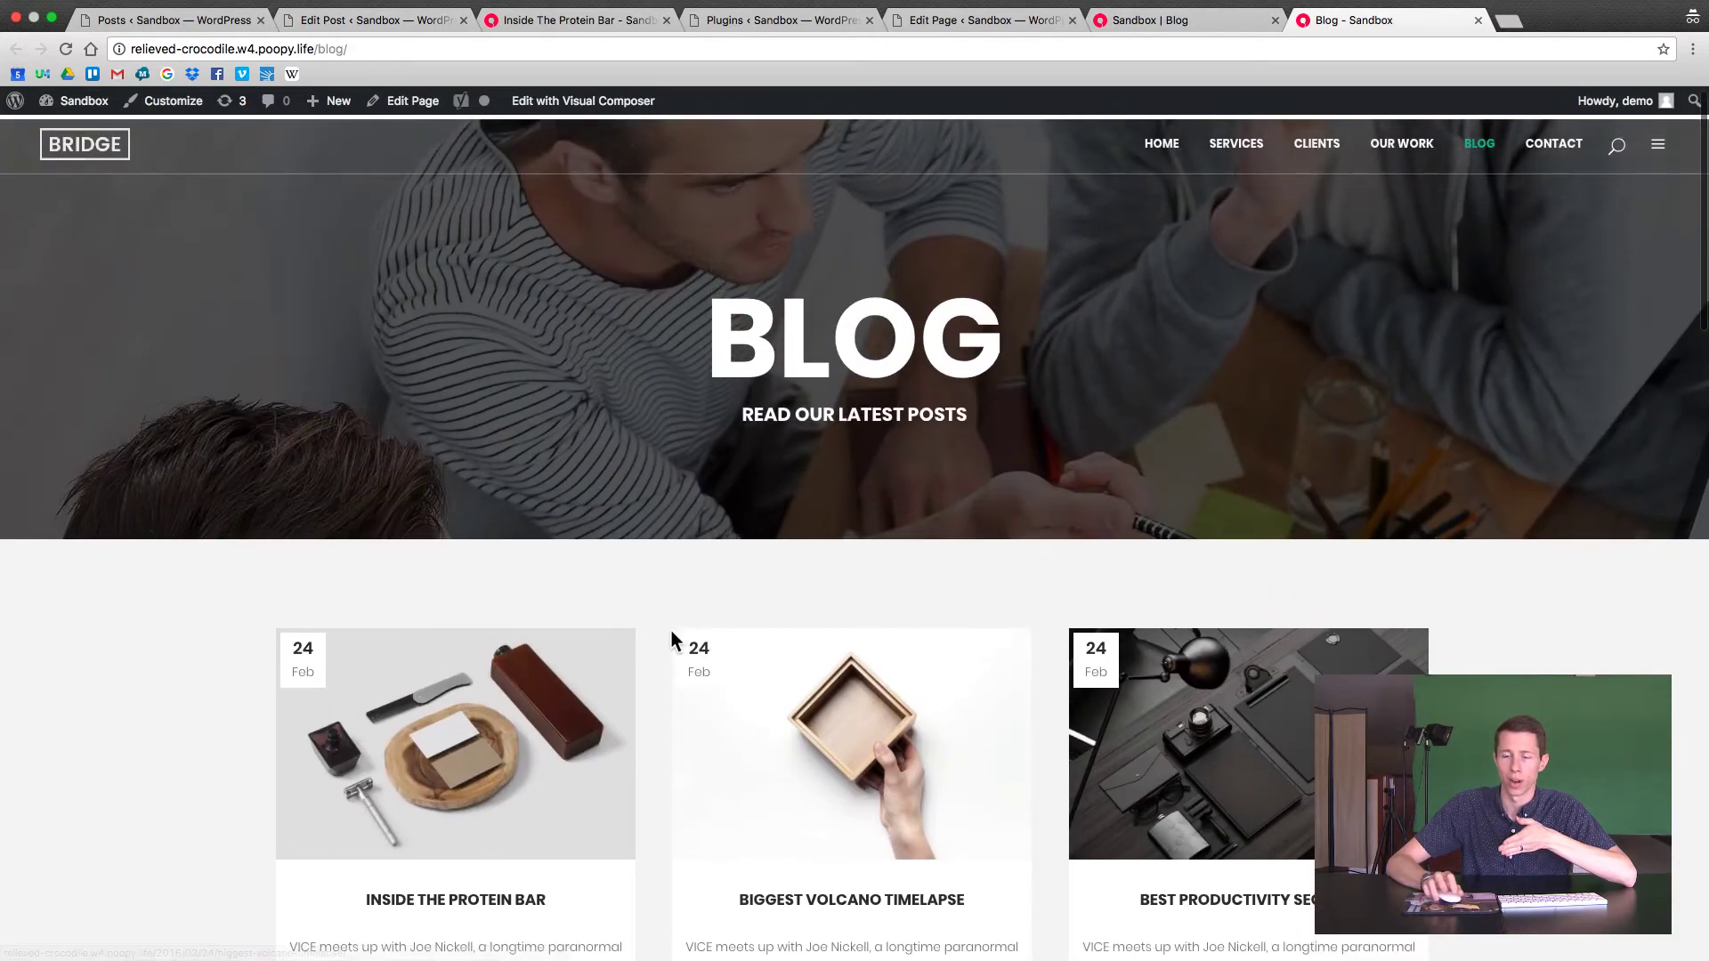
pyautogui.scroll(-1, 421, 693)
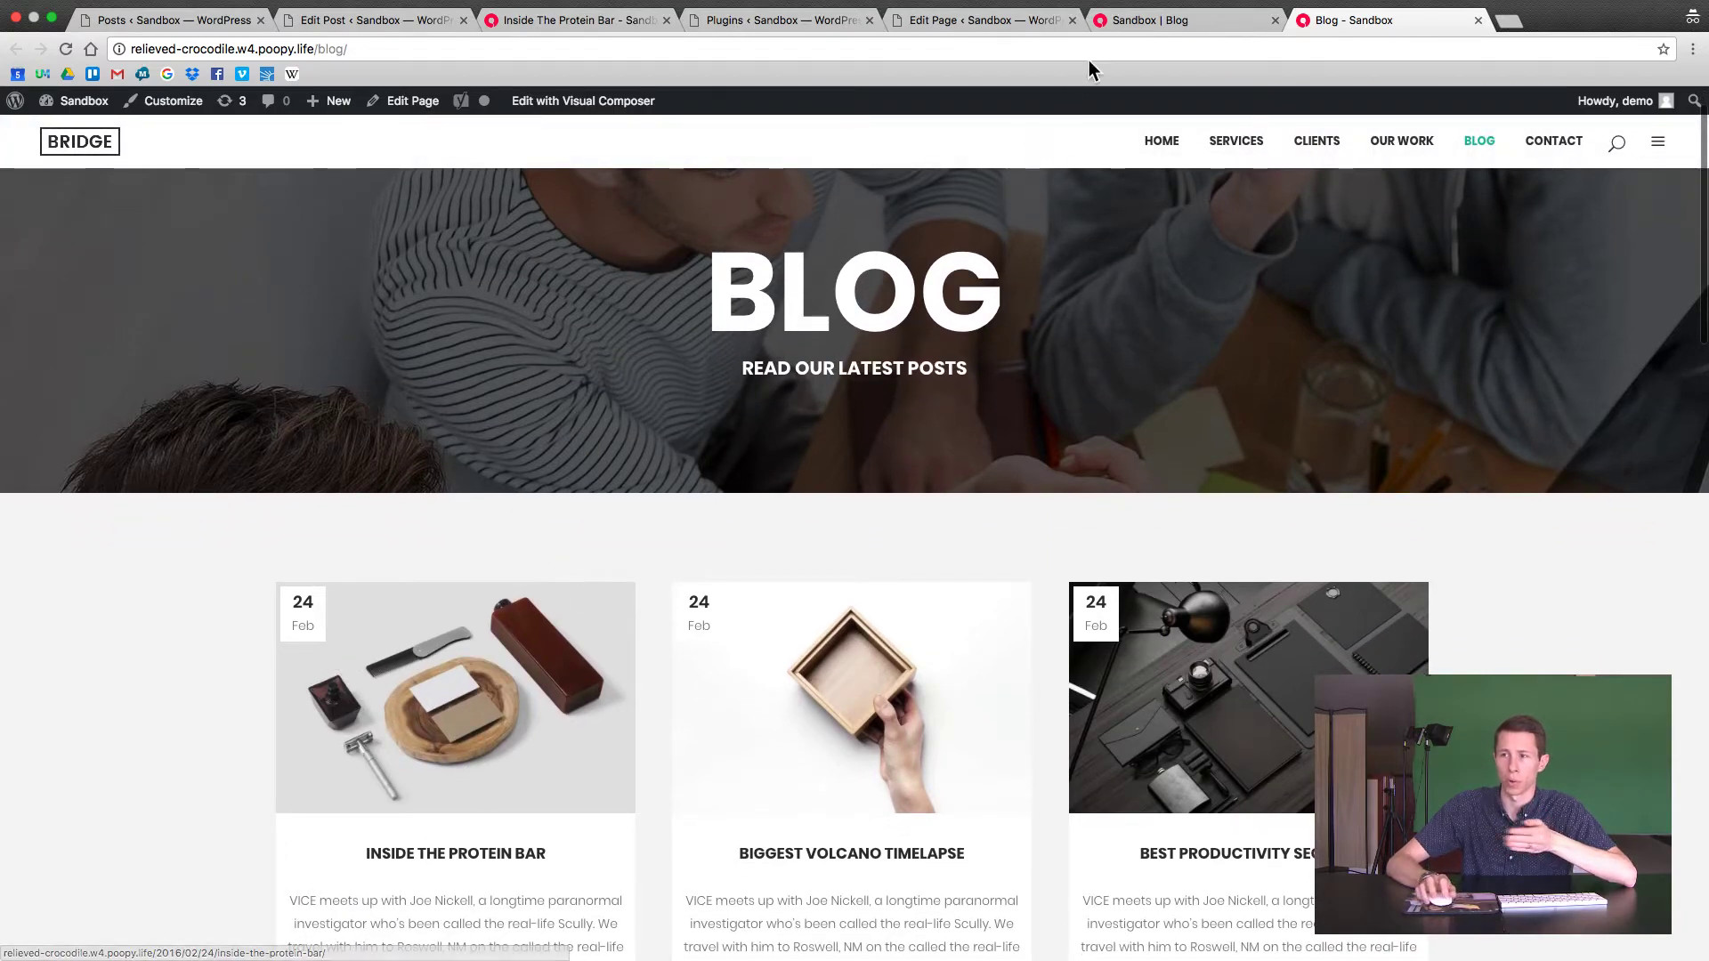
# Start a new post in the Backend Editor and add a default Text Block.
pyautogui.click(400, 25)
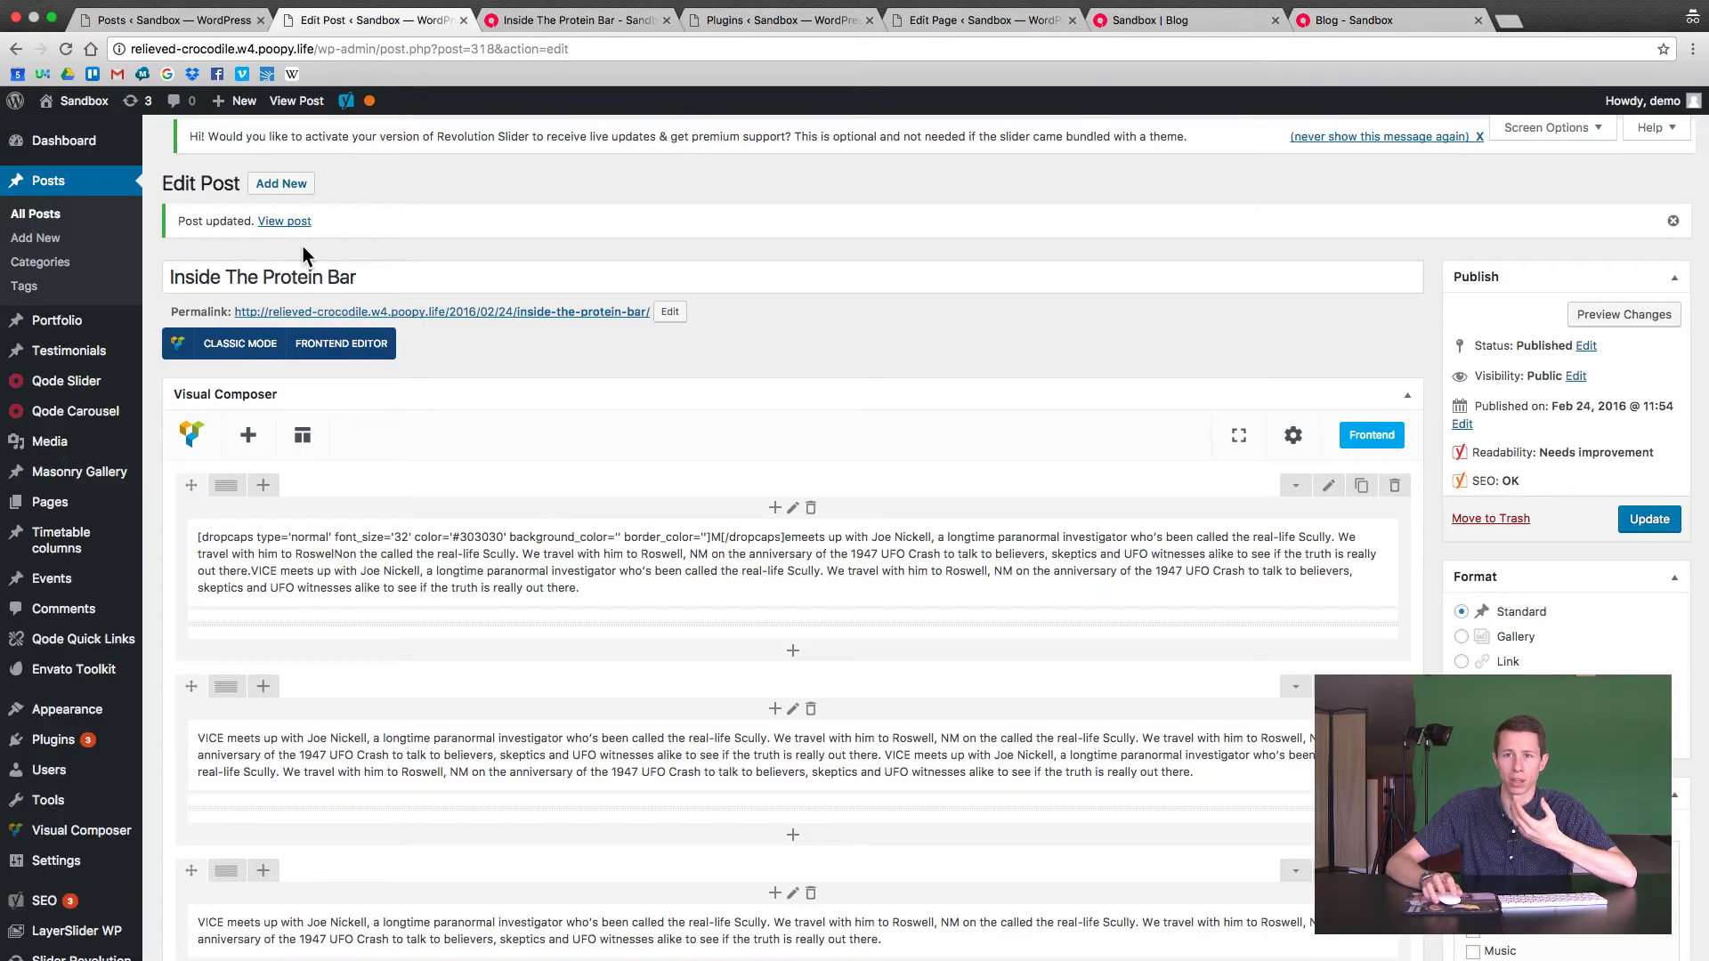
pyautogui.click(36, 239)
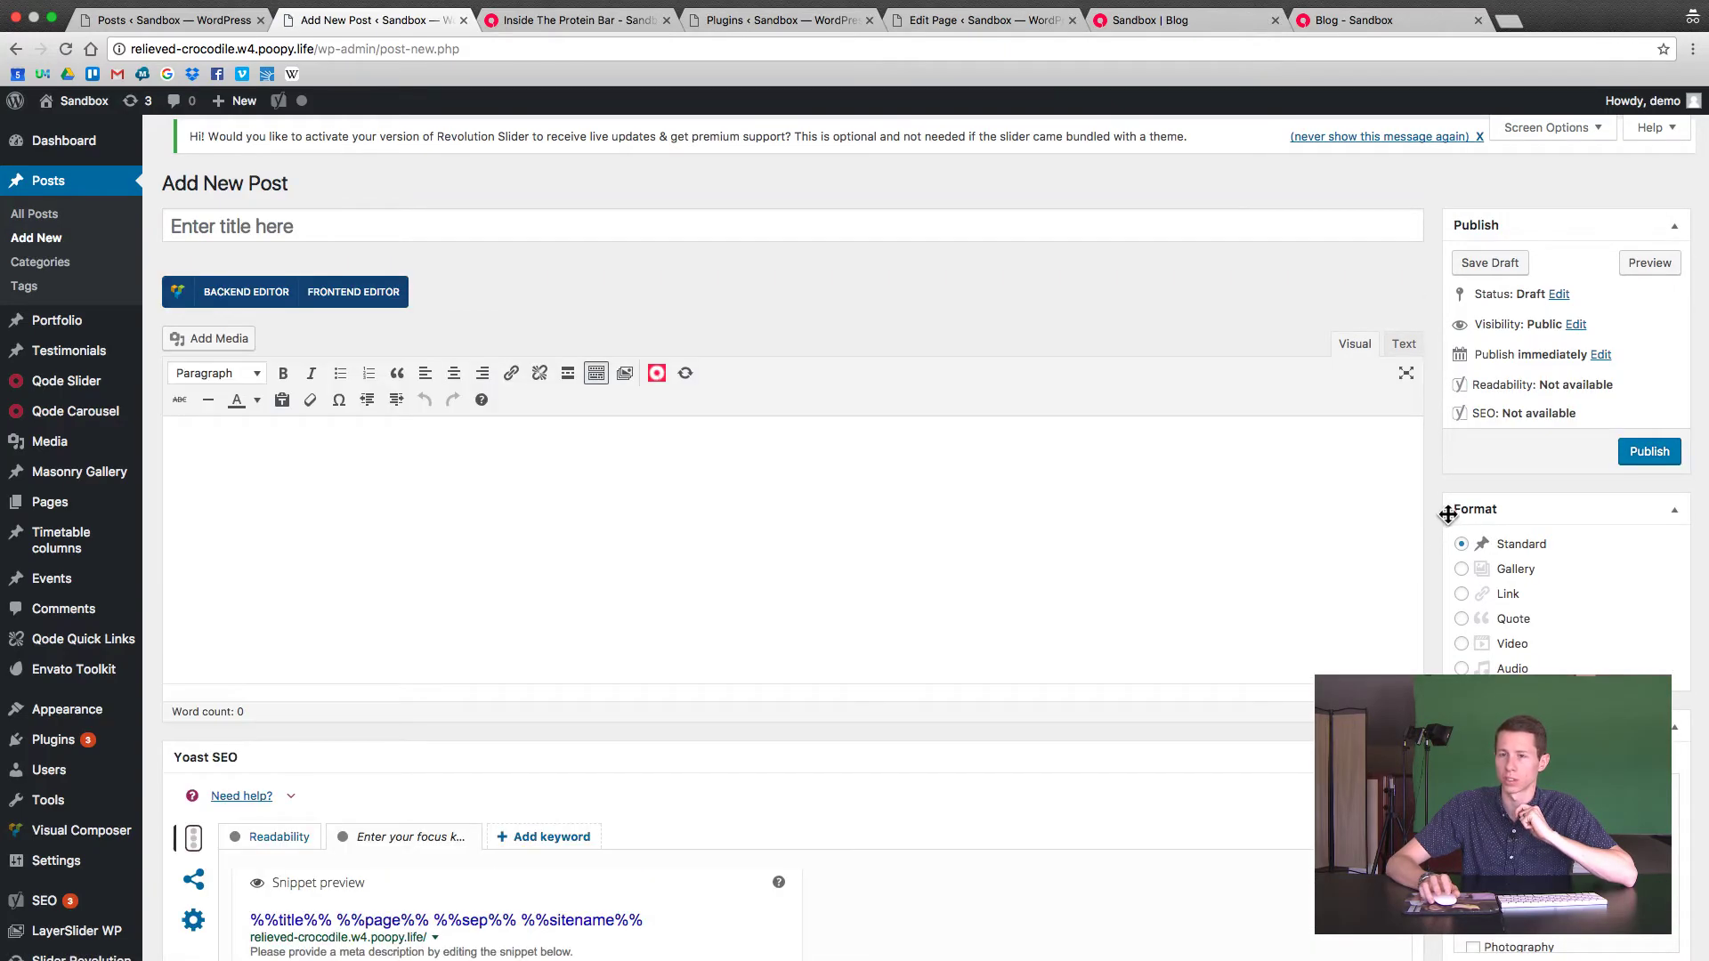
pyautogui.click(261, 292)
pyautogui.click(728, 675)
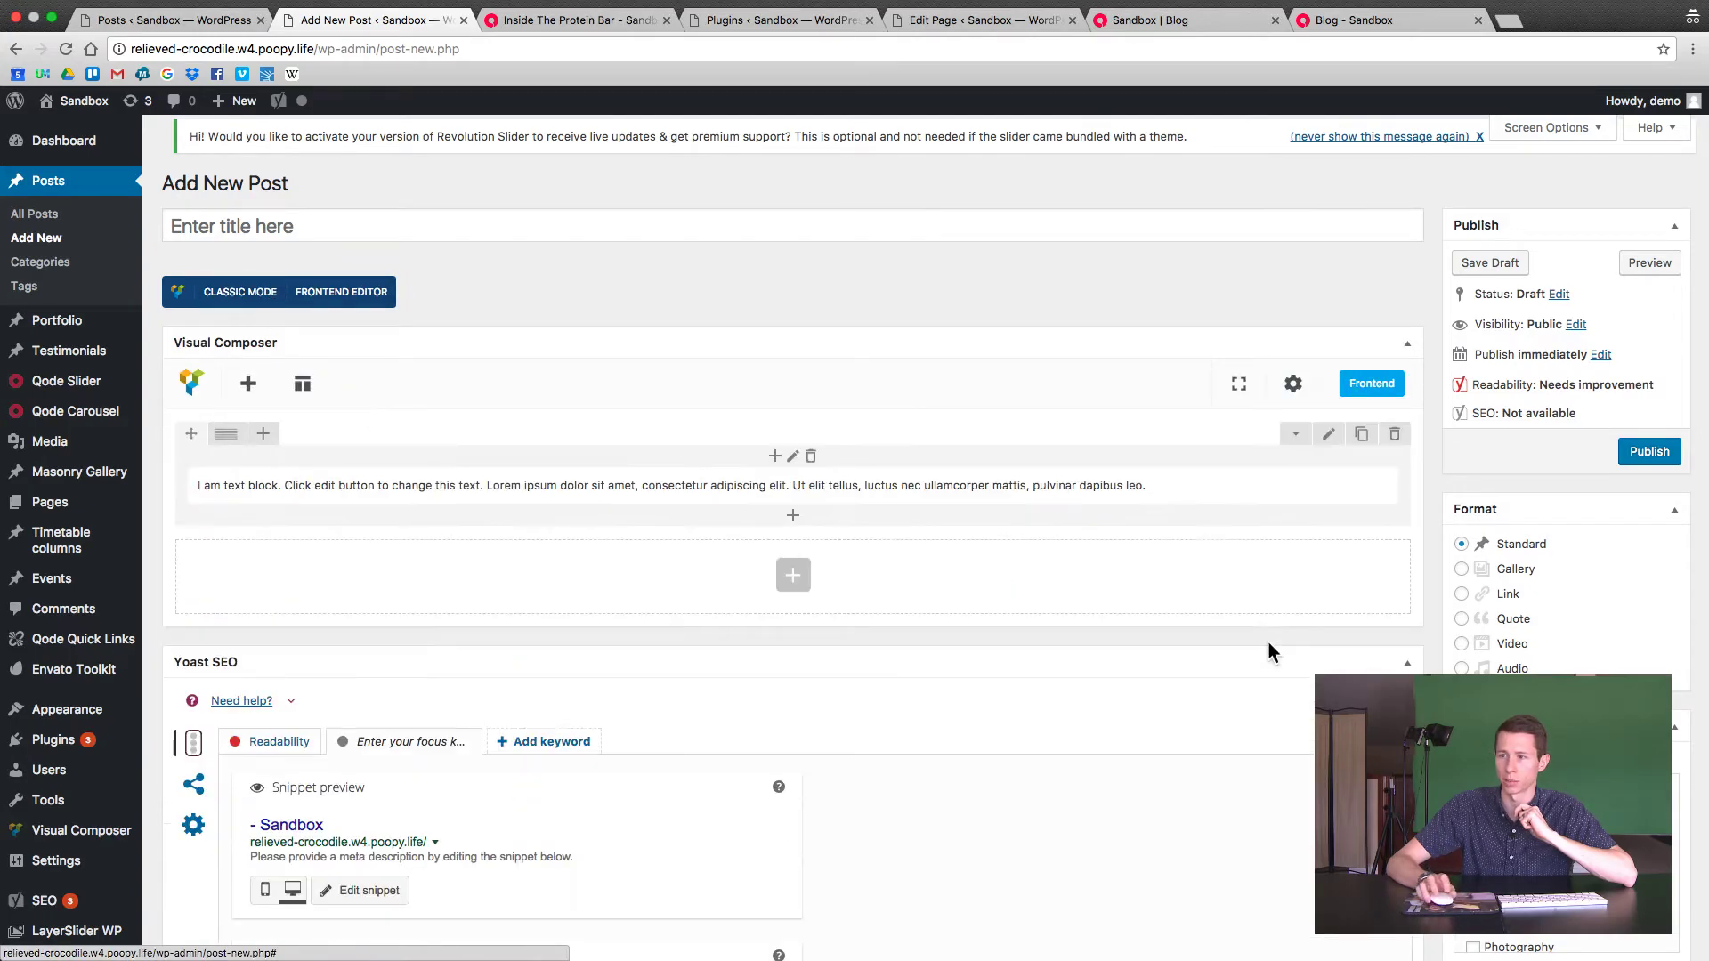
# Set the MD Marketing logo (MDLogoMobile-copy.jpg) as the new post's featured image.
pyautogui.scroll(-10, 784, 534)
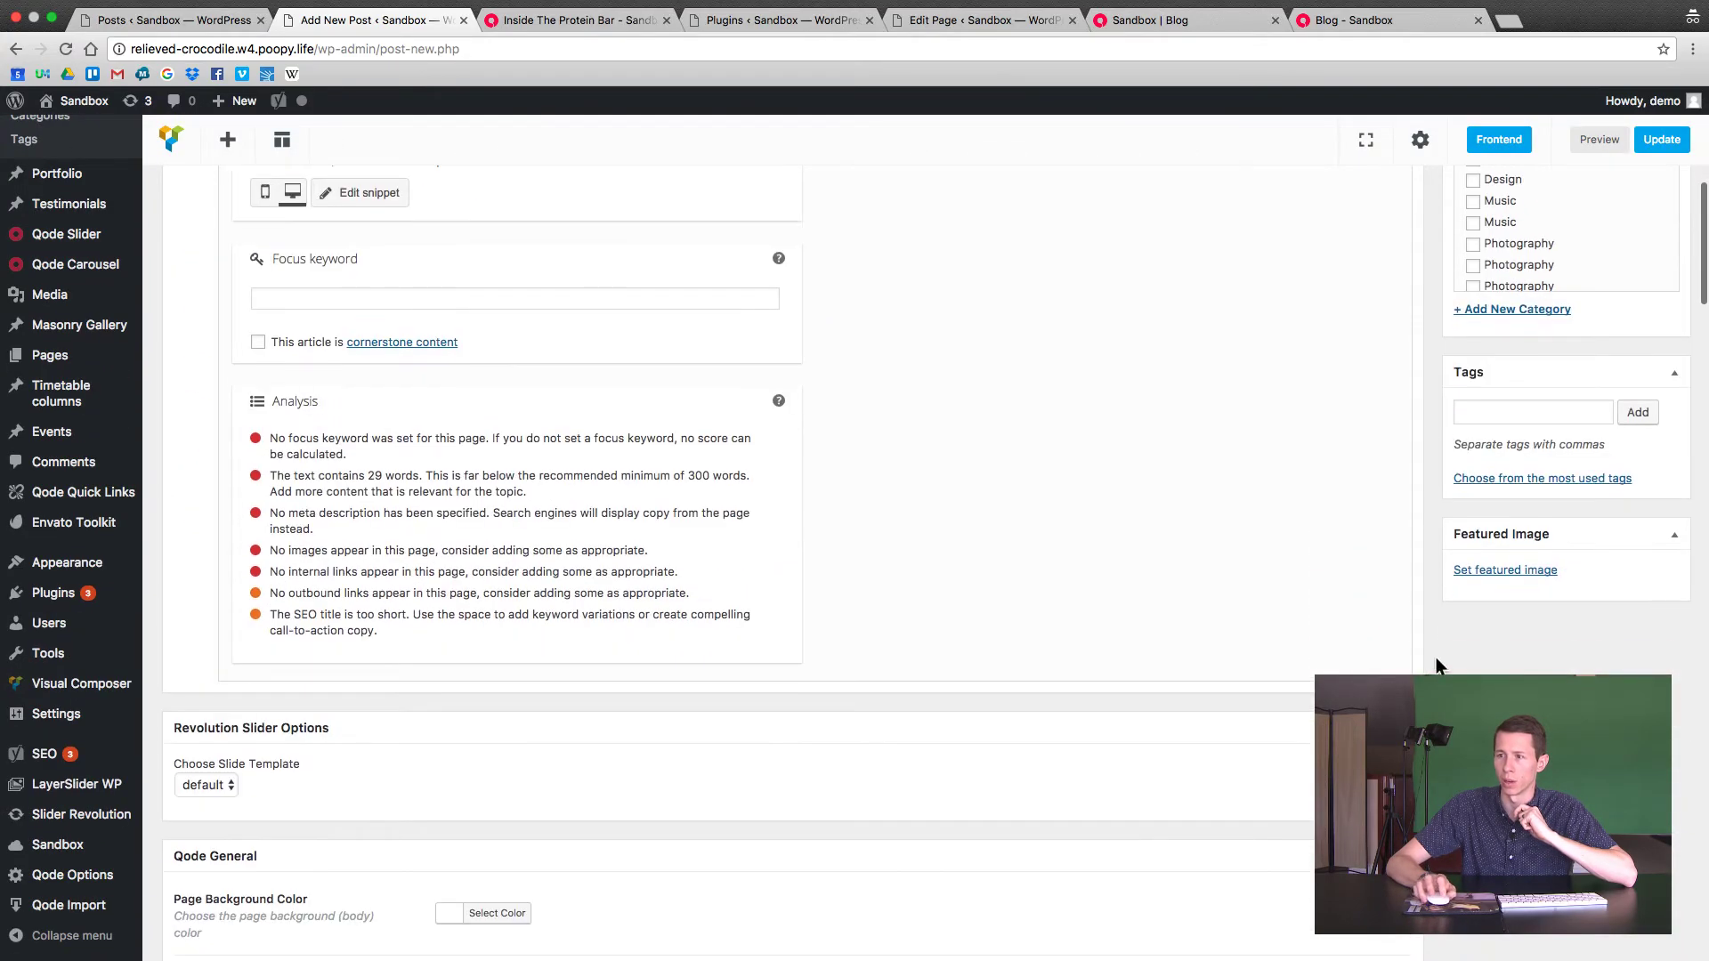
pyautogui.click(1495, 571)
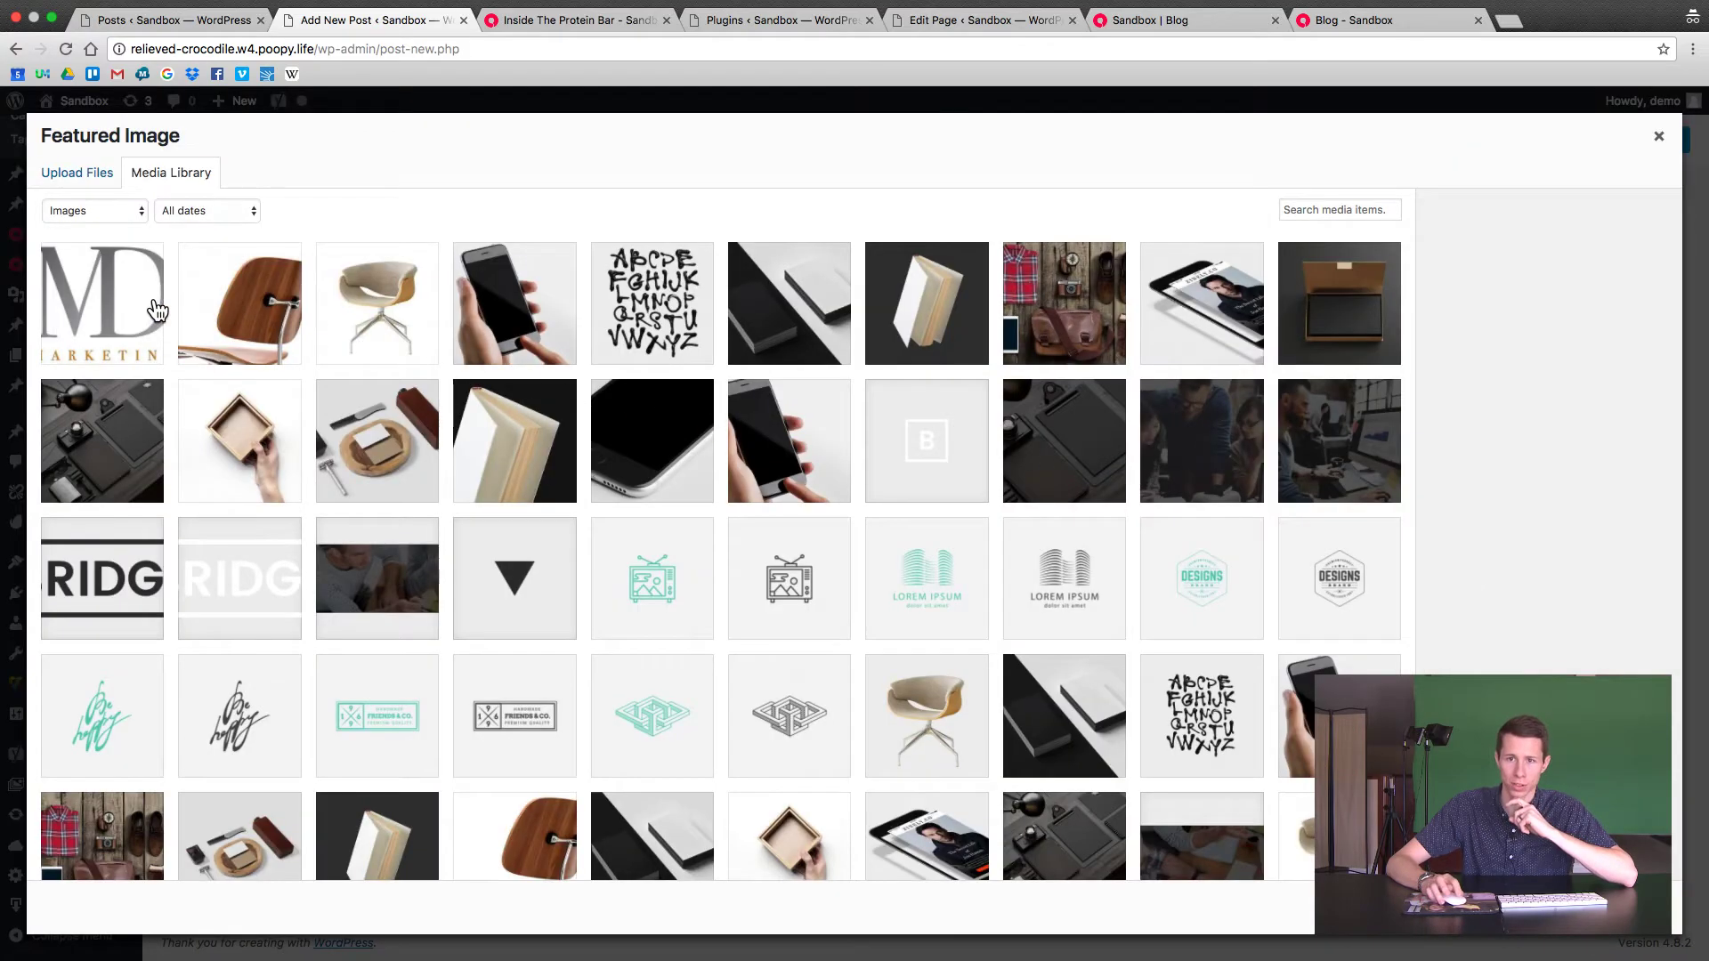
pyautogui.click(157, 308)
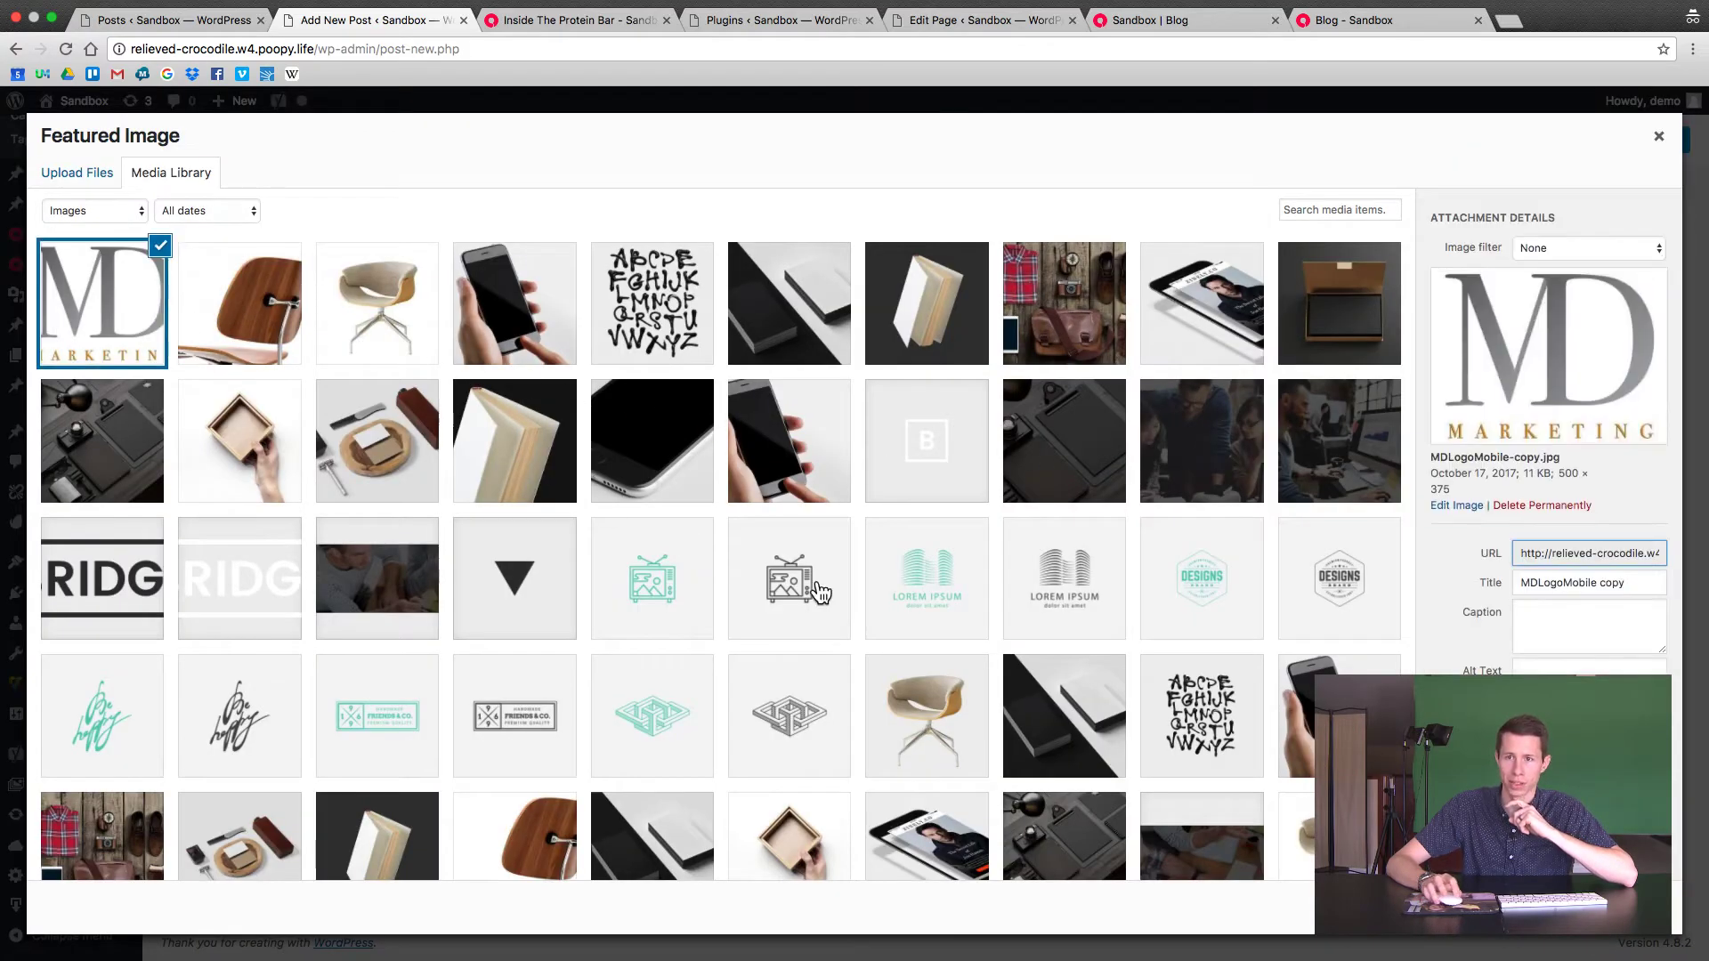
pyautogui.press('Escape')
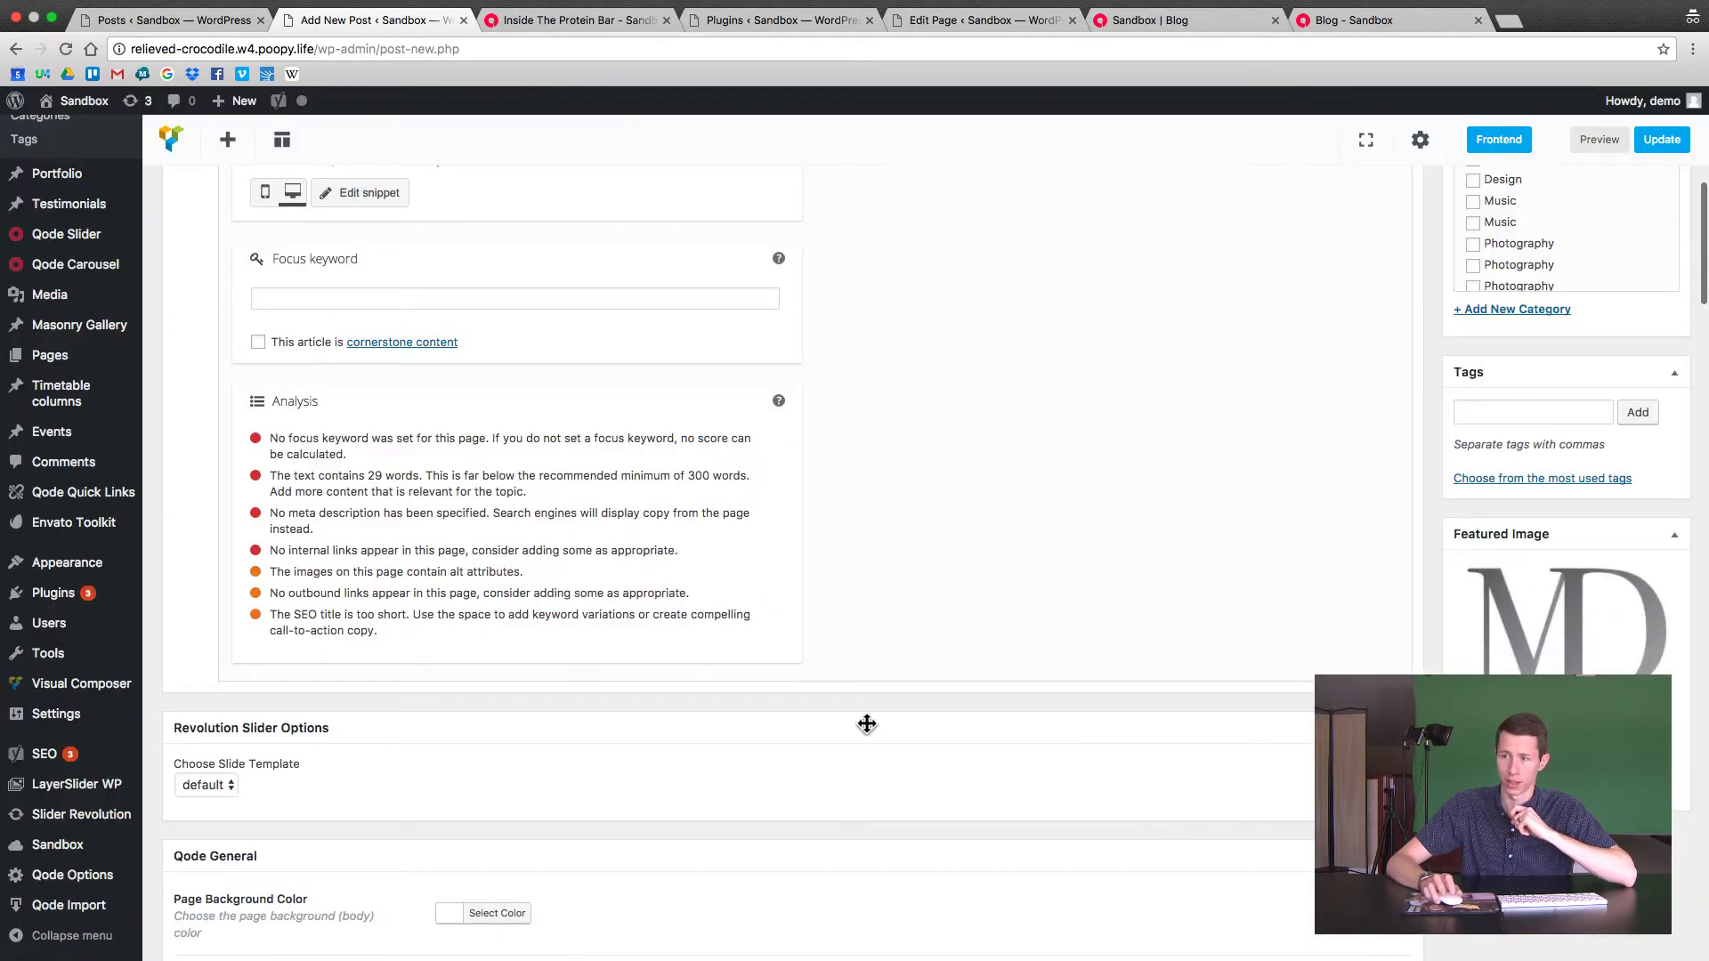
# Inspect the text block's raw shortcodes in the Classic view, then return to the page builder.
pyautogui.scroll(-5, 866, 724)
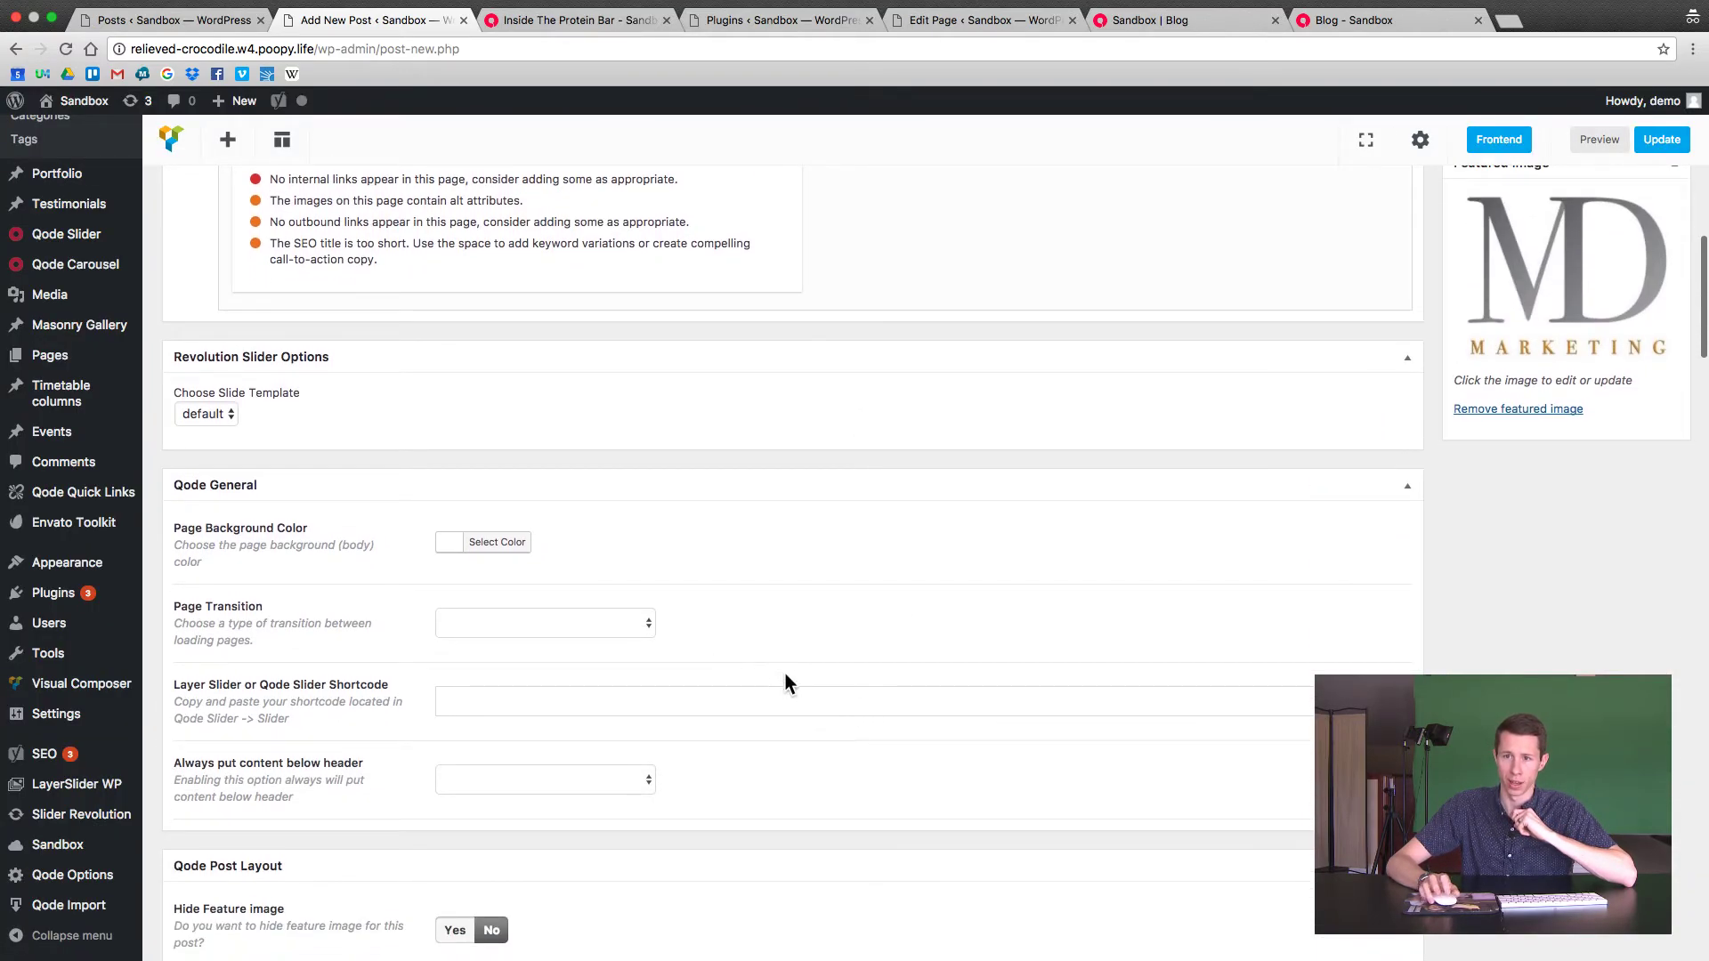
pyautogui.scroll(-3, 850, 589)
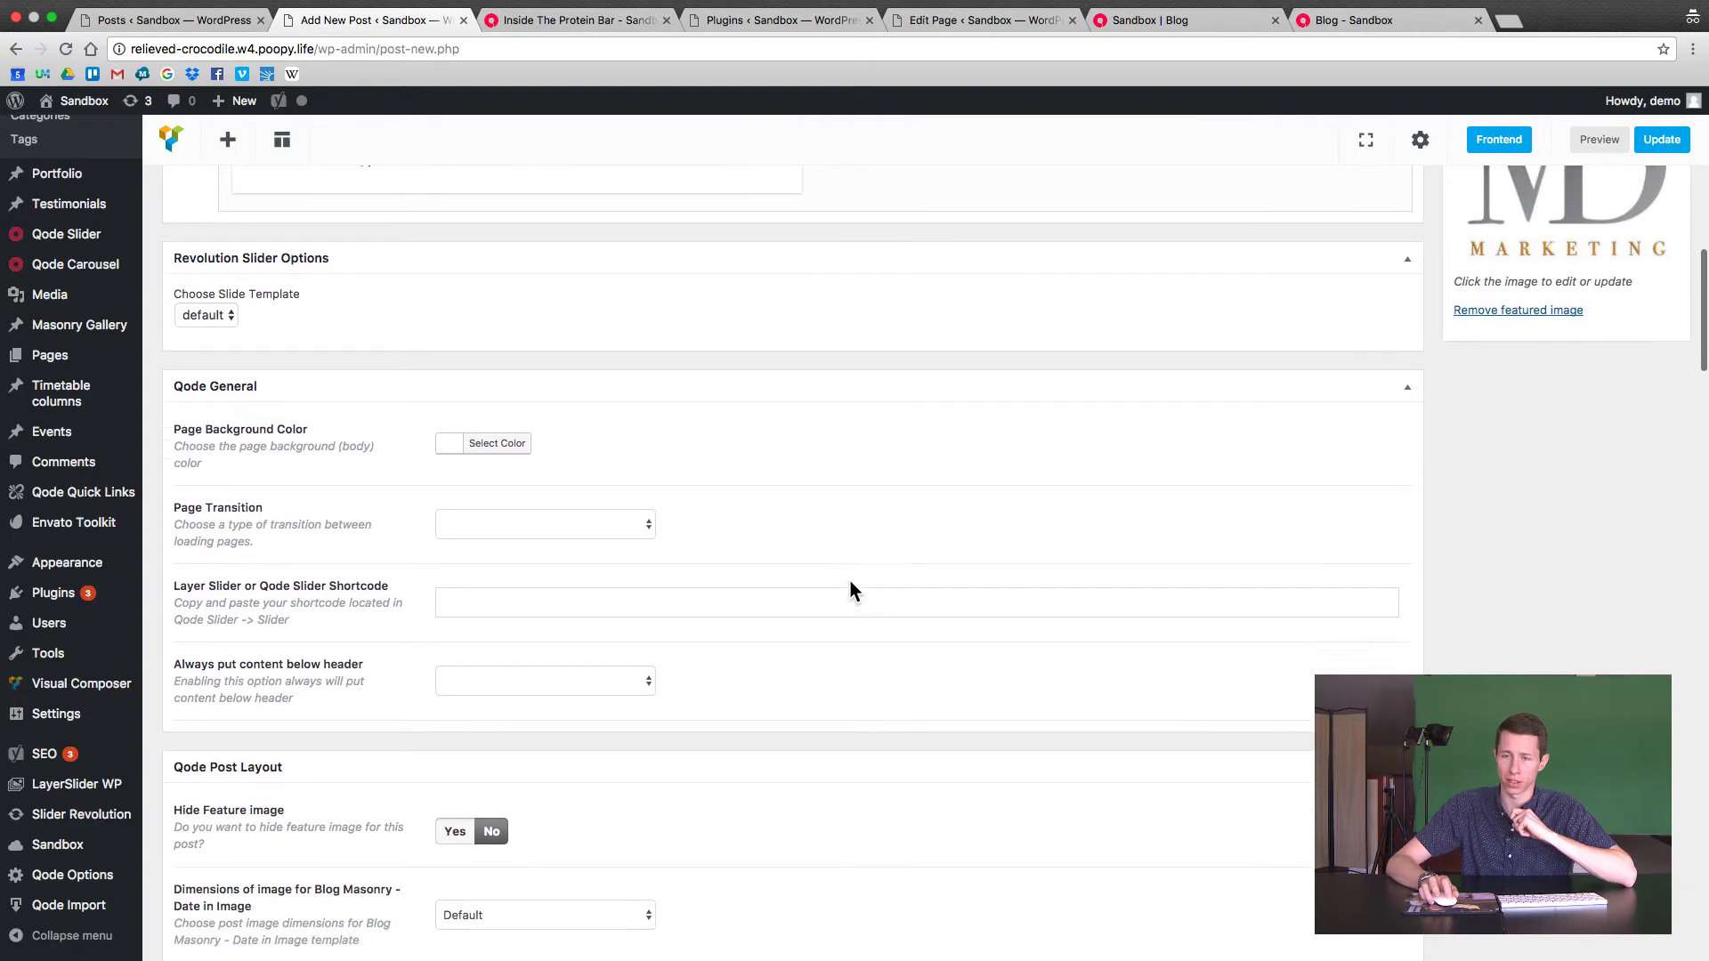
pyautogui.scroll(5, 850, 590)
pyautogui.scroll(12, 850, 590)
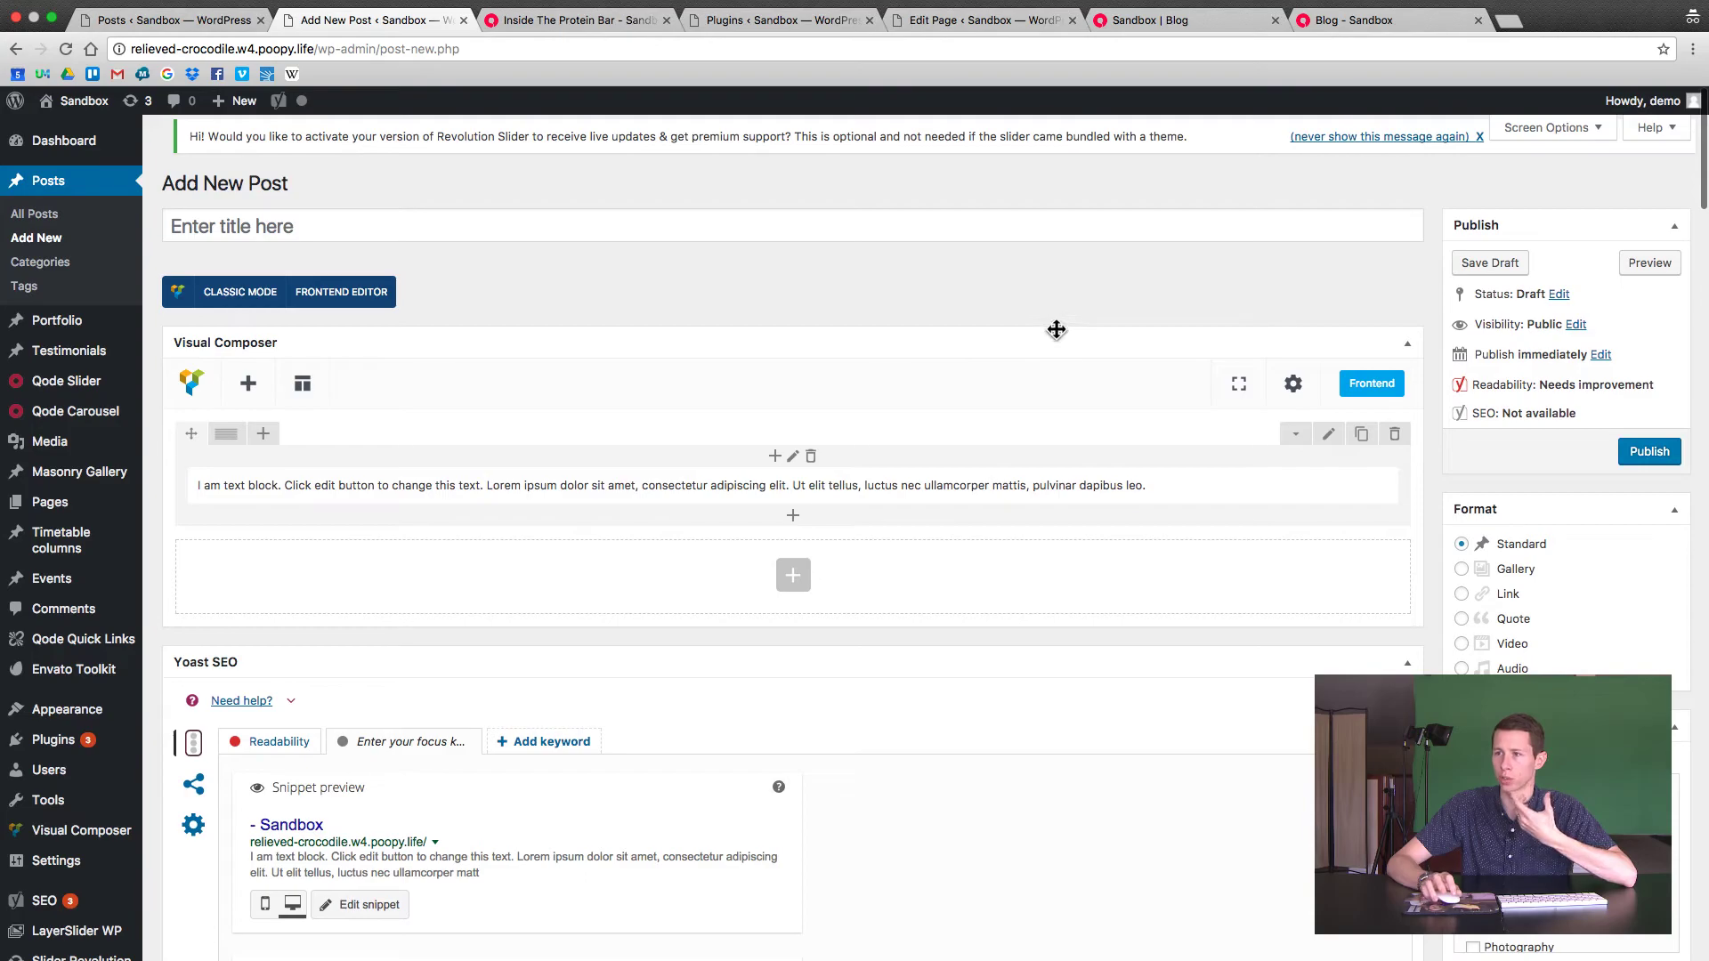
pyautogui.click(212, 311)
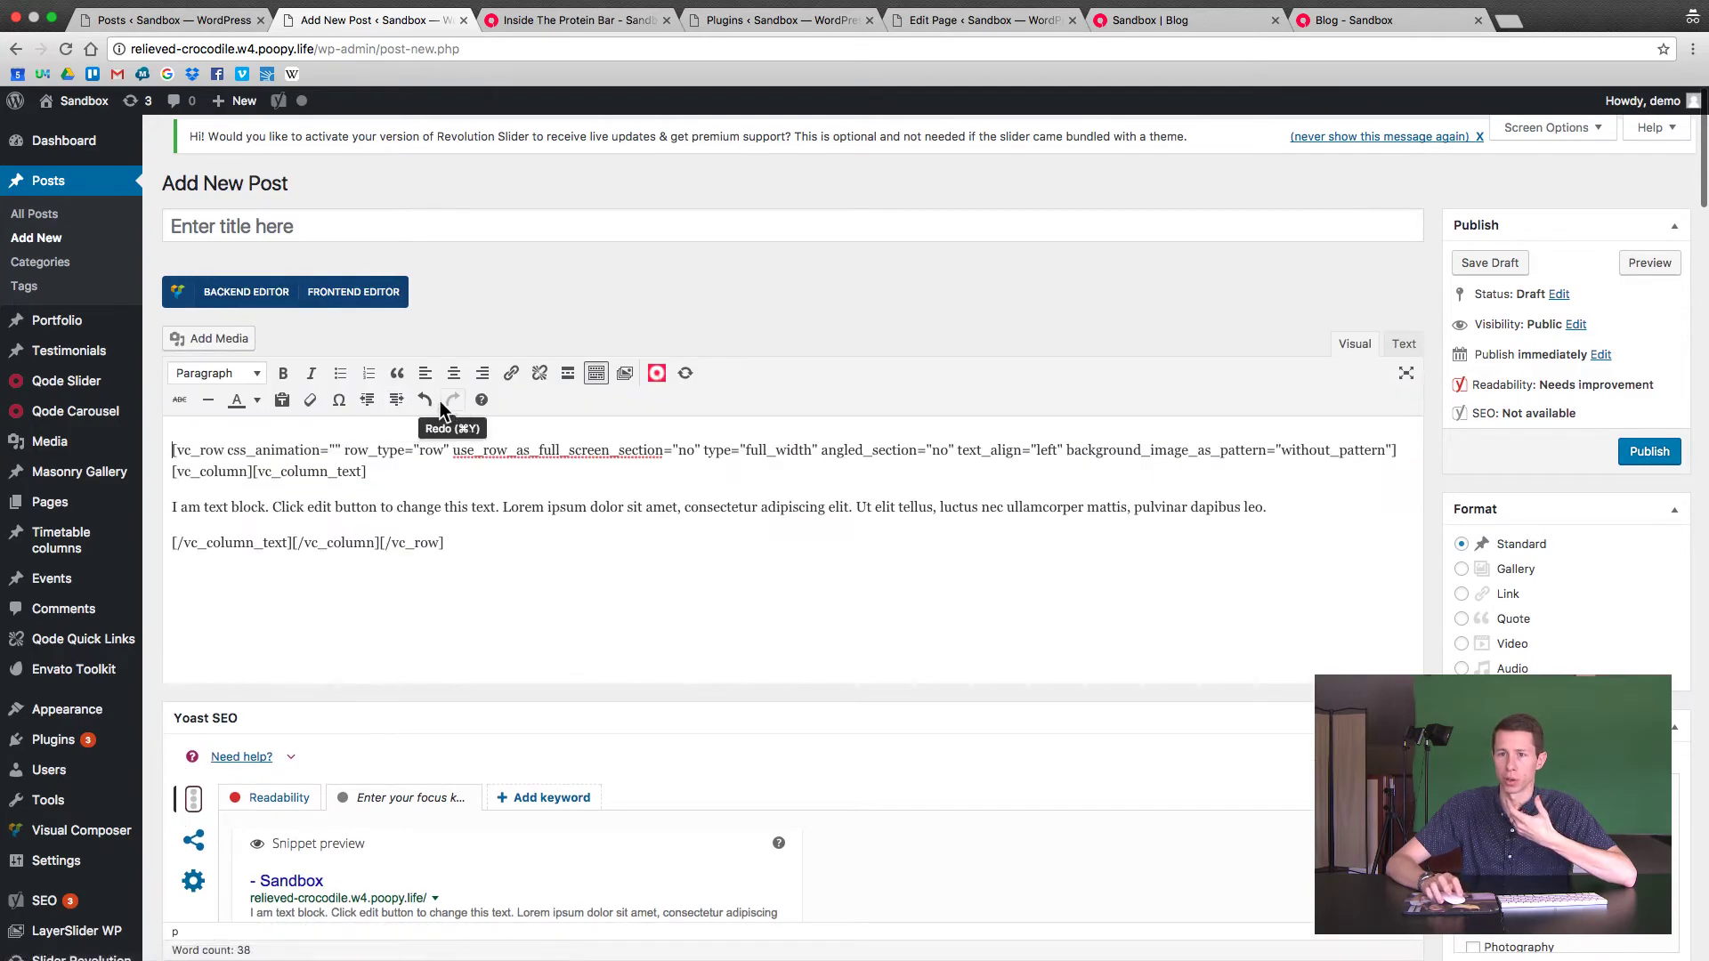
pyautogui.moveTo(228, 459); pyautogui.dragTo(393, 469)
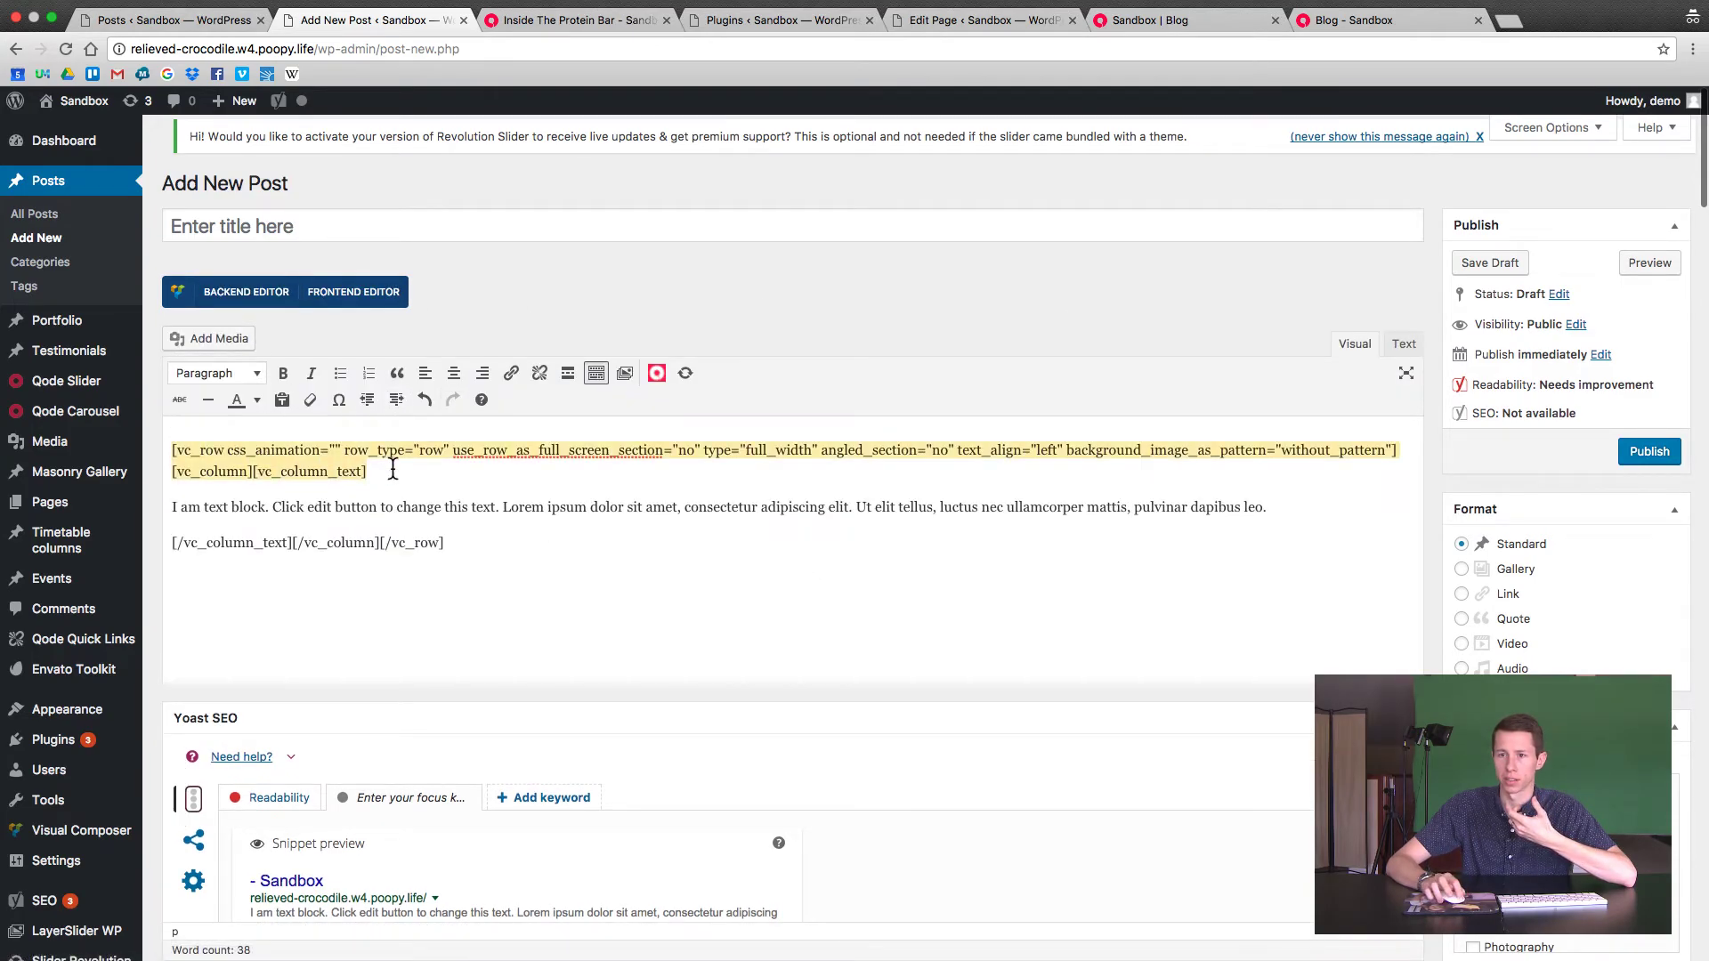
pyautogui.click(247, 296)
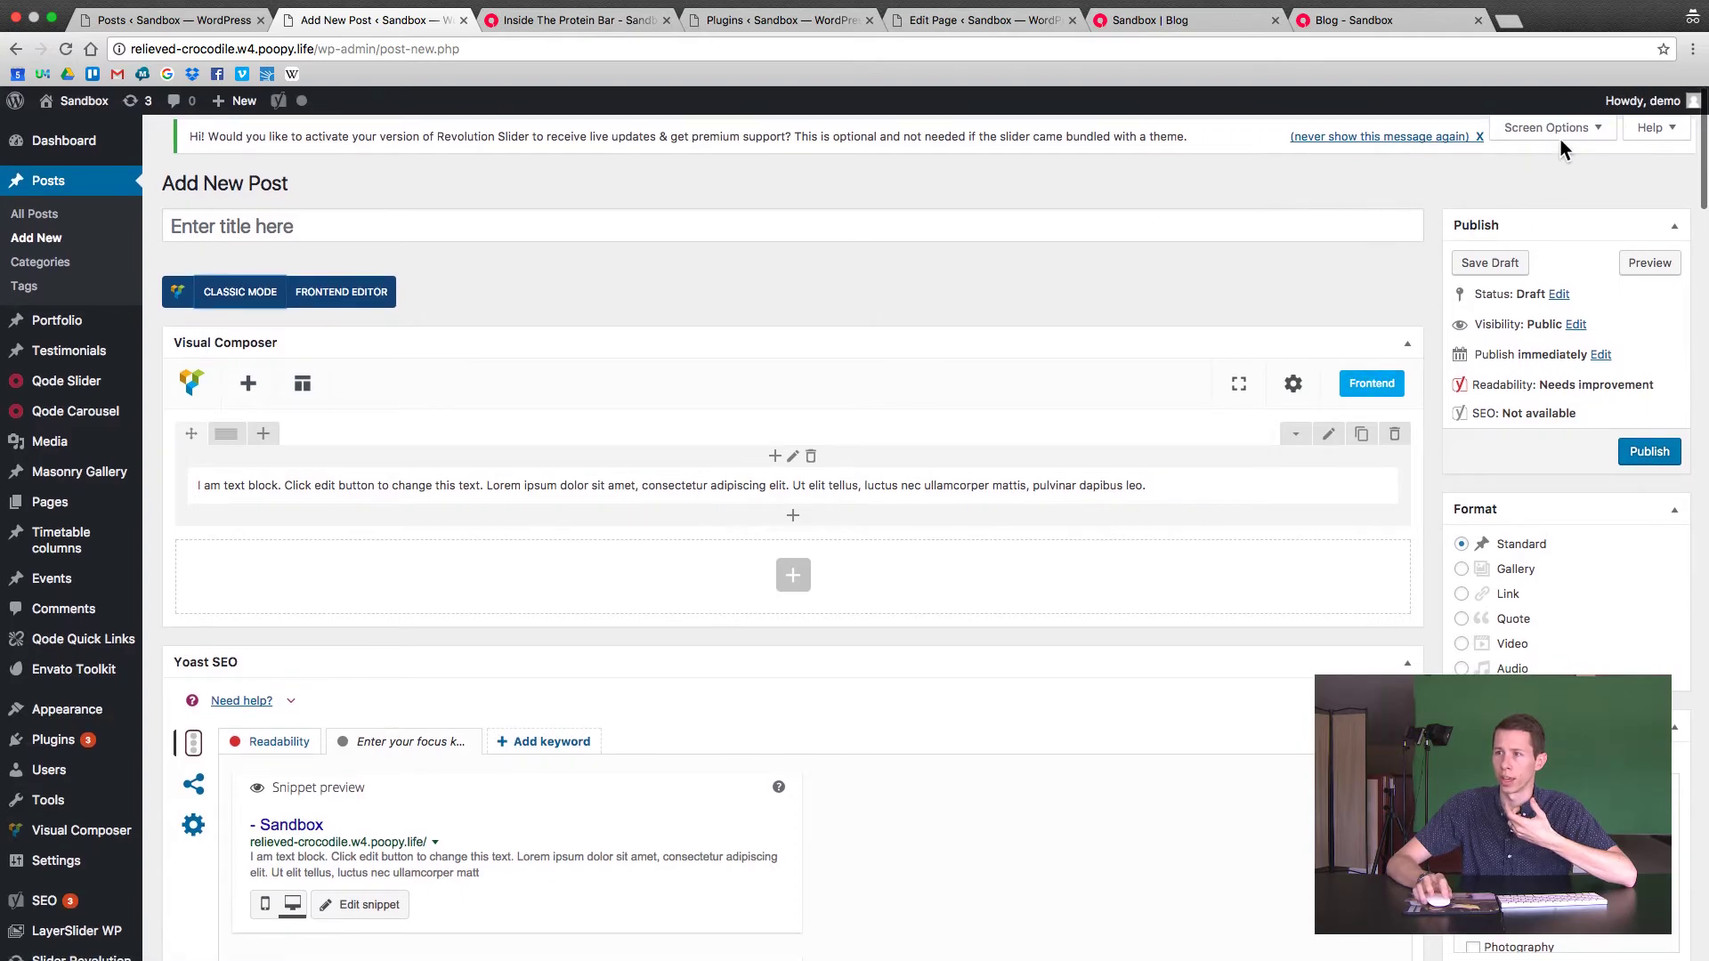
# Tick the Excerpt checkbox in Screen Options and close the panel.
pyautogui.click(1561, 133)
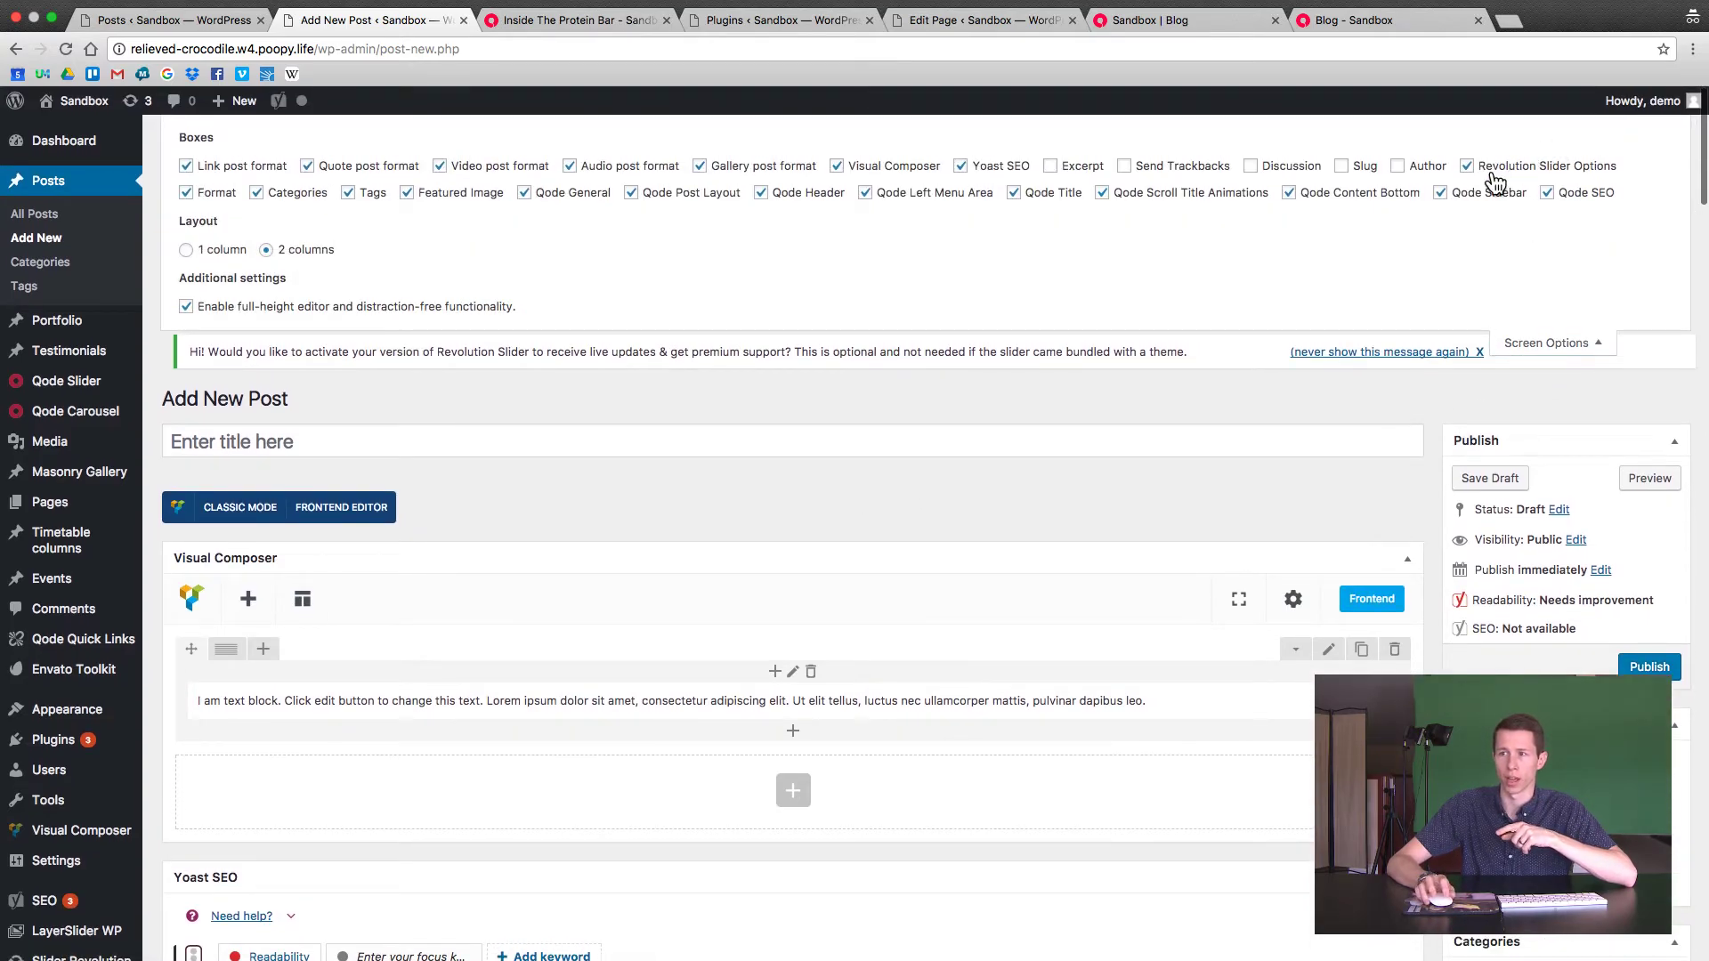
pyautogui.press('super+f')
pyautogui.scroll(-20, 1161, 307)
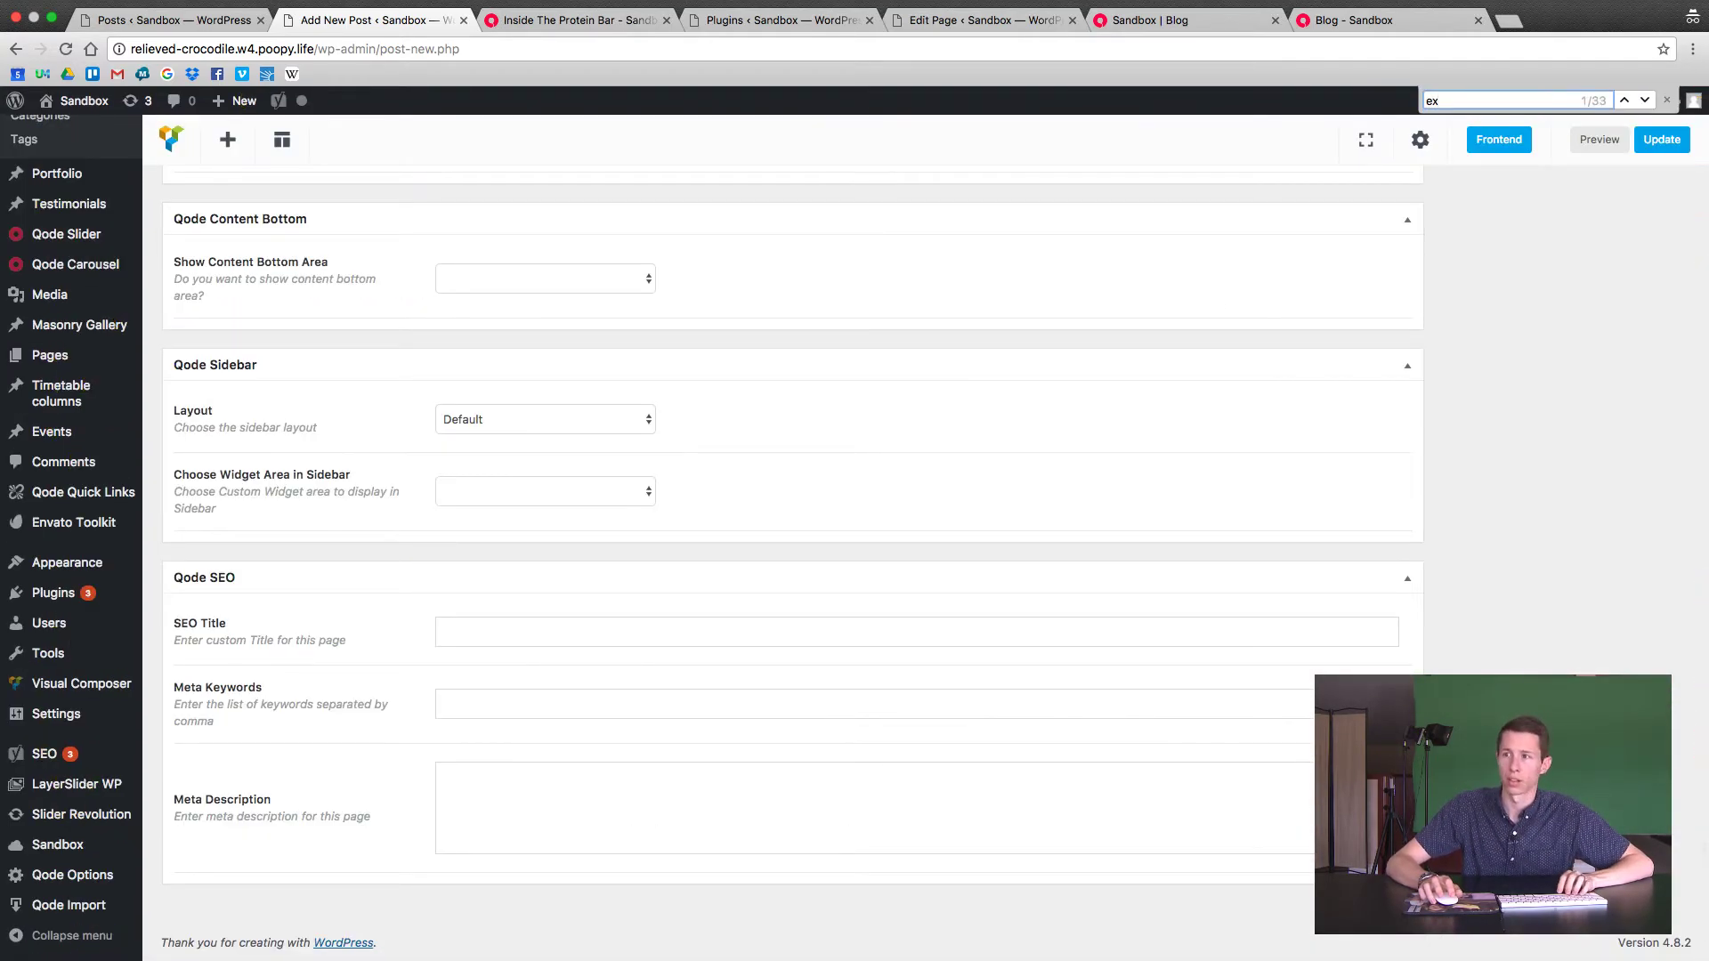
pyautogui.scroll(15, 1301, 301)
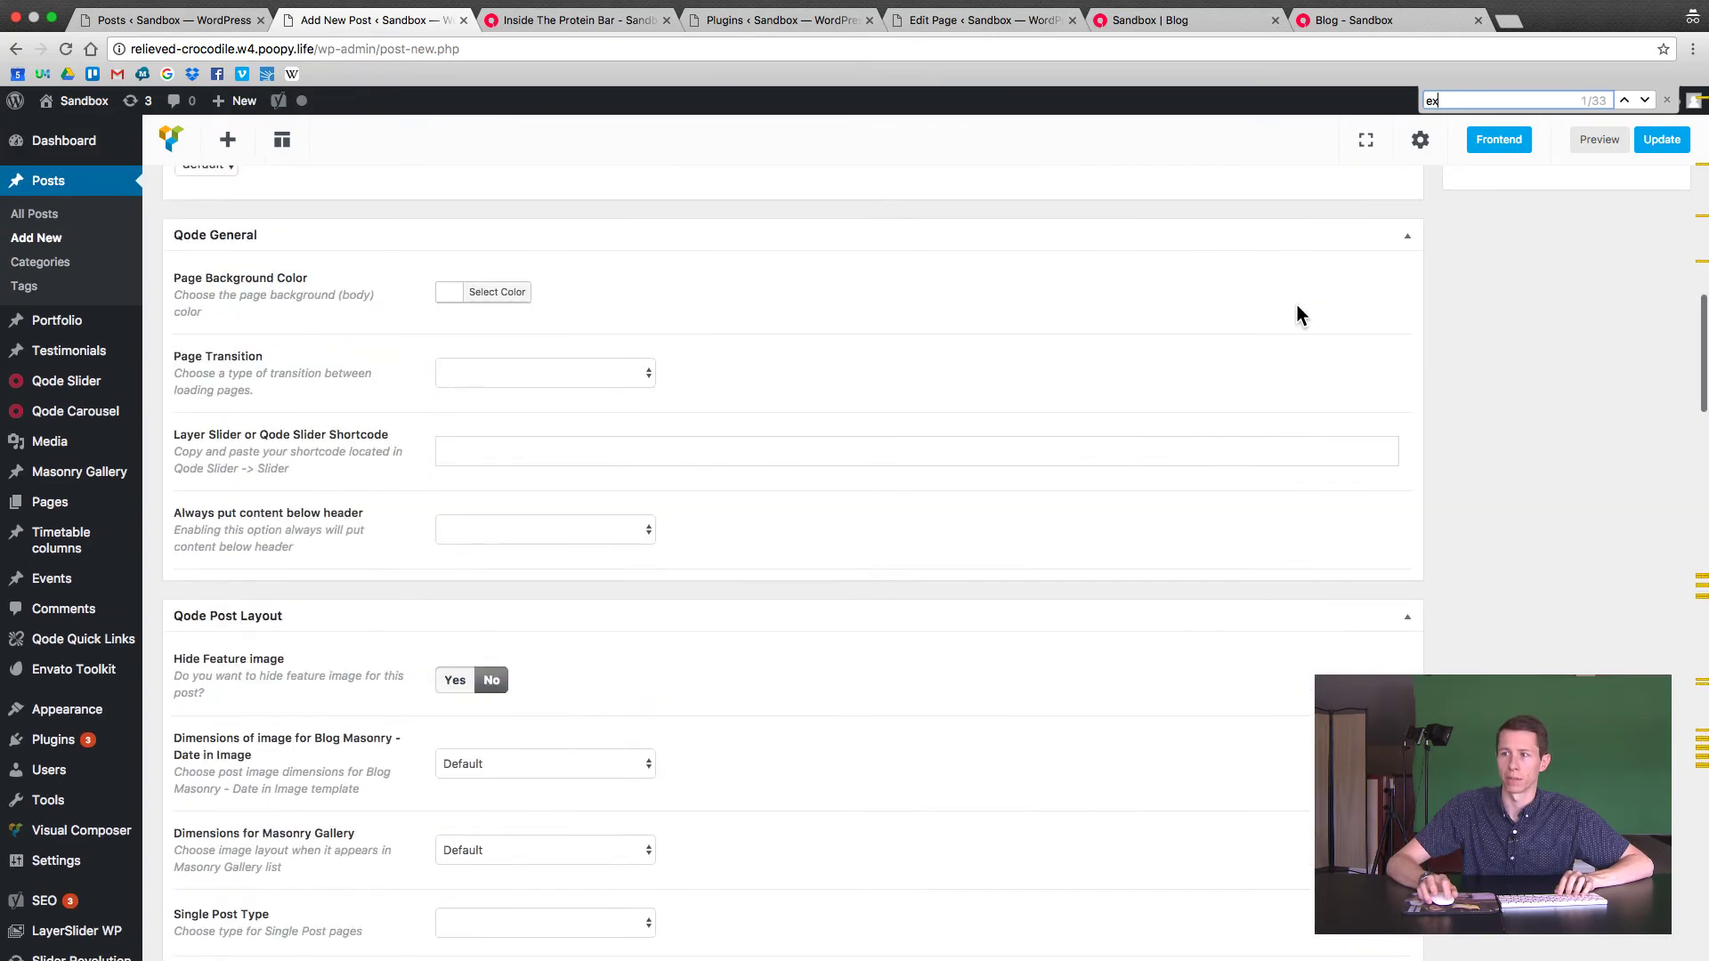
pyautogui.scroll(10, 1296, 303)
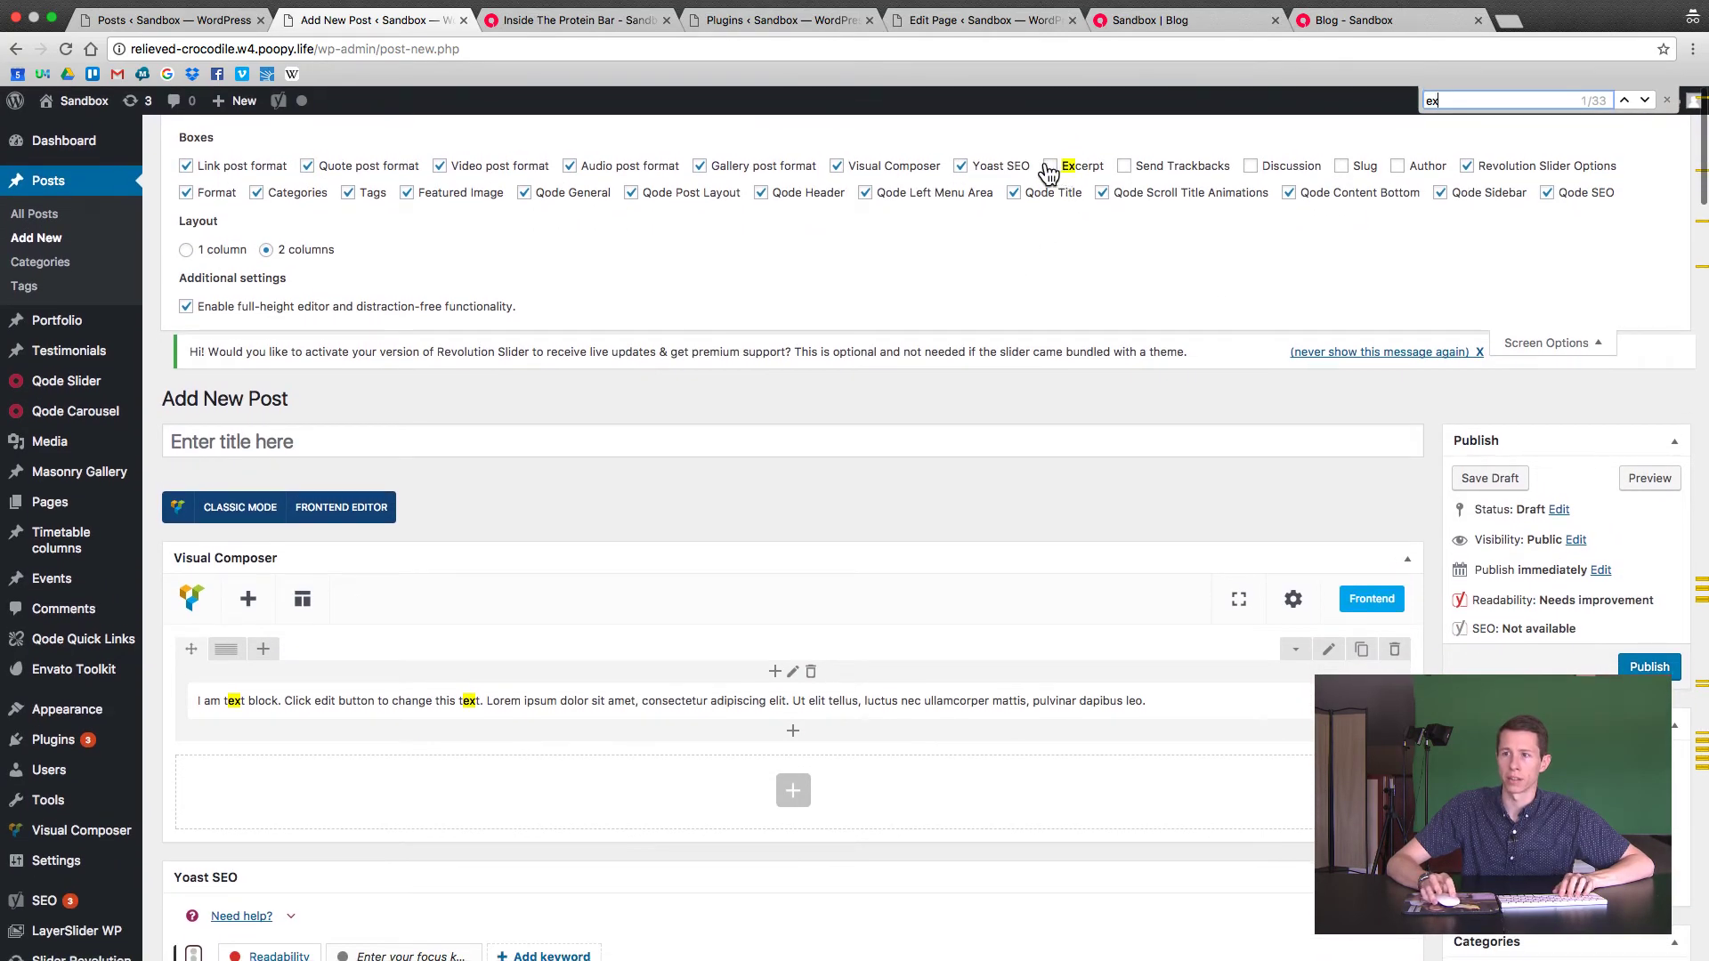
pyautogui.click(1050, 168)
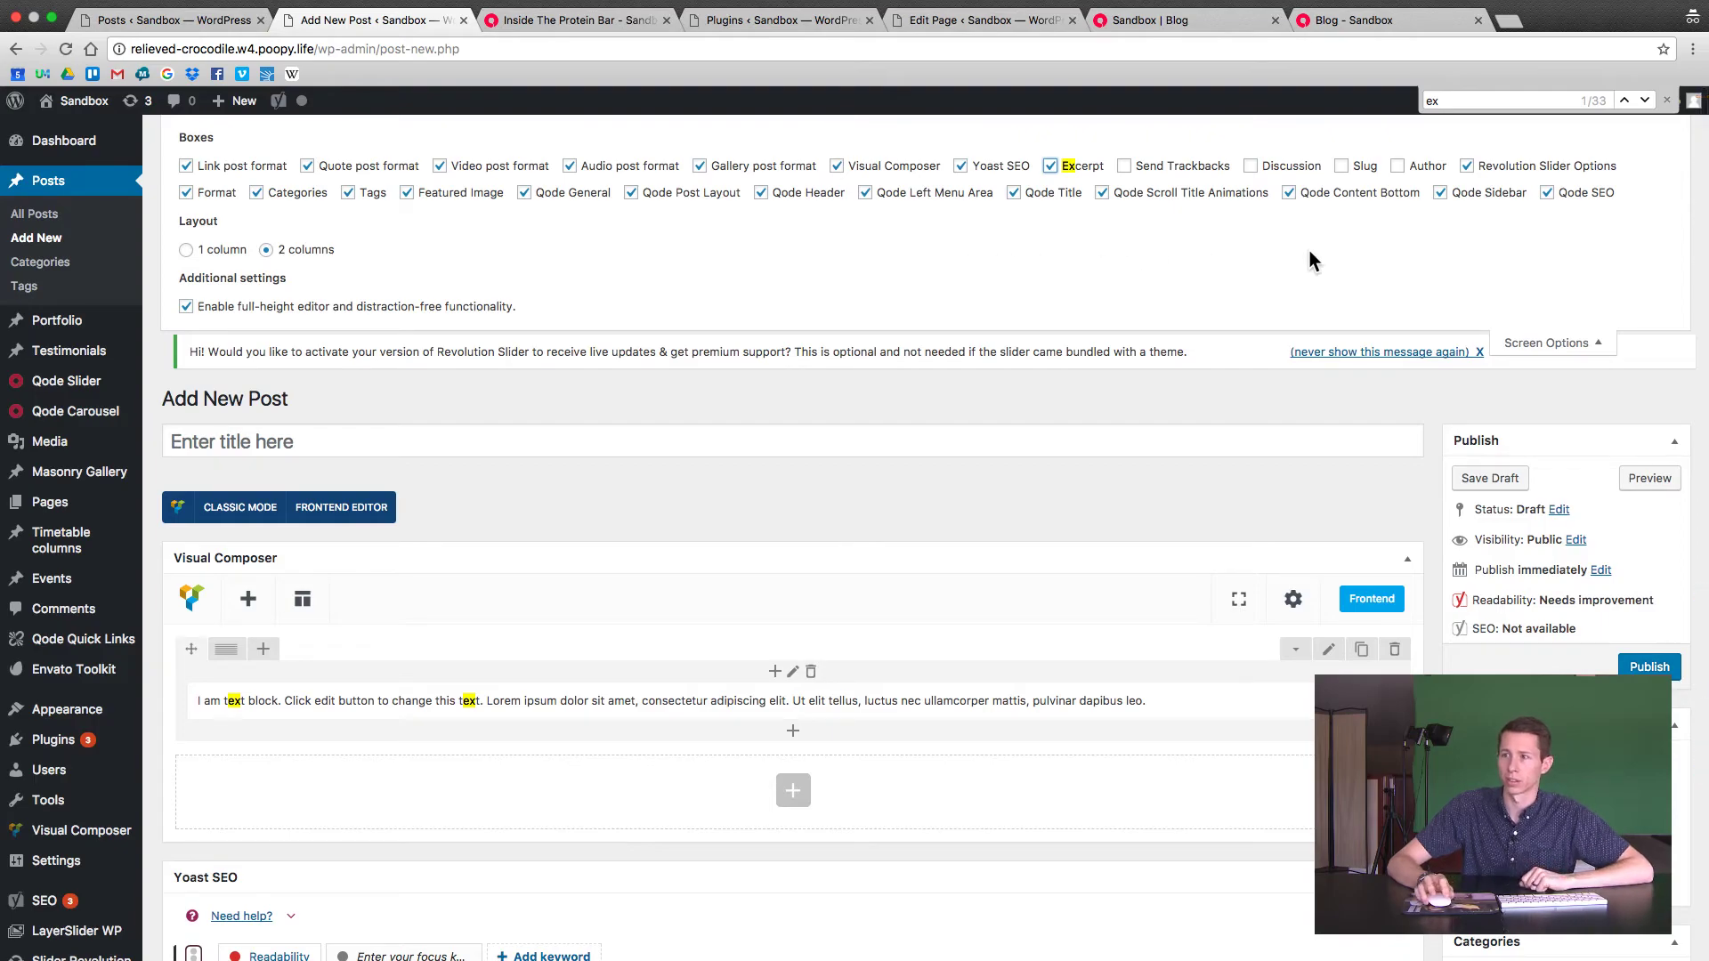
pyautogui.click(1533, 342)
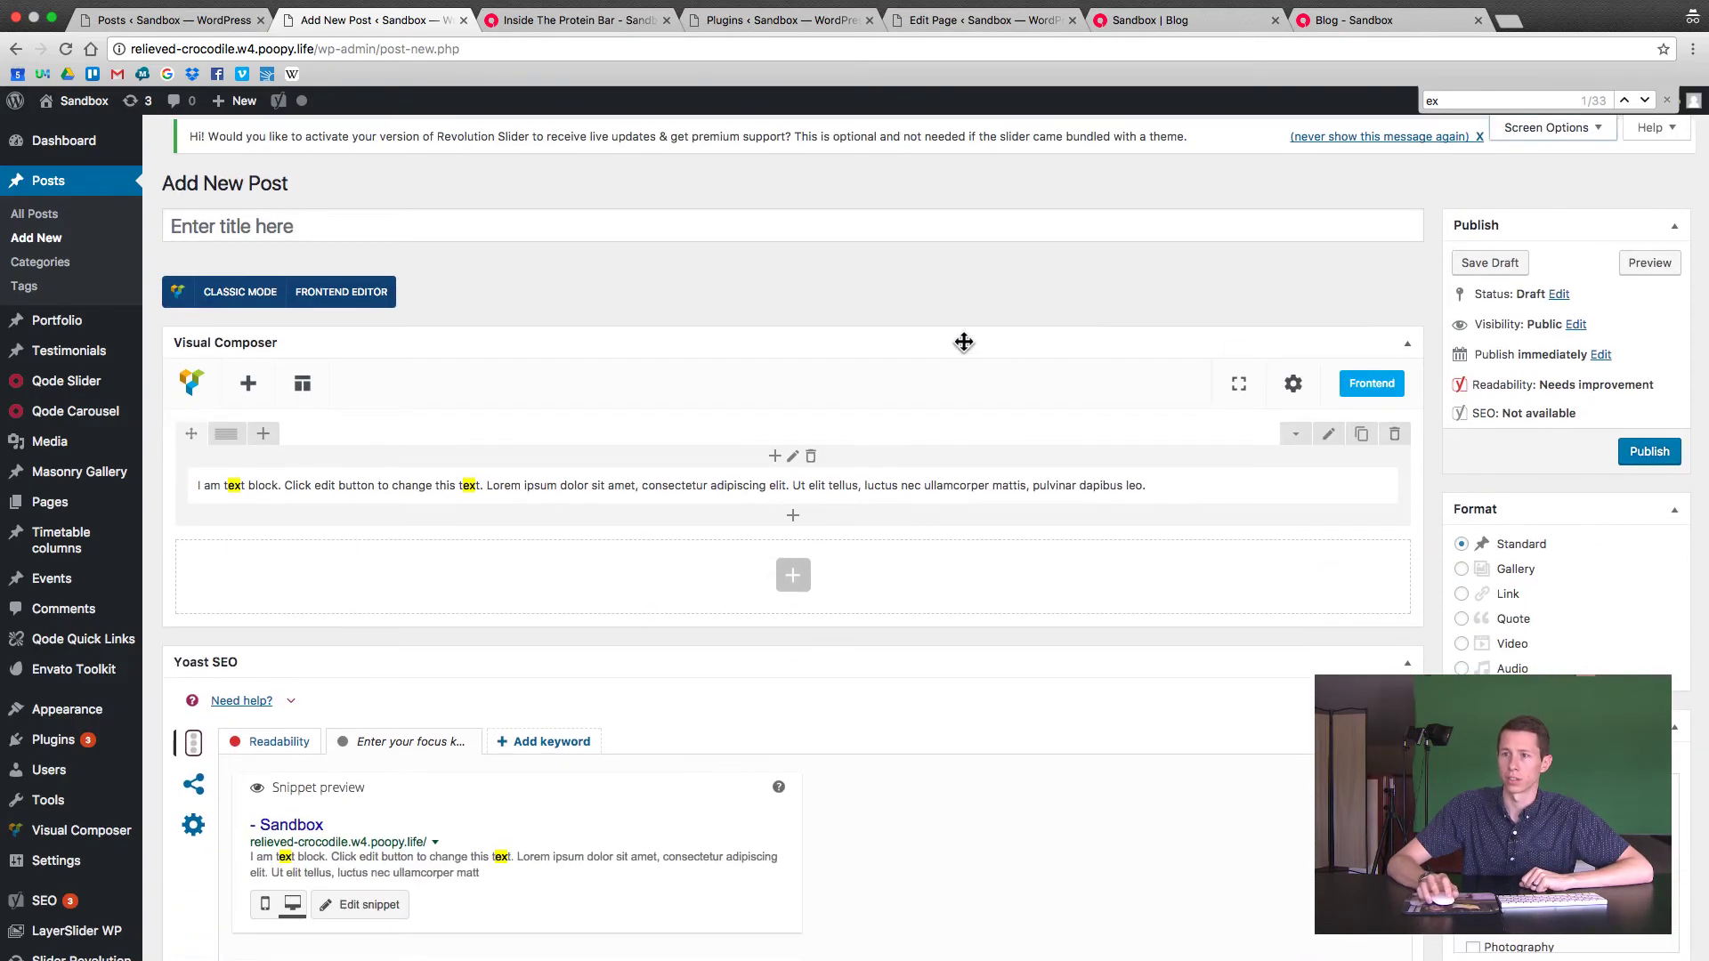
pyautogui.scroll(-15, 920, 286)
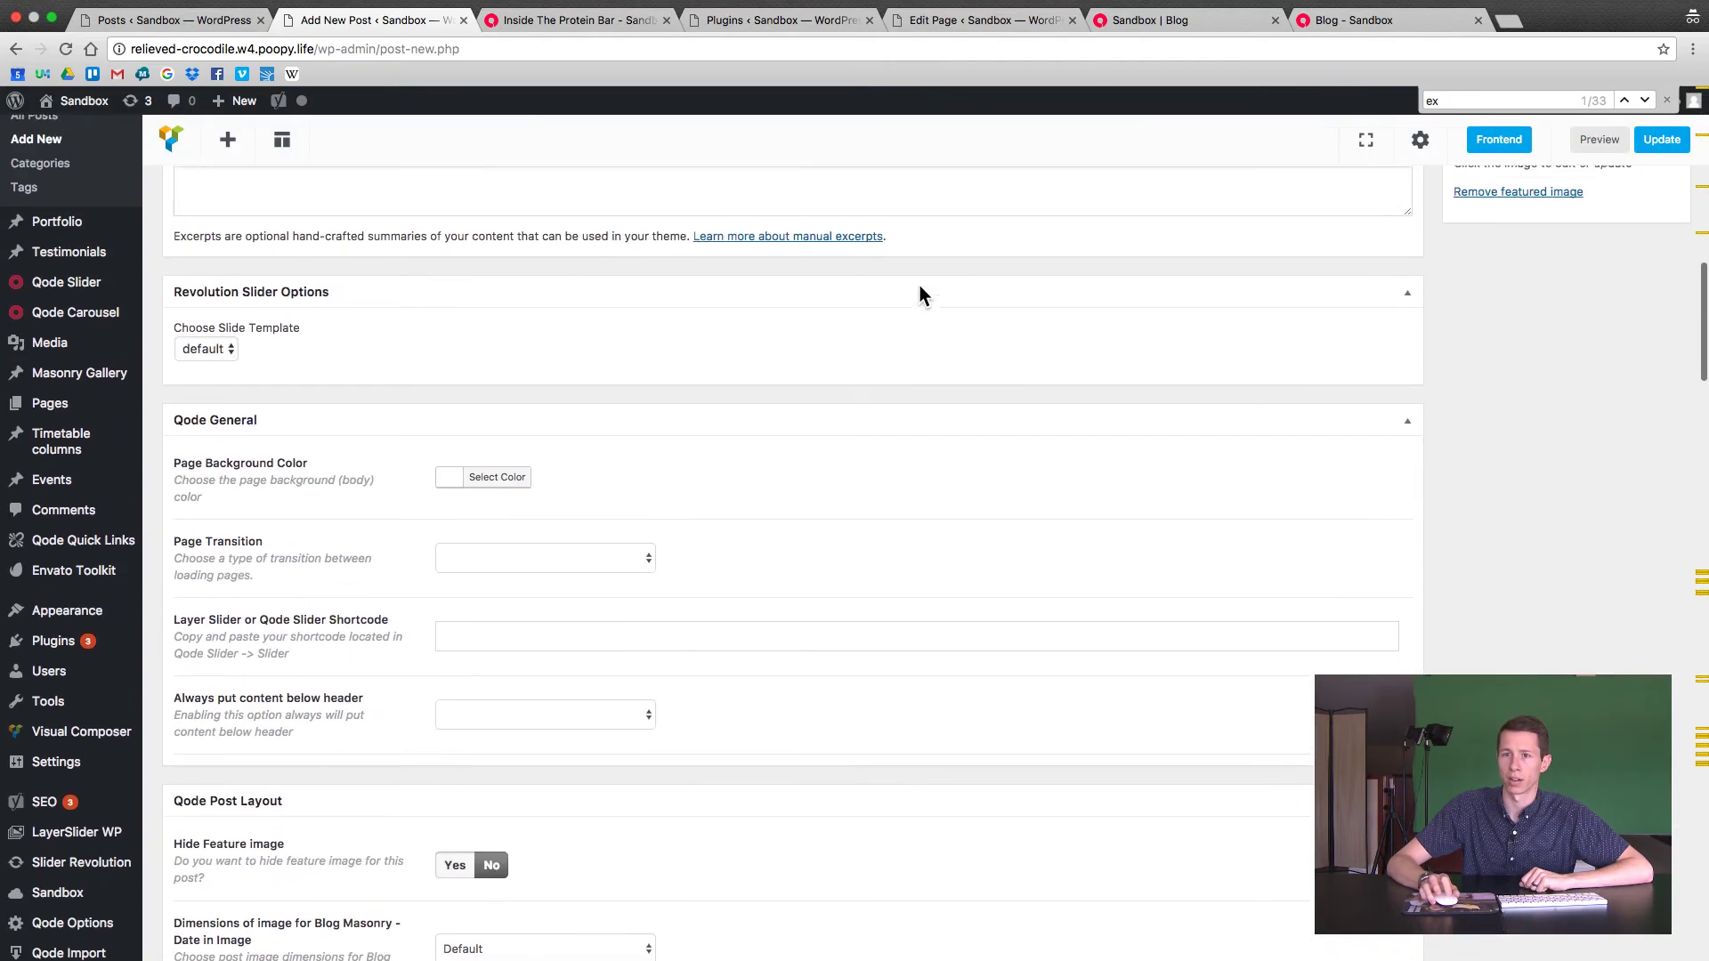
# Enter 'This is the excerpt!' in the Excerpt box, then publish the new post.
pyautogui.scroll(2, 917, 308)
pyautogui.click(909, 329)
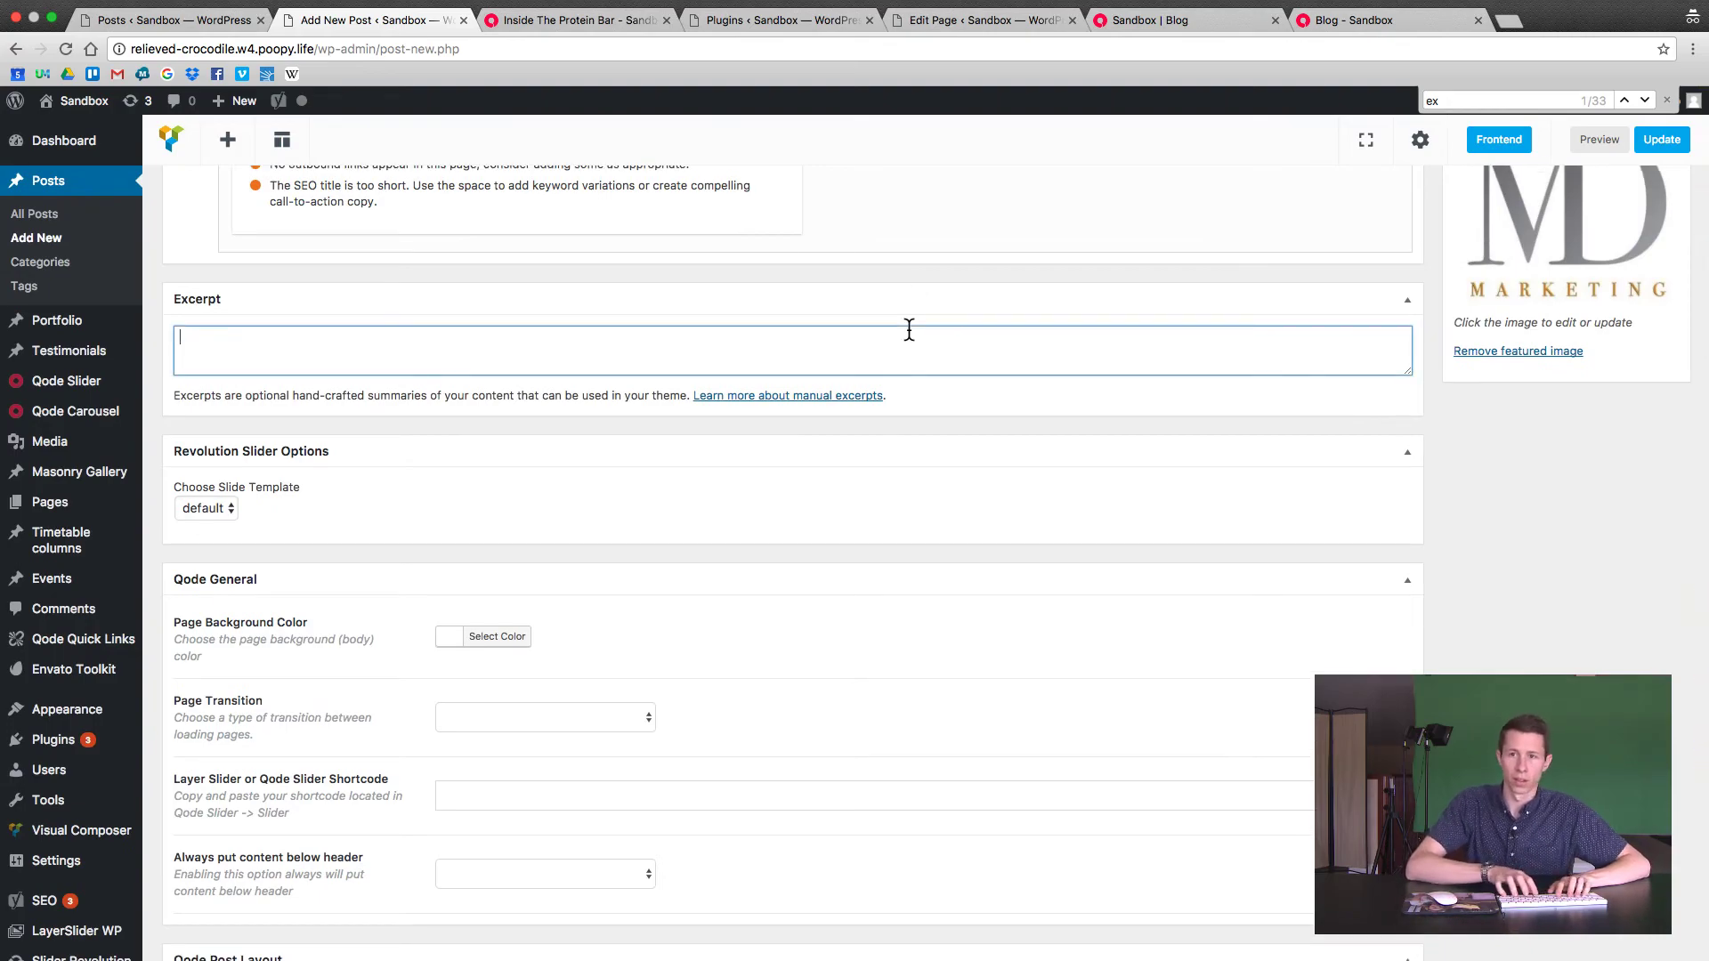
pyautogui.write('This ')
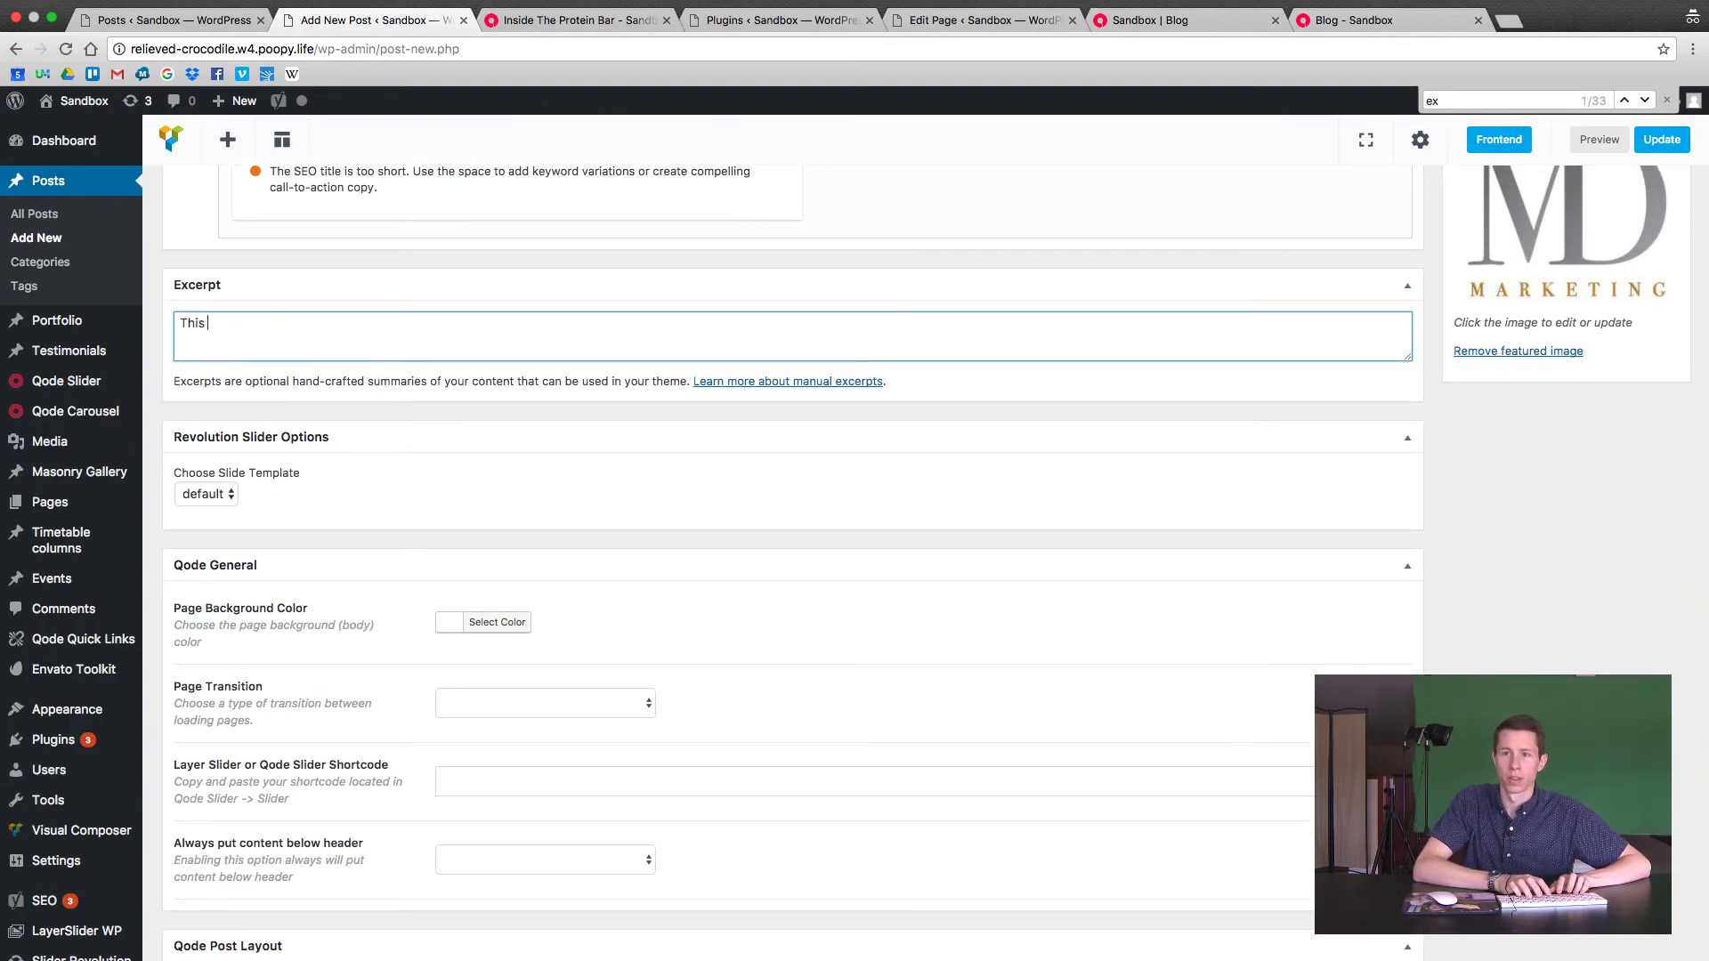
pyautogui.write('is the excerpt')
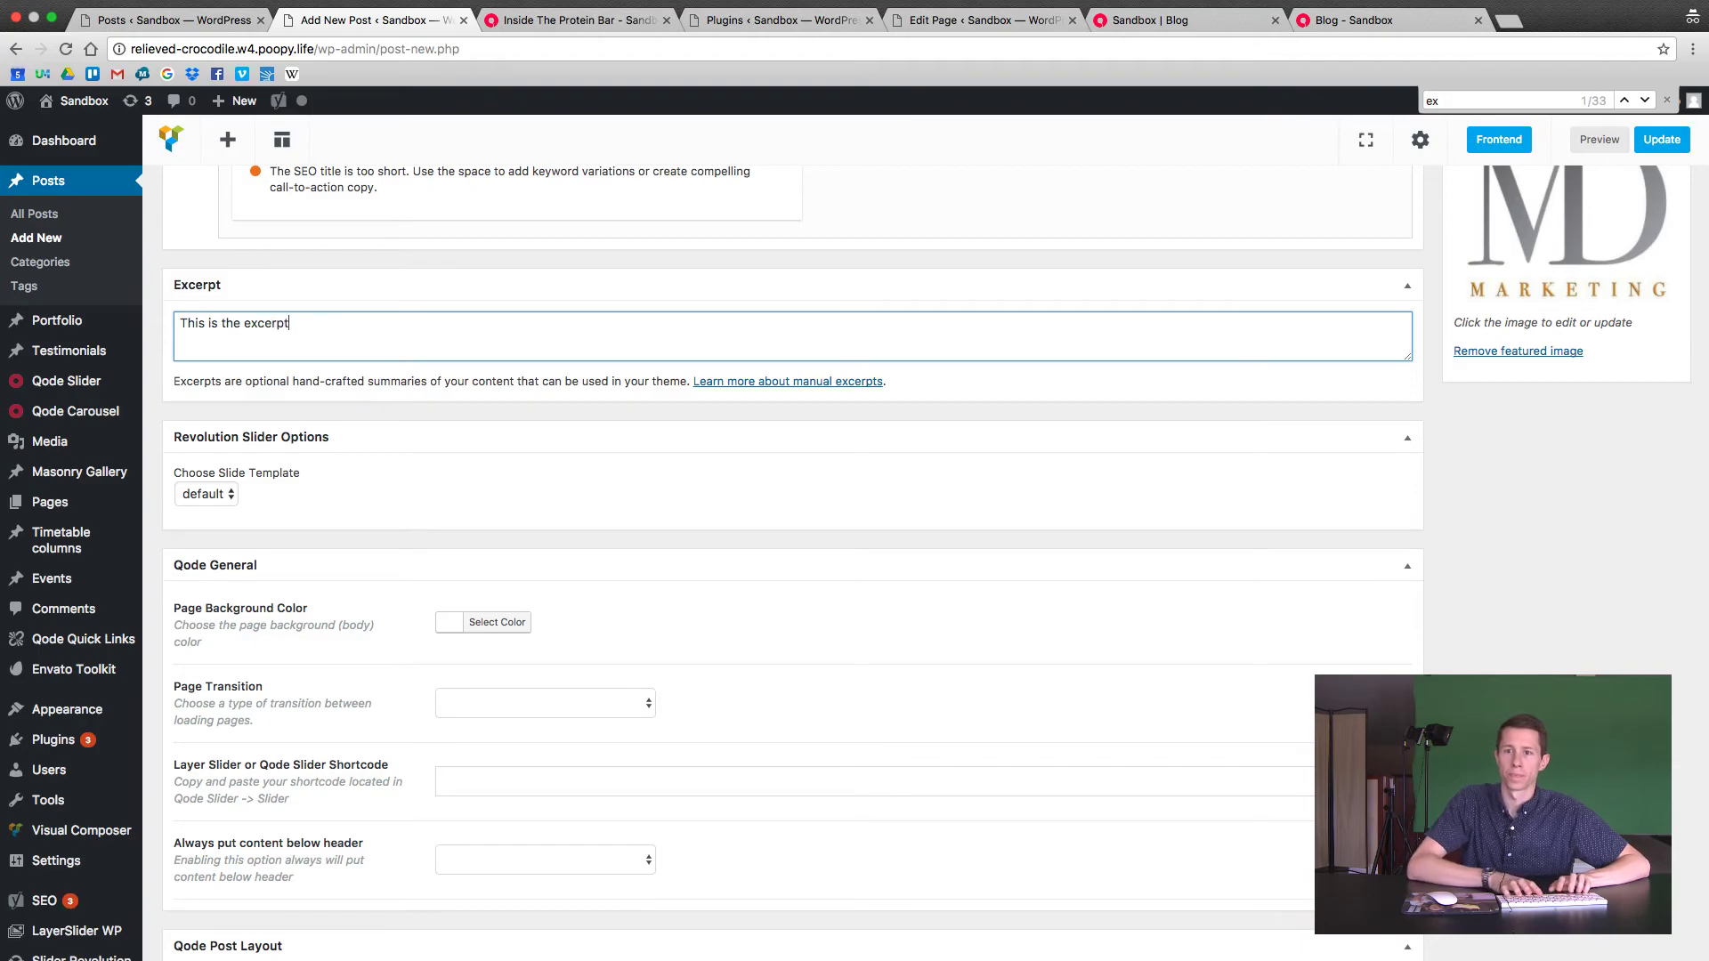
pyautogui.write('!')
pyautogui.click(1472, 434)
pyautogui.scroll(10, 1439, 435)
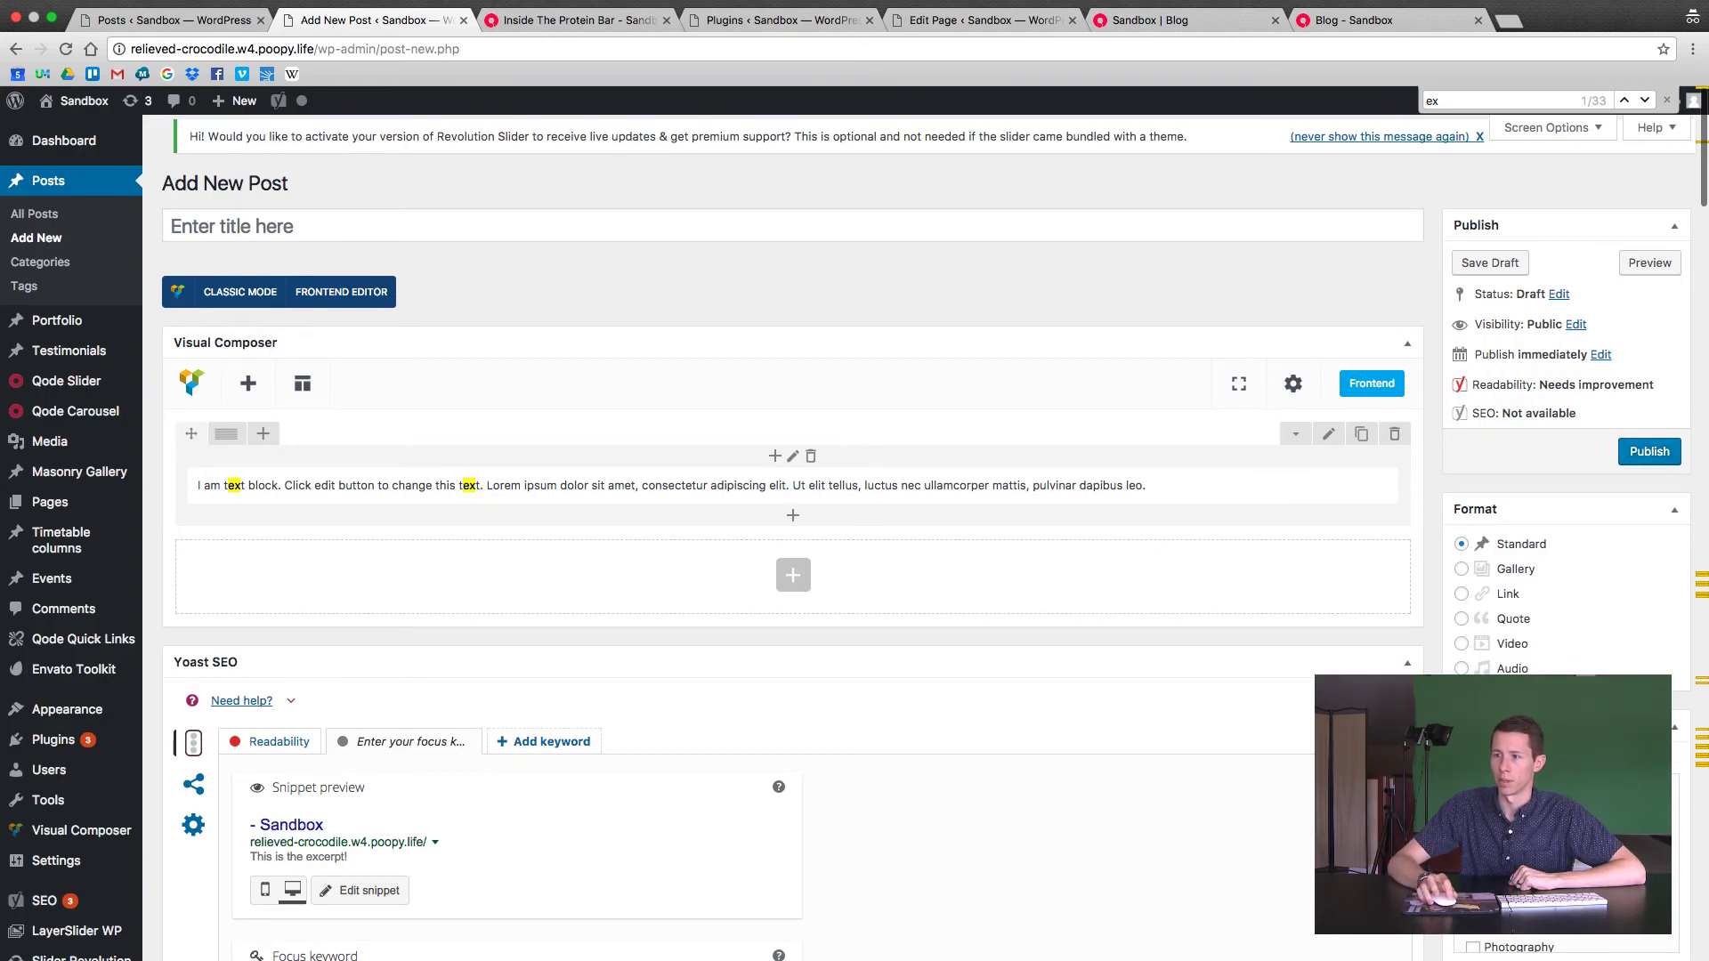
pyautogui.click(1644, 453)
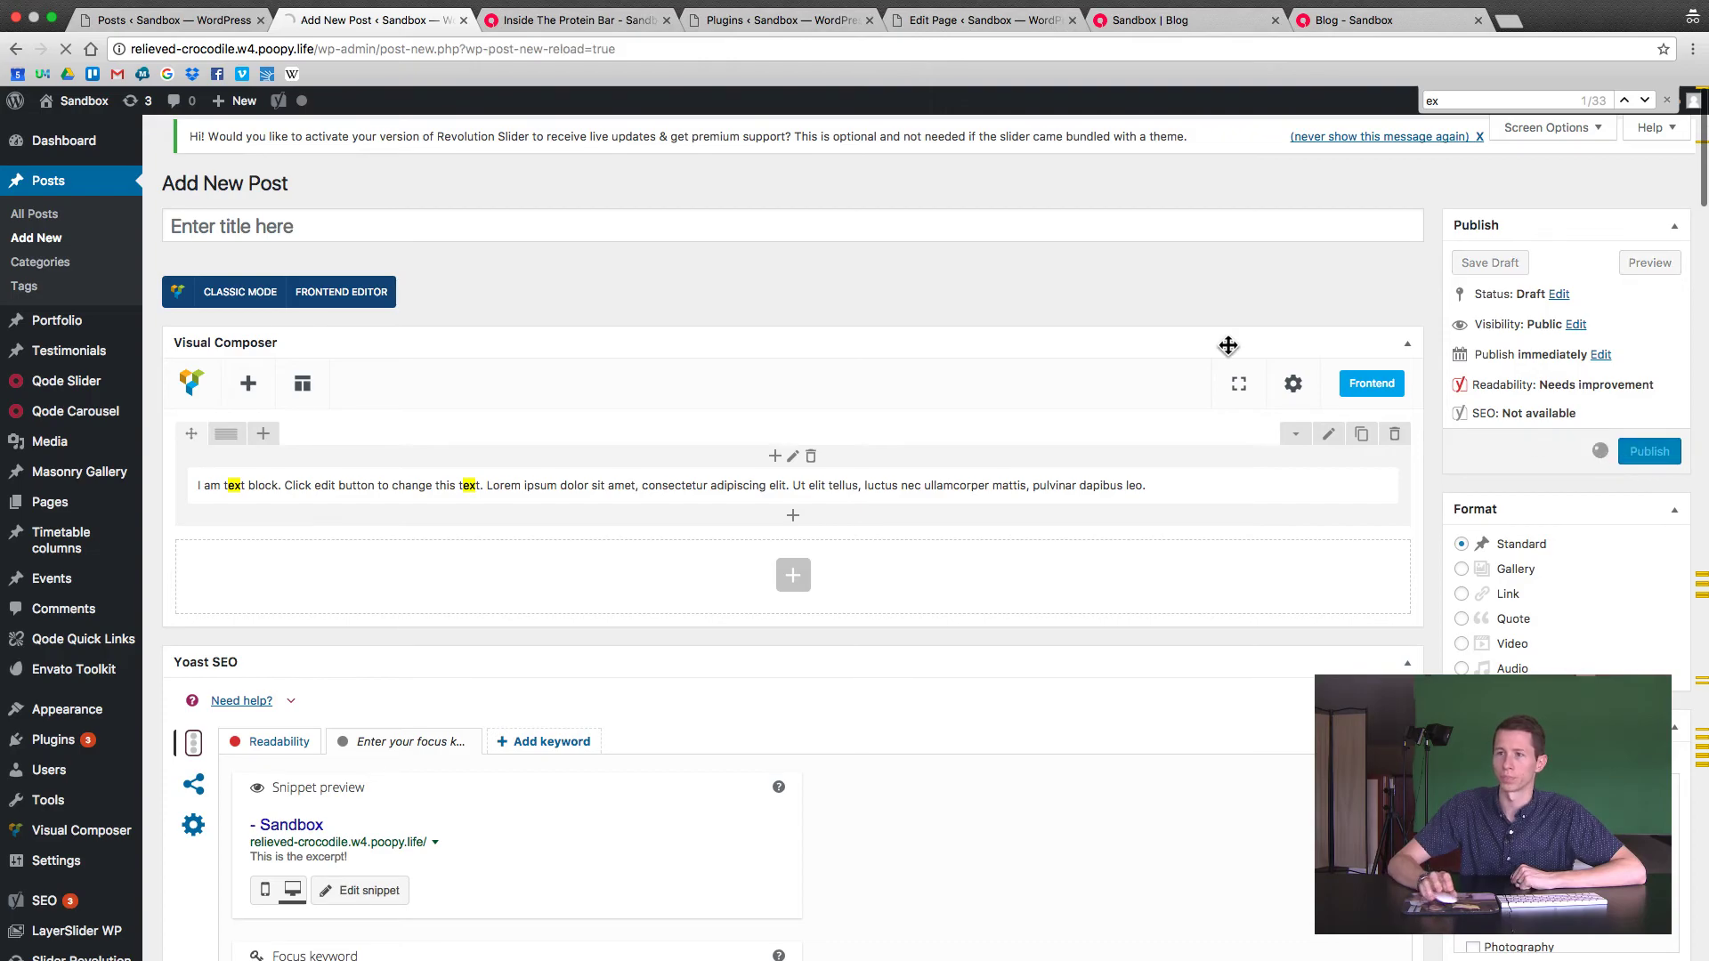
# Reload the Blog - Sandbox page to show the 19 Oct MD Marketing post with 'This is the excerpt!' first.
pyautogui.click(1349, 23)
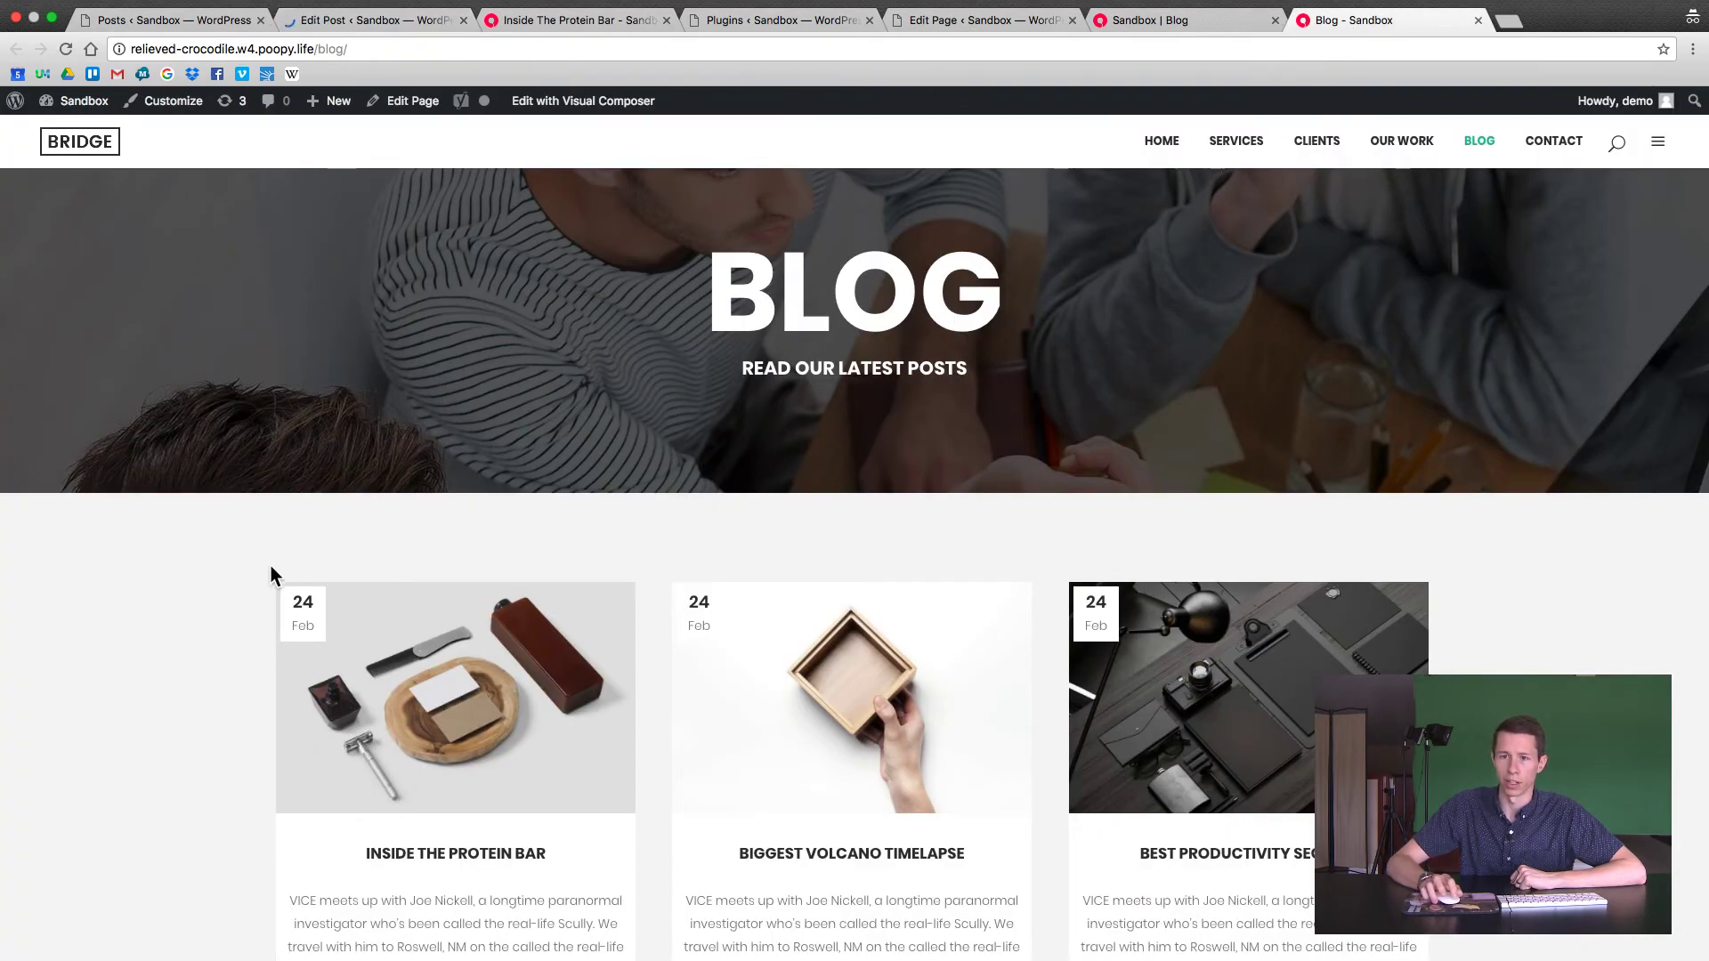
pyautogui.press('super+r')
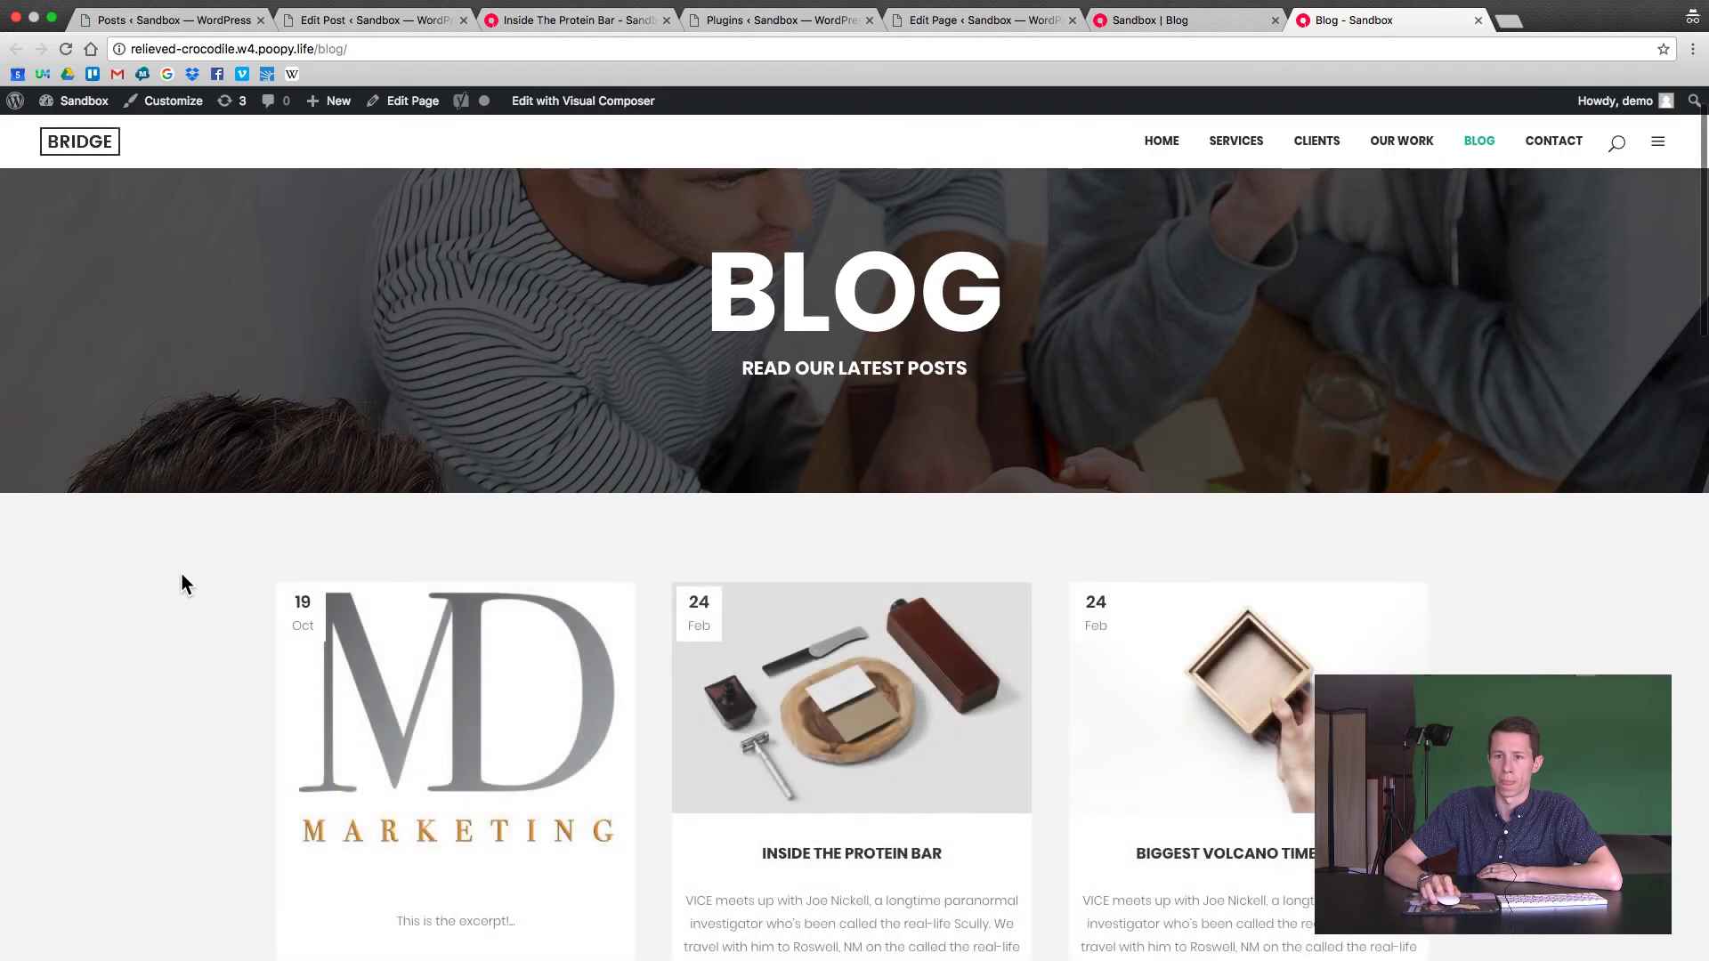
pyautogui.scroll(-3, 182, 584)
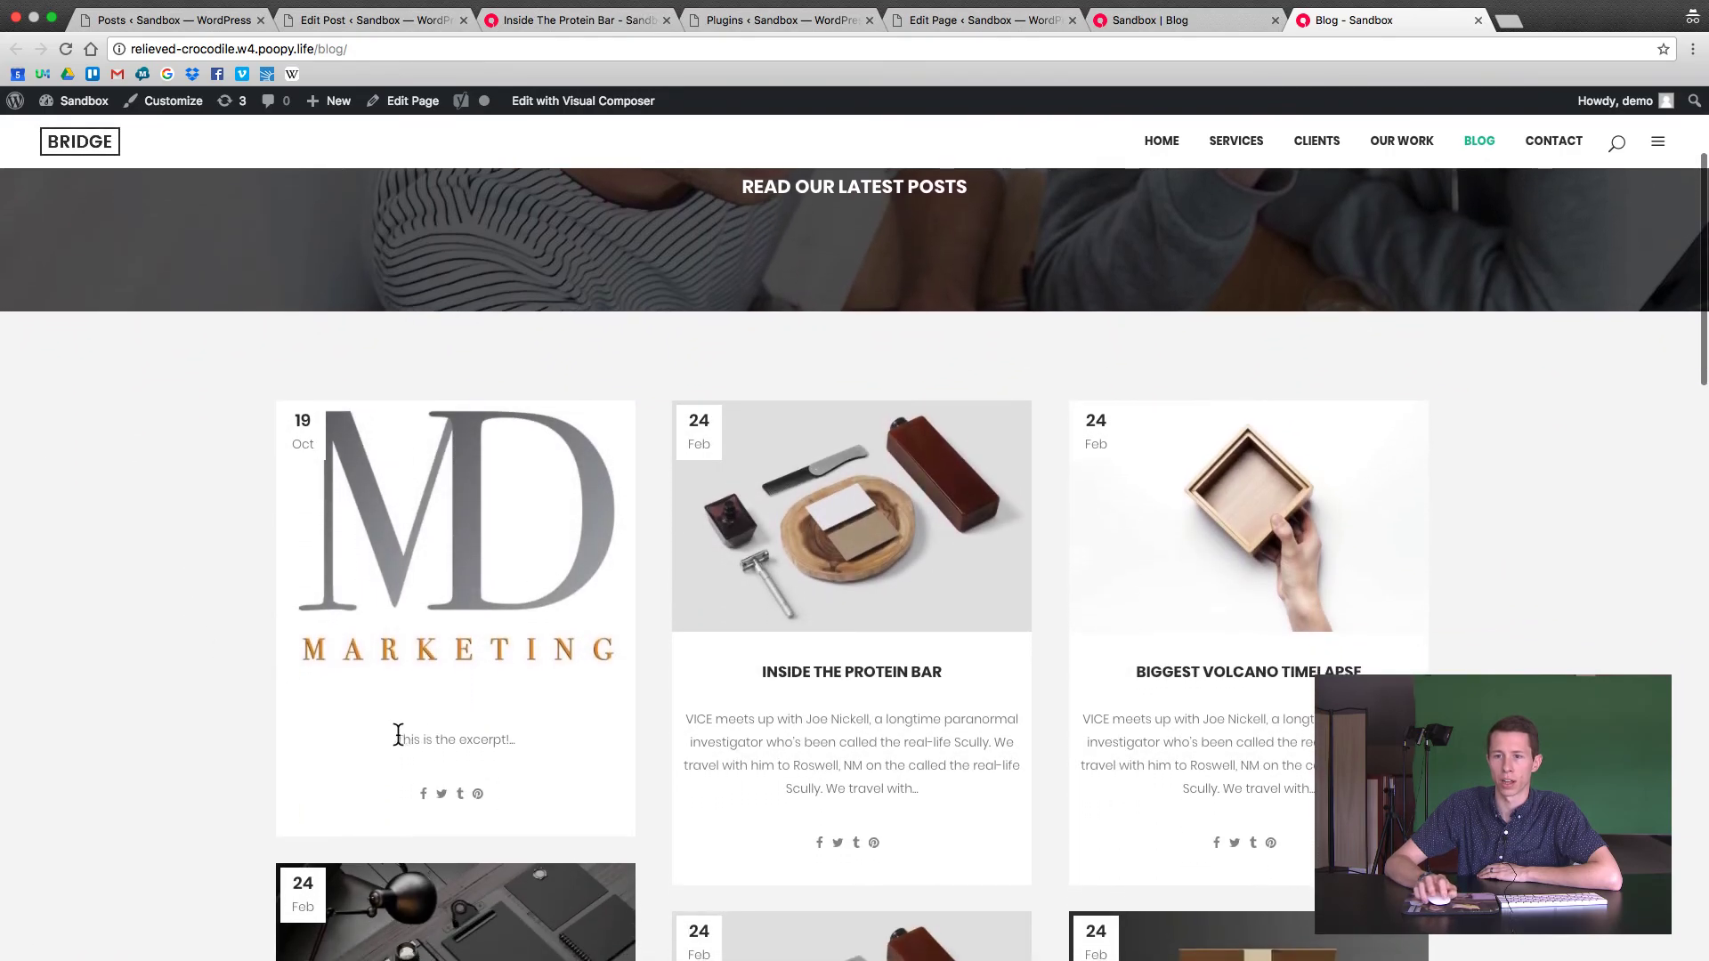
pyautogui.click(108, 642)
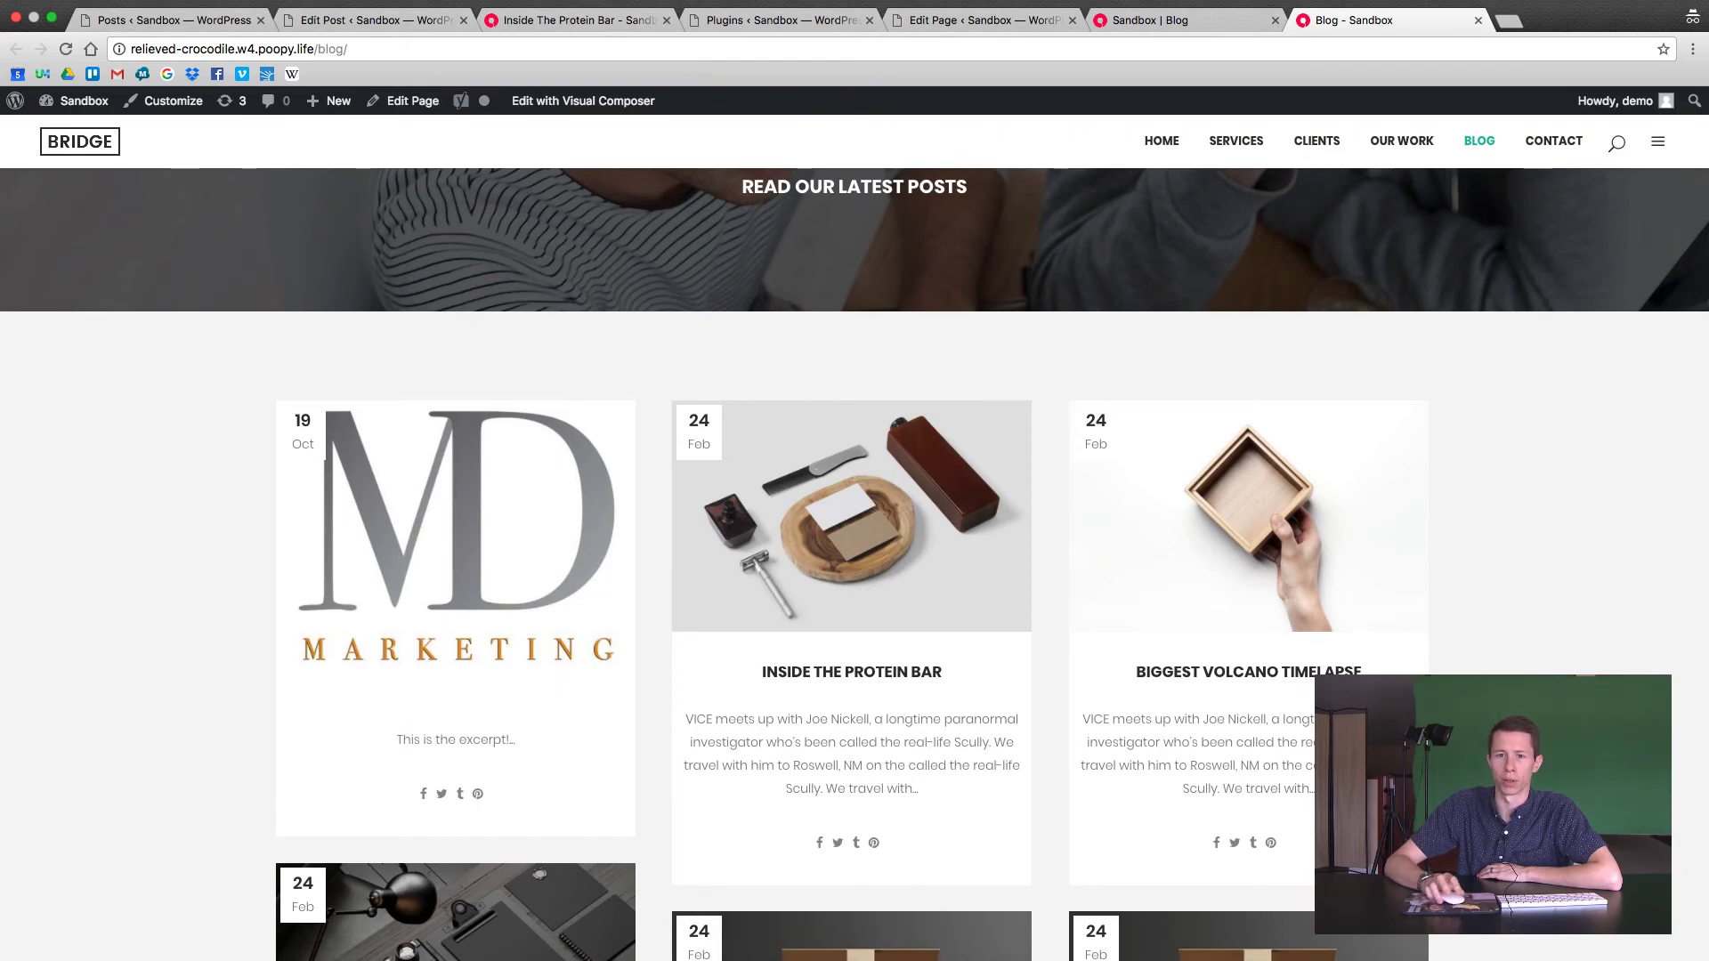